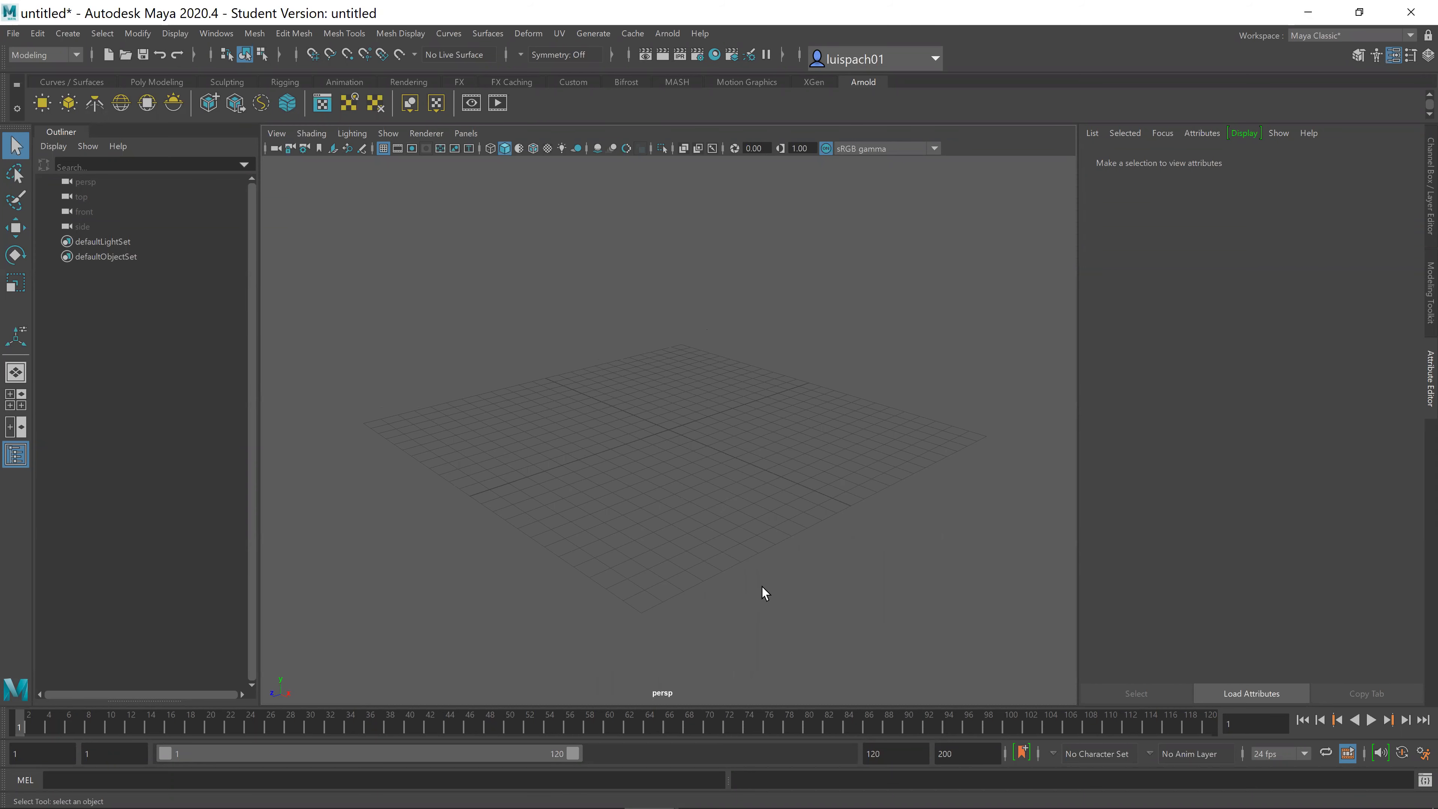
# Step: Review the Common options in the Arnold render settings and close the window
pyautogui.keyDown('alt'); pyautogui.moveTo(712, 576); pyautogui.dragTo(819, 576, button='right'); pyautogui.keyUp('alt')
pyautogui.keyDown('alt'); pyautogui.moveTo(818, 576); pyautogui.dragTo(805, 564, button='middle'); pyautogui.keyUp('alt')
pyautogui.click(699, 55)
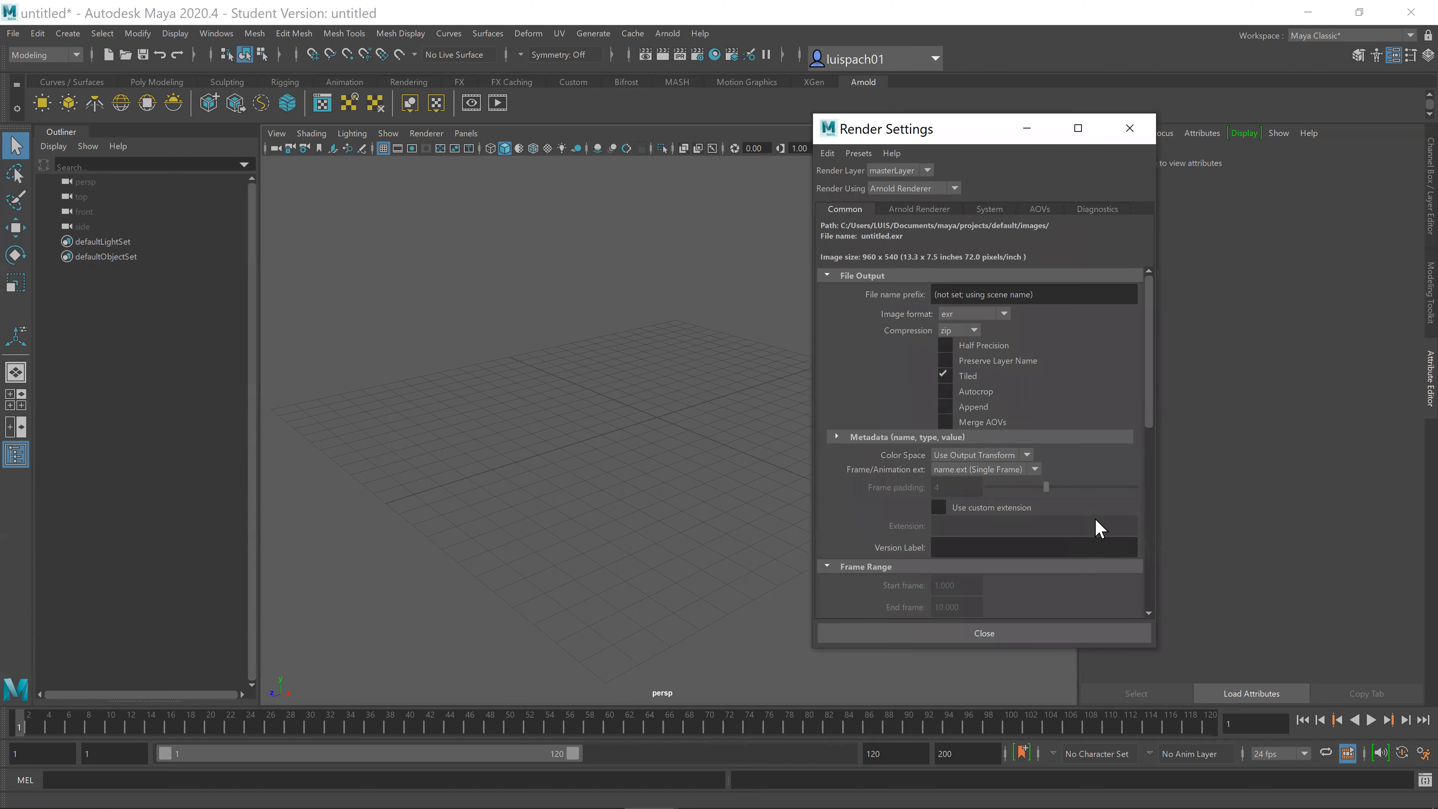
pyautogui.scroll(-5, 1087, 524)
pyautogui.click(1142, 136)
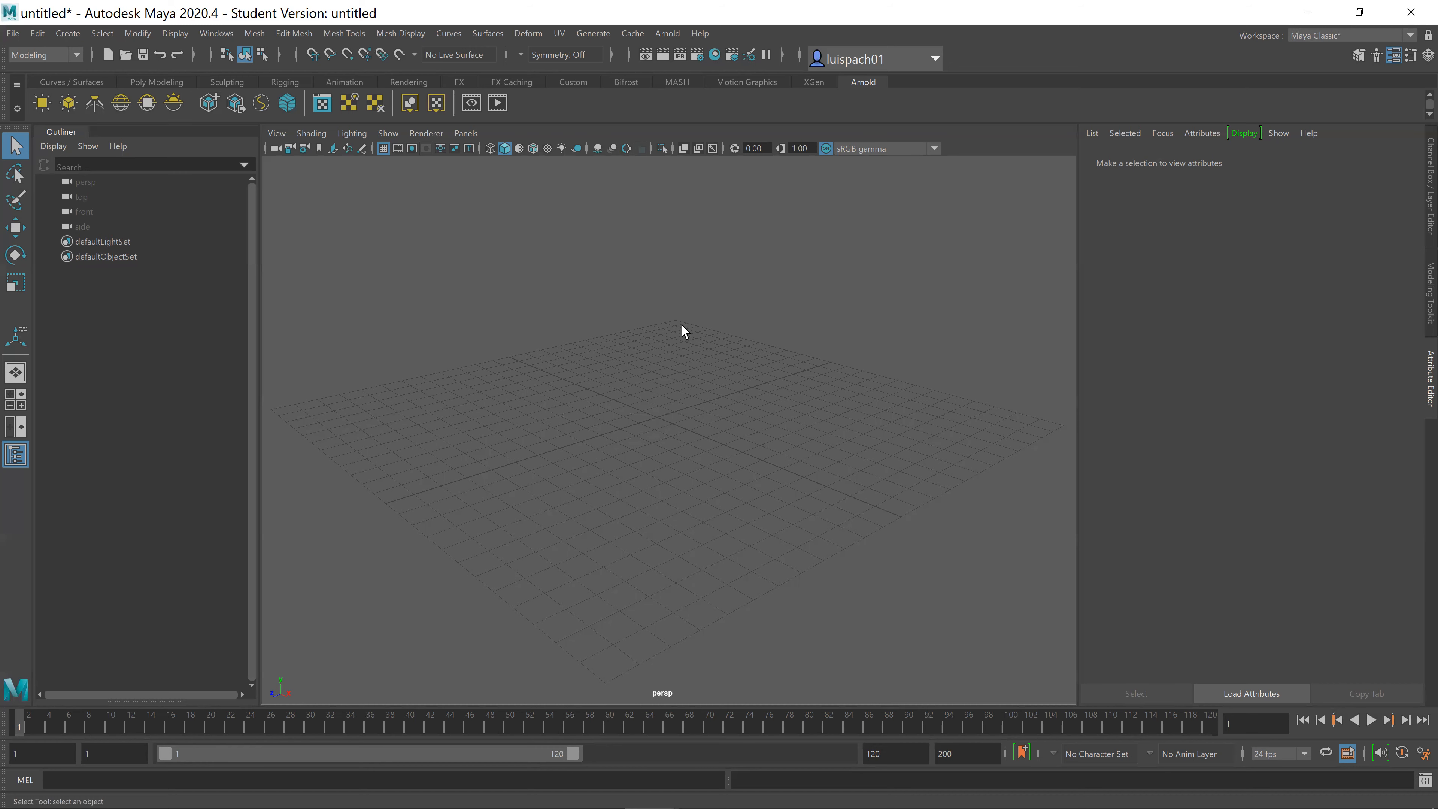
# Step: Hide the plane carrying the noise reference image and turn the viewport grid back on
pyautogui.press('space')
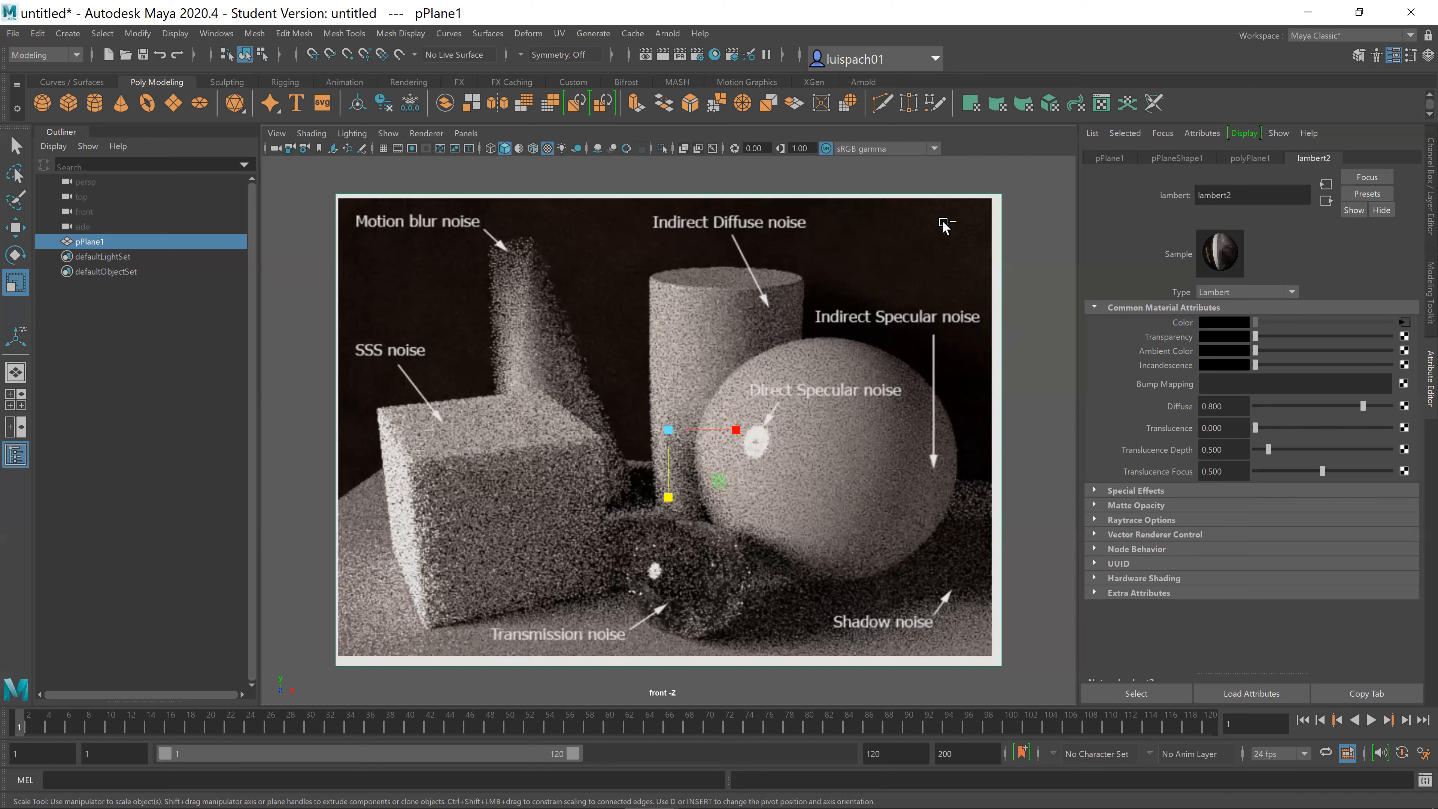
pyautogui.hotkey('ctrl', 'h')
pyautogui.click(383, 148)
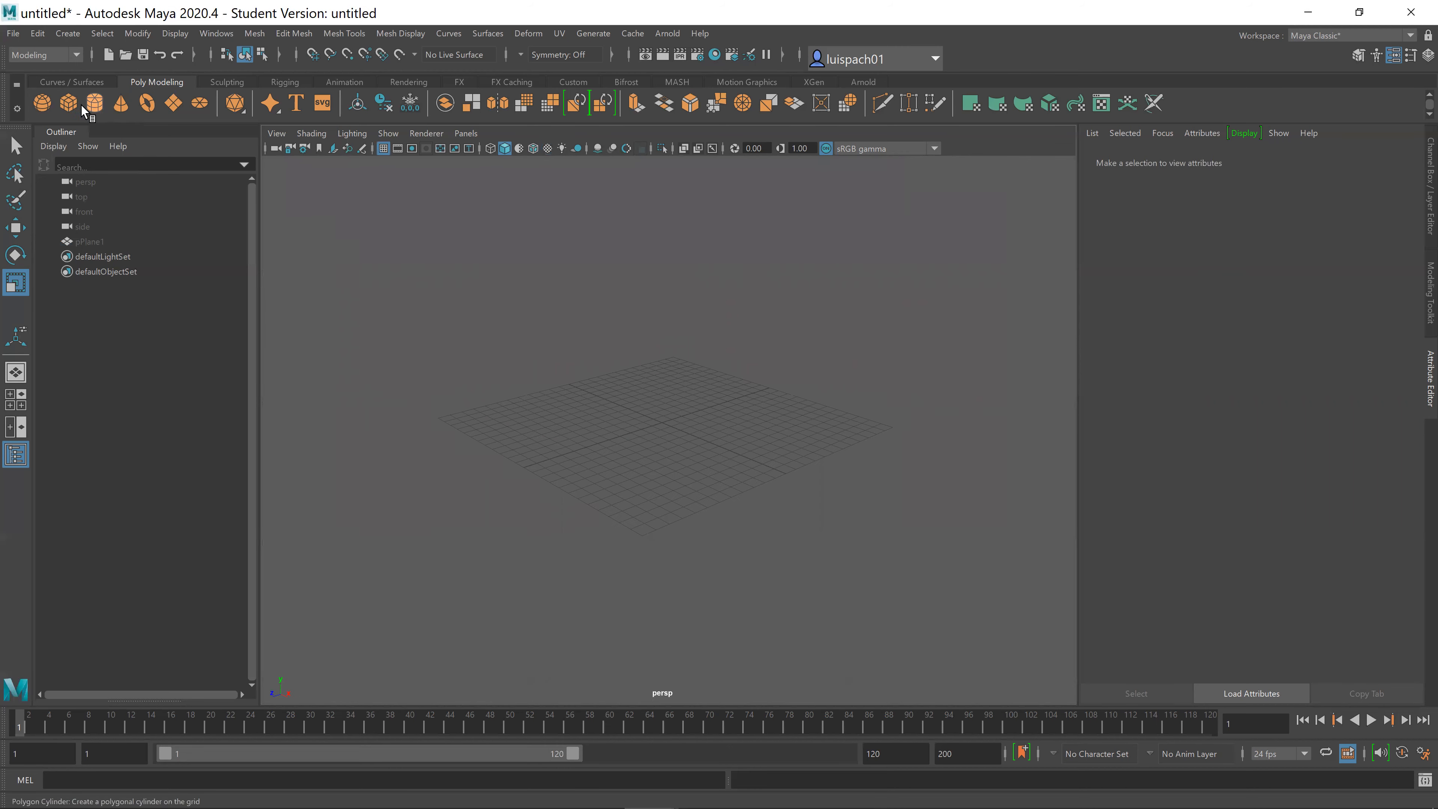
# Step: Create a polygon cube, scale it up into a large room-sized box and raise it above the grid
pyautogui.click(68, 103)
pyautogui.moveTo(657, 419); pyautogui.dragTo(761, 399)
pyautogui.moveTo(609, 442); pyautogui.dragTo(523, 461)
pyautogui.moveTo(707, 444); pyautogui.dragTo(773, 453)
pyautogui.press('w')
pyautogui.moveTo(659, 346); pyautogui.dragTo(665, 243)
pyautogui.press('q')
pyautogui.moveTo(563, 377)
pyautogui.keyDown('alt'); pyautogui.mouseDown()
pyautogui.moveTo(600, 388)
pyautogui.moveTo(508, 382)
pyautogui.moveTo(549, 379)
pyautogui.mouseUp(); pyautogui.keyUp('alt')
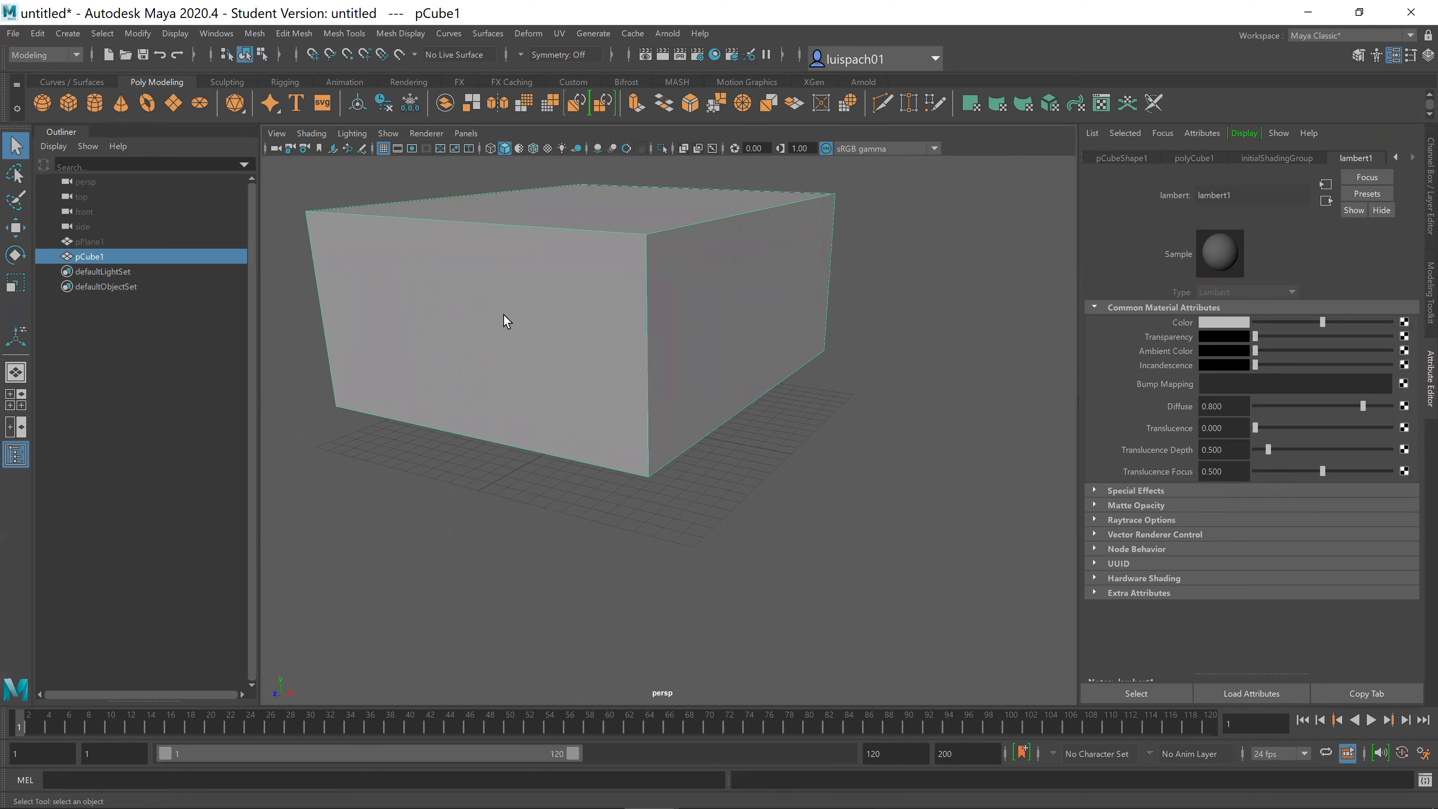
pyautogui.moveTo(465, 335); pyautogui.dragTo(433, 365)
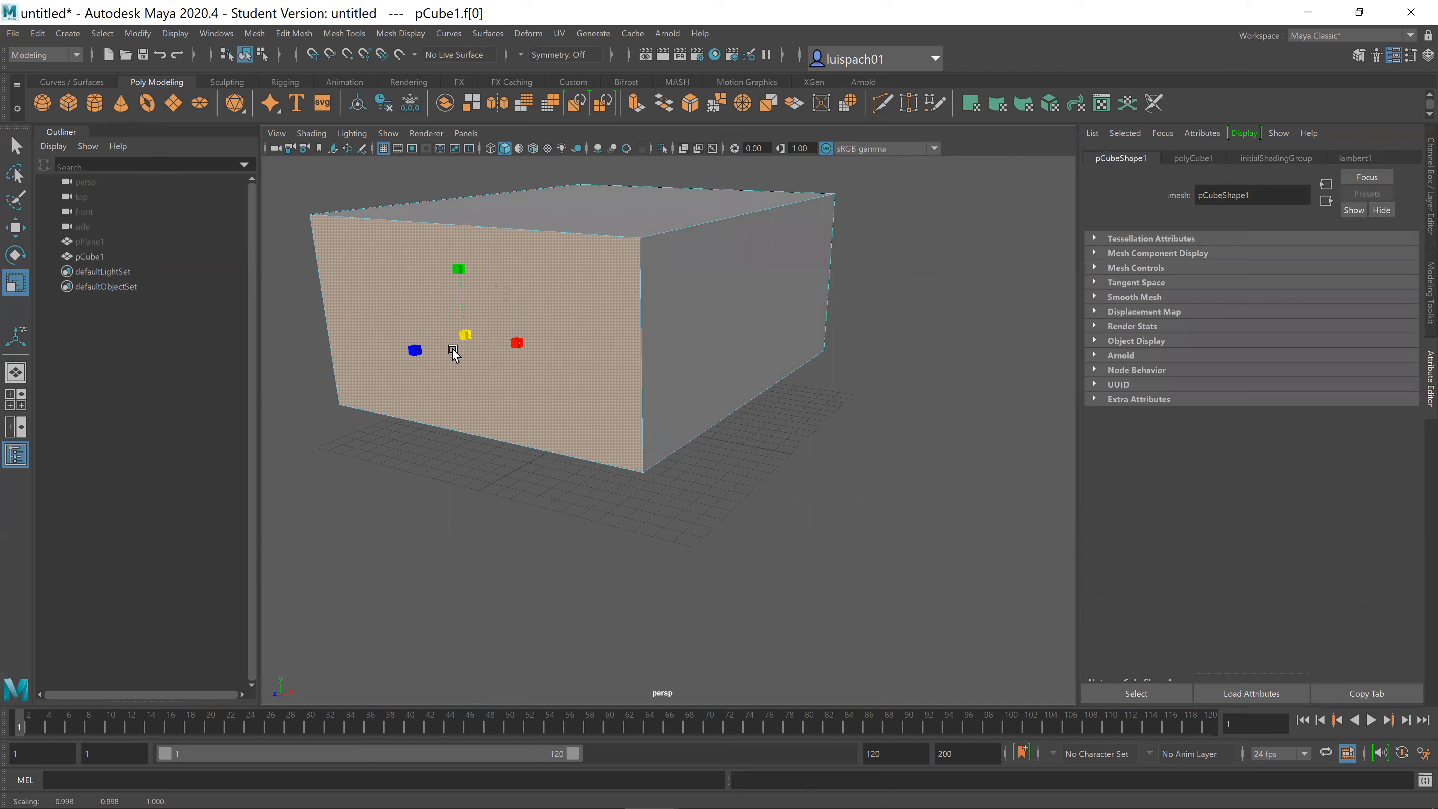
pyautogui.hotkey('ctrl', 'z')
pyautogui.click(635, 103)
pyautogui.hotkey('ctrl', 'z')
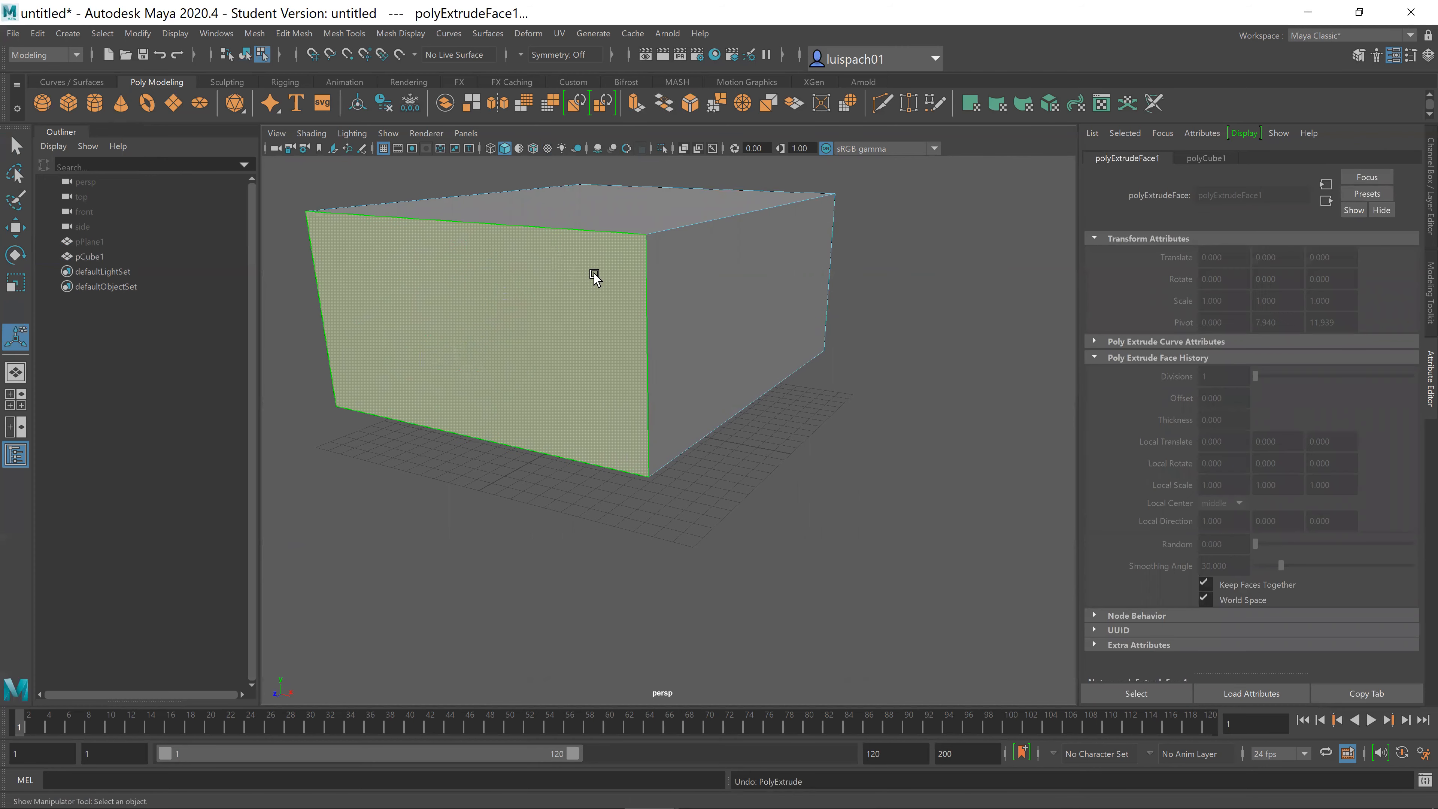
# Step: Enlarge the box by moving its front face outward and raising its top face
pyautogui.press('w')
pyautogui.keyDown('alt'); pyautogui.moveTo(411, 354); pyautogui.dragTo(636, 264); pyautogui.keyUp('alt')
pyautogui.click(616, 222)
pyautogui.moveTo(593, 170); pyautogui.dragTo(592, 130)
pyautogui.press('q')
# Step: Extrude the box's front face and scale the new face down to a narrow upright rectangle
pyautogui.click(537, 277)
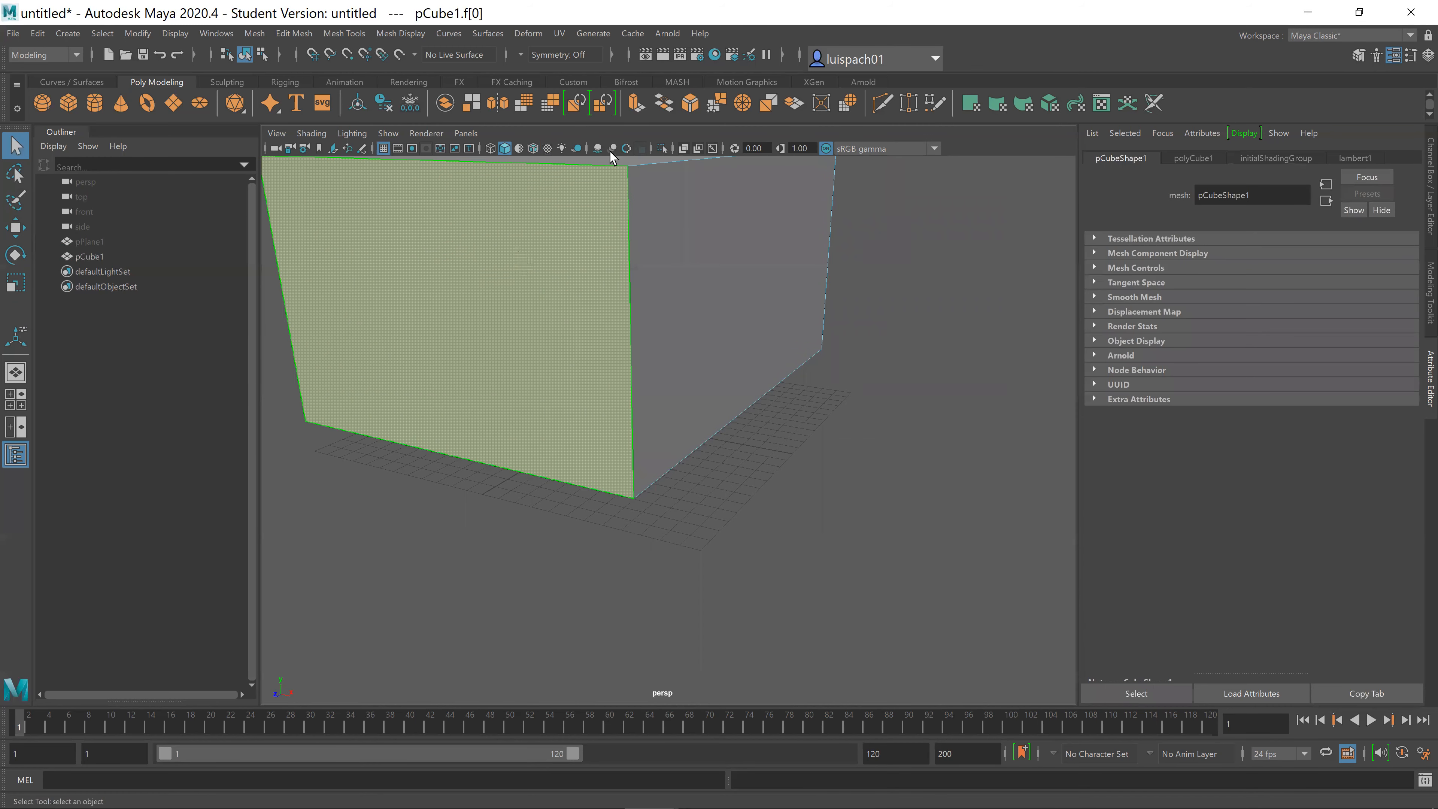
pyautogui.click(636, 103)
pyautogui.press('r')
pyautogui.moveTo(434, 316); pyautogui.dragTo(399, 351)
pyautogui.moveTo(430, 251)
pyautogui.mouseDown()
pyautogui.moveTo(431, 290)
pyautogui.moveTo(431, 274)
pyautogui.mouseUp()
pyautogui.moveTo(490, 328); pyautogui.dragTo(466, 290)
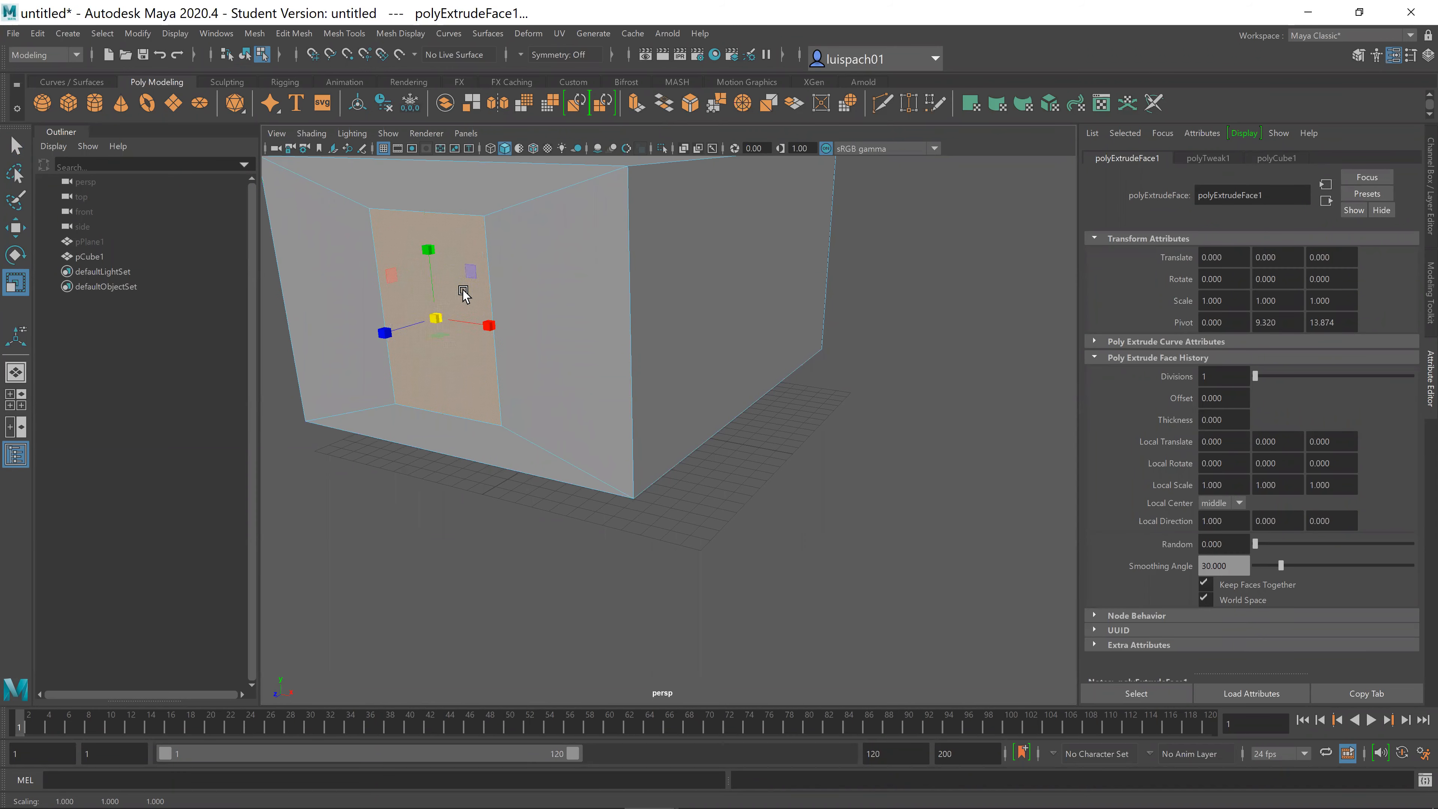
# Step: Adjust the inset face's height and width, and delete it to open a window in the front wall
pyautogui.press('w')
pyautogui.moveTo(429, 244)
pyautogui.mouseDown()
pyautogui.moveTo(429, 229)
pyautogui.moveTo(429, 250)
pyautogui.mouseUp()
pyautogui.press('r')
pyautogui.moveTo(492, 307); pyautogui.dragTo(484, 308)
pyautogui.press('Delete')
pyautogui.press('q')
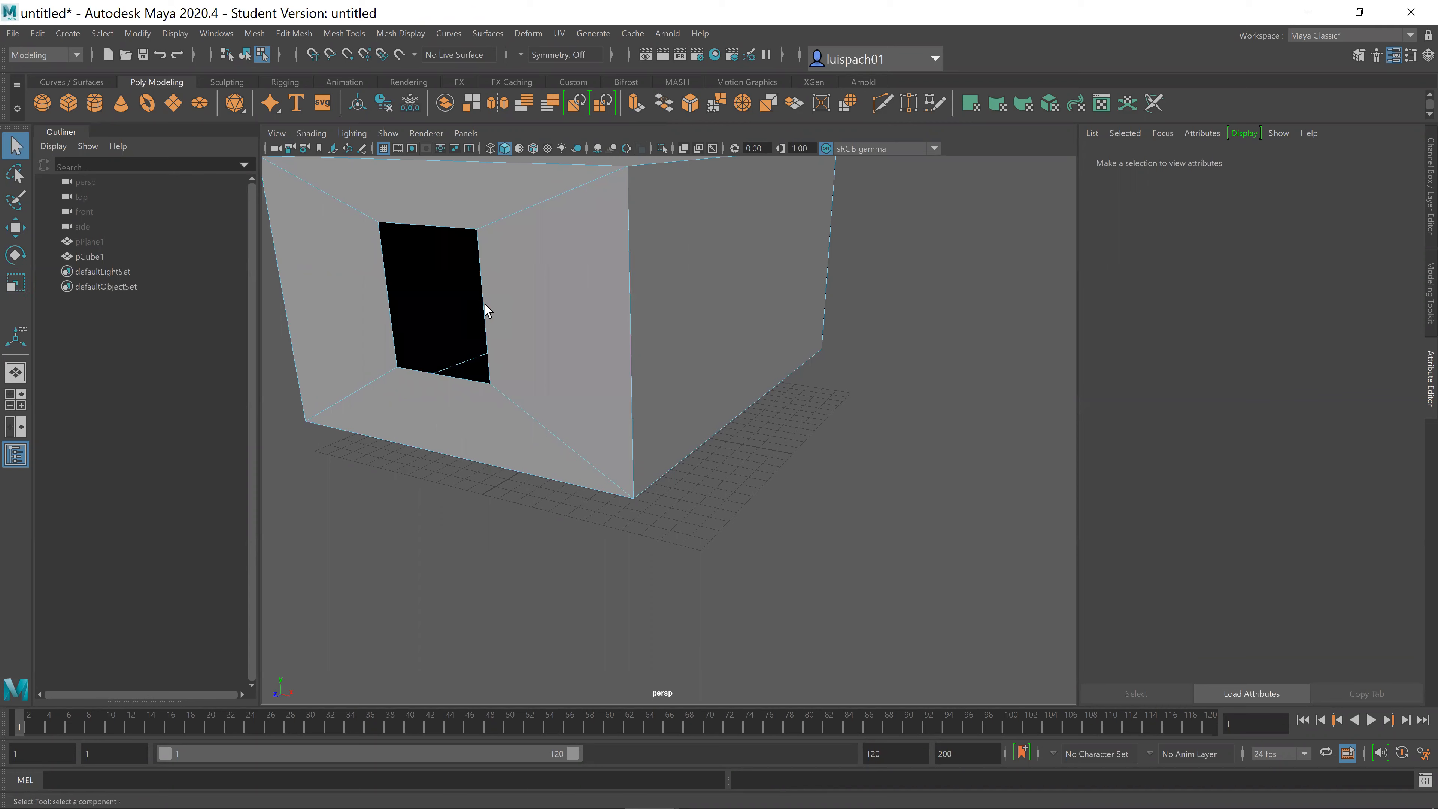
# Step: Cut a wide horizontal window high in the long side wall by extruding, scaling, raising and deleting its face
pyautogui.click(417, 276)
pyautogui.keyDown('alt'); pyautogui.moveTo(530, 379); pyautogui.dragTo(712, 400); pyautogui.keyUp('alt')
pyautogui.hotkey('ctrl', 'e')
pyautogui.press('r')
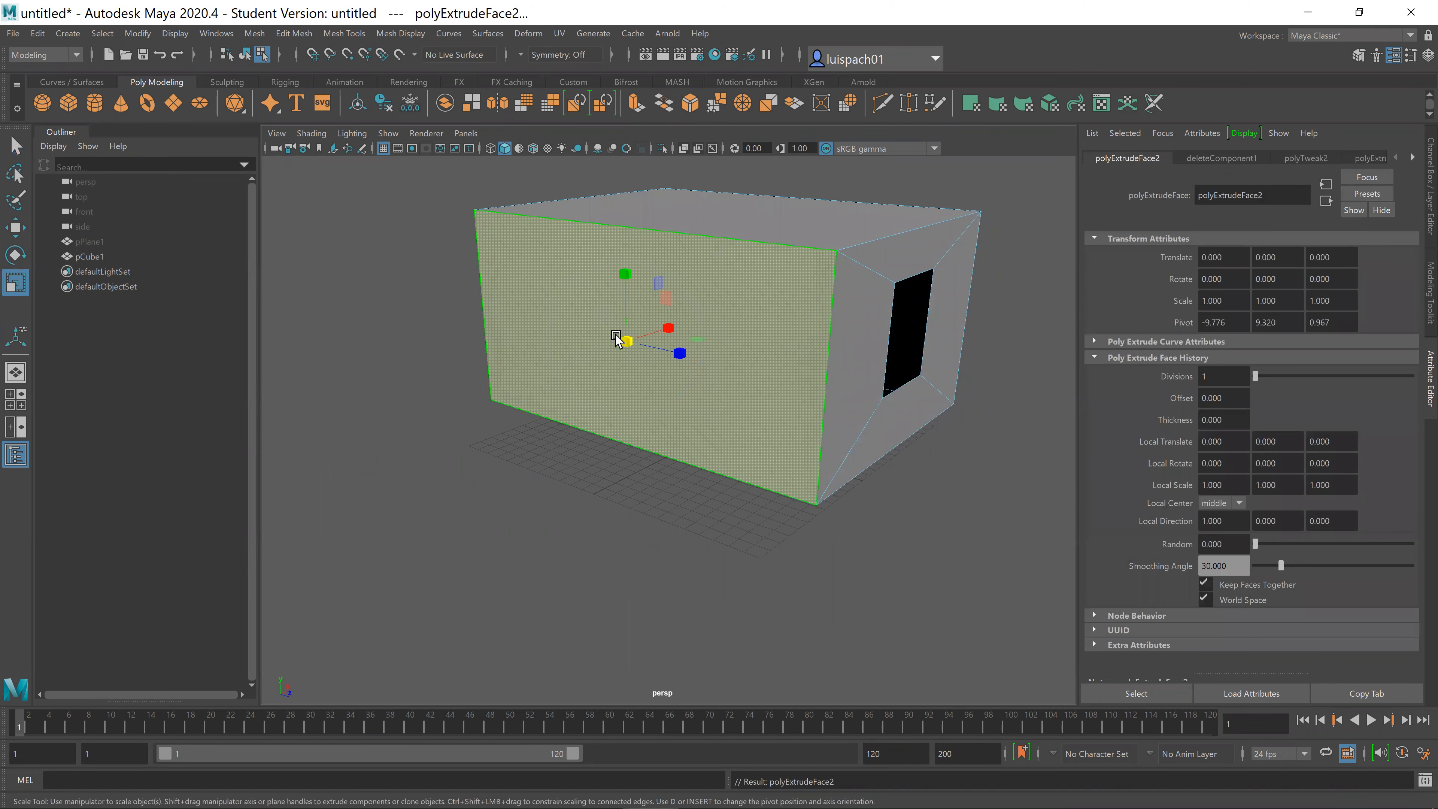
pyautogui.moveTo(629, 276); pyautogui.dragTo(602, 361)
pyautogui.press('w')
pyautogui.moveTo(630, 273); pyautogui.dragTo(621, 227)
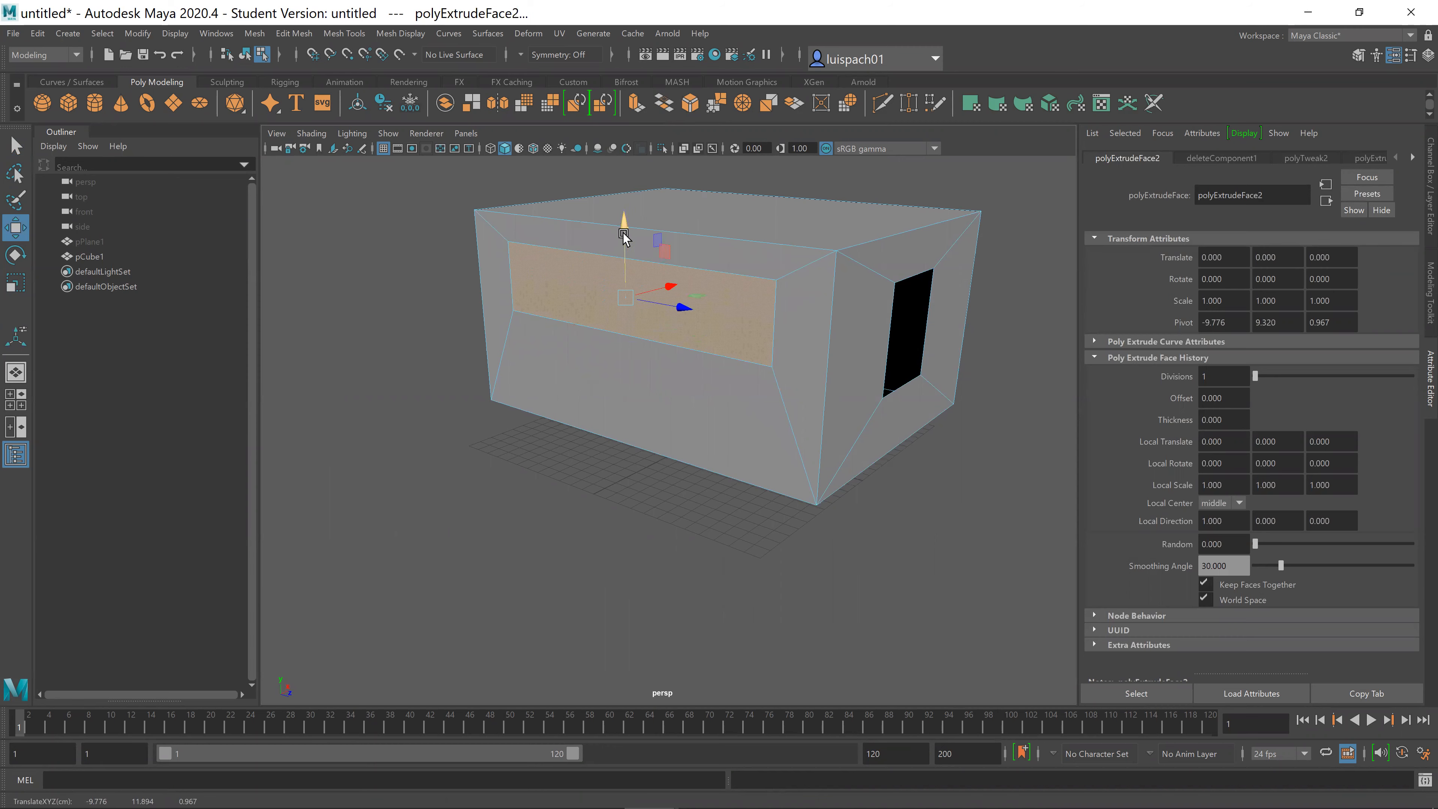
pyautogui.press('Delete')
pyautogui.press('q')
# Step: Enable two-sided lighting in the viewport and return to object selection mode
pyautogui.keyDown('alt'); pyautogui.moveTo(838, 299); pyautogui.dragTo(736, 290); pyautogui.keyUp('alt')
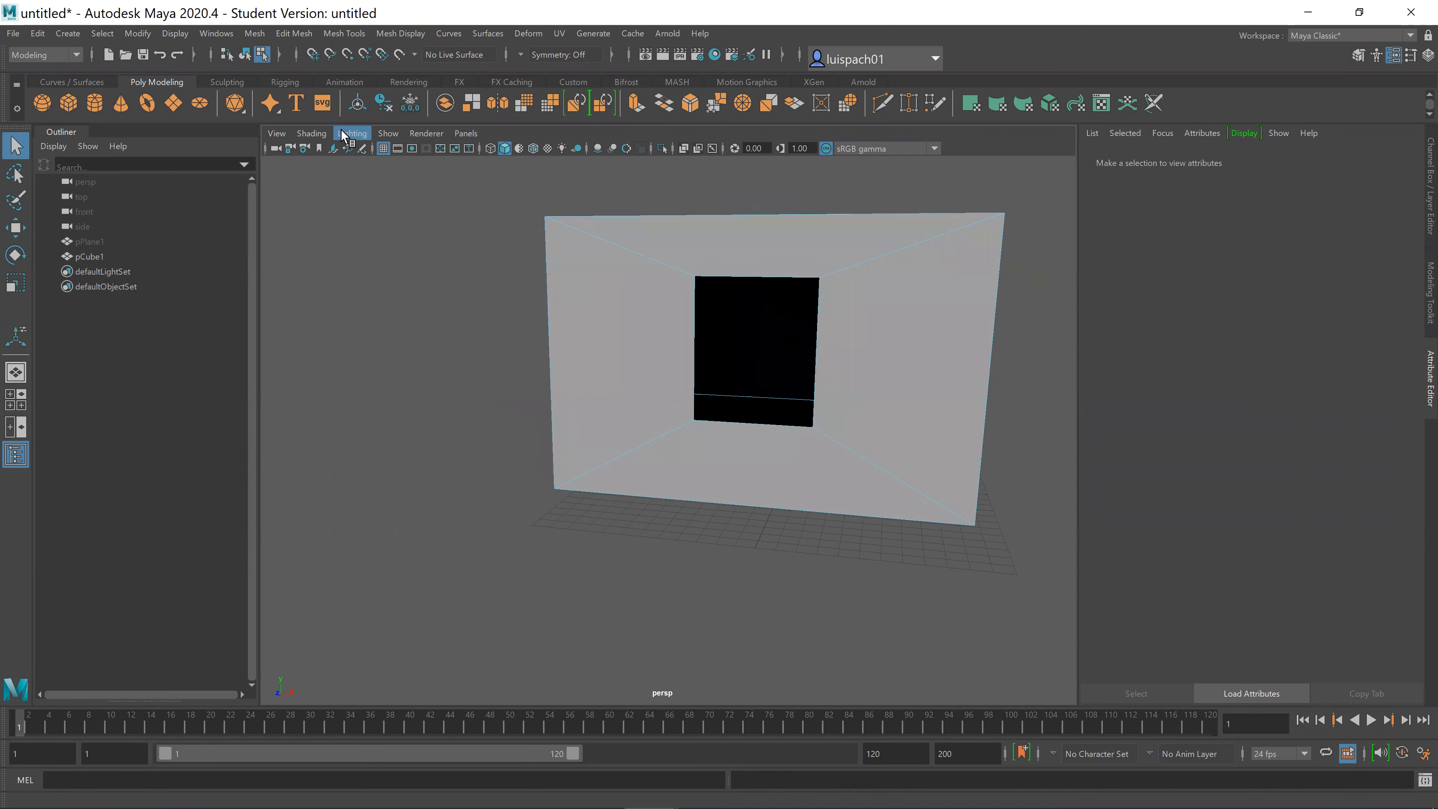
pyautogui.click(352, 133)
pyautogui.click(398, 234)
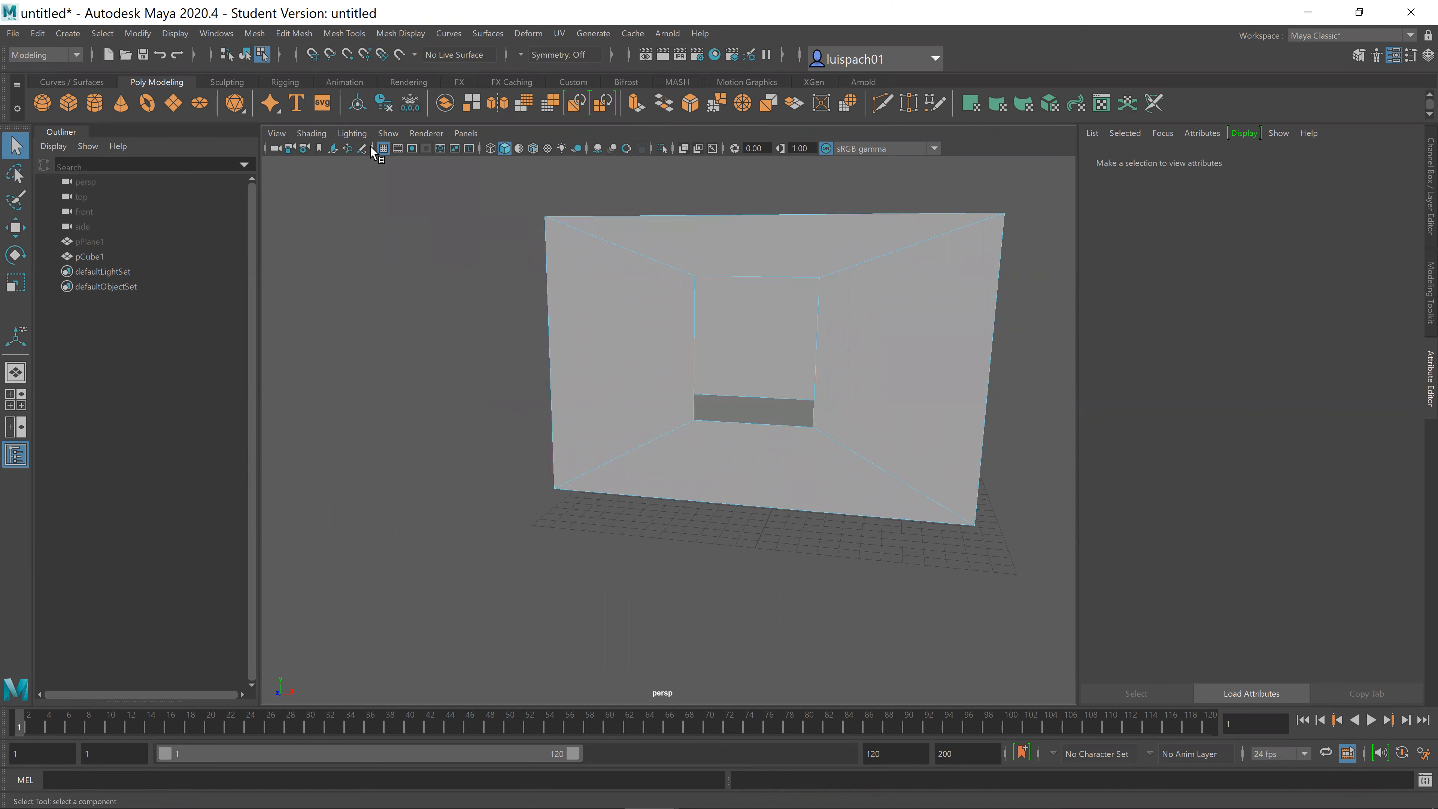
pyautogui.click(352, 133)
pyautogui.click(761, 351)
pyautogui.keyDown('alt'); pyautogui.moveTo(760, 352); pyautogui.dragTo(779, 336); pyautogui.keyUp('alt')
pyautogui.press('F8')
# Step: Place the perspective view inside the room, facing the corner beside the wide window
pyautogui.moveTo(781, 400)
pyautogui.keyDown('alt'); pyautogui.mouseDown()
pyautogui.moveTo(849, 402)
pyautogui.moveTo(800, 409)
pyautogui.mouseUp(); pyautogui.keyUp('alt')
pyautogui.keyDown('alt'); pyautogui.moveTo(748, 488); pyautogui.dragTo(928, 488, button='right'); pyautogui.keyUp('alt')
pyautogui.keyDown('alt'); pyautogui.moveTo(928, 488); pyautogui.dragTo(675, 551, button='middle'); pyautogui.keyUp('alt')
pyautogui.keyDown('alt'); pyautogui.moveTo(602, 498); pyautogui.dragTo(587, 479, button='middle'); pyautogui.keyUp('alt')
pyautogui.keyDown('alt'); pyautogui.moveTo(587, 480); pyautogui.dragTo(706, 594); pyautogui.keyUp('alt')
pyautogui.keyDown('alt'); pyautogui.moveTo(722, 517); pyautogui.dragTo(717, 520); pyautogui.keyUp('alt')
pyautogui.keyDown('alt'); pyautogui.moveTo(773, 511); pyautogui.dragTo(715, 513, button='right'); pyautogui.keyUp('alt')
pyautogui.keyDown('alt'); pyautogui.moveTo(692, 523); pyautogui.dragTo(660, 608, button='middle'); pyautogui.keyUp('alt')
pyautogui.moveTo(660, 608)
pyautogui.keyDown('alt'); pyautogui.mouseDown()
pyautogui.moveTo(675, 571)
pyautogui.moveTo(651, 581)
pyautogui.mouseUp(); pyautogui.keyUp('alt')
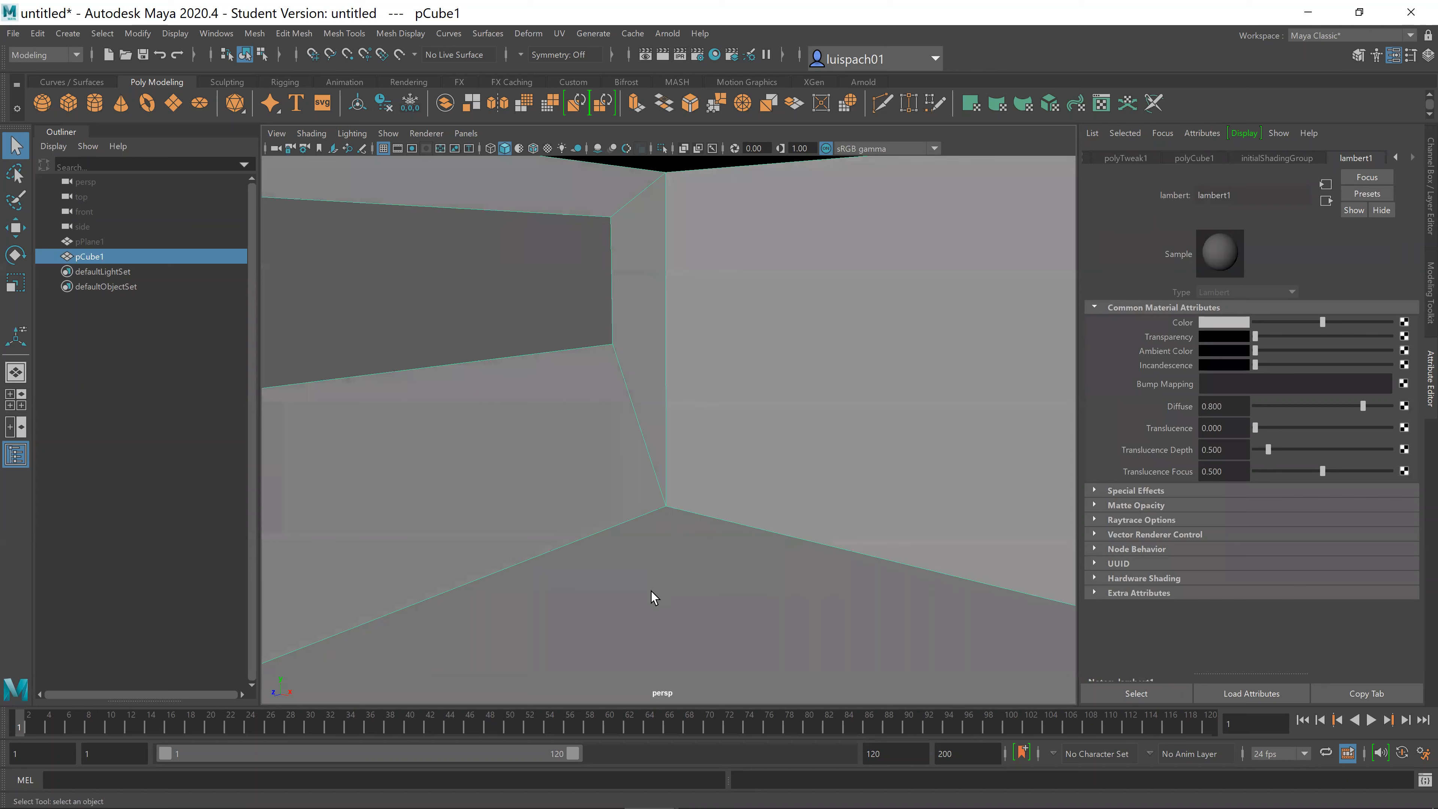
# Step: Create a polygon cylinder, raise it into view and move it towards the room's far corner
pyautogui.click(98, 106)
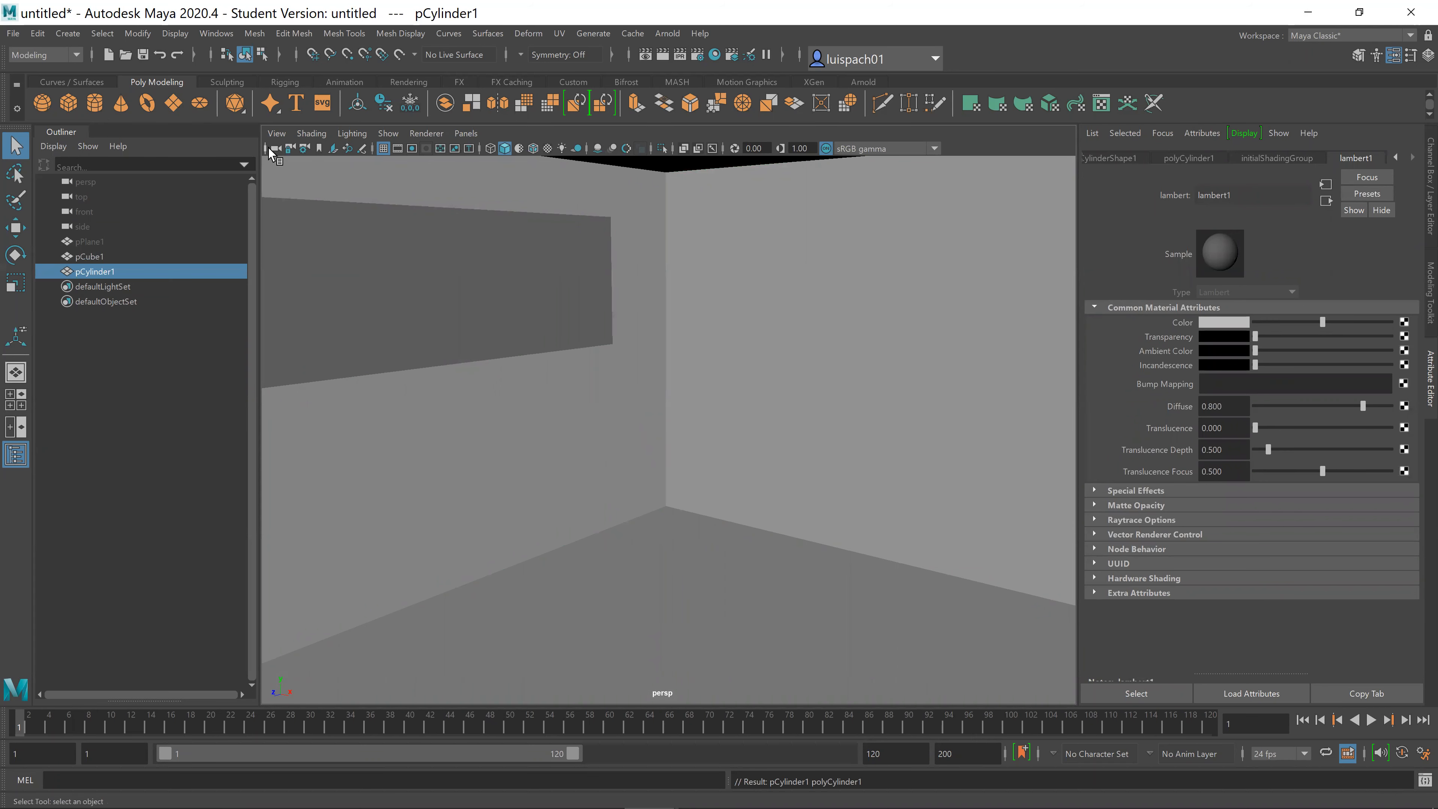
pyautogui.click(85, 181)
pyautogui.click(112, 272)
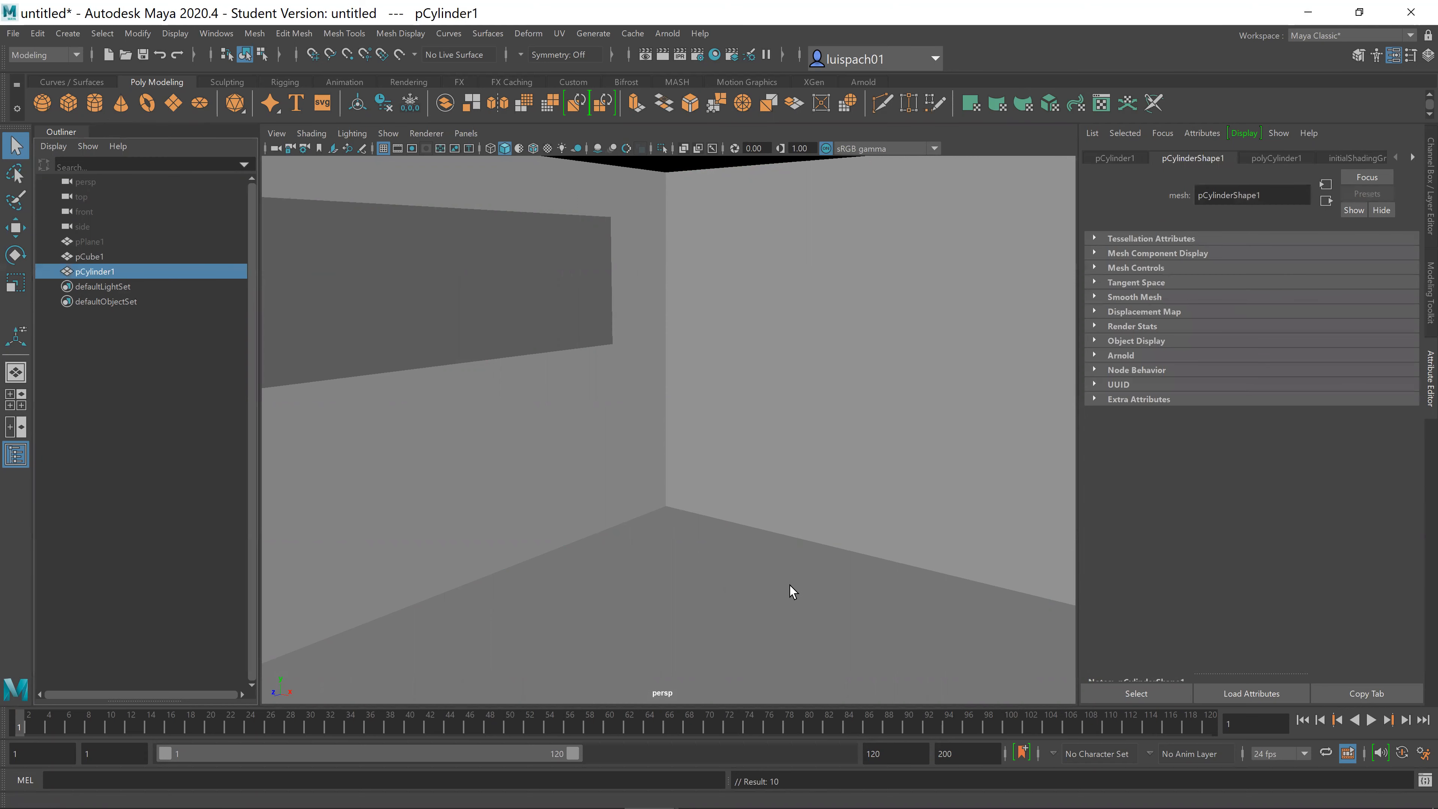
pyautogui.keyDown('alt'); pyautogui.moveTo(450, 603); pyautogui.dragTo(362, 605, button='right'); pyautogui.keyUp('alt')
pyautogui.press('w')
pyautogui.moveTo(668, 507); pyautogui.dragTo(667, 411)
pyautogui.keyDown('alt'); pyautogui.moveTo(730, 448); pyautogui.dragTo(725, 546, button='right'); pyautogui.keyUp('alt')
pyautogui.moveTo(633, 643); pyautogui.dragTo(770, 518)
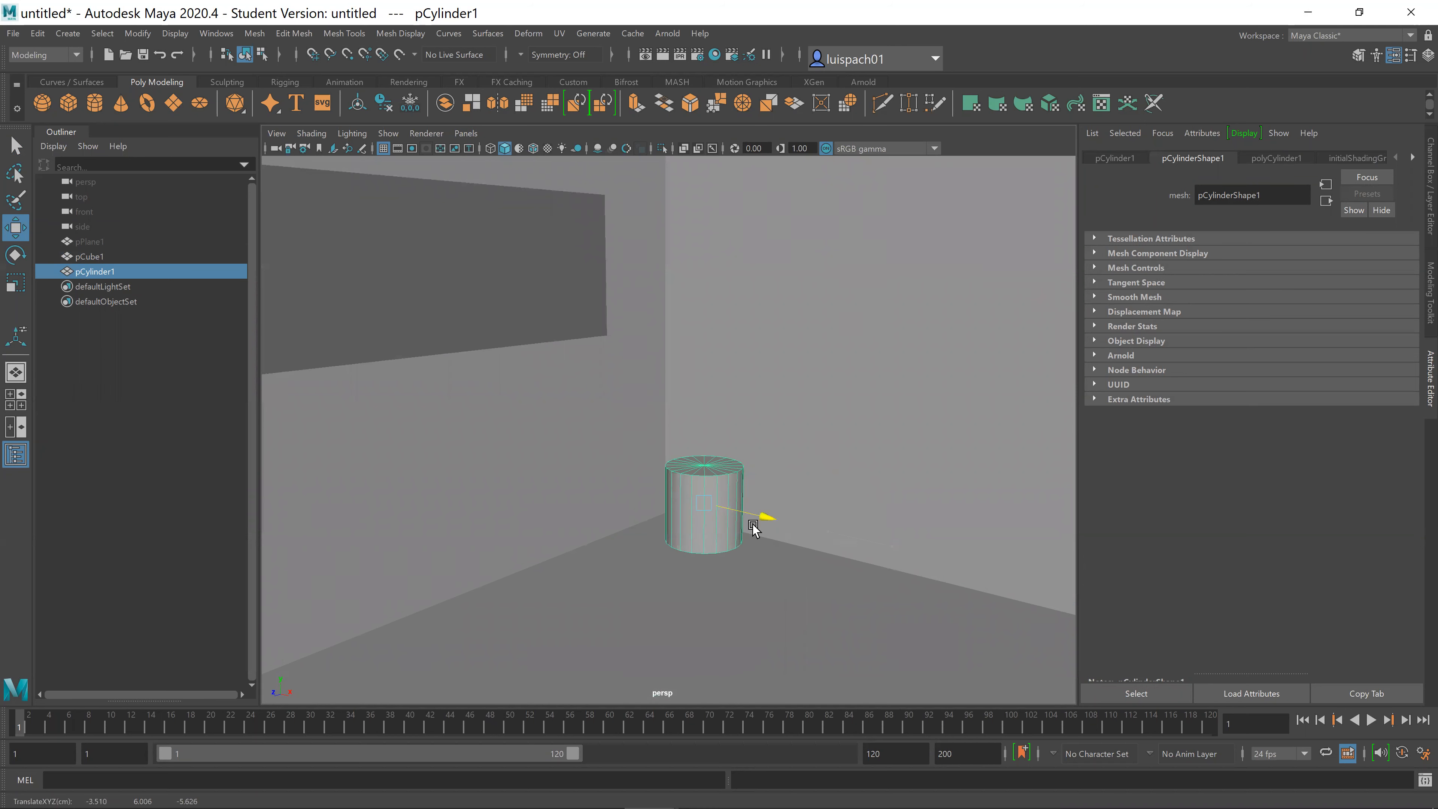
pyautogui.moveTo(708, 446); pyautogui.dragTo(740, 421)
# Step: Scale the cylinder into a tall column and position it in the far corner of the room
pyautogui.press('r')
pyautogui.moveTo(708, 576); pyautogui.dragTo(793, 553)
pyautogui.press('w')
pyautogui.moveTo(710, 507); pyautogui.dragTo(685, 388)
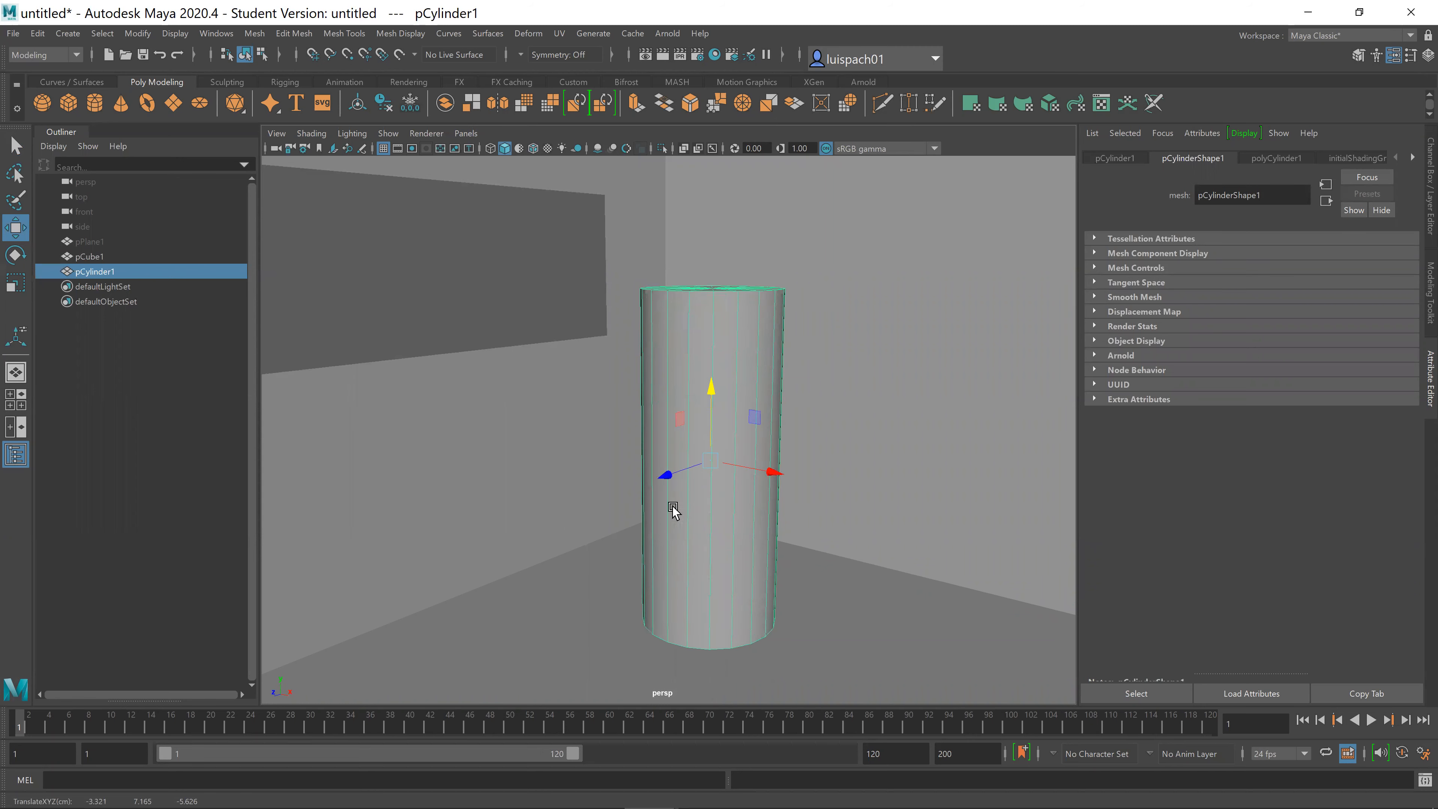
pyautogui.moveTo(668, 481); pyautogui.dragTo(757, 450)
pyautogui.moveTo(847, 451); pyautogui.dragTo(764, 434)
# Step: Create a polygon sphere, move it beside the column and enlarge it to about twice its size
pyautogui.click(42, 102)
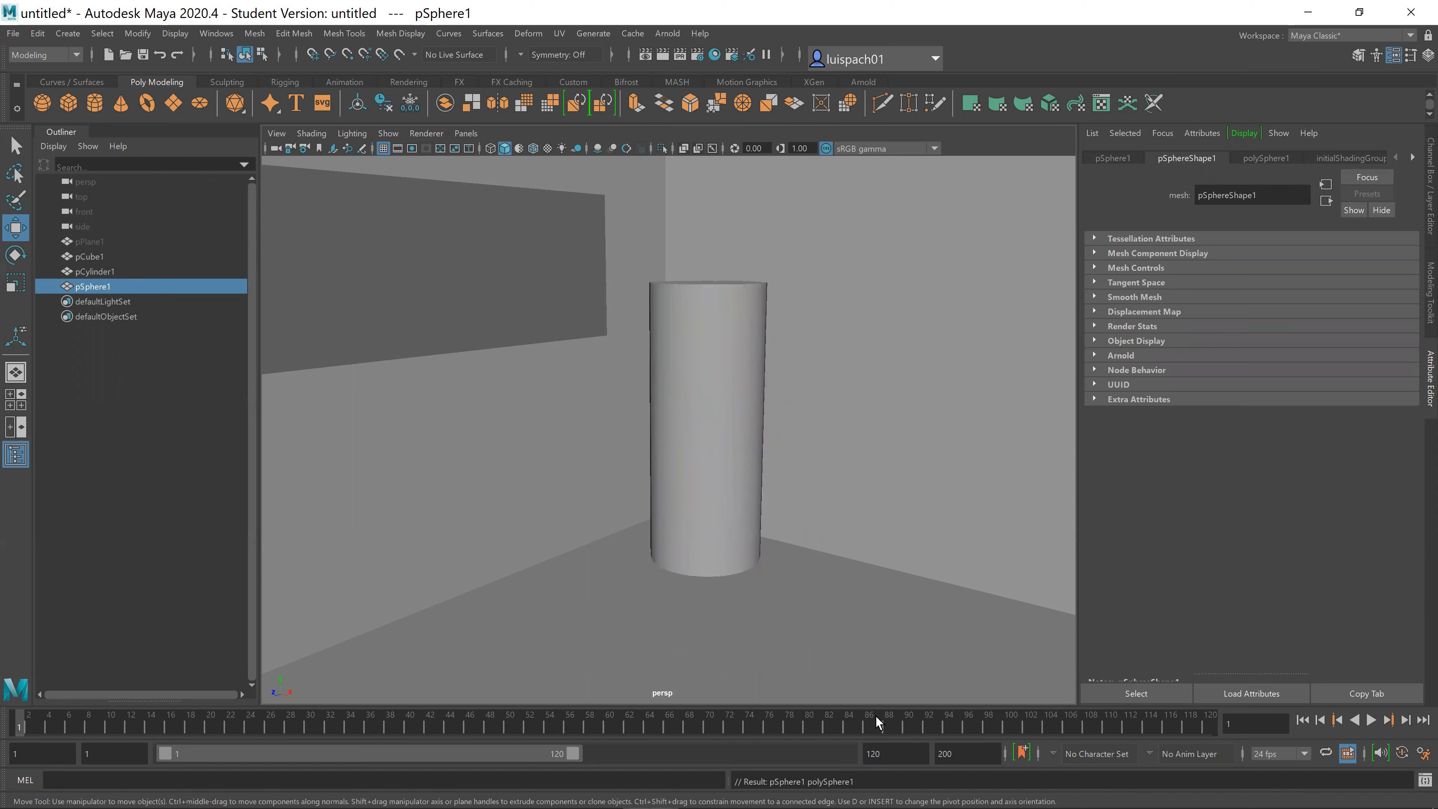
pyautogui.moveTo(680, 657); pyautogui.dragTo(649, 272)
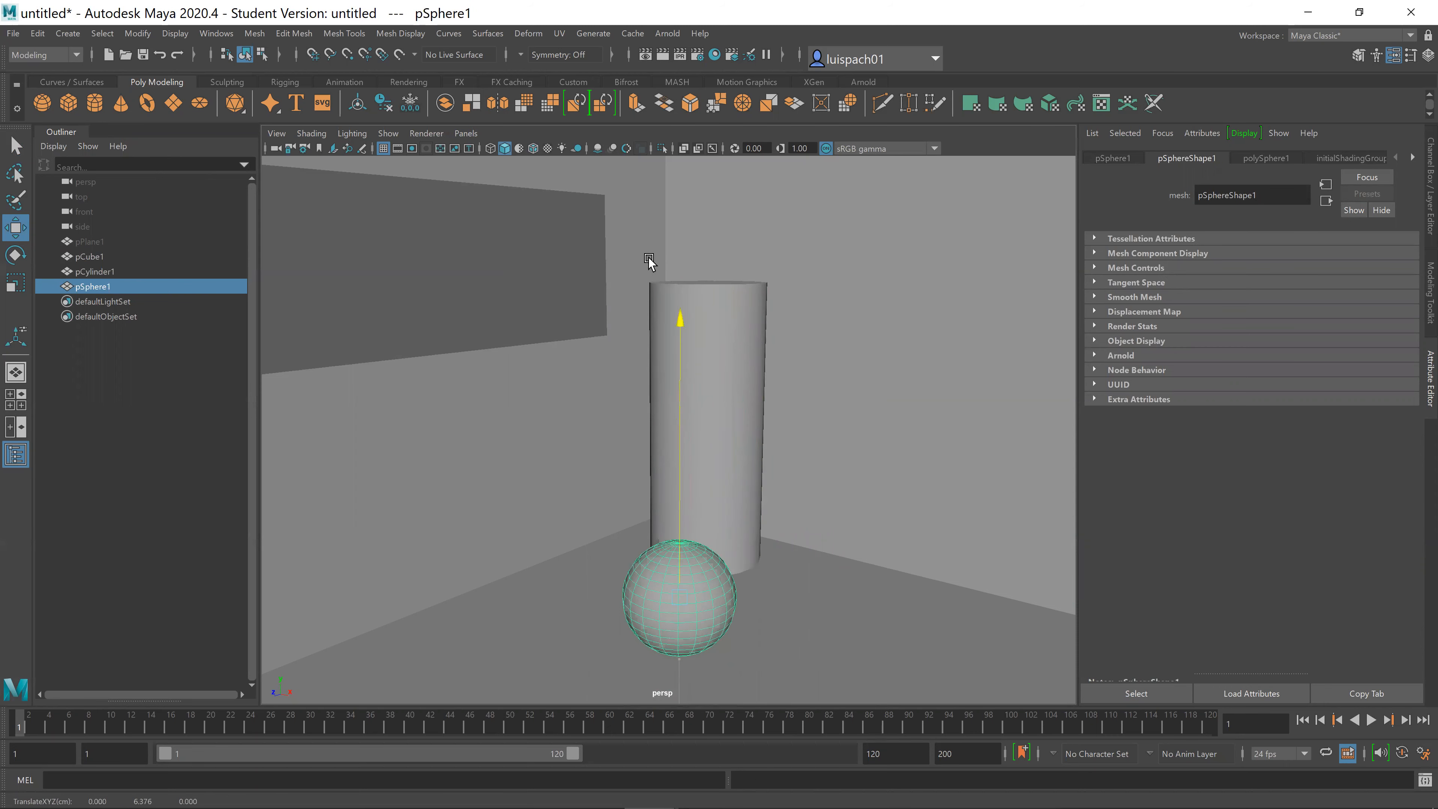
pyautogui.moveTo(587, 627); pyautogui.dragTo(811, 547)
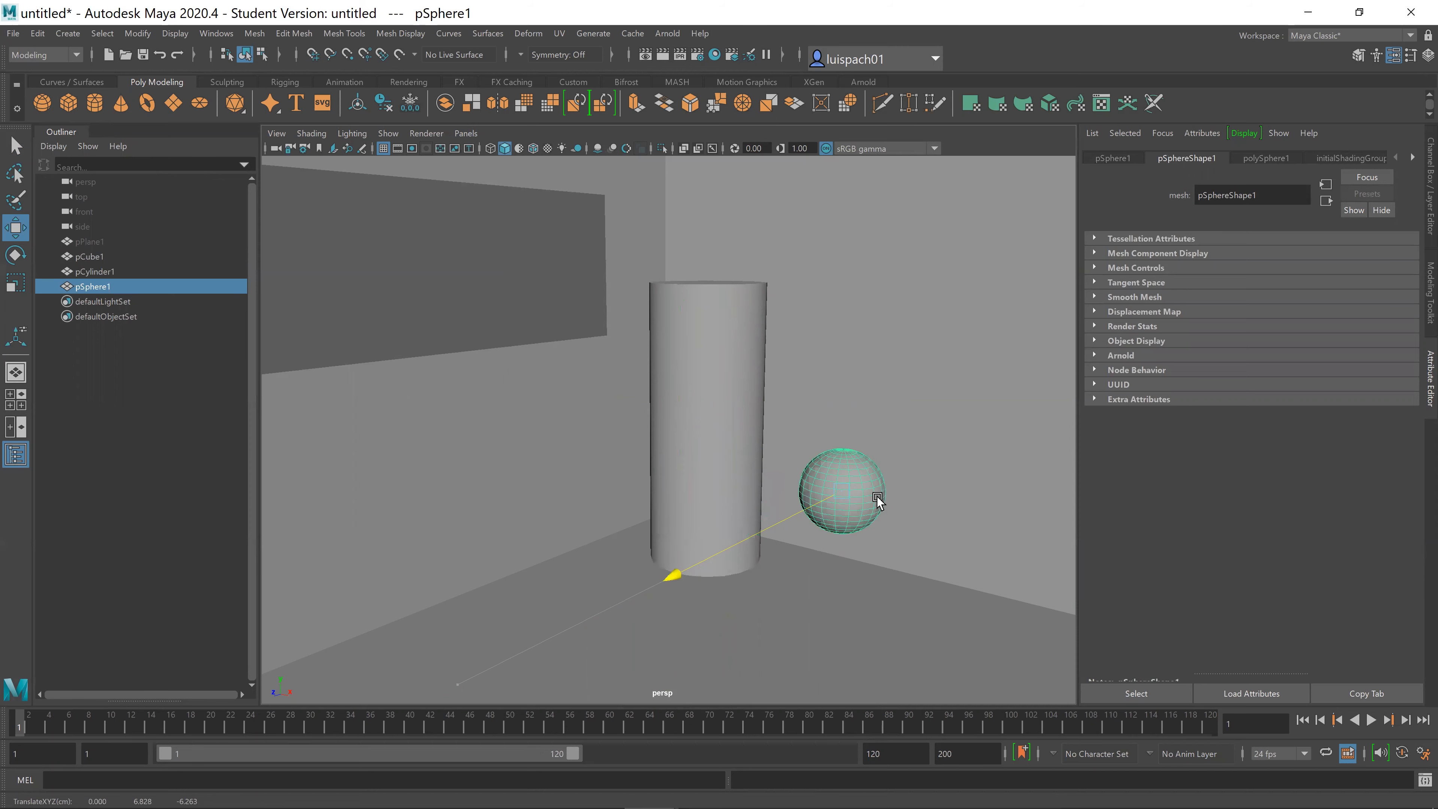
pyautogui.press('r')
pyautogui.moveTo(845, 492); pyautogui.dragTo(918, 429)
pyautogui.press('w')
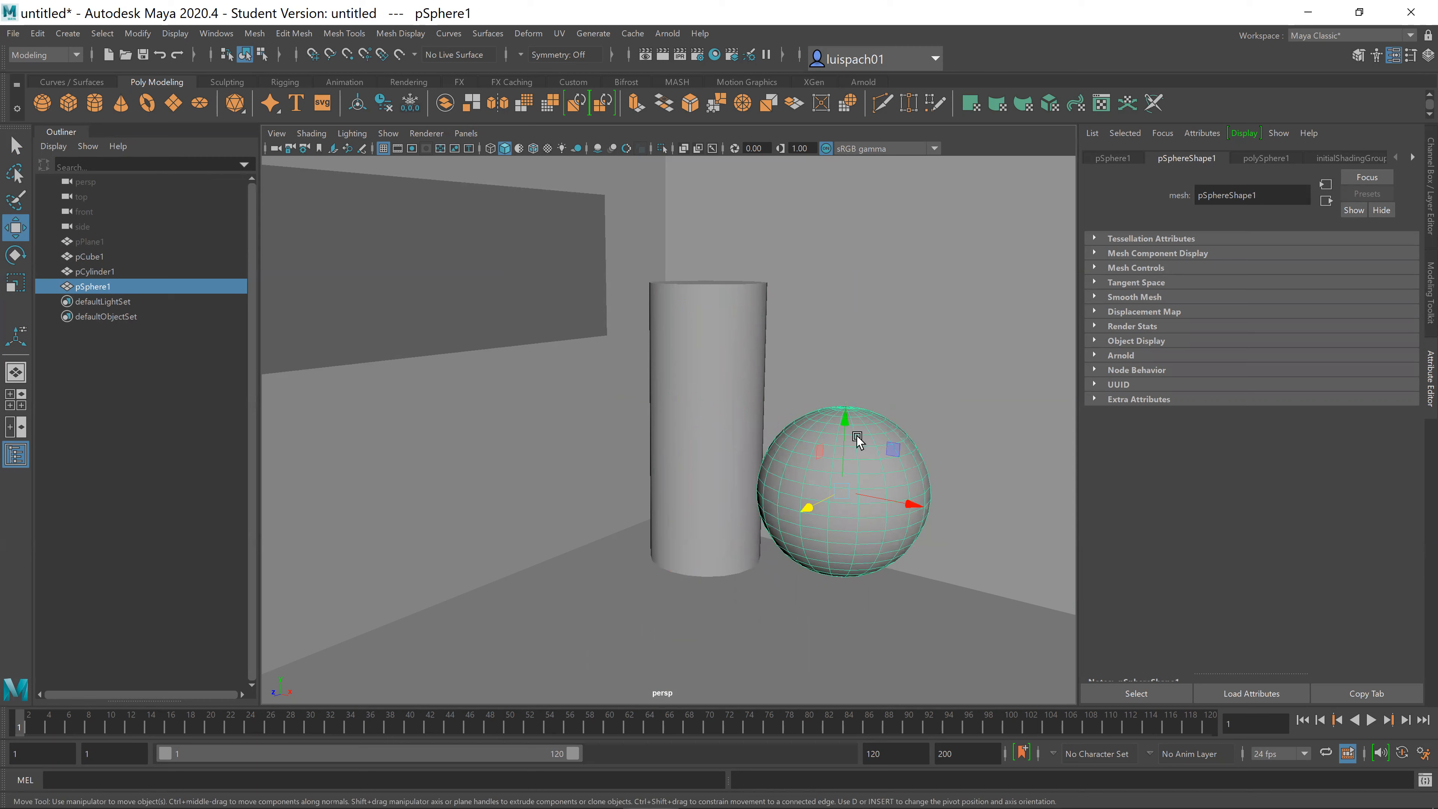
# Step: Lower the sphere towards the floor and place it in front of the column, slightly overlapping it in view
pyautogui.moveTo(845, 419); pyautogui.dragTo(840, 517)
pyautogui.moveTo(801, 611); pyautogui.dragTo(853, 579)
pyautogui.moveTo(956, 576); pyautogui.dragTo(829, 559)
pyautogui.moveTo(734, 557); pyautogui.dragTo(708, 580)
pyautogui.moveTo(804, 569); pyautogui.dragTo(826, 573)
pyautogui.moveTo(736, 583)
pyautogui.mouseDown()
pyautogui.moveTo(825, 537)
pyautogui.moveTo(735, 578)
pyautogui.mouseUp()
pyautogui.press('q')
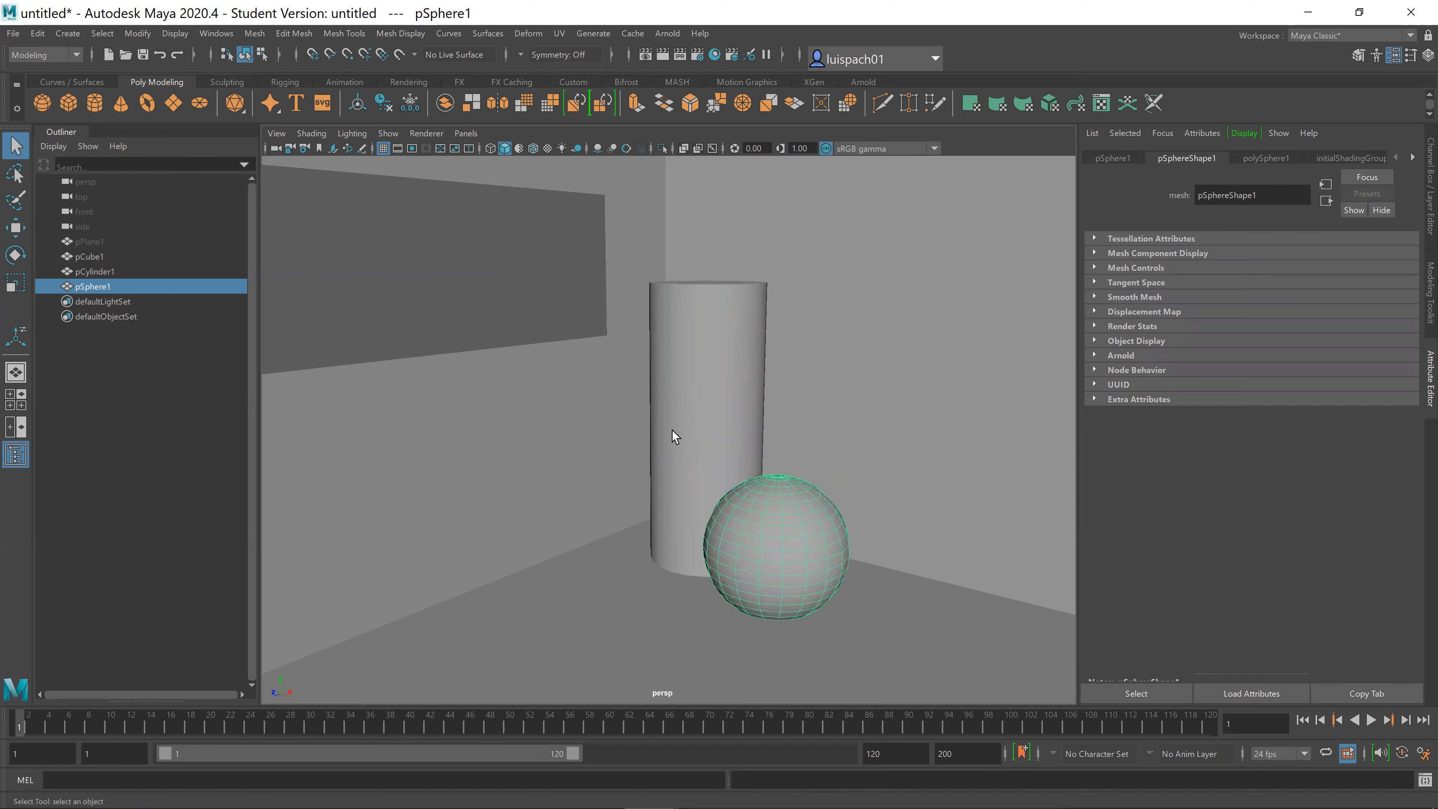
pyautogui.click(274, 148)
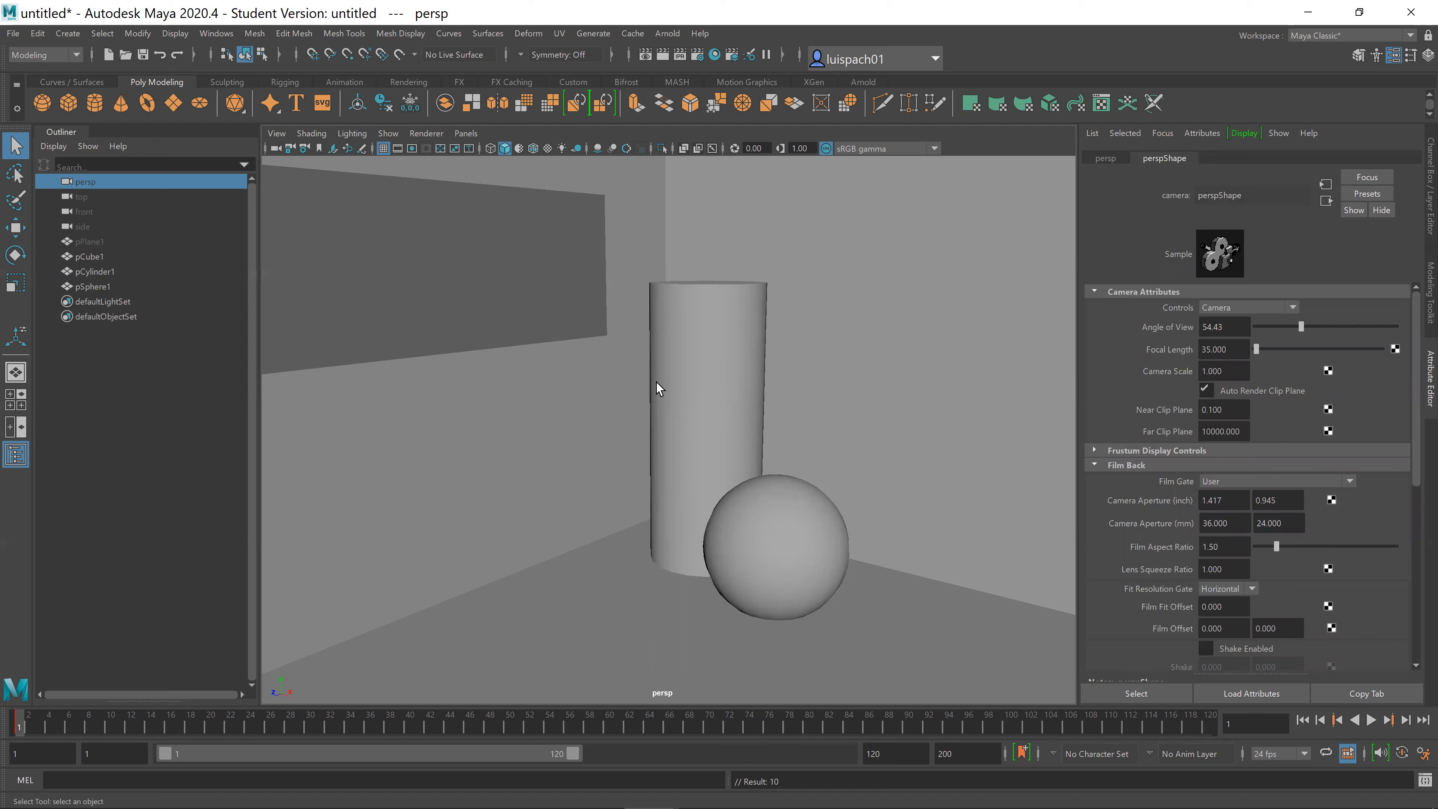
pyautogui.click(673, 363)
pyautogui.click(797, 530)
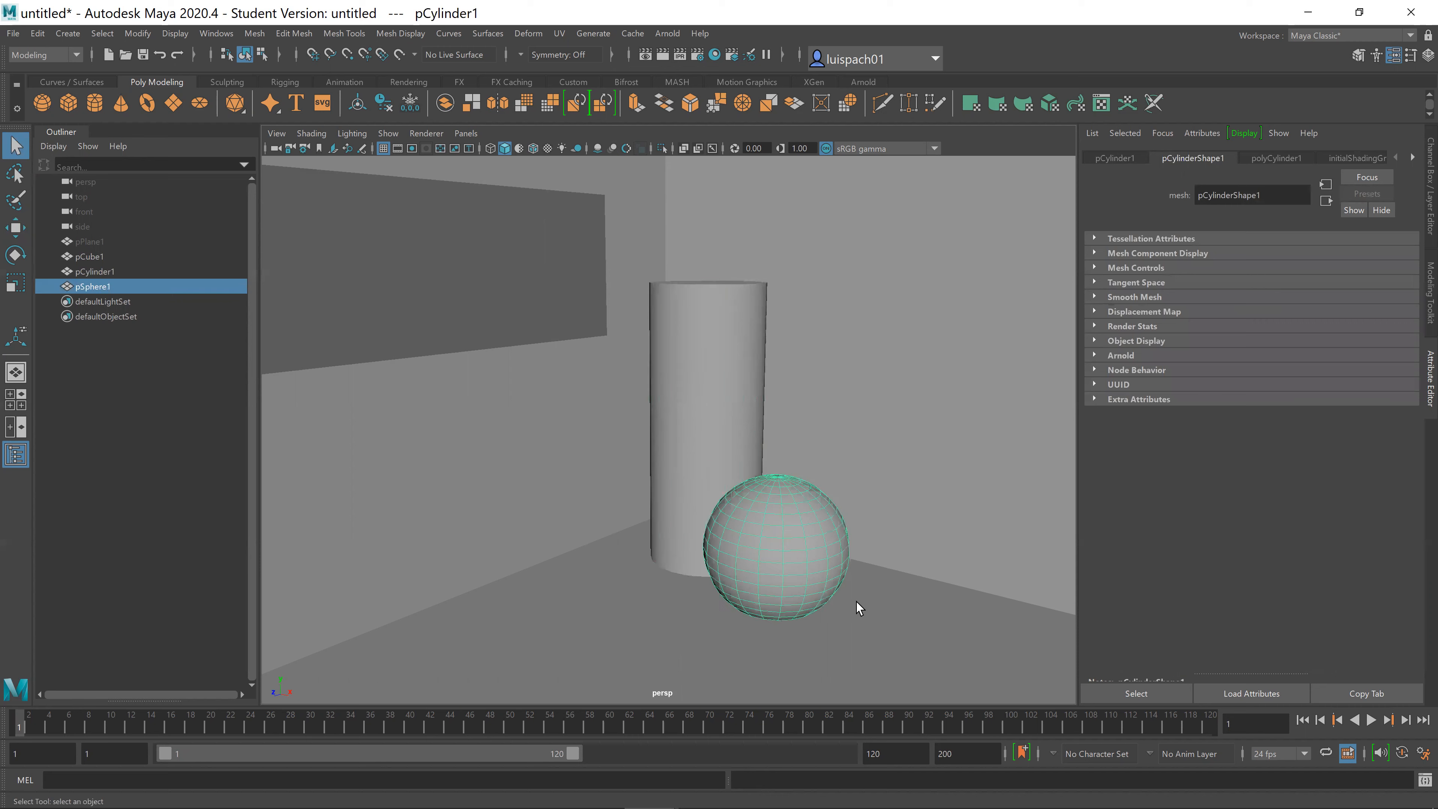
pyautogui.click(552, 317)
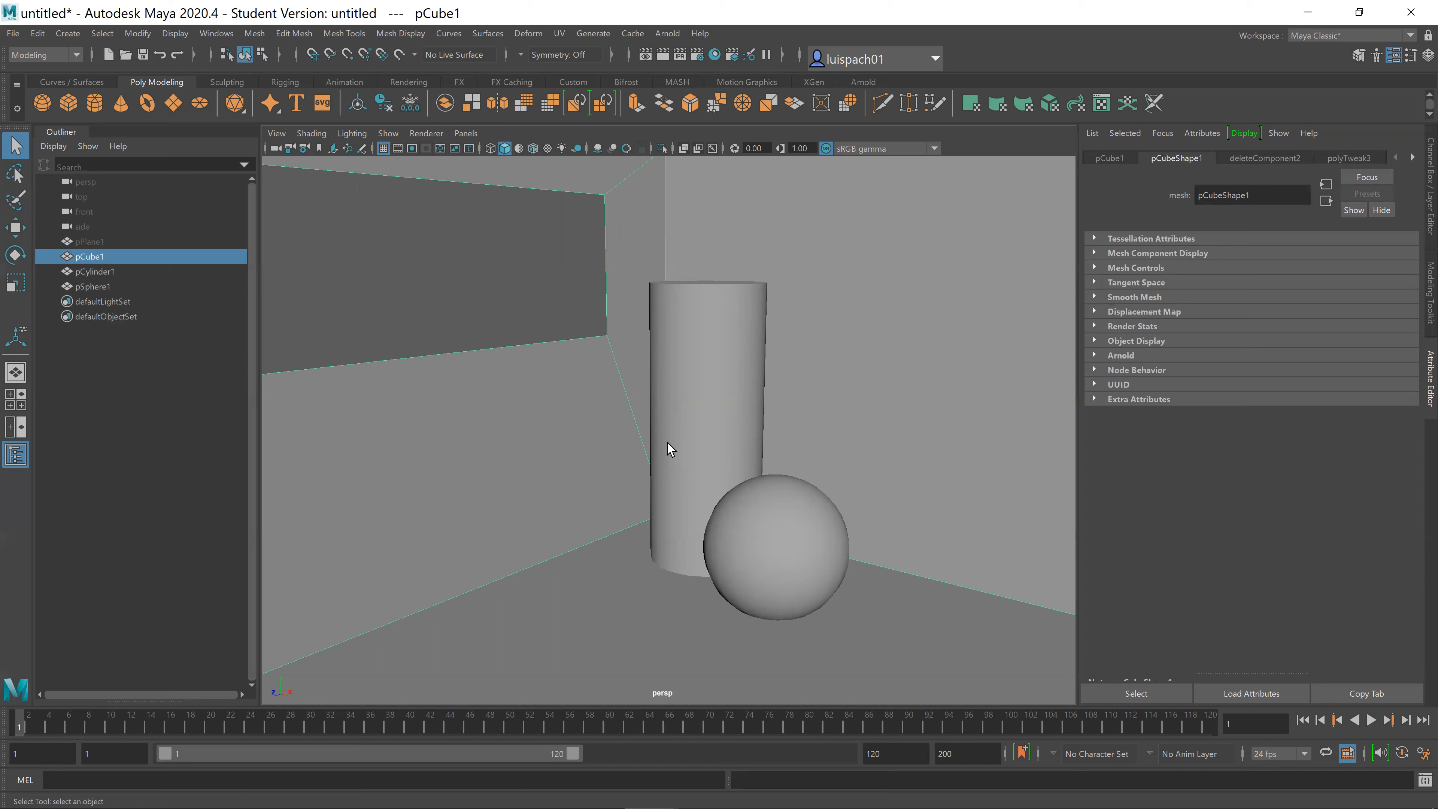
pyautogui.click(481, 266)
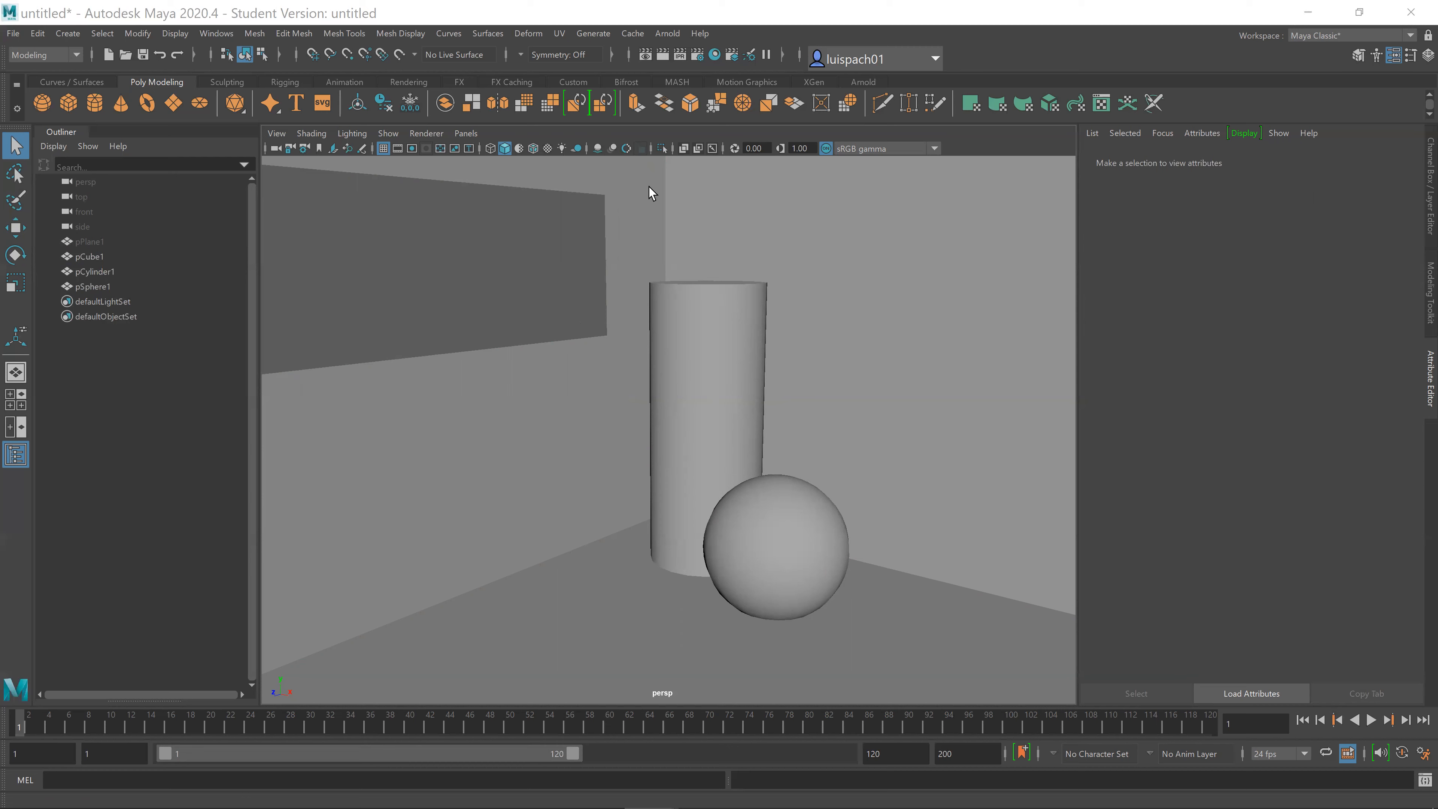
# Step: Add an Arnold SkyDome light and connect a File texture to its Color
pyautogui.click(863, 82)
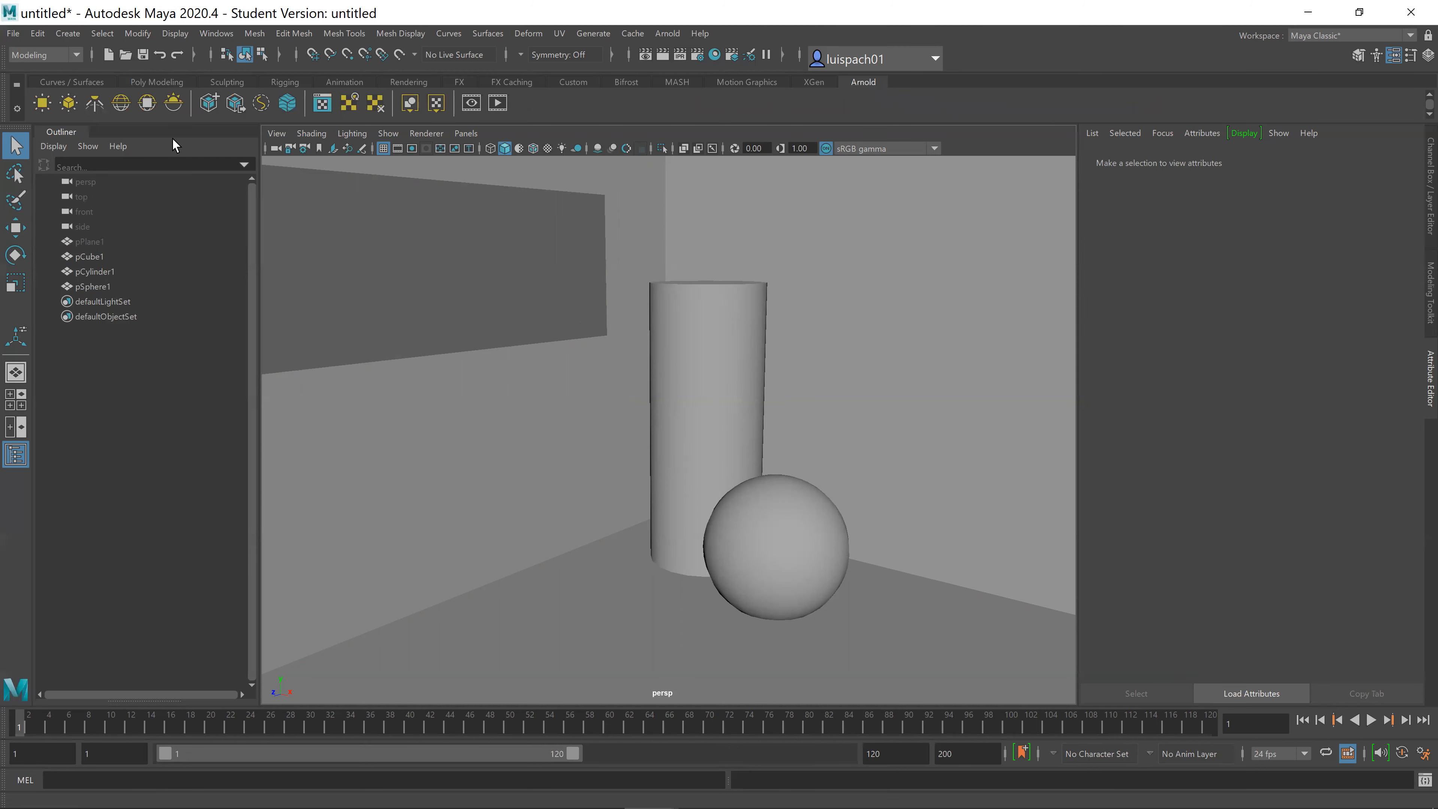
pyautogui.click(121, 105)
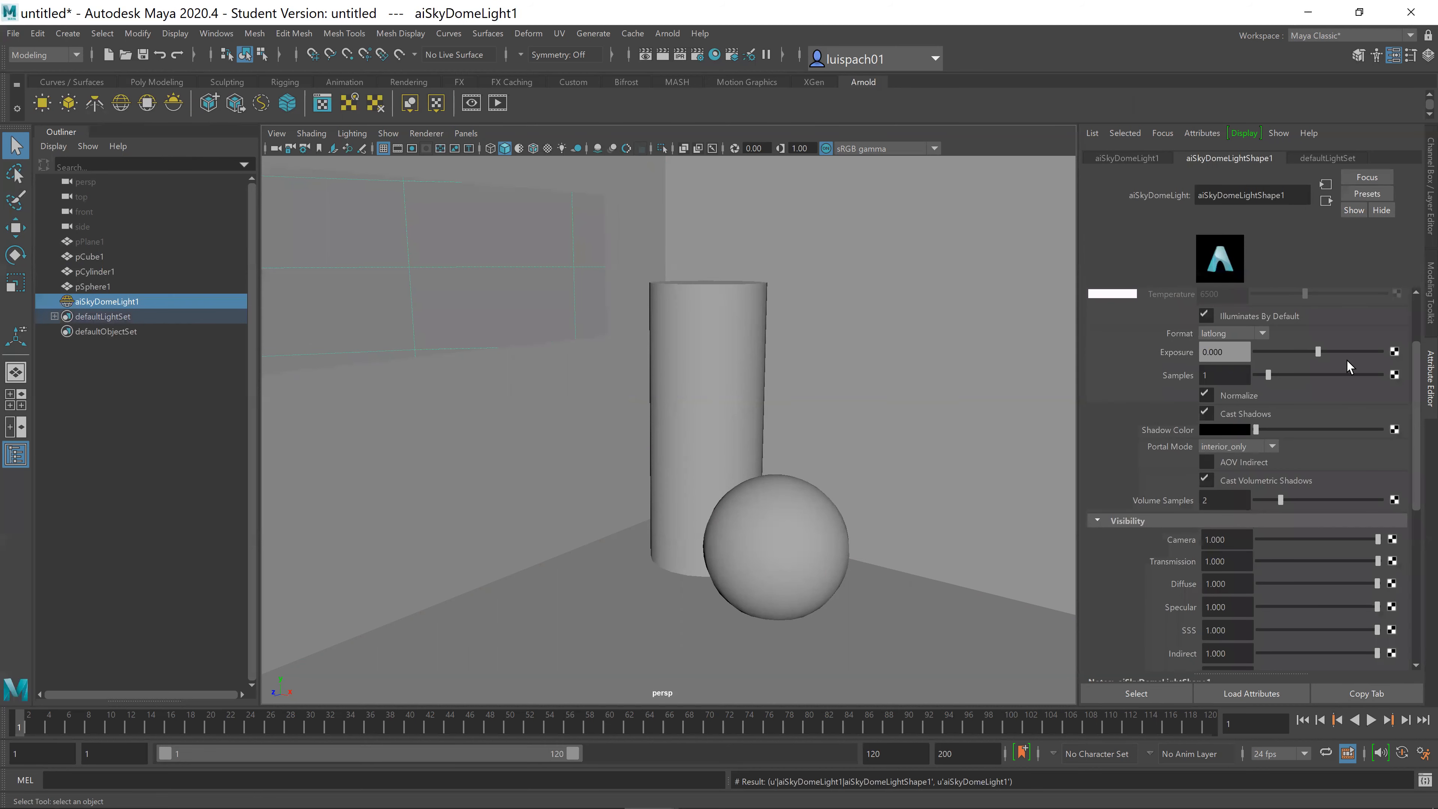
pyautogui.scroll(2, 1348, 364)
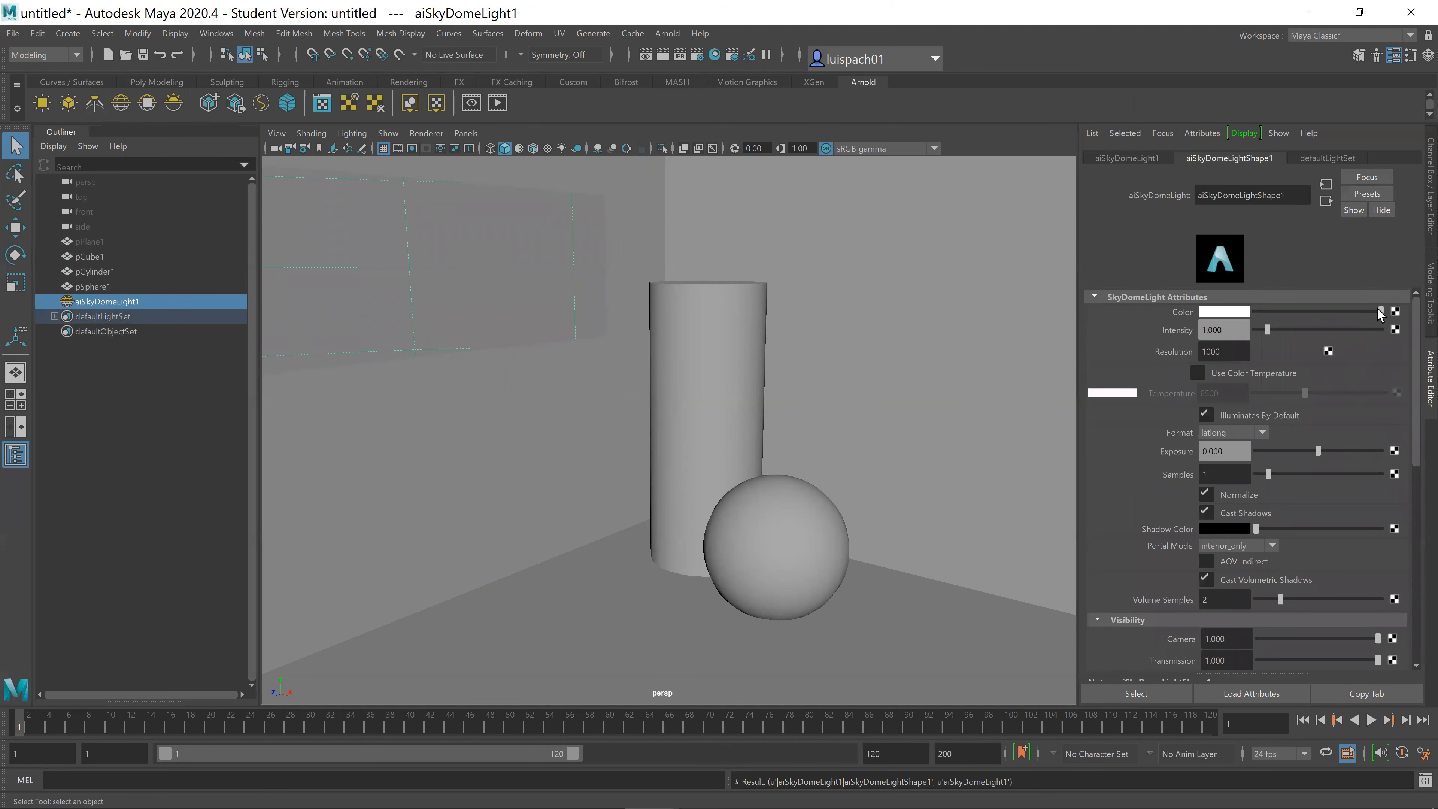
pyautogui.click(1395, 311)
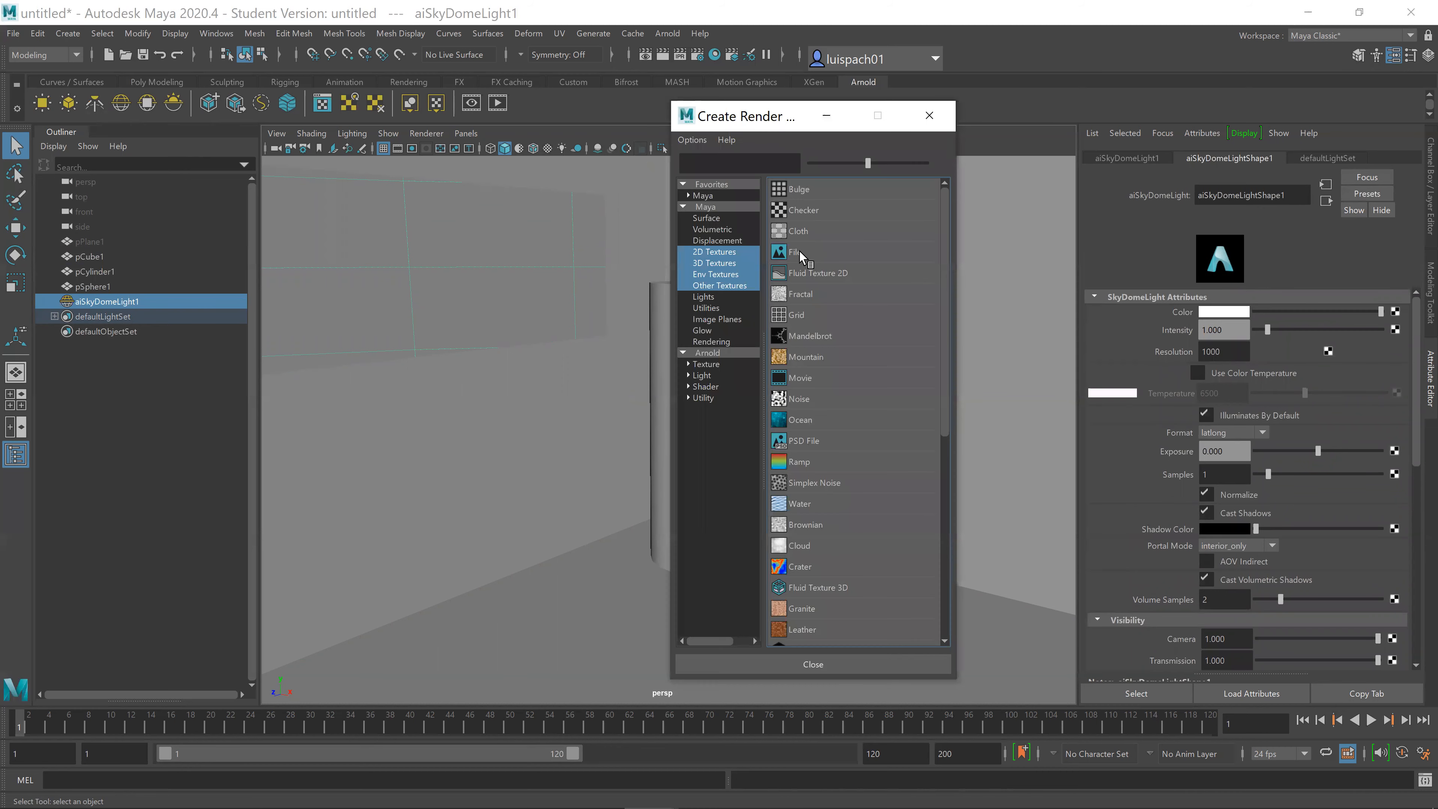
pyautogui.click(799, 253)
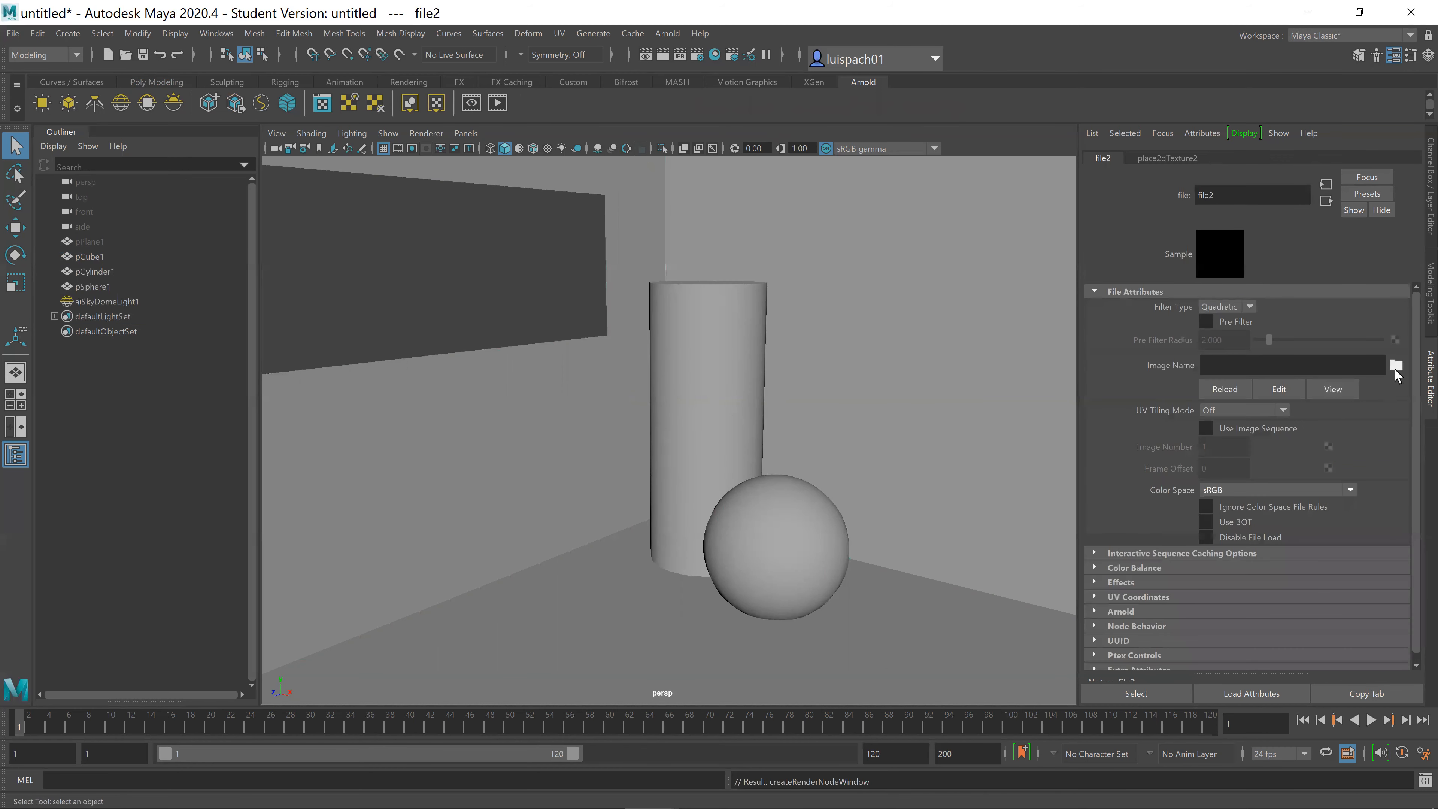
# Step: Browse for the file texture's image in the HDR_Free_City_Night_Lights folder and preview HDR_Free_City_Night_Lights_Env.hdr
pyautogui.click(1396, 367)
pyautogui.click(195, 223)
pyautogui.doubleClick(304, 260)
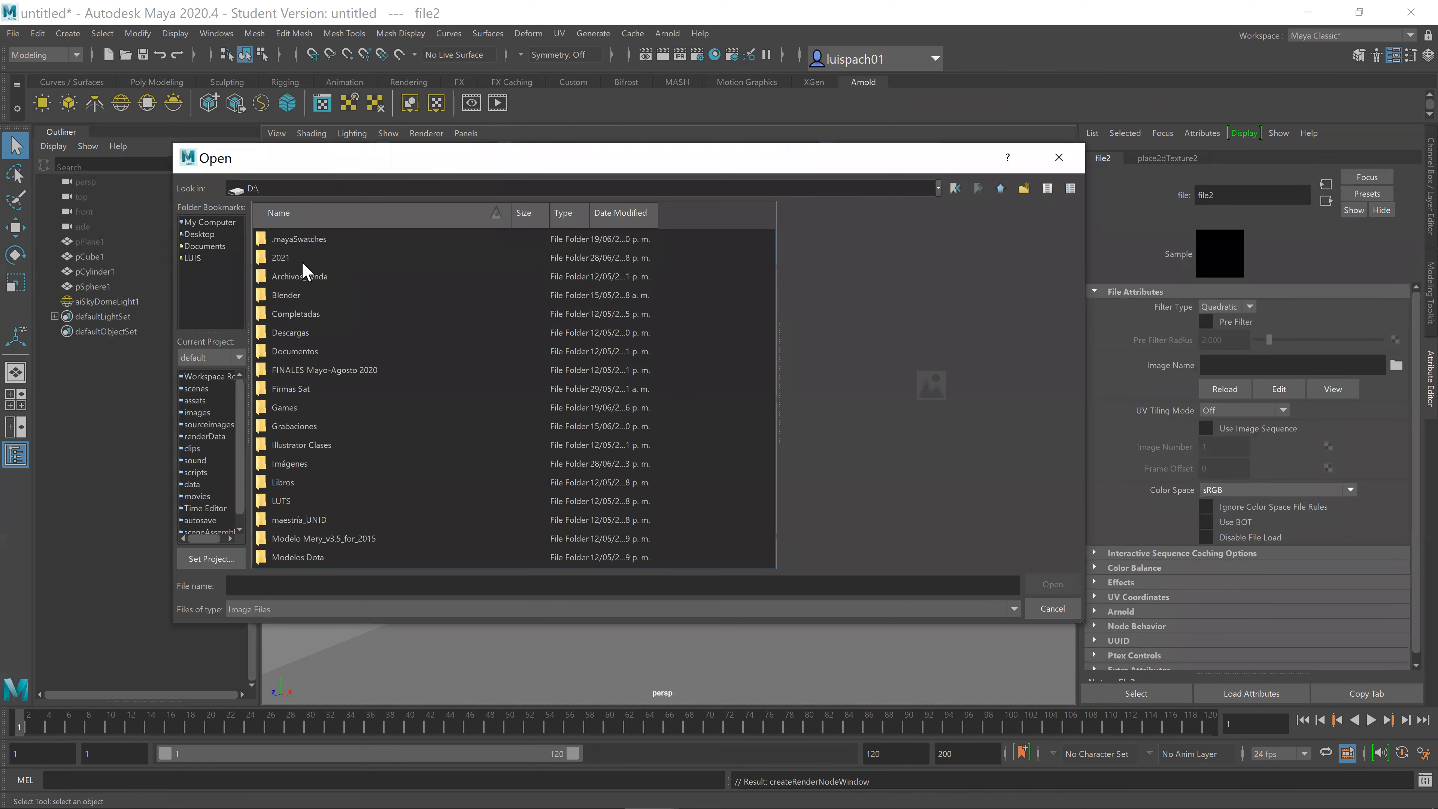
pyautogui.doubleClick(284, 260)
pyautogui.click(291, 444)
pyautogui.doubleClick(291, 444)
pyautogui.doubleClick(285, 369)
pyautogui.doubleClick(311, 238)
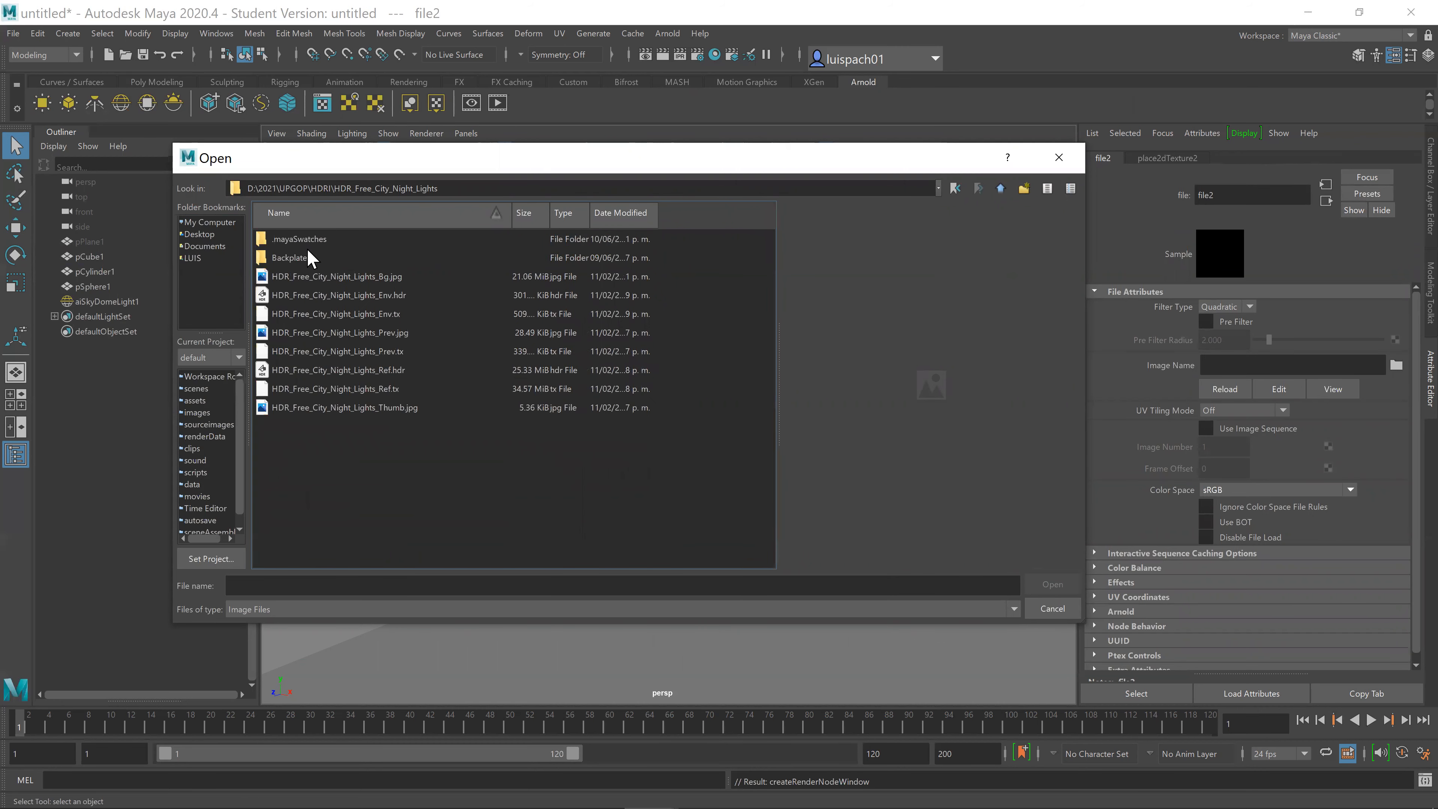
pyautogui.click(303, 295)
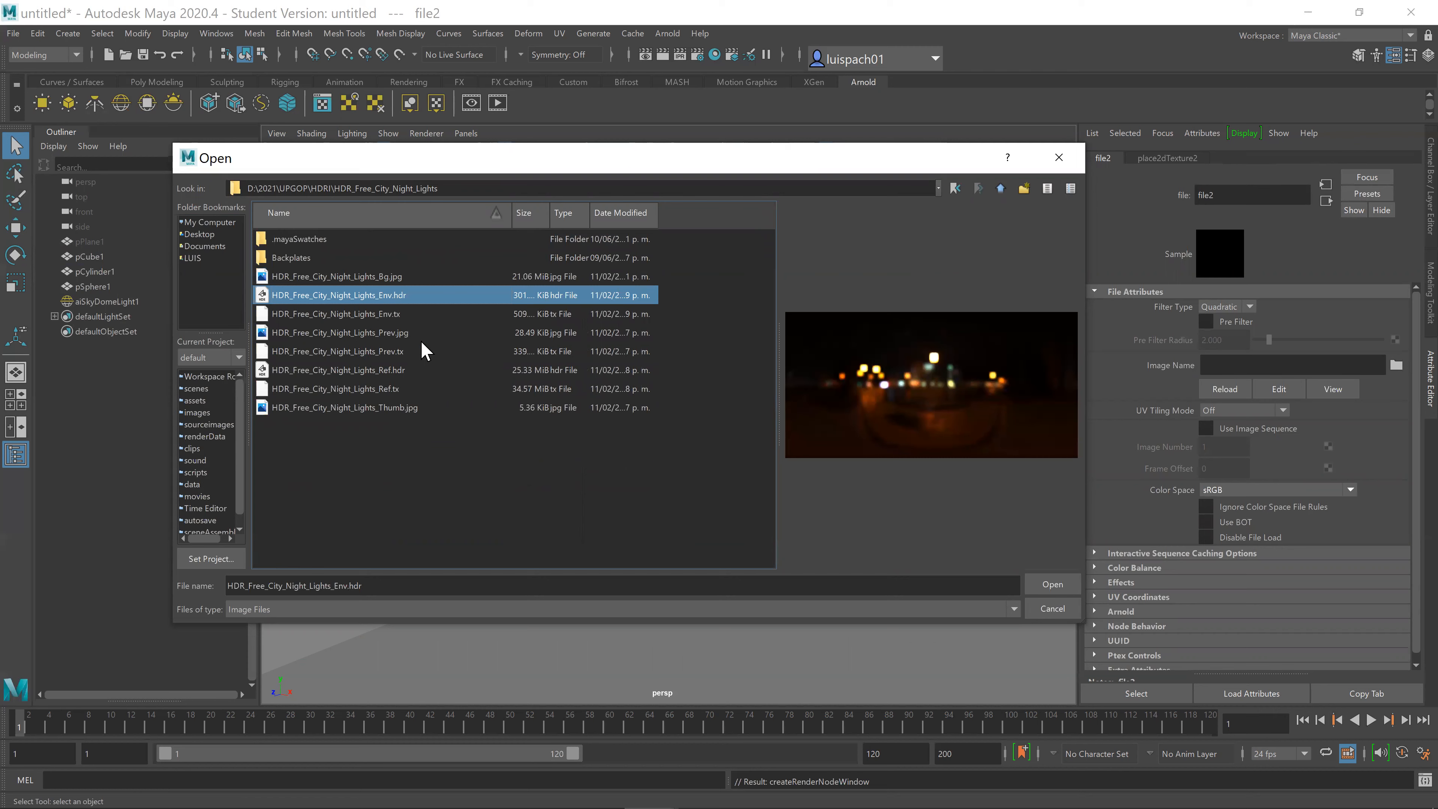
# Step: Load DH210SX.hdr from the Dosch 3D - HDRI - Extreme HiRes SX-2 folder as the sky dome's file texture
pyautogui.click(1000, 189)
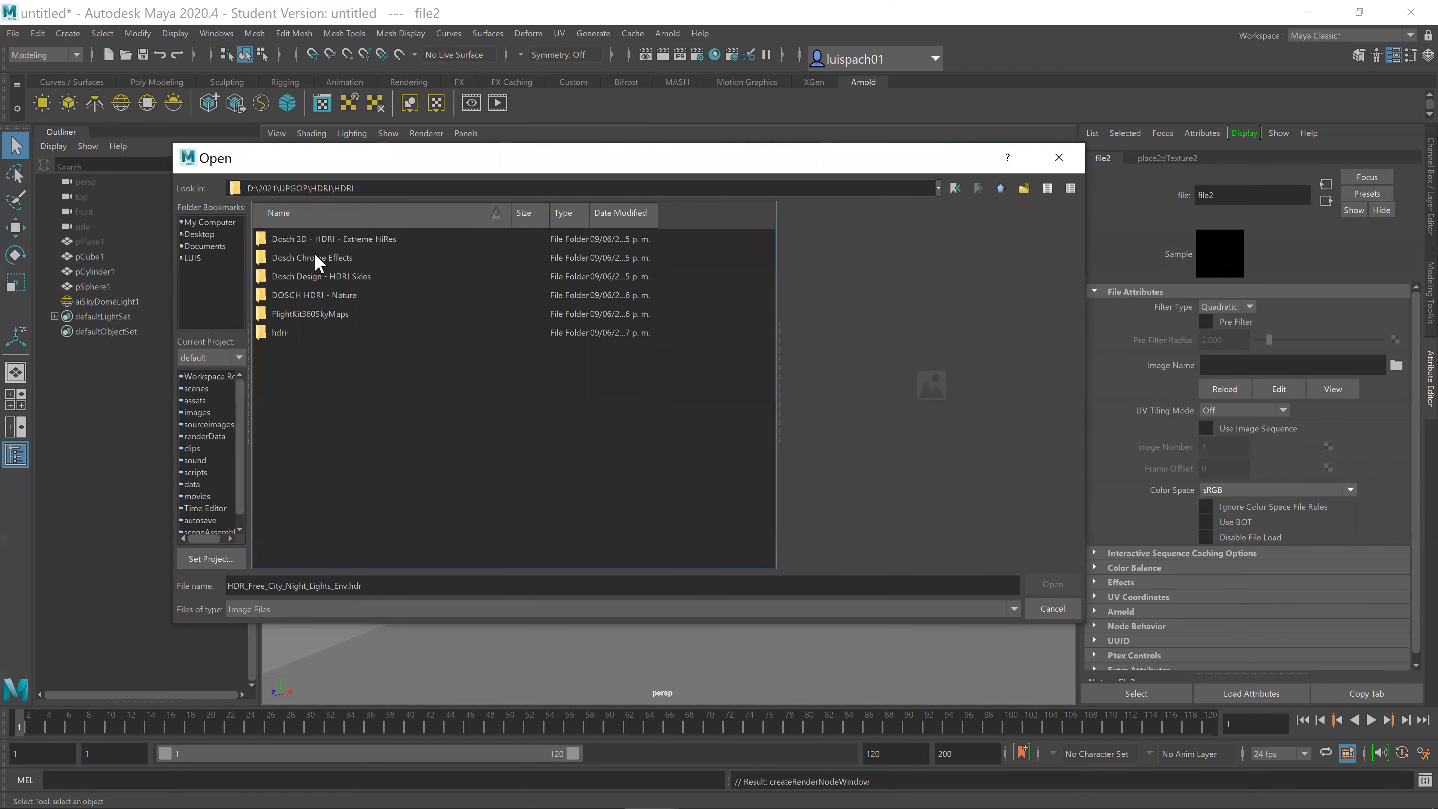
pyautogui.doubleClick(335, 240)
pyautogui.doubleClick(298, 240)
pyautogui.click(319, 244)
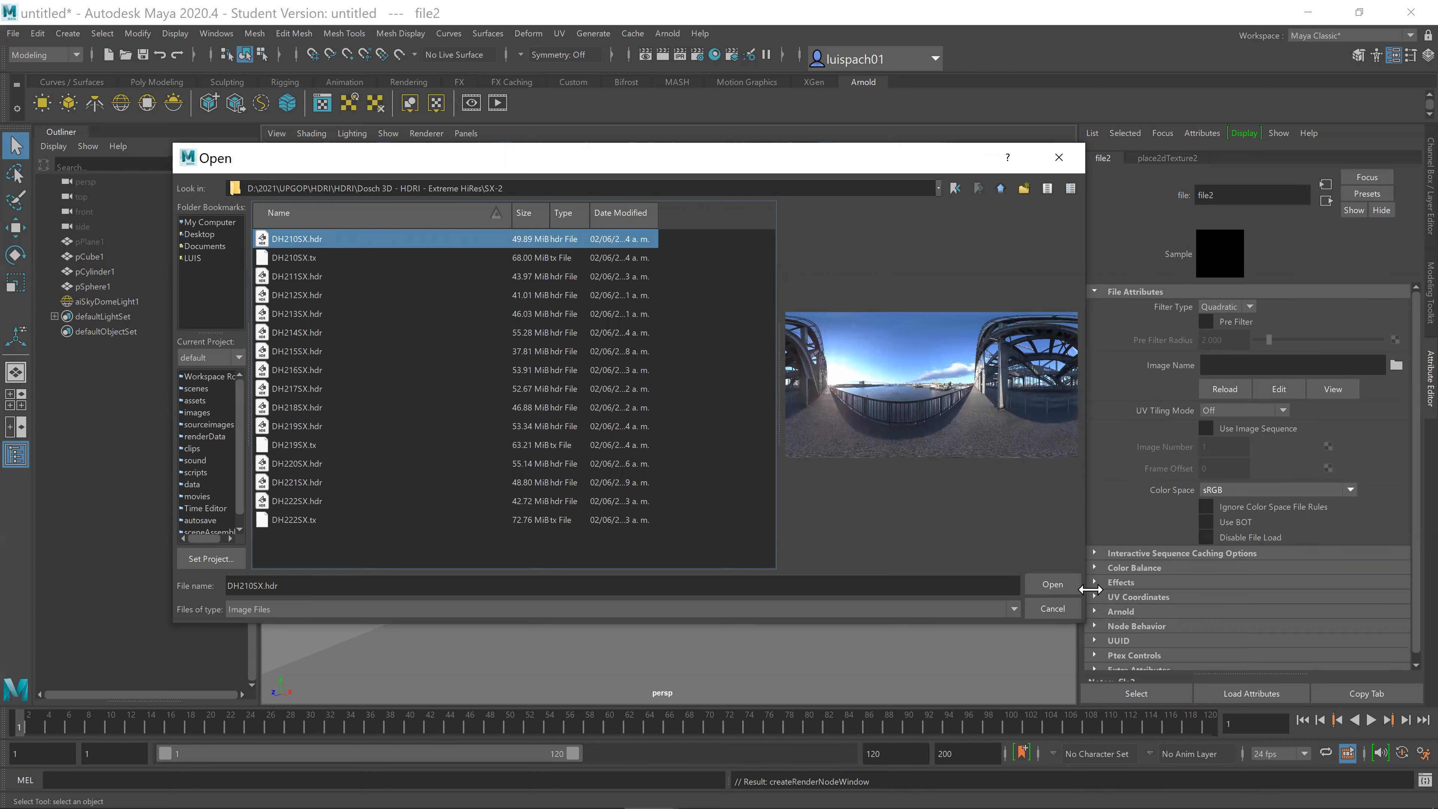
pyautogui.click(1050, 584)
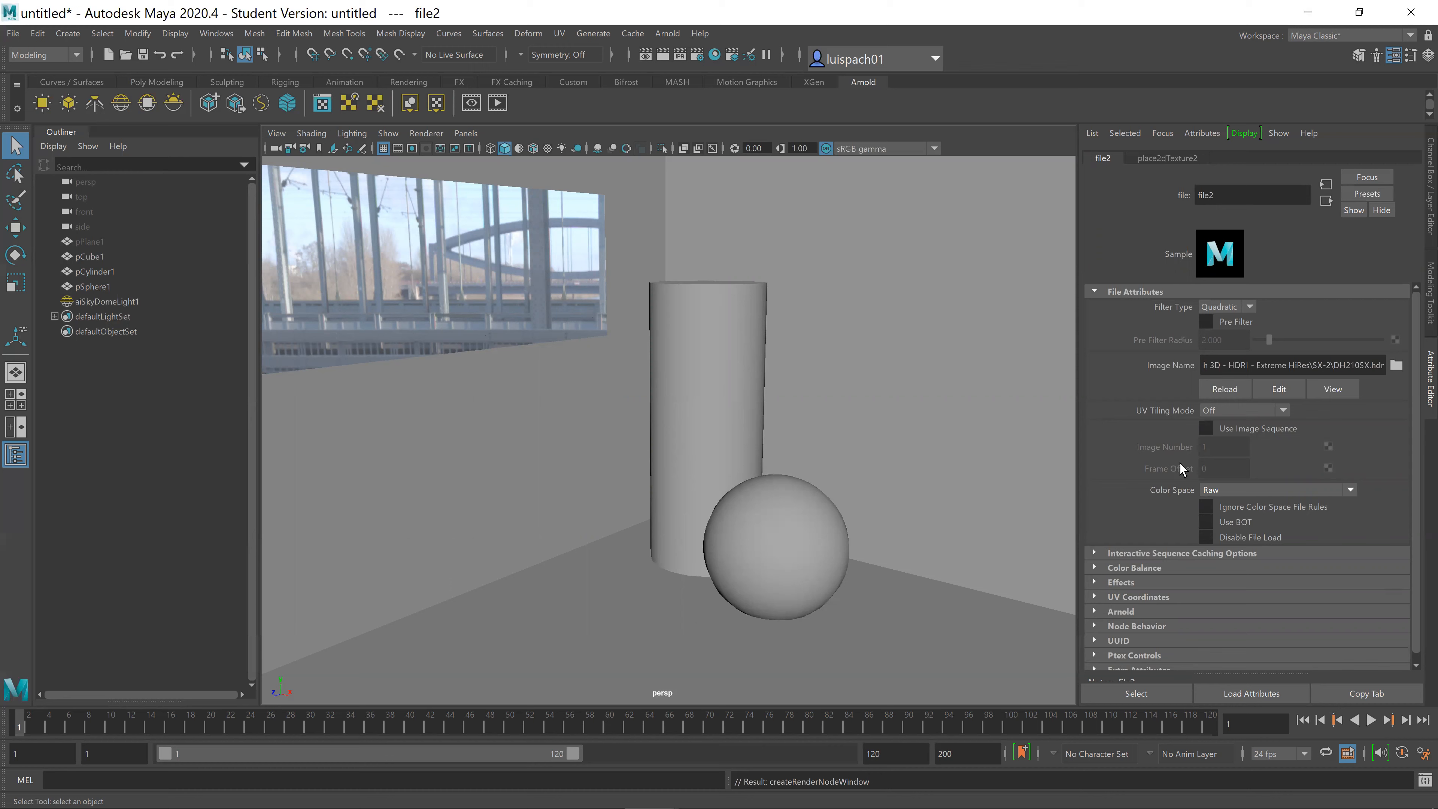
# Step: Select the sky dome light and review its transform, shape, light set and file texture attributes
pyautogui.scroll(-1, 1152, 512)
pyautogui.scroll(1, 1152, 511)
pyautogui.click(480, 234)
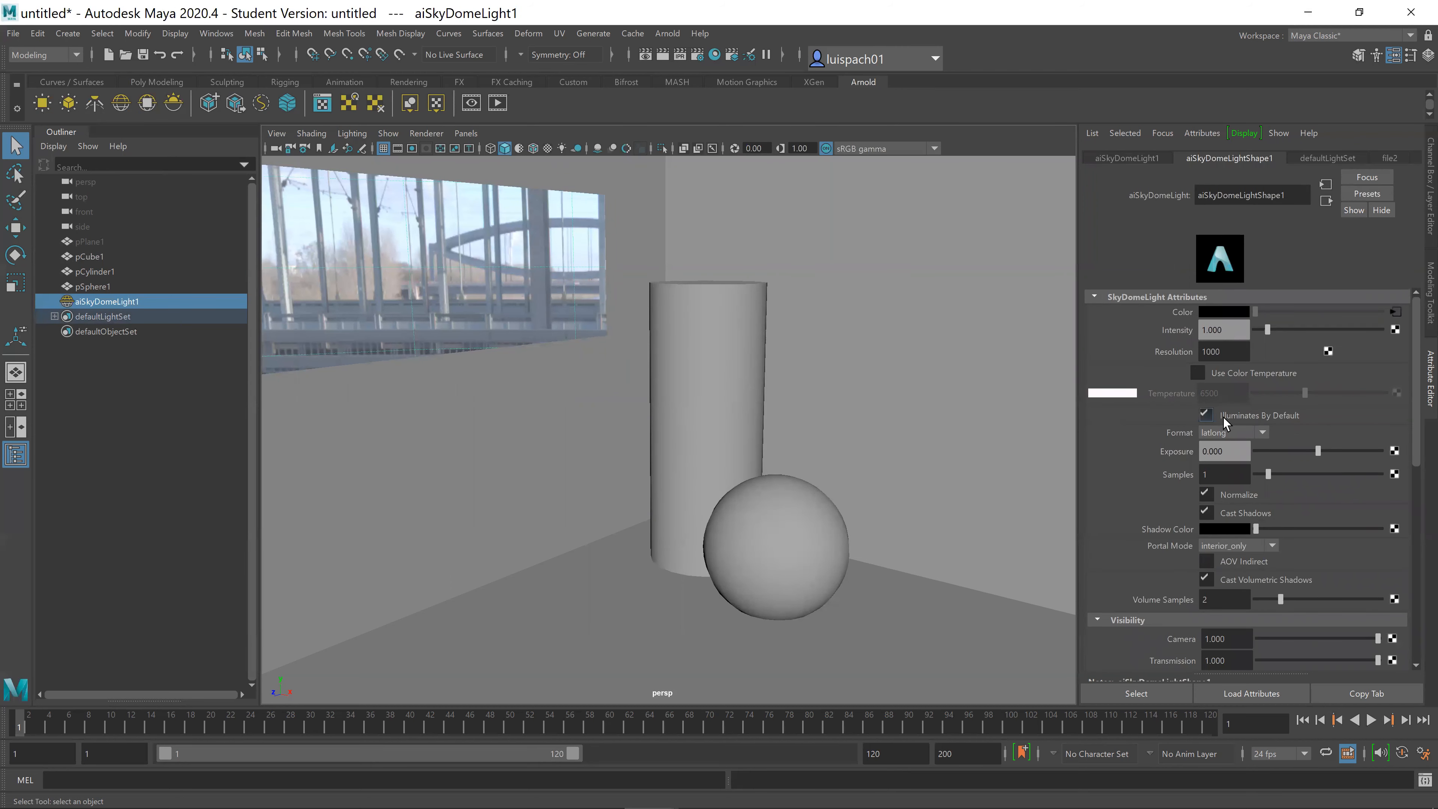
pyautogui.click(1133, 158)
pyautogui.click(1214, 157)
pyautogui.click(1336, 158)
pyautogui.click(1386, 158)
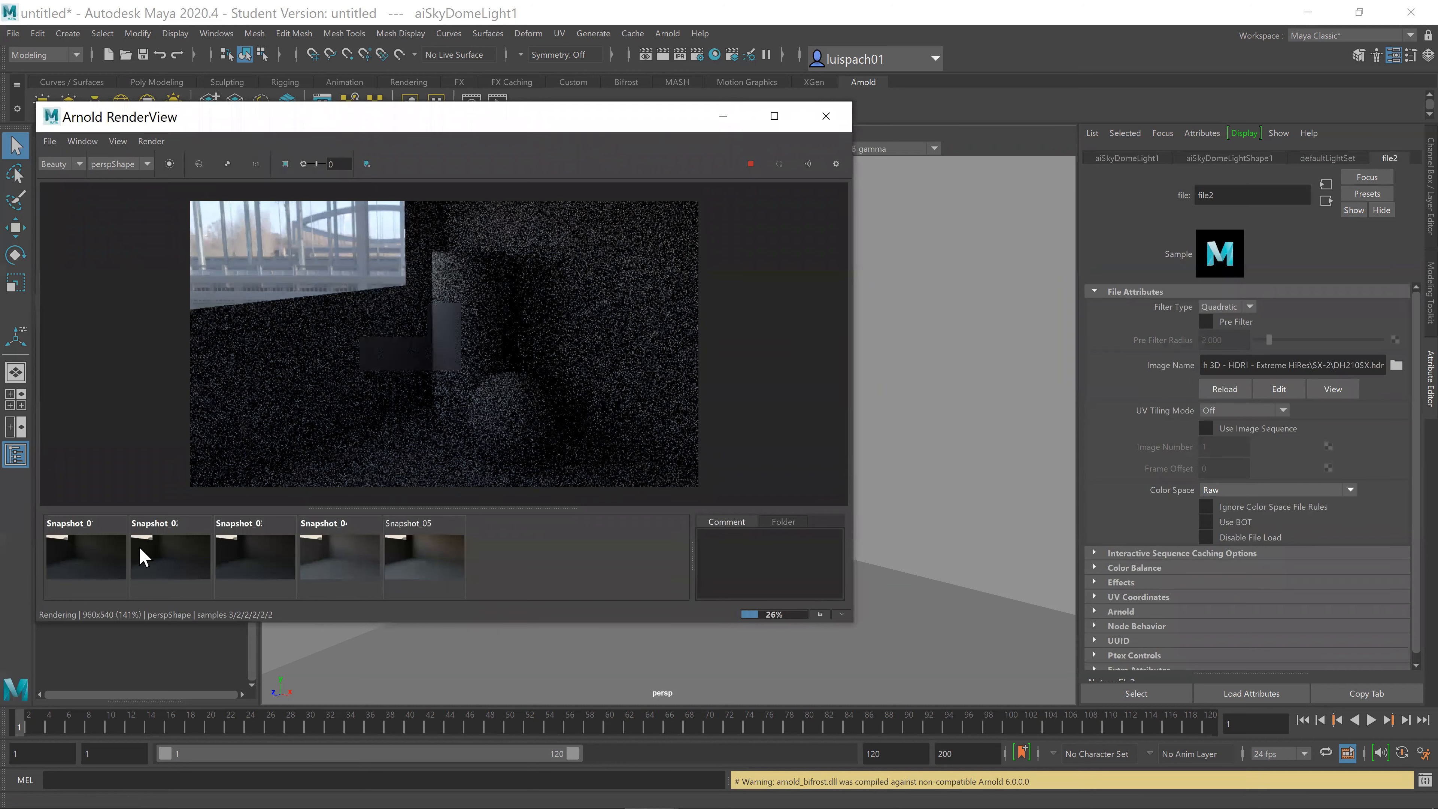
# Step: Delete all old snapshots in the Arnold RenderView and store a snapshot of the new render
pyautogui.click(68, 549)
pyautogui.press('Delete')
pyautogui.press('Delete')
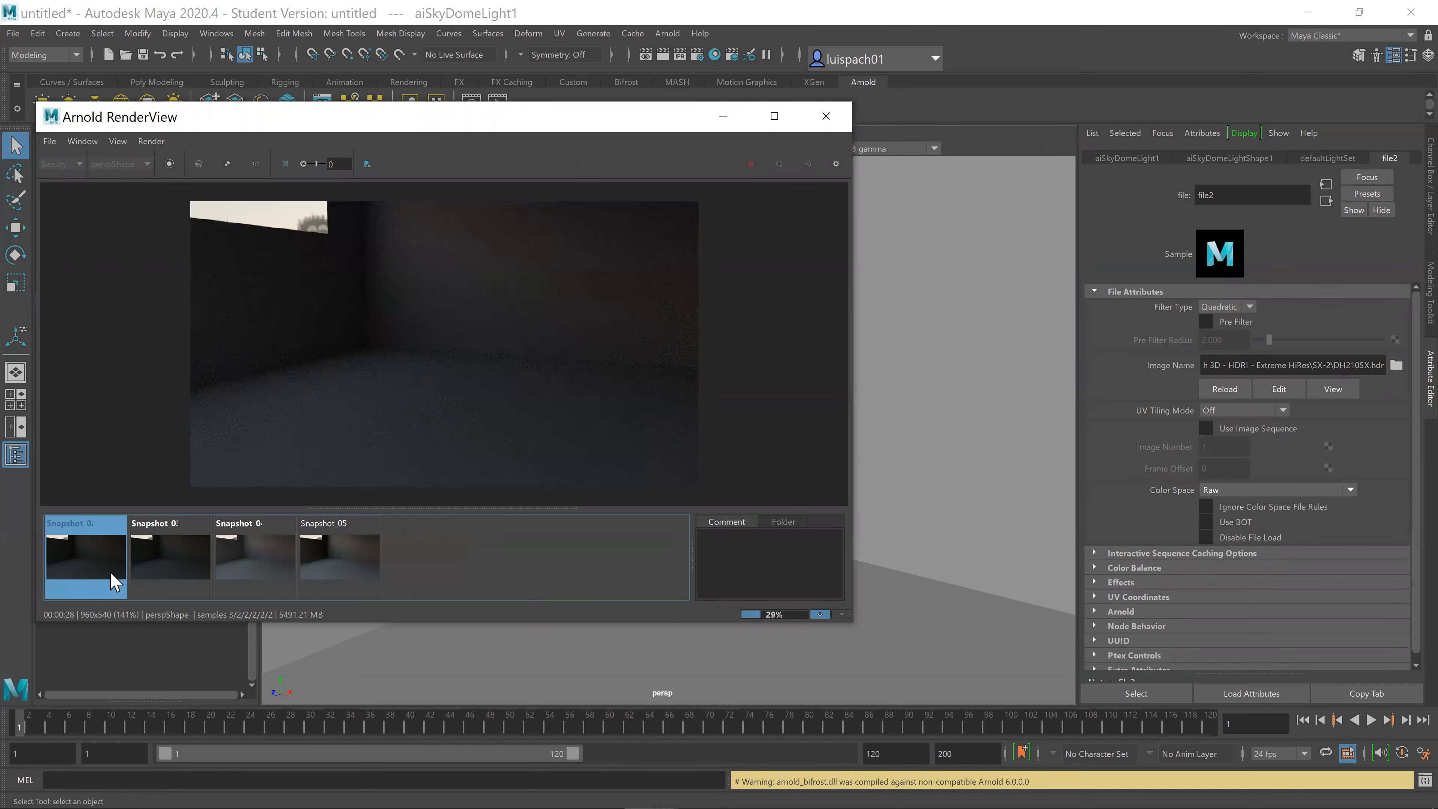
pyautogui.press('Delete')
pyautogui.press('Delete')
pyautogui.press('Delete')
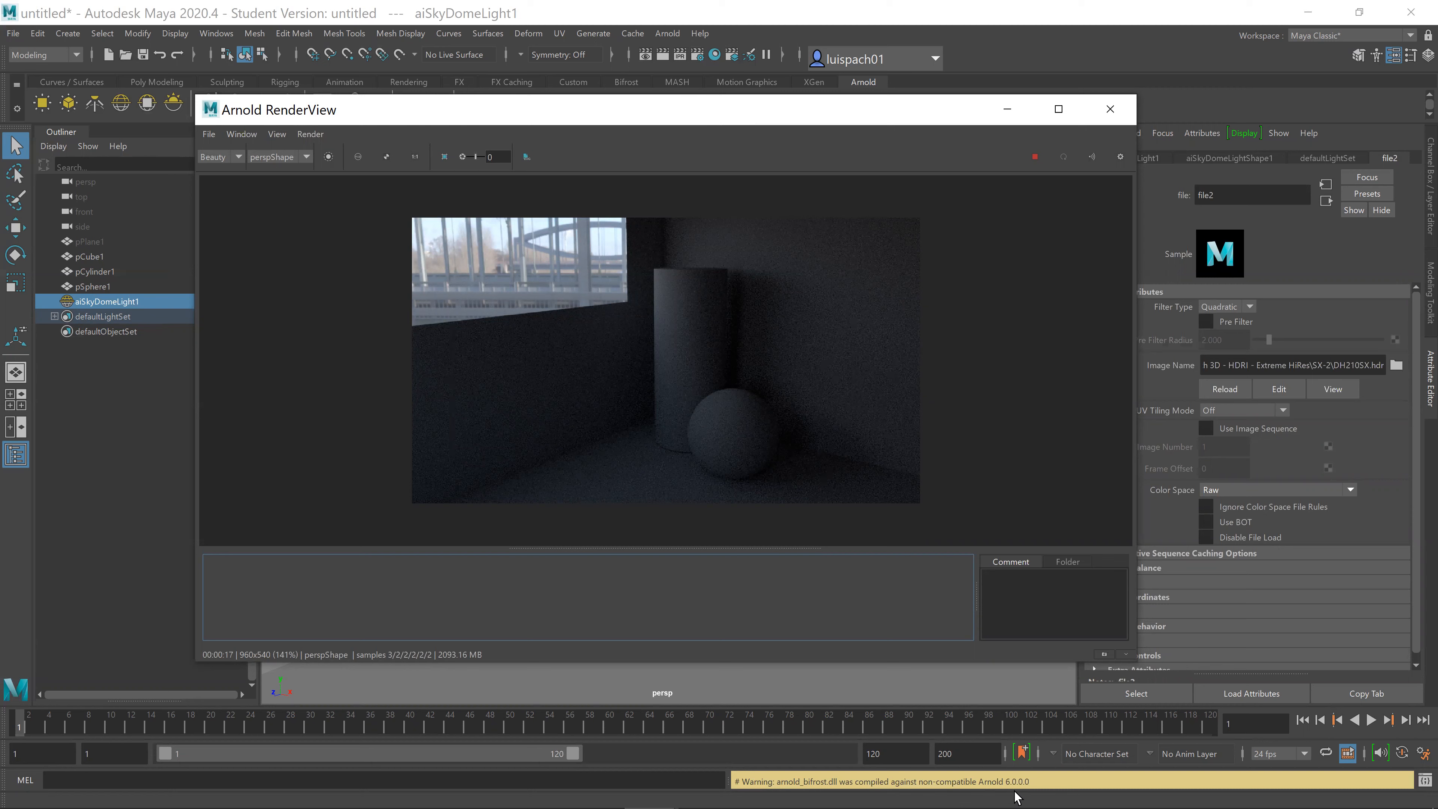
pyautogui.click(1104, 655)
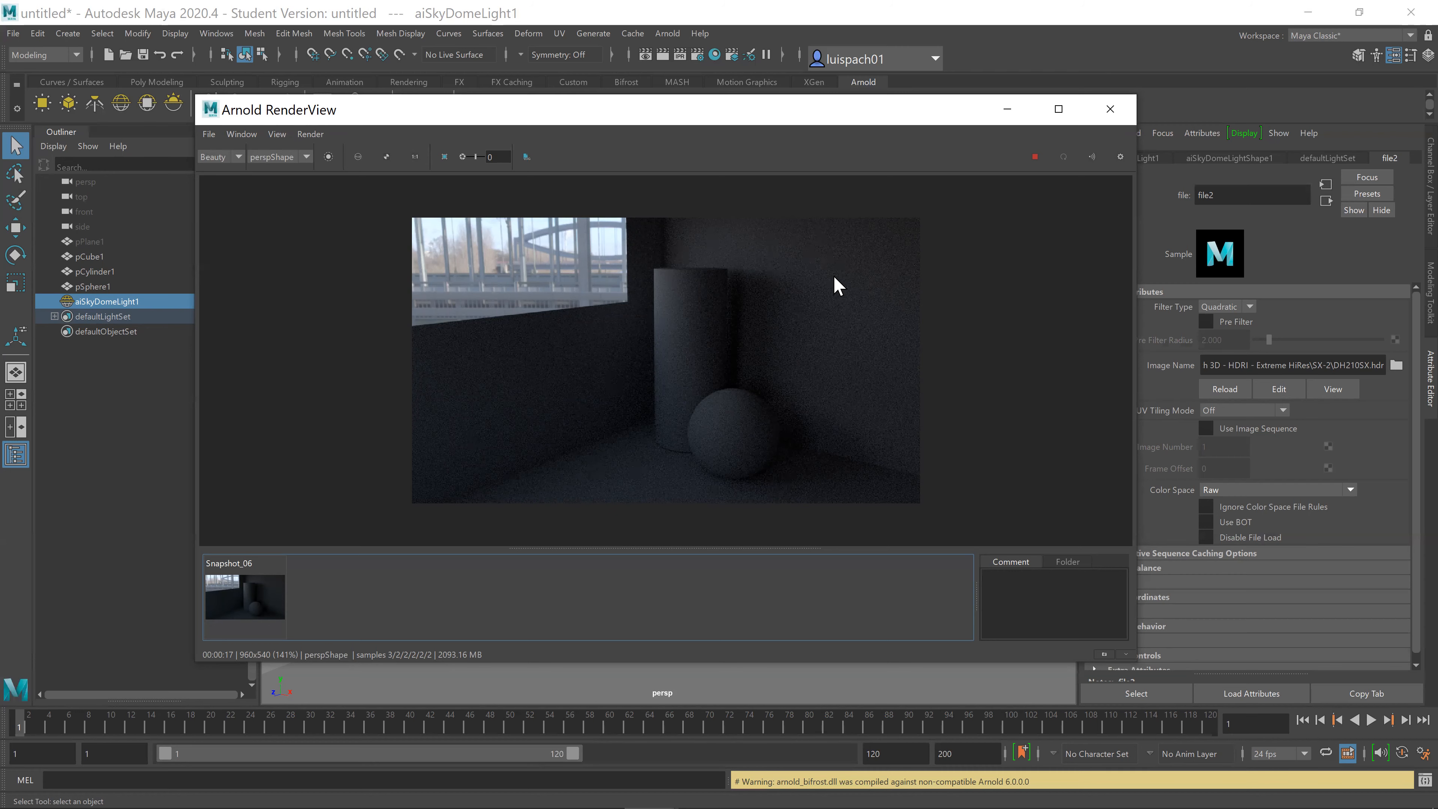
# Step: Examine the noise on the walls, column and sphere in the render up close
pyautogui.scroll(1, 834, 279)
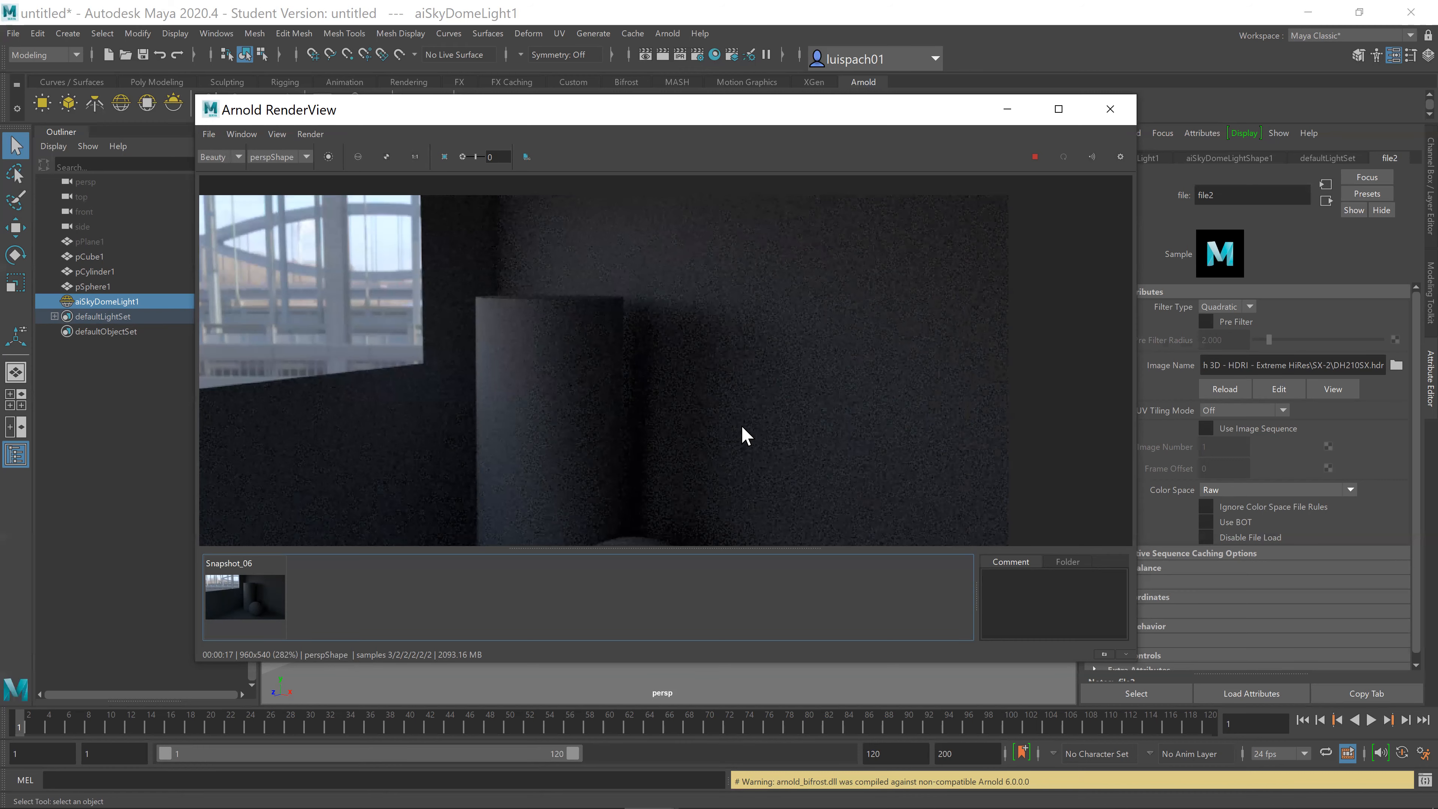
pyautogui.moveTo(553, 417); pyautogui.dragTo(937, 424, button='middle')
pyautogui.scroll(-1, 620, 279)
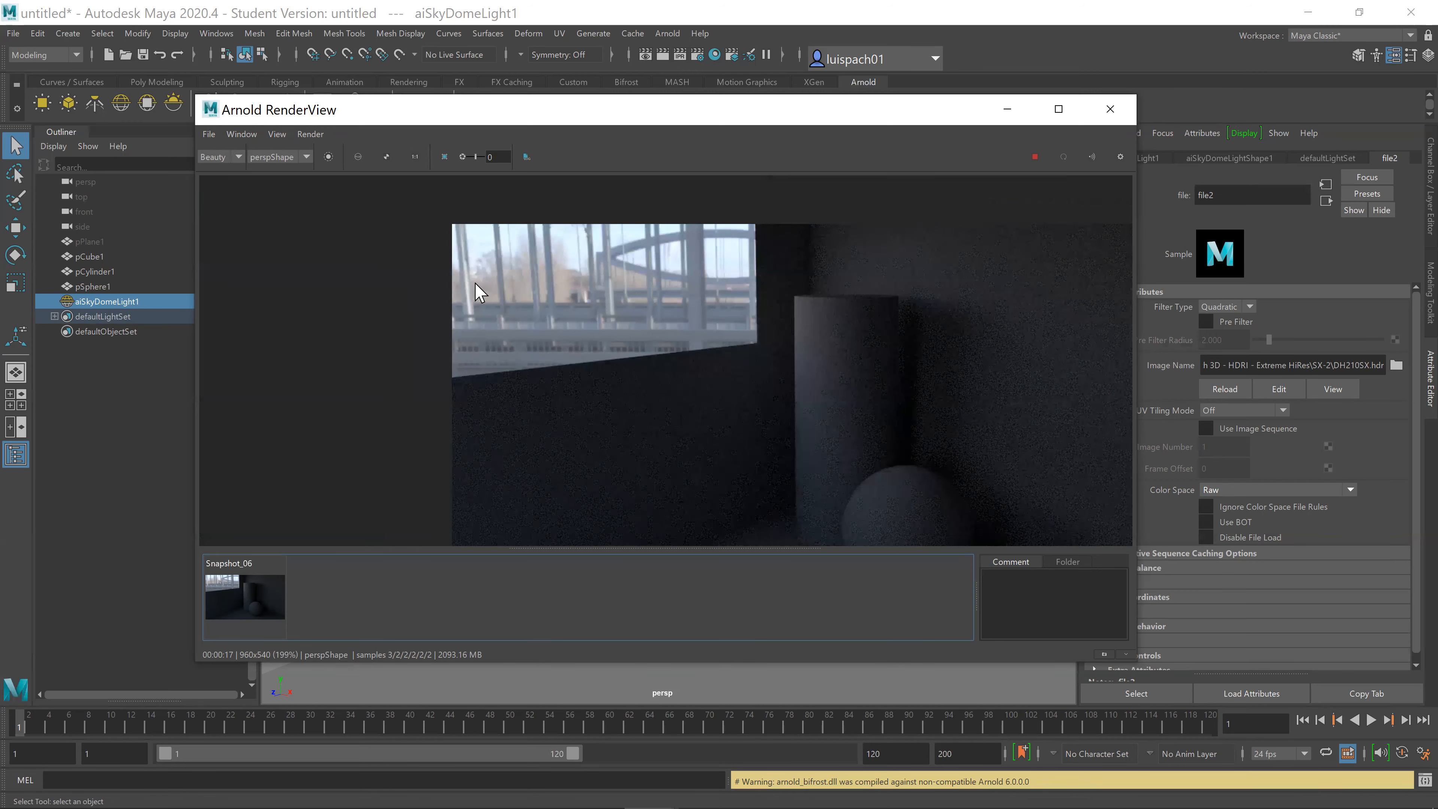
pyautogui.moveTo(764, 418); pyautogui.dragTo(648, 476, button='middle')
pyautogui.moveTo(720, 432); pyautogui.dragTo(719, 318, button='middle')
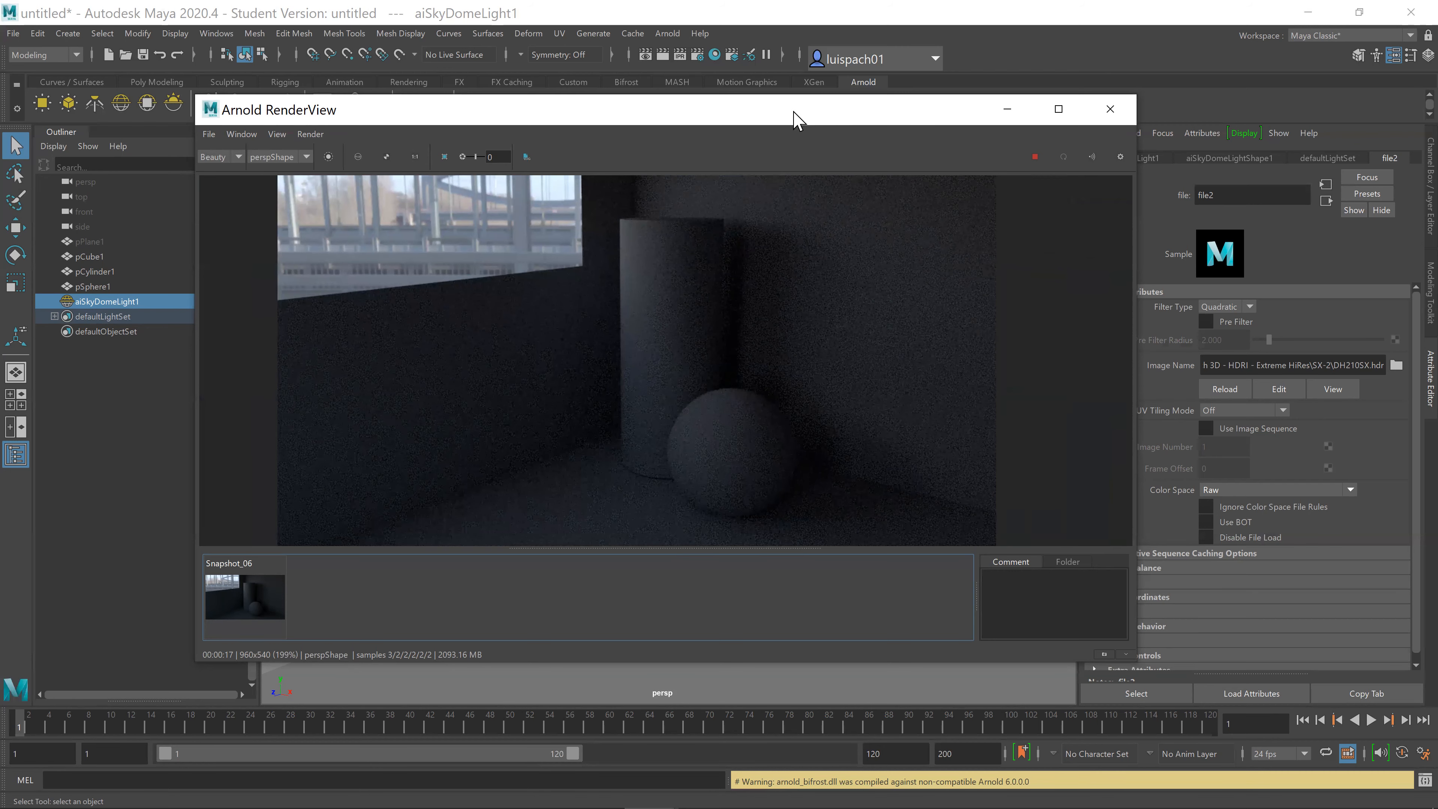
pyautogui.moveTo(796, 109); pyautogui.dragTo(779, 104)
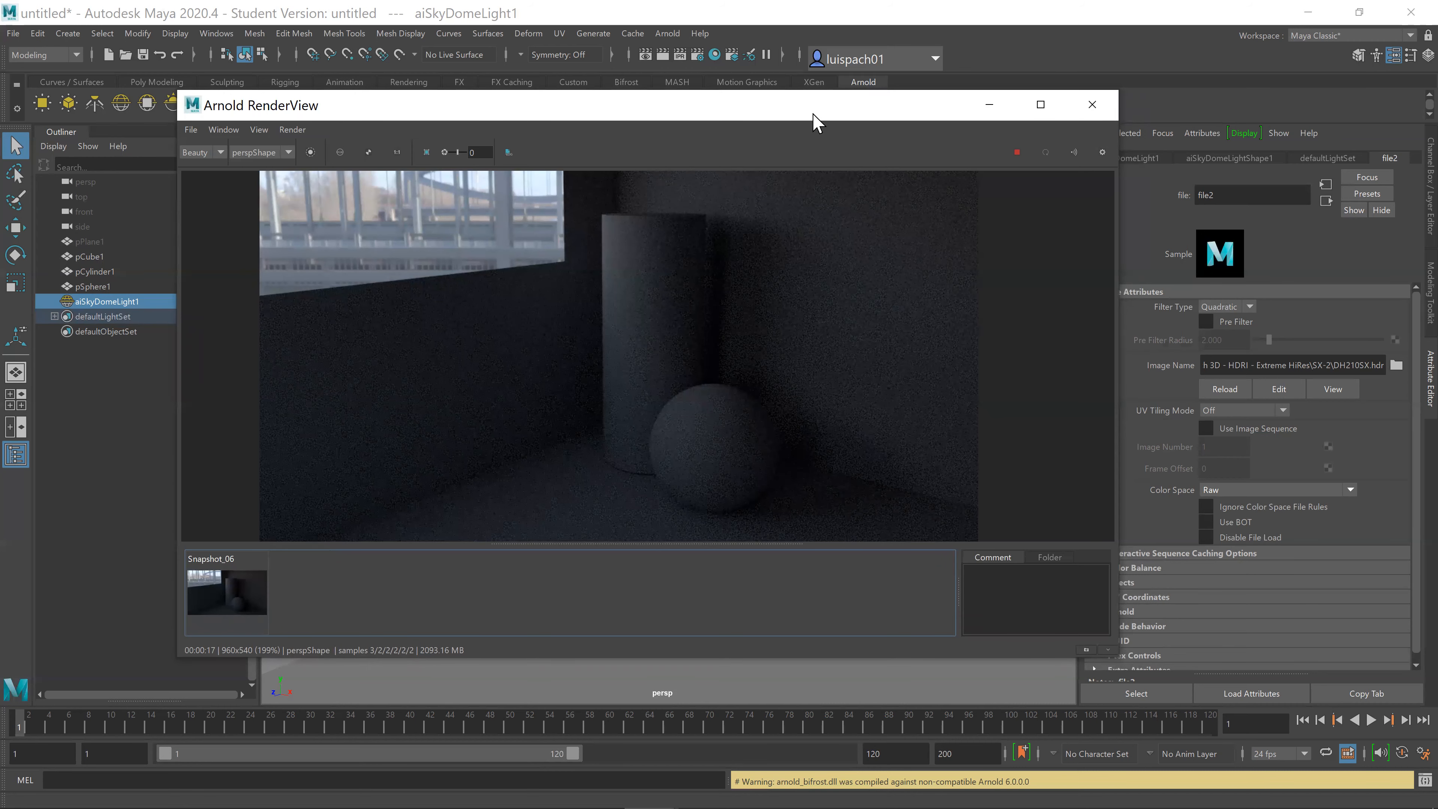
pyautogui.moveTo(815, 122); pyautogui.dragTo(765, 128)
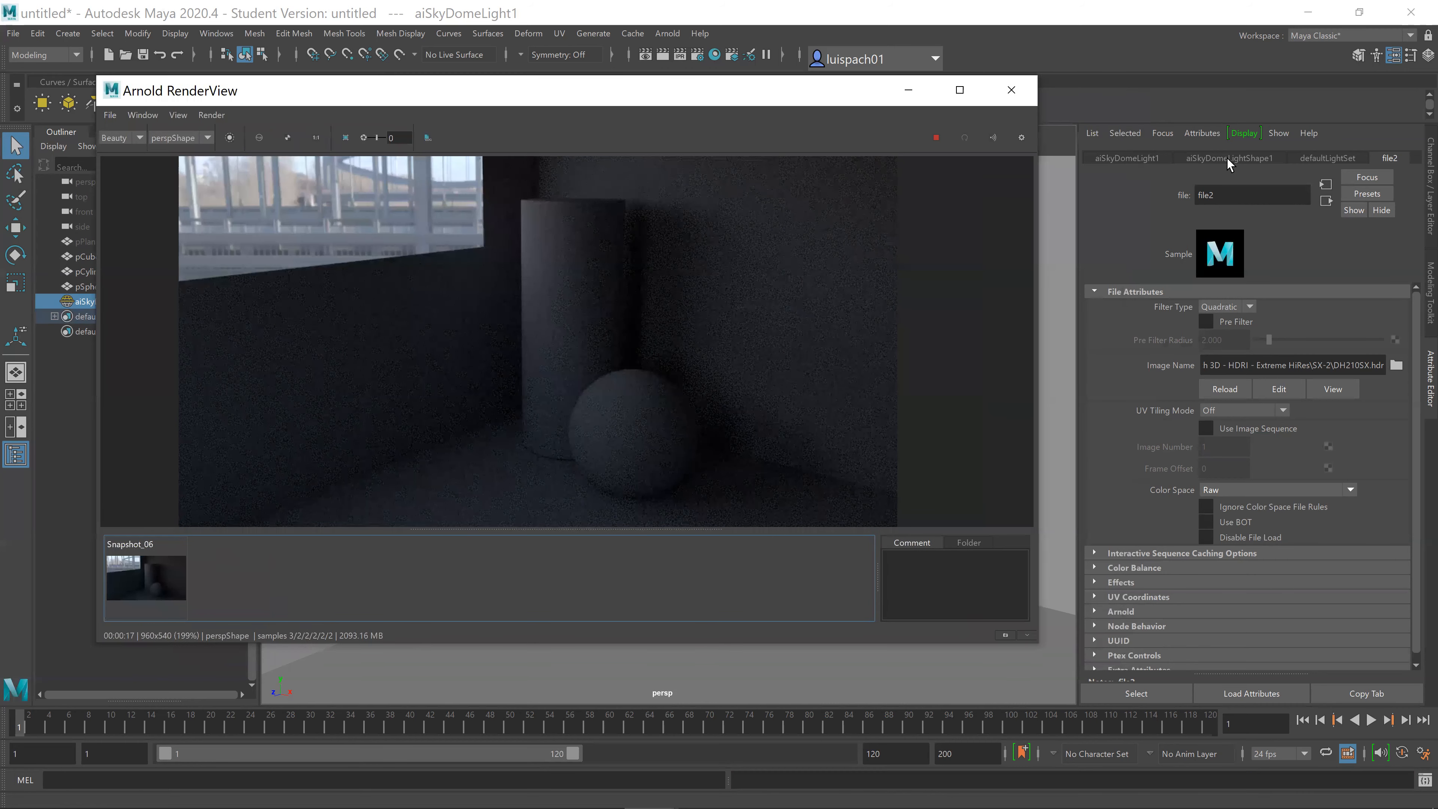
# Step: Set the sky dome light's Diffuse visibility to 3
pyautogui.click(1229, 160)
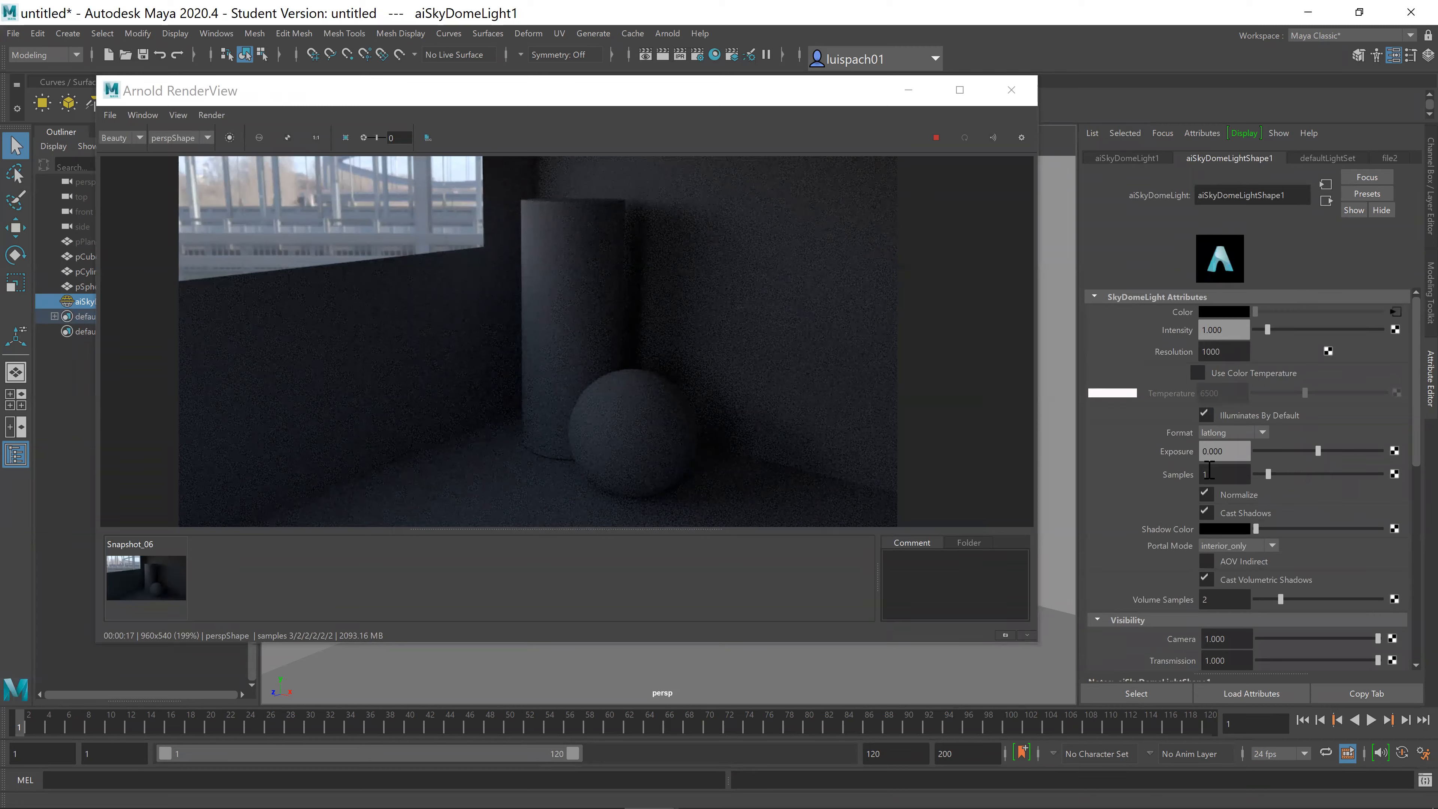
pyautogui.scroll(-1, 1141, 589)
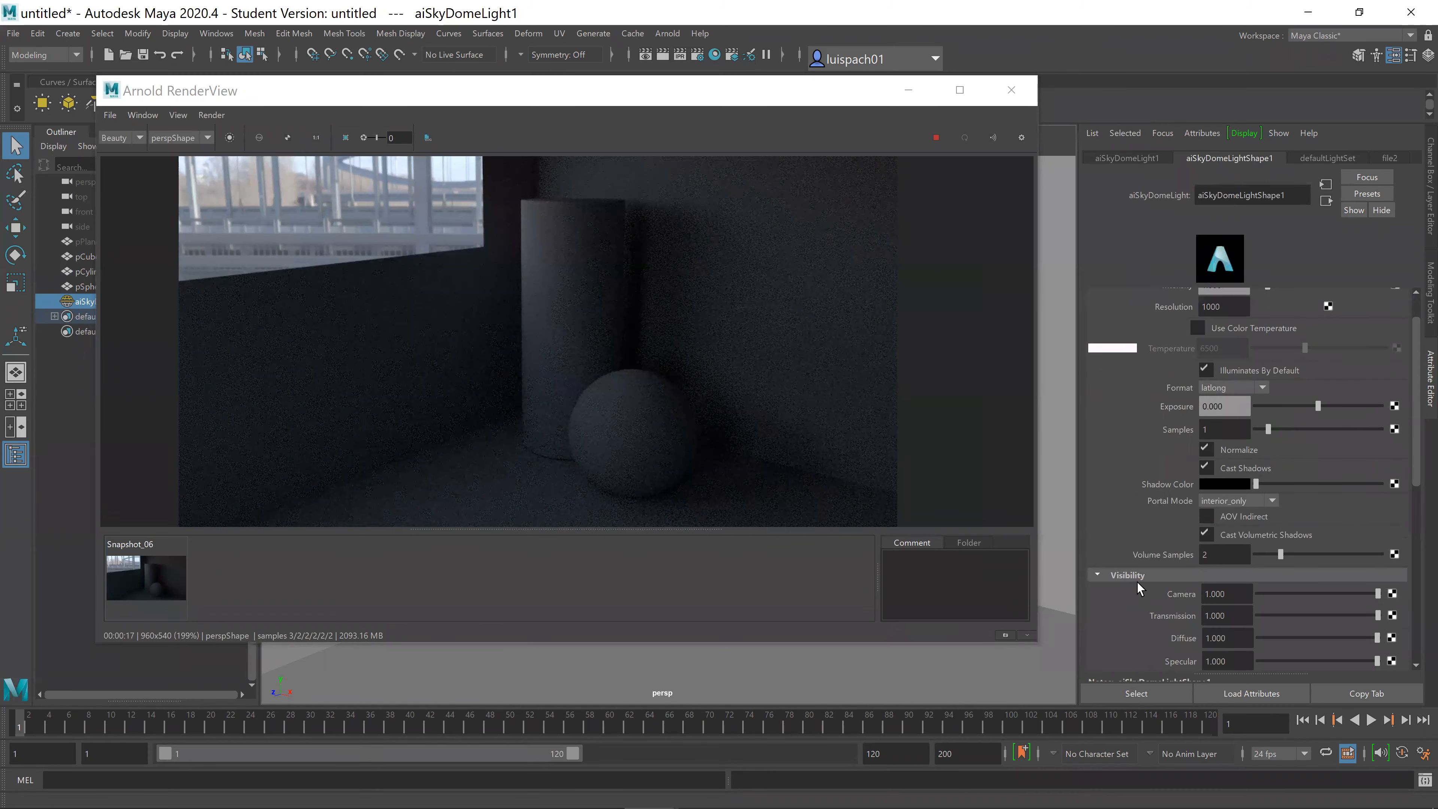
pyautogui.scroll(-4, 1135, 573)
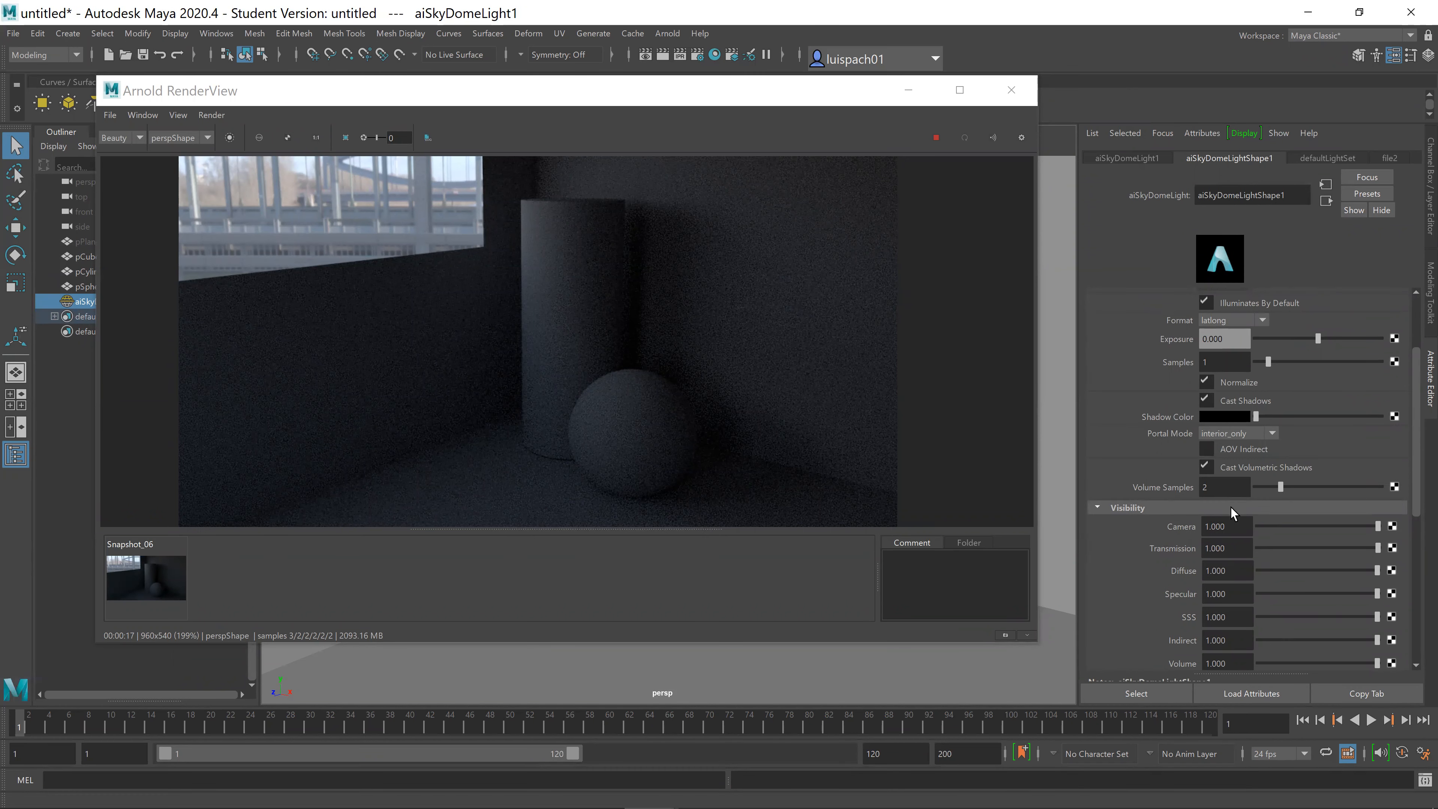
pyautogui.scroll(-5, 1266, 552)
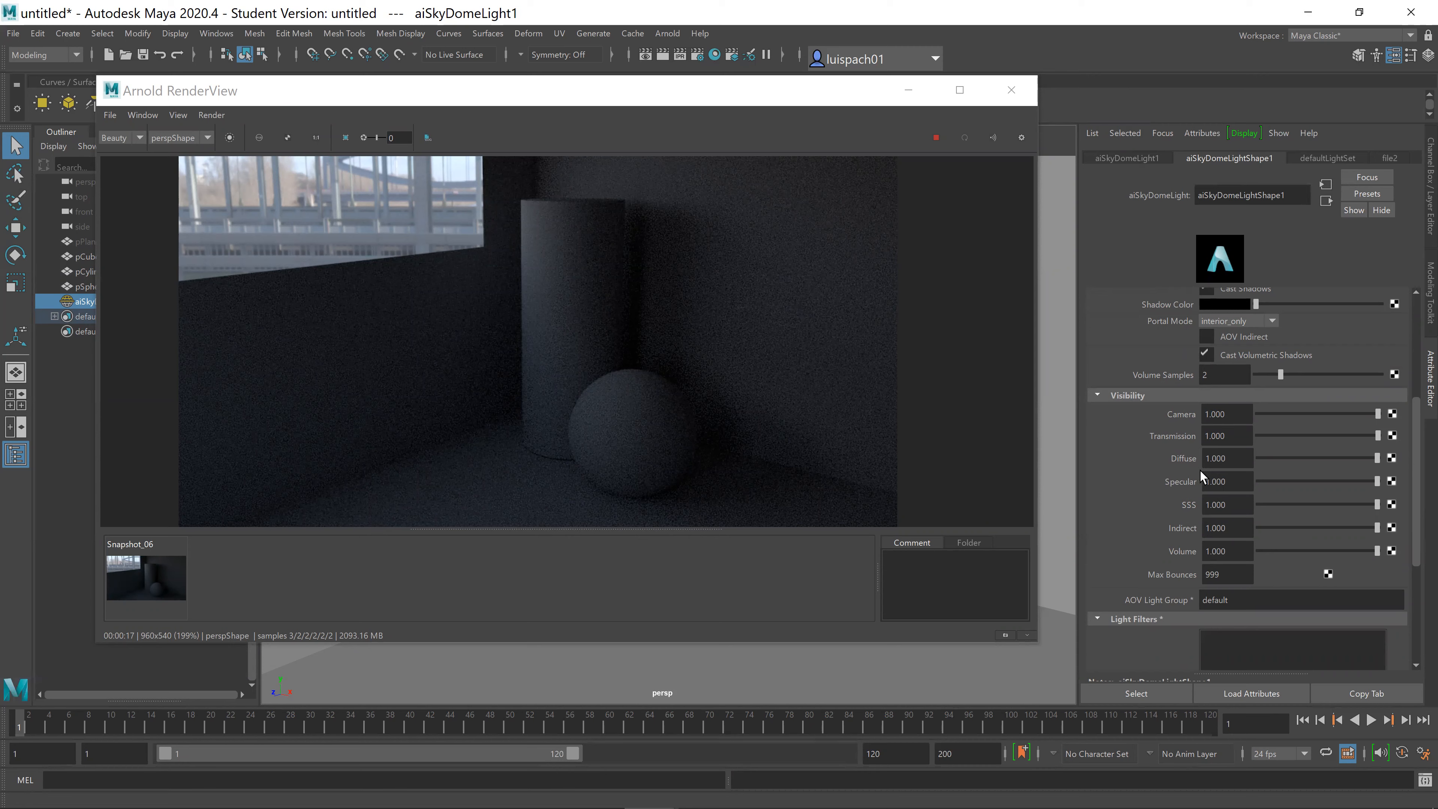
pyautogui.click(1225, 460)
pyautogui.write('3')
pyautogui.press('Return')
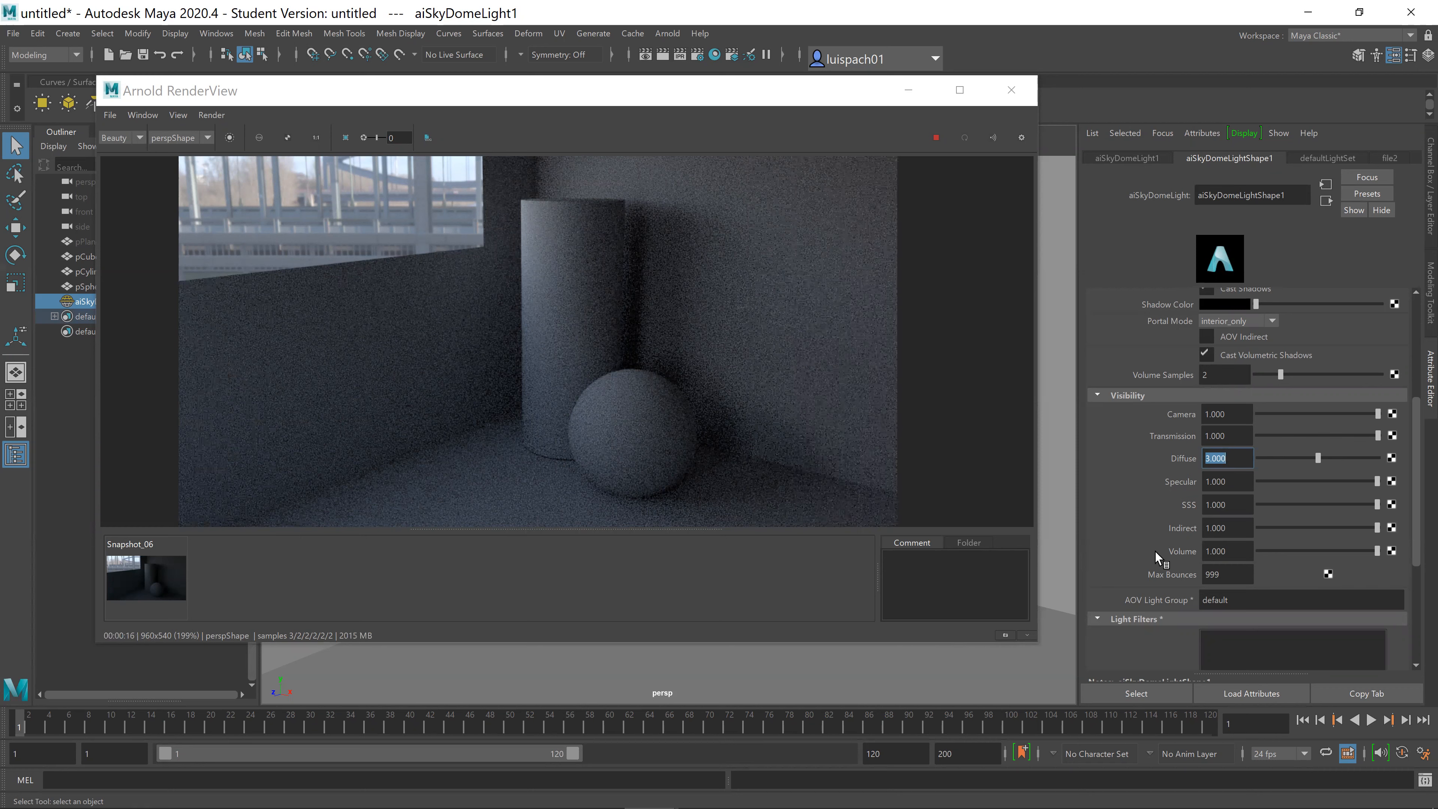
# Step: Set the sky dome light's Diffuse visibility to 2
pyautogui.scroll(1, 1162, 543)
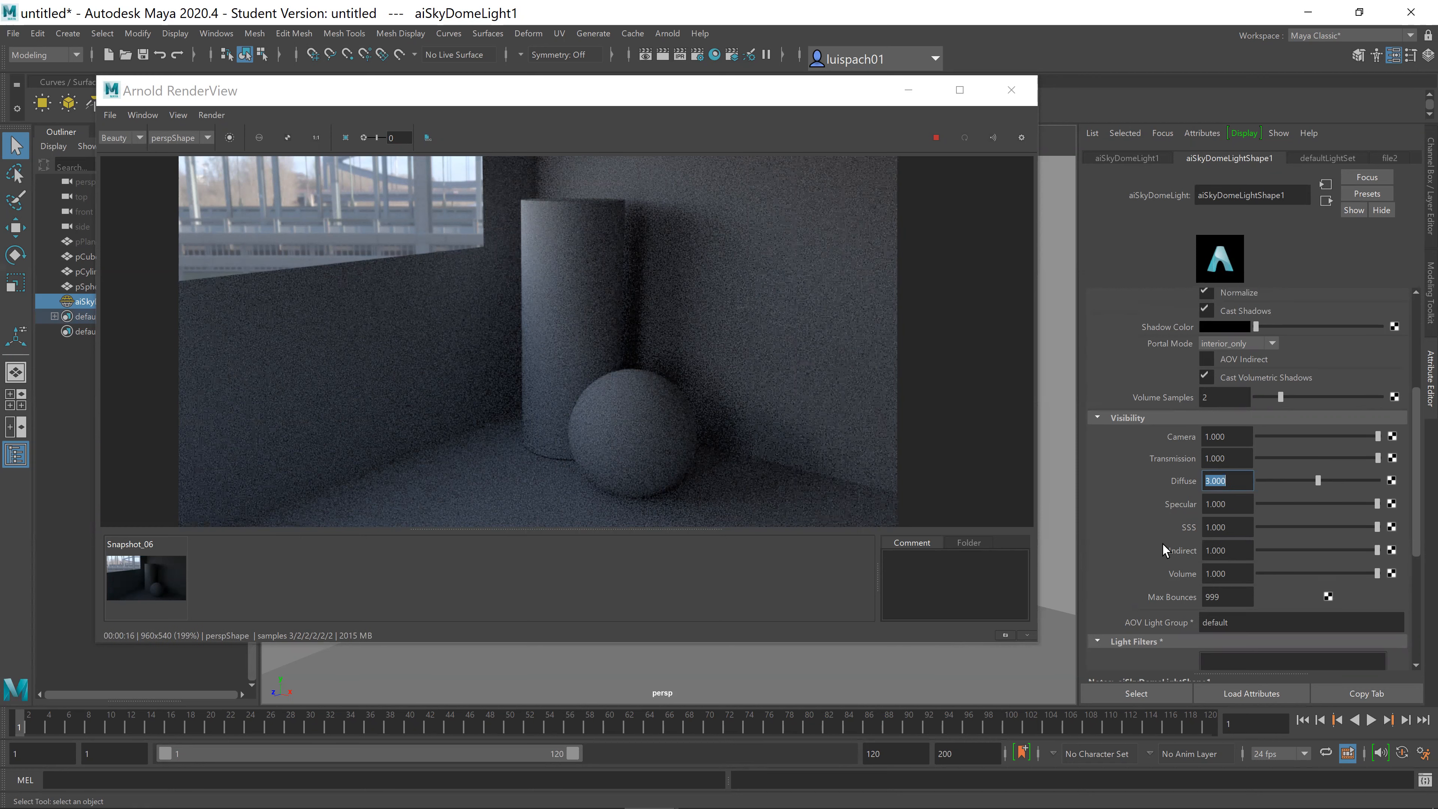
pyautogui.click(1223, 486)
pyautogui.write('2')
pyautogui.press('Return')
pyautogui.scroll(5, 1158, 507)
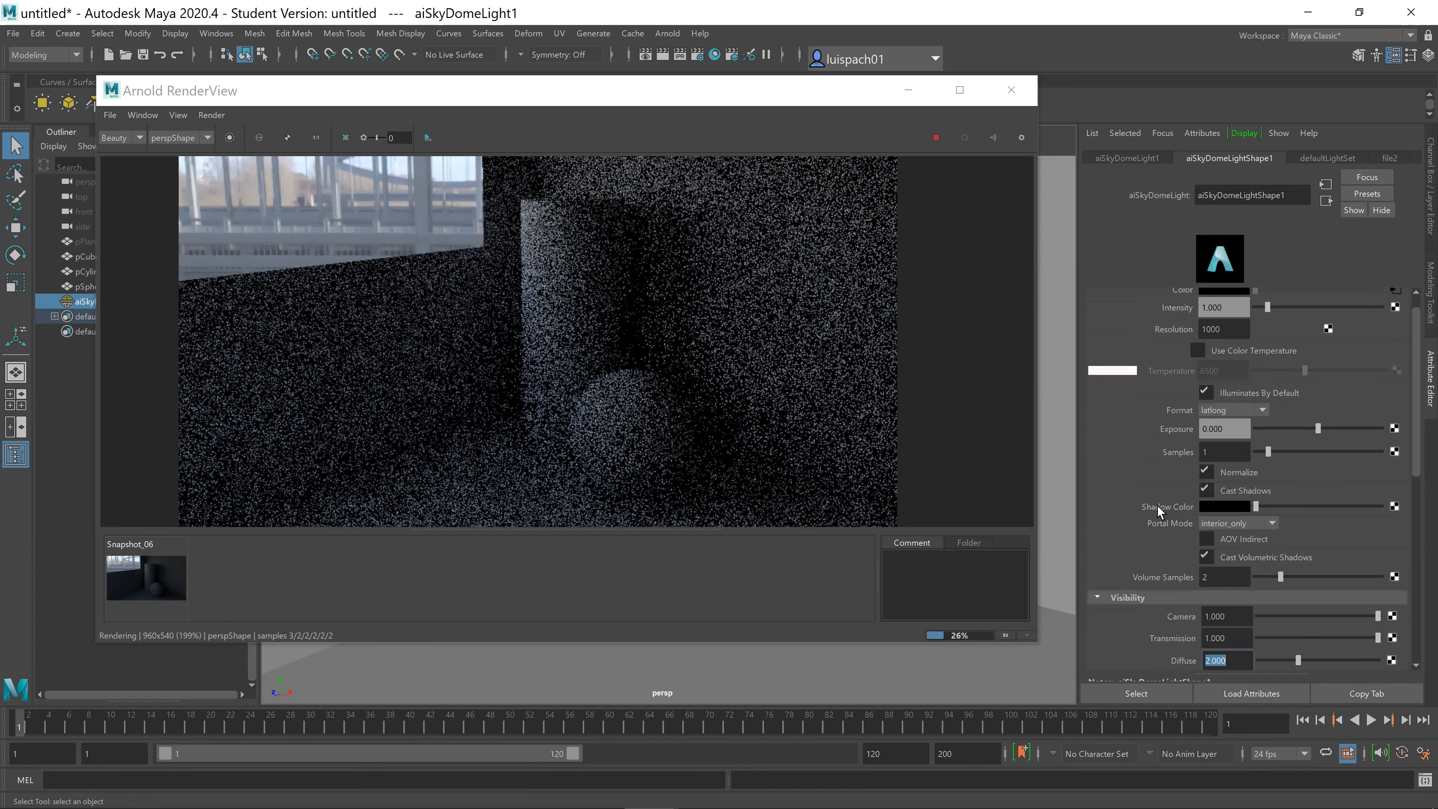
pyautogui.scroll(1, 1157, 506)
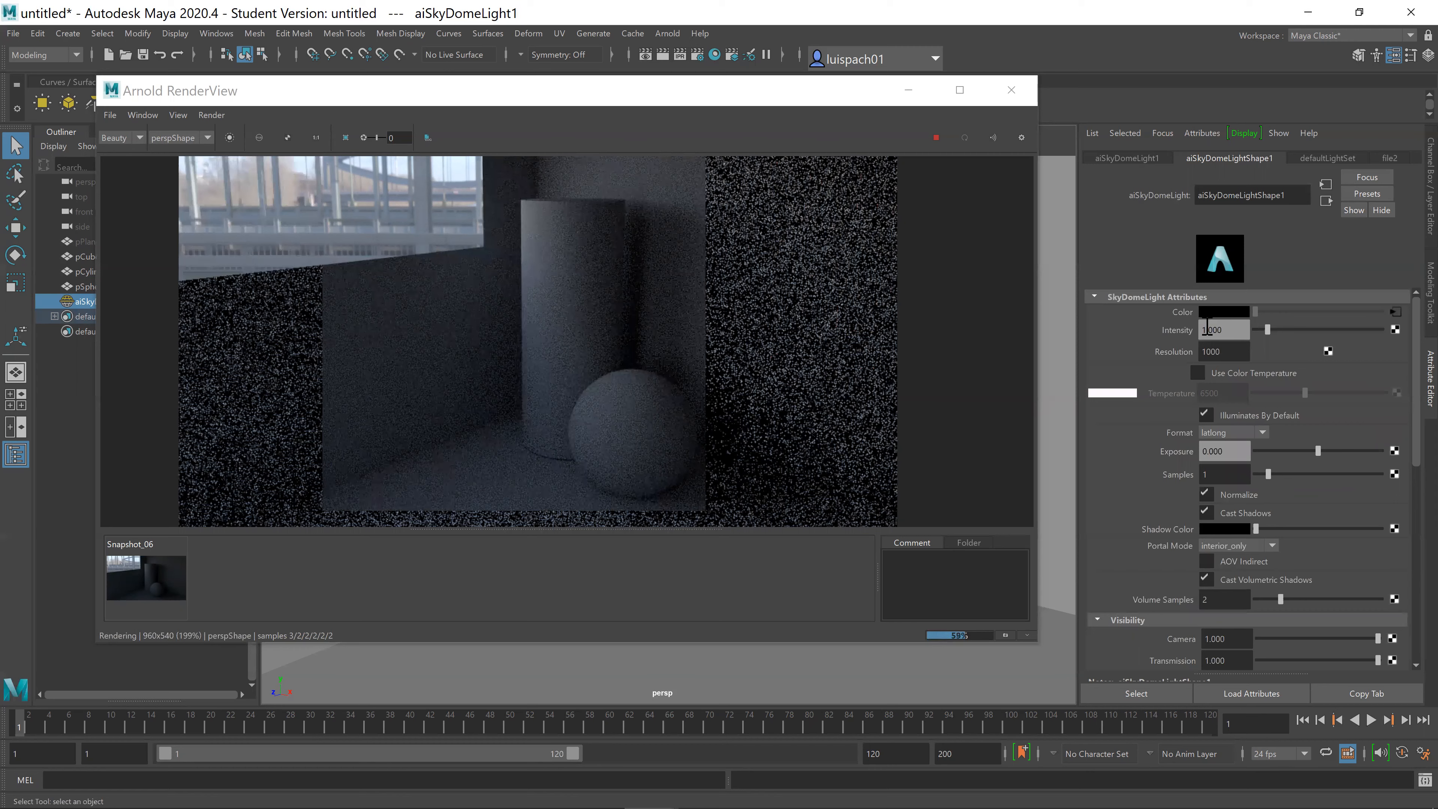
pyautogui.scroll(-5, 1143, 566)
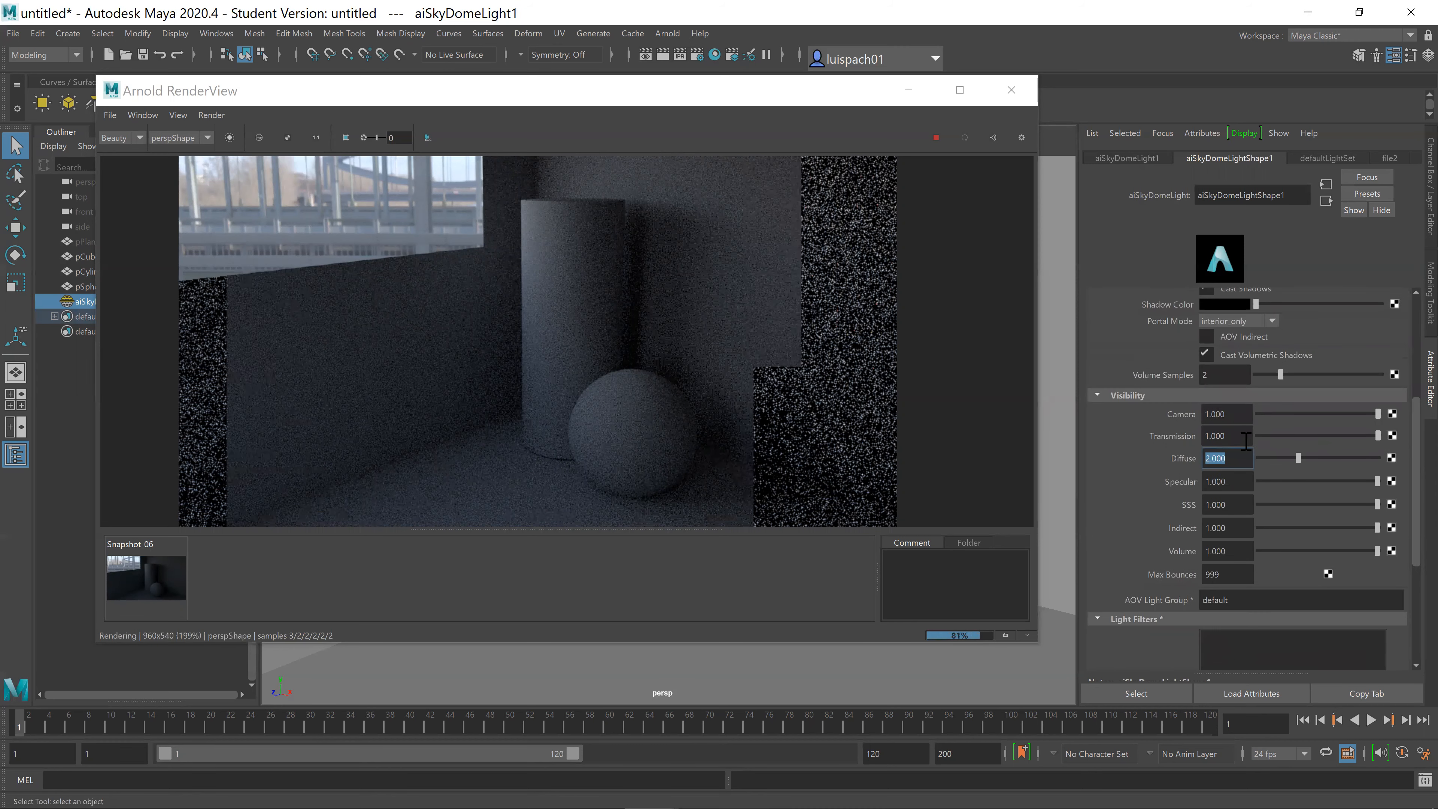
pyautogui.scroll(5, 1177, 449)
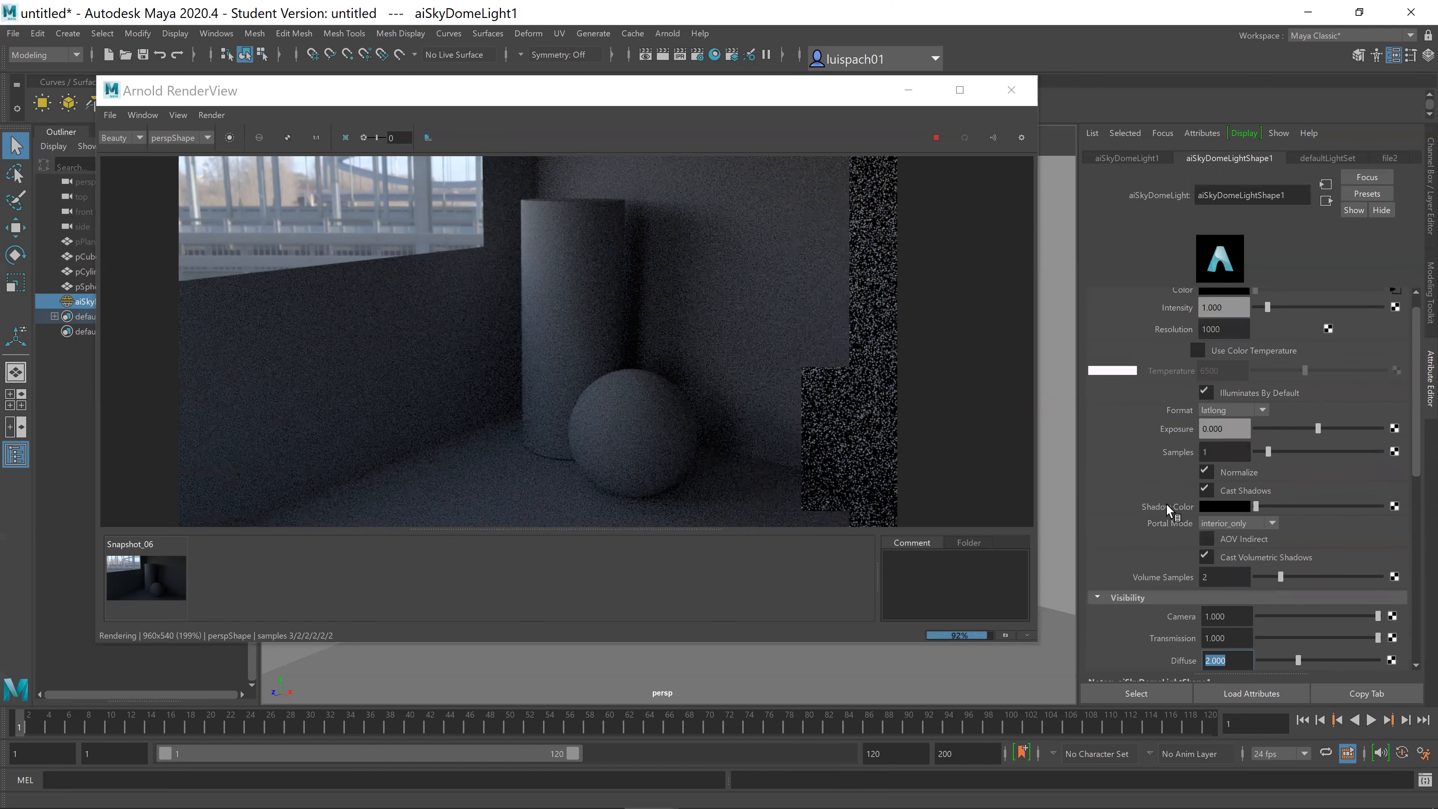
# Step: Try changing the sky dome light's Camera visibility and lowering Specular to 0, and return both values to 1
pyautogui.scroll(-5, 1155, 521)
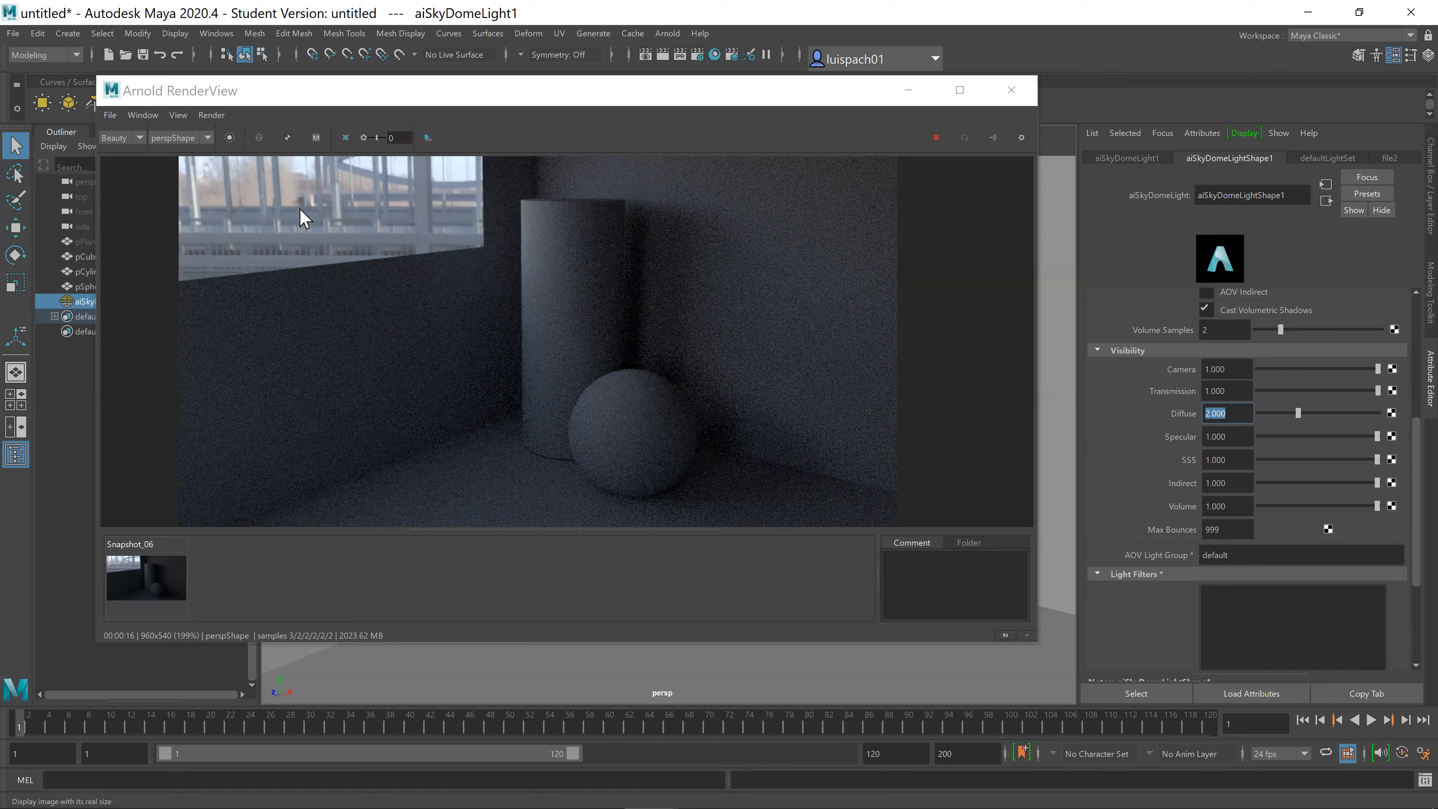
pyautogui.moveTo(1286, 369); pyautogui.dragTo(1380, 392)
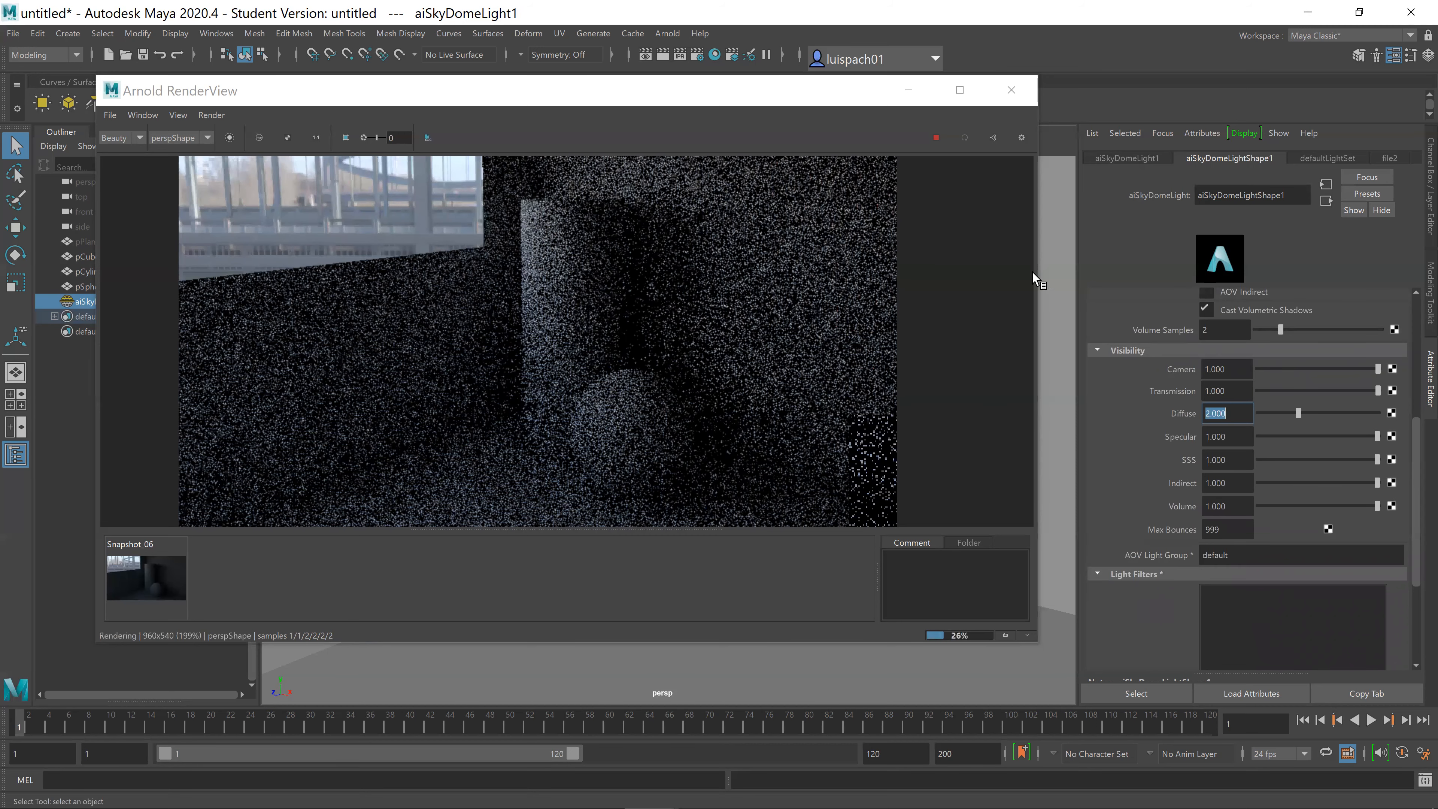
pyautogui.moveTo(1331, 435); pyautogui.dragTo(1224, 441)
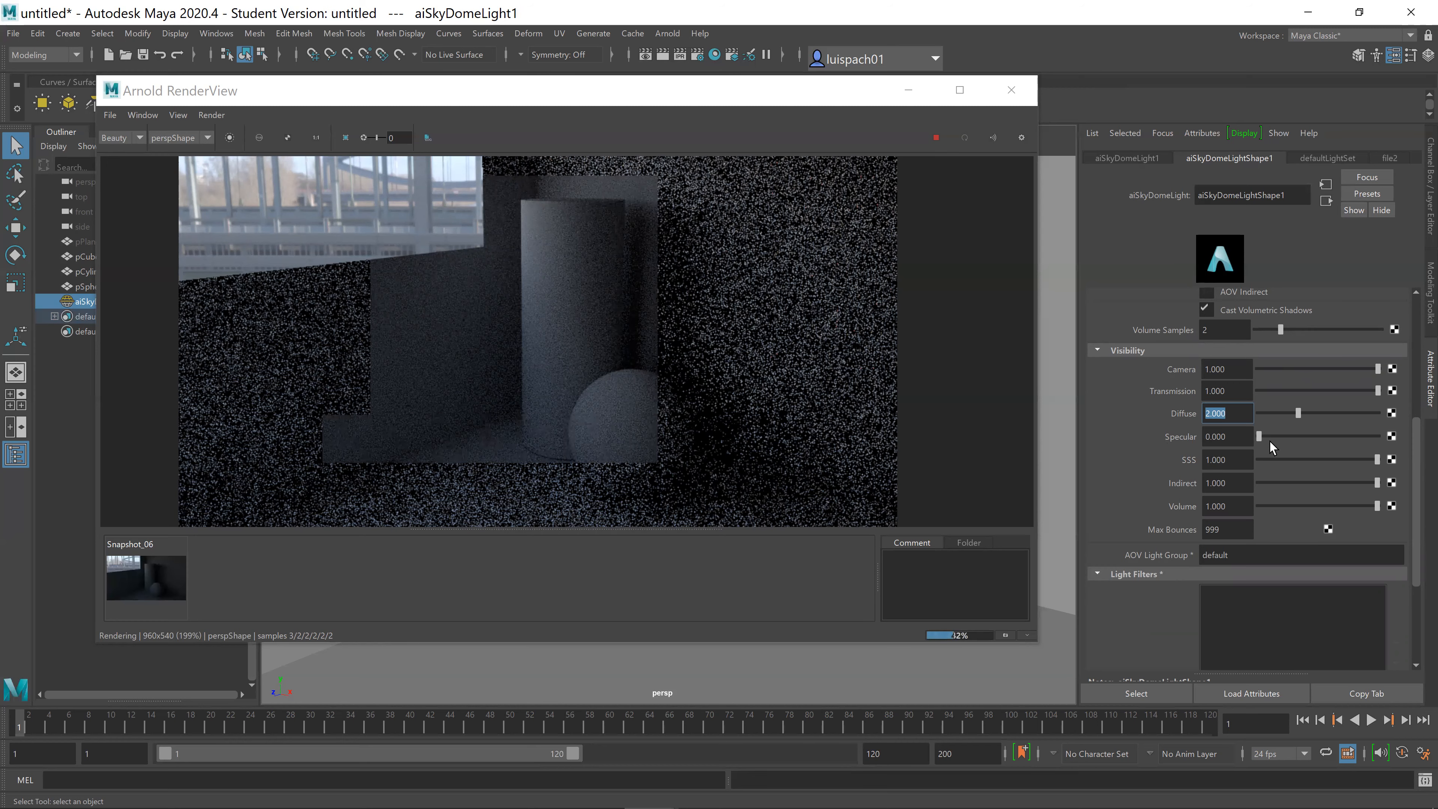
pyautogui.moveTo(1258, 437); pyautogui.dragTo(1379, 437)
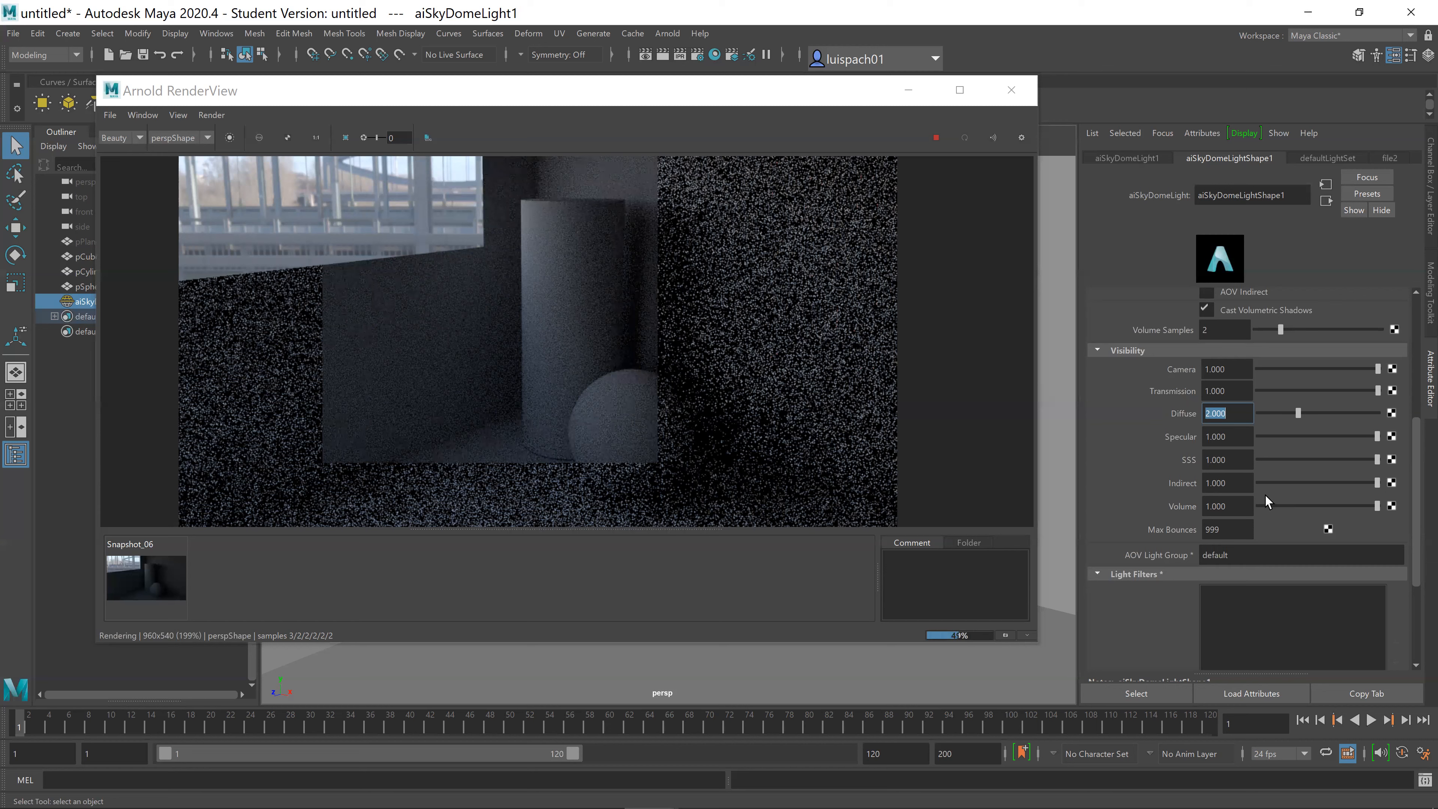
# Step: Try an Indirect visibility of 3 on the sky dome light and return it to 1
pyautogui.doubleClick(1243, 483)
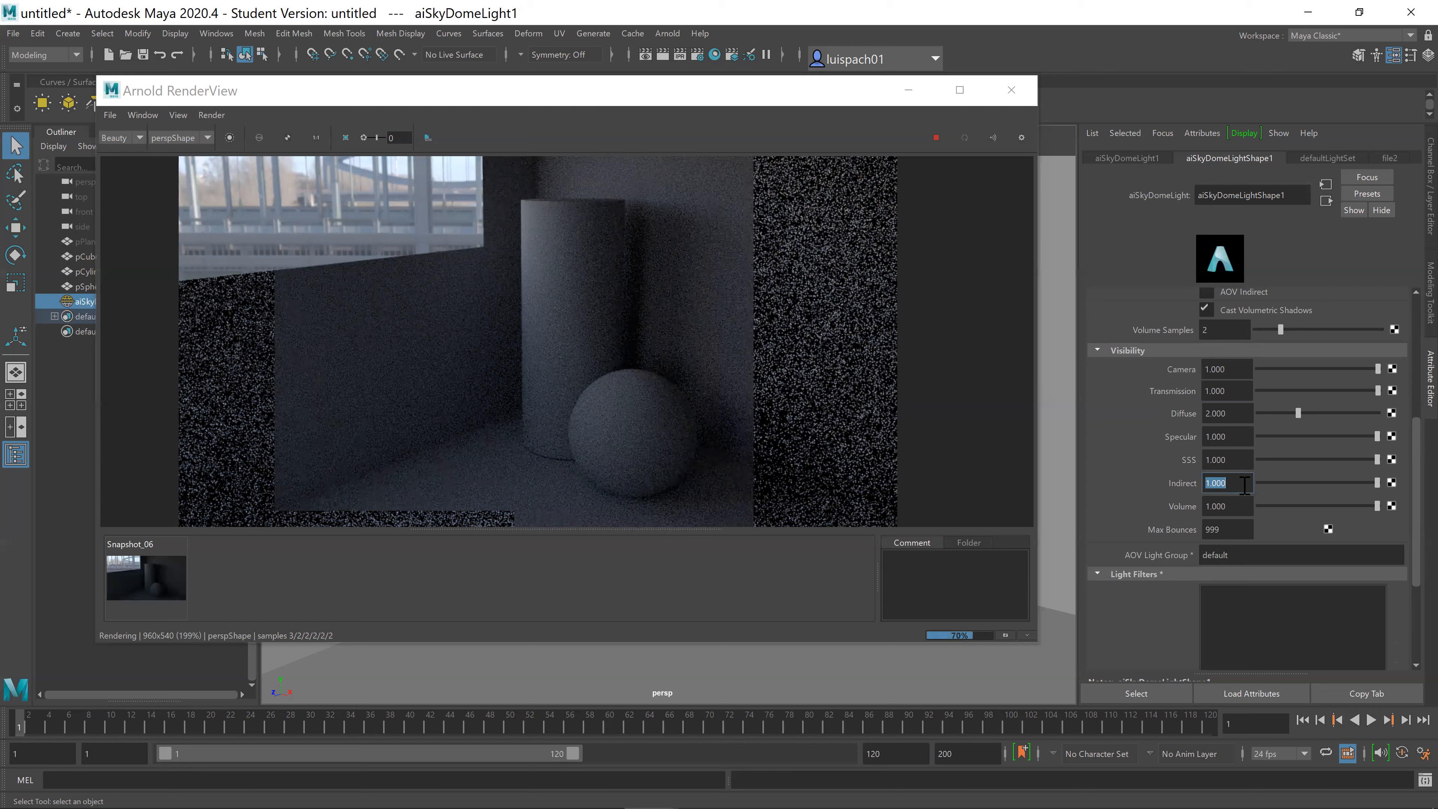
pyautogui.write('3')
pyautogui.press('Return')
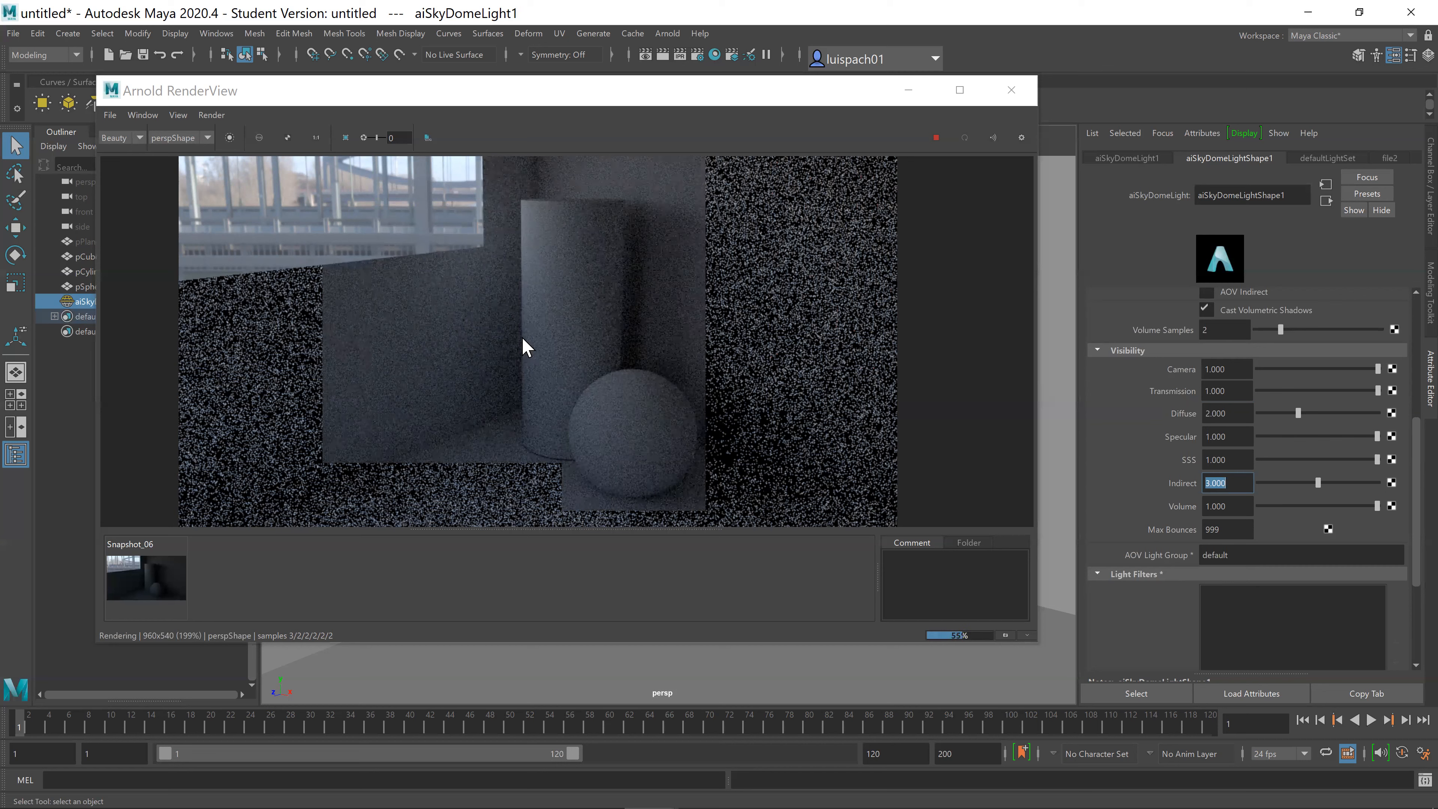
pyautogui.write('1')
pyautogui.press('Return')
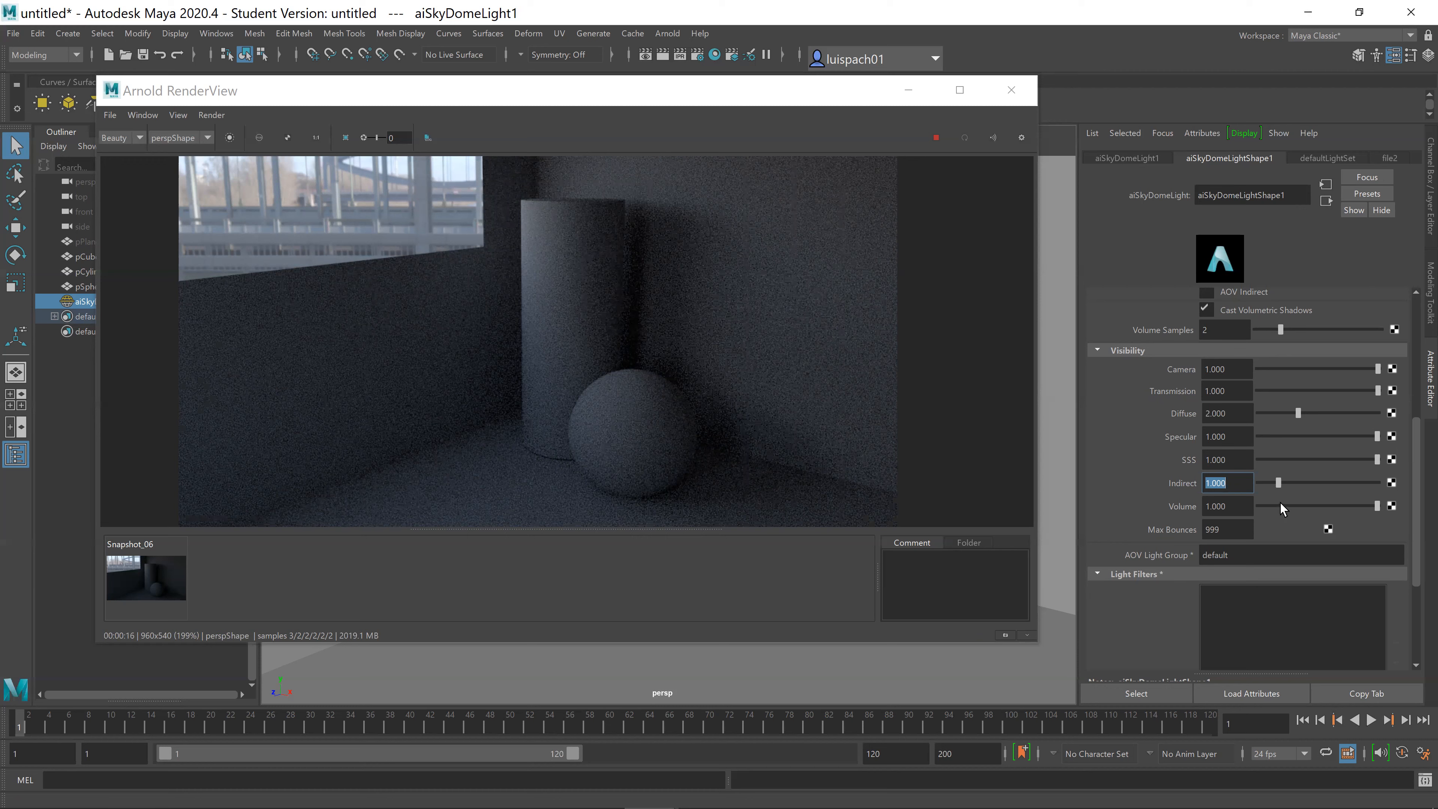
# Step: Store a snapshot of the current render and set the sky dome light's Indirect visibility to 3
pyautogui.click(1005, 635)
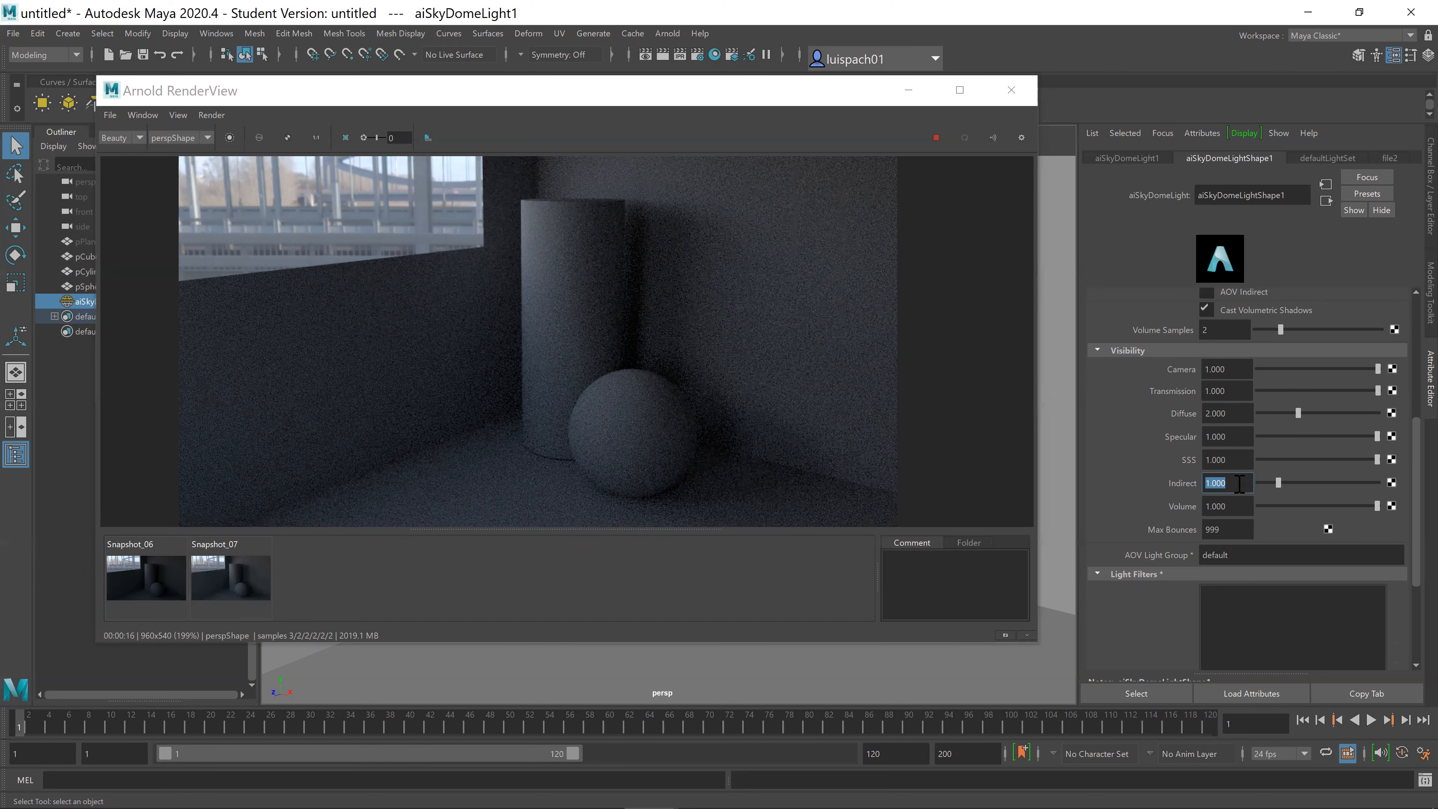
pyautogui.write('3')
pyautogui.press('Return')
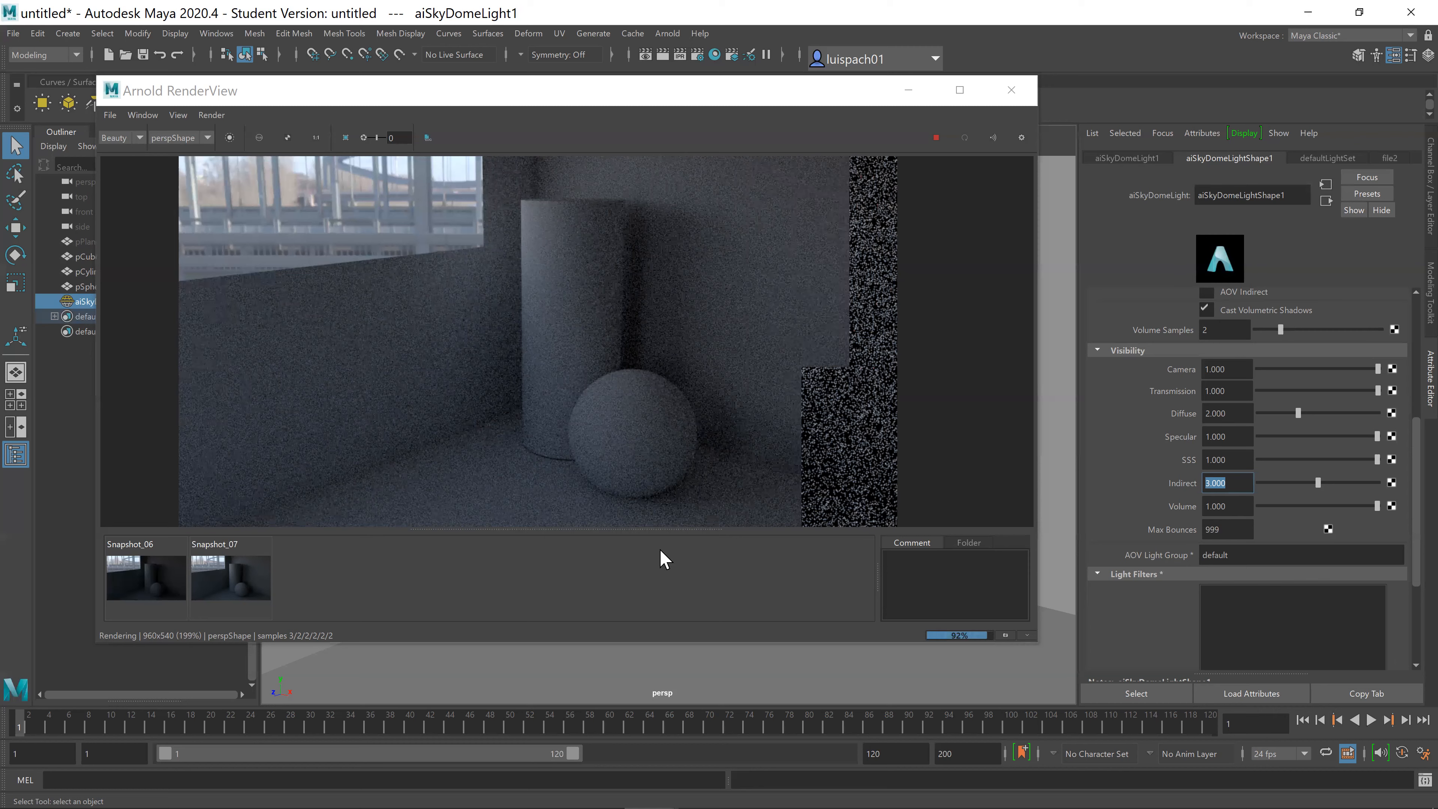
# Step: Store a snapshot of the finished Indirect 3 render and compare its brightness with the previous snapshot
pyautogui.click(242, 593)
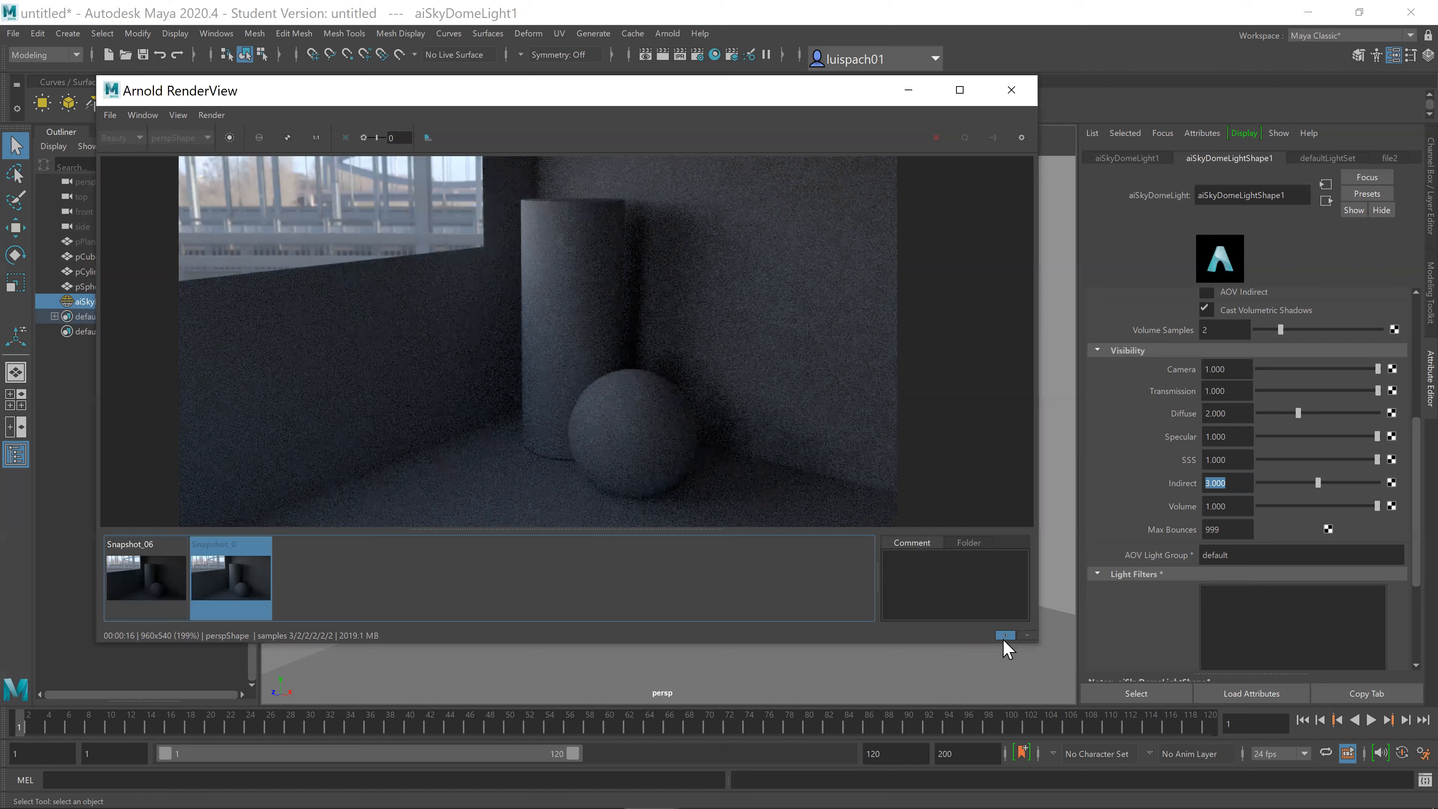
pyautogui.click(1006, 635)
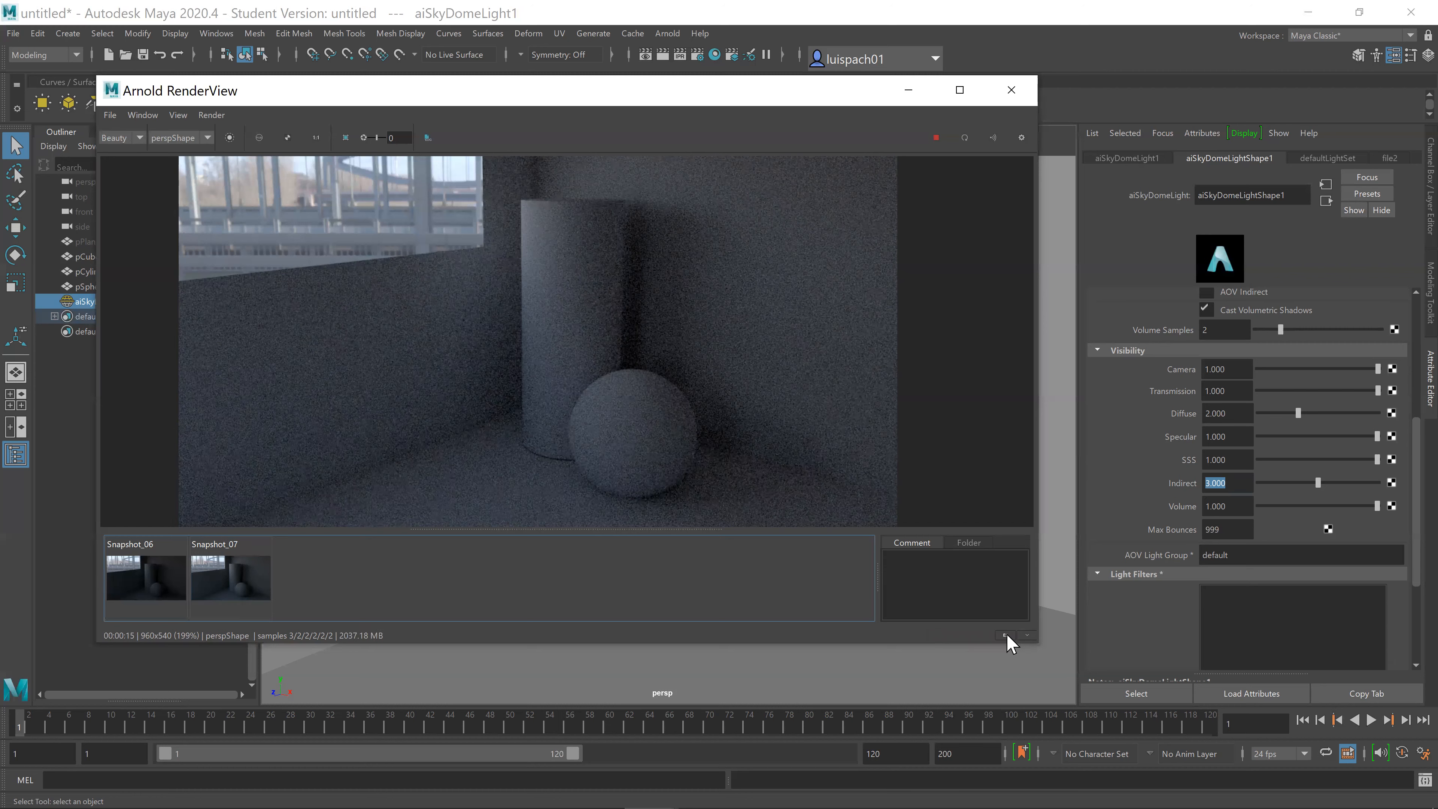
pyautogui.click(1008, 635)
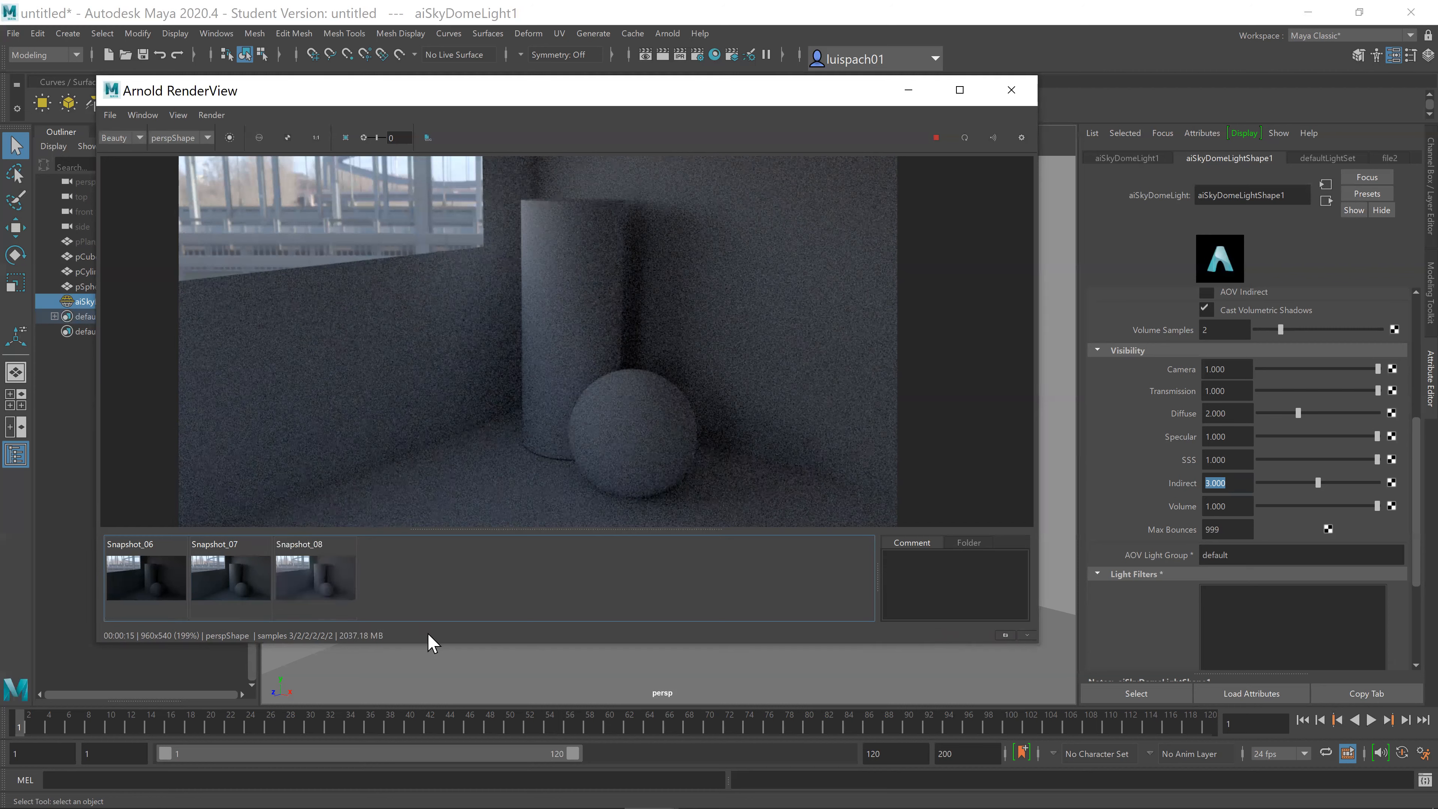
pyautogui.click(291, 570)
pyautogui.click(267, 584)
pyautogui.click(328, 587)
pyautogui.click(266, 586)
pyautogui.click(341, 589)
pyautogui.click(274, 583)
pyautogui.click(331, 592)
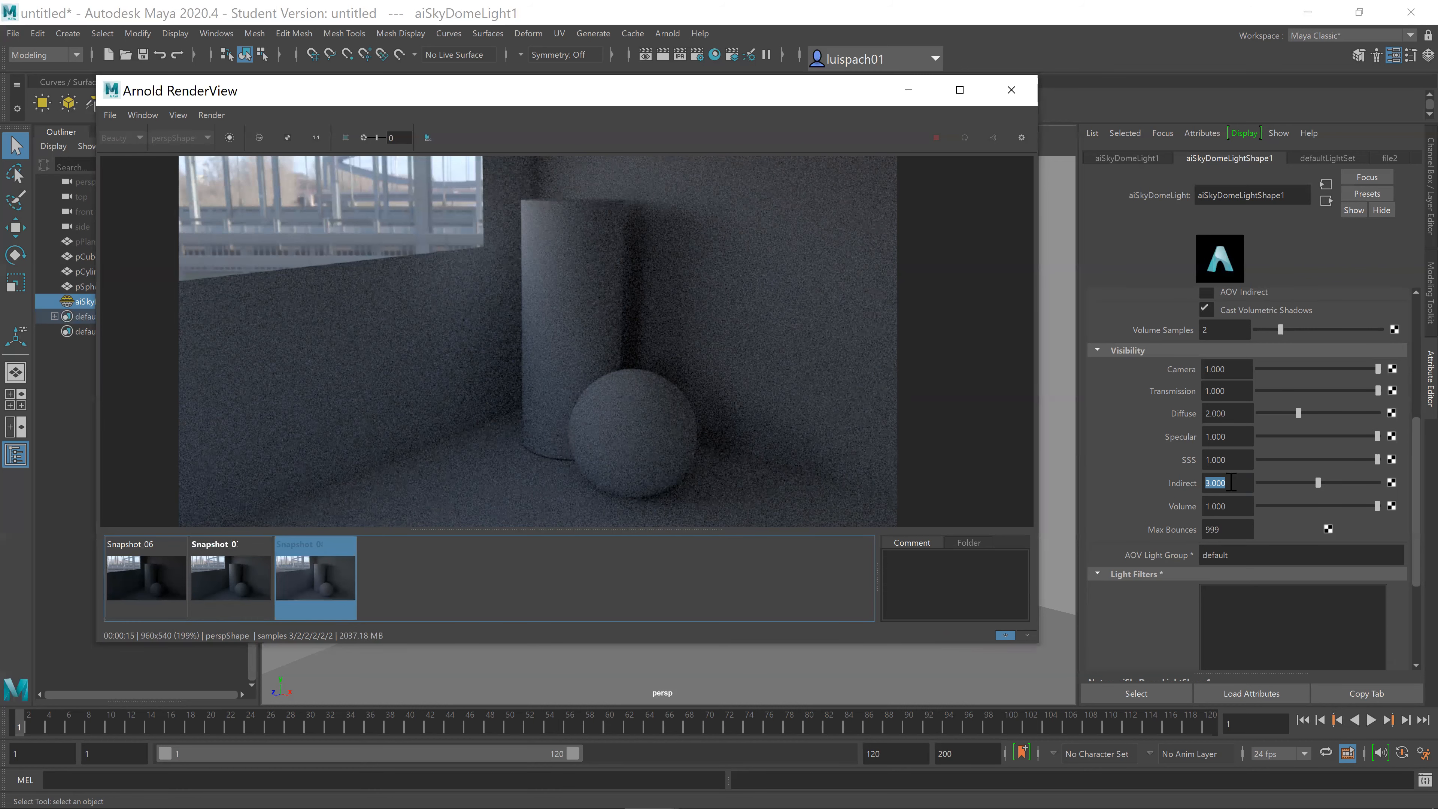
# Step: Set the sky dome light's Indirect visibility back to 1 and delete the newest snapshot
pyautogui.write('1')
pyautogui.press('Return')
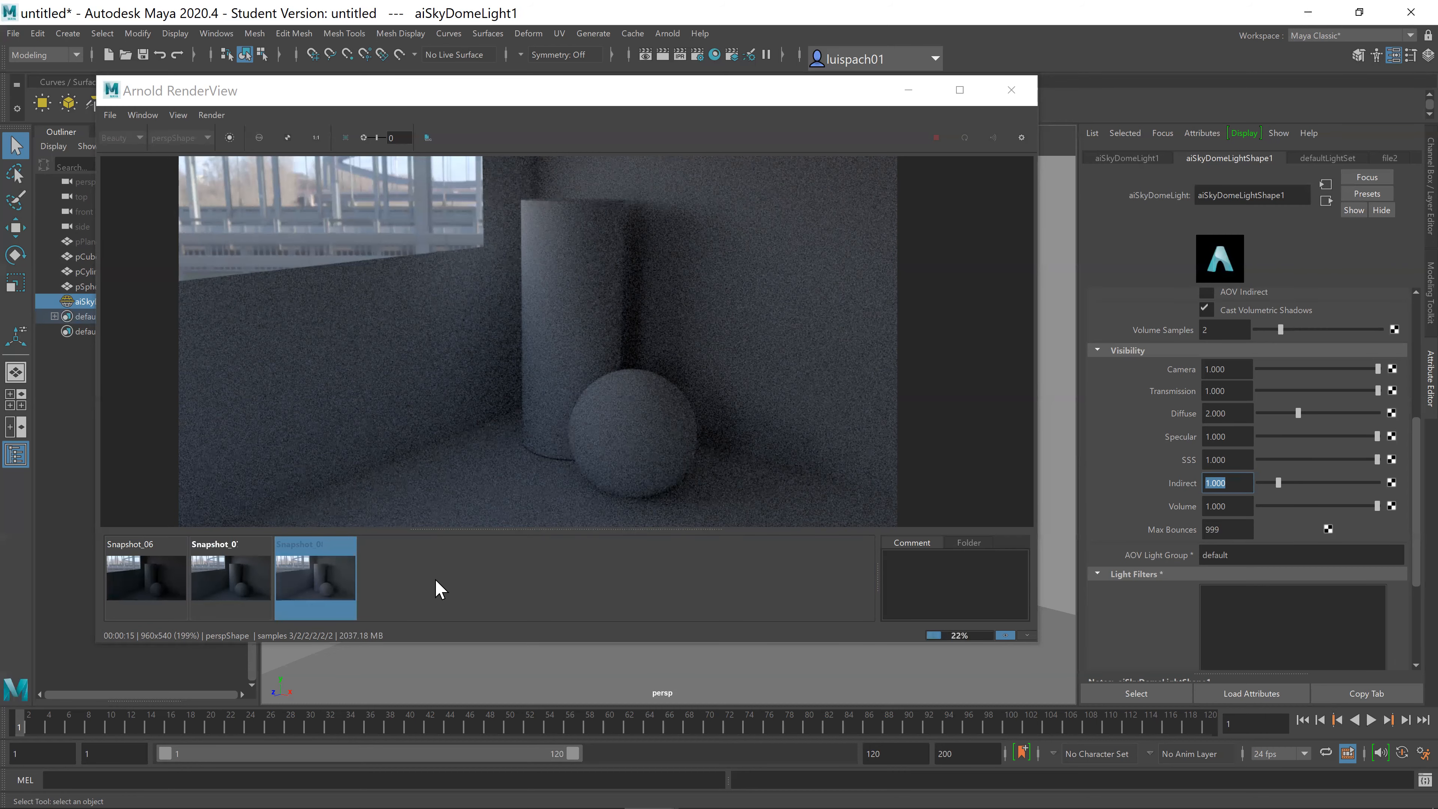
pyautogui.click(334, 580)
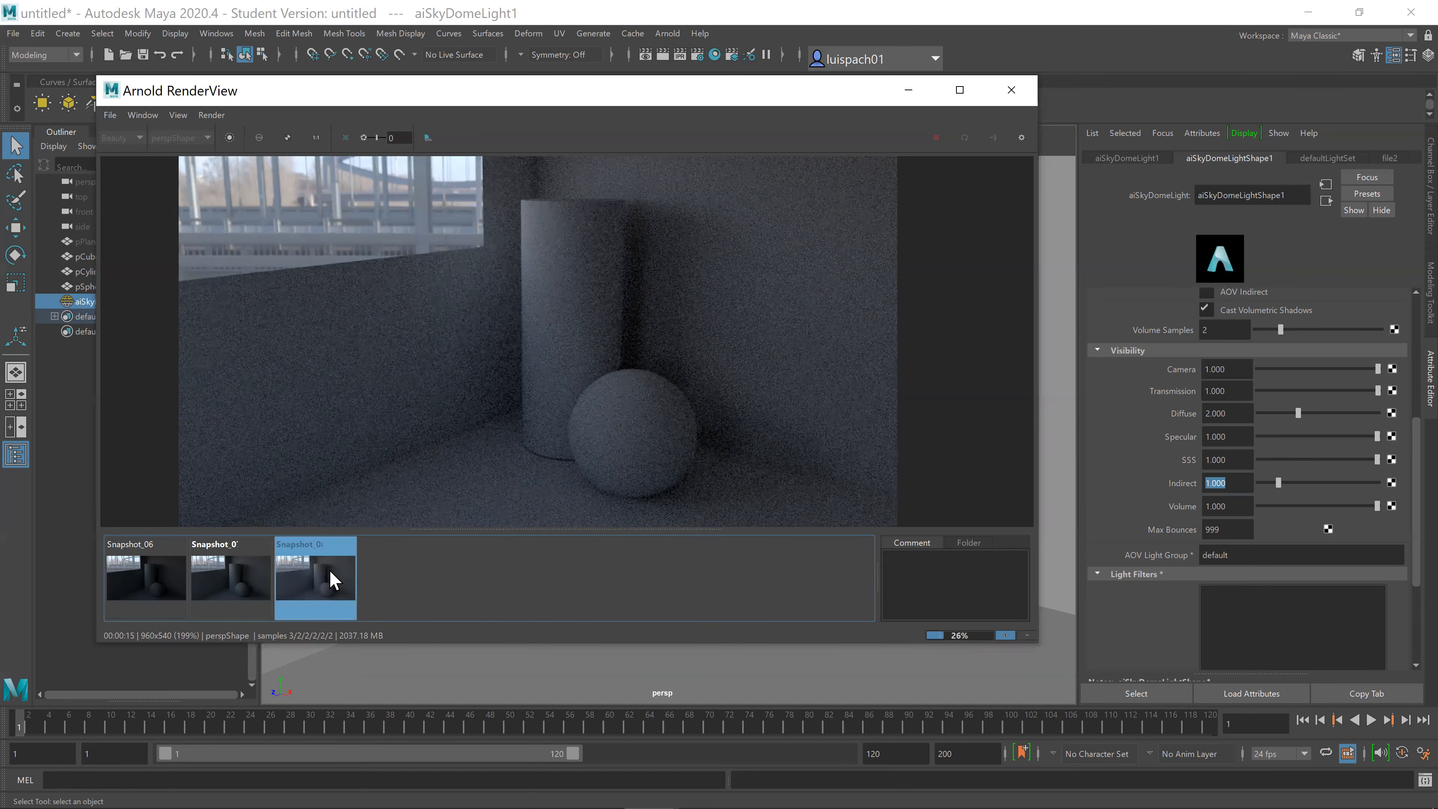
pyautogui.press('Delete')
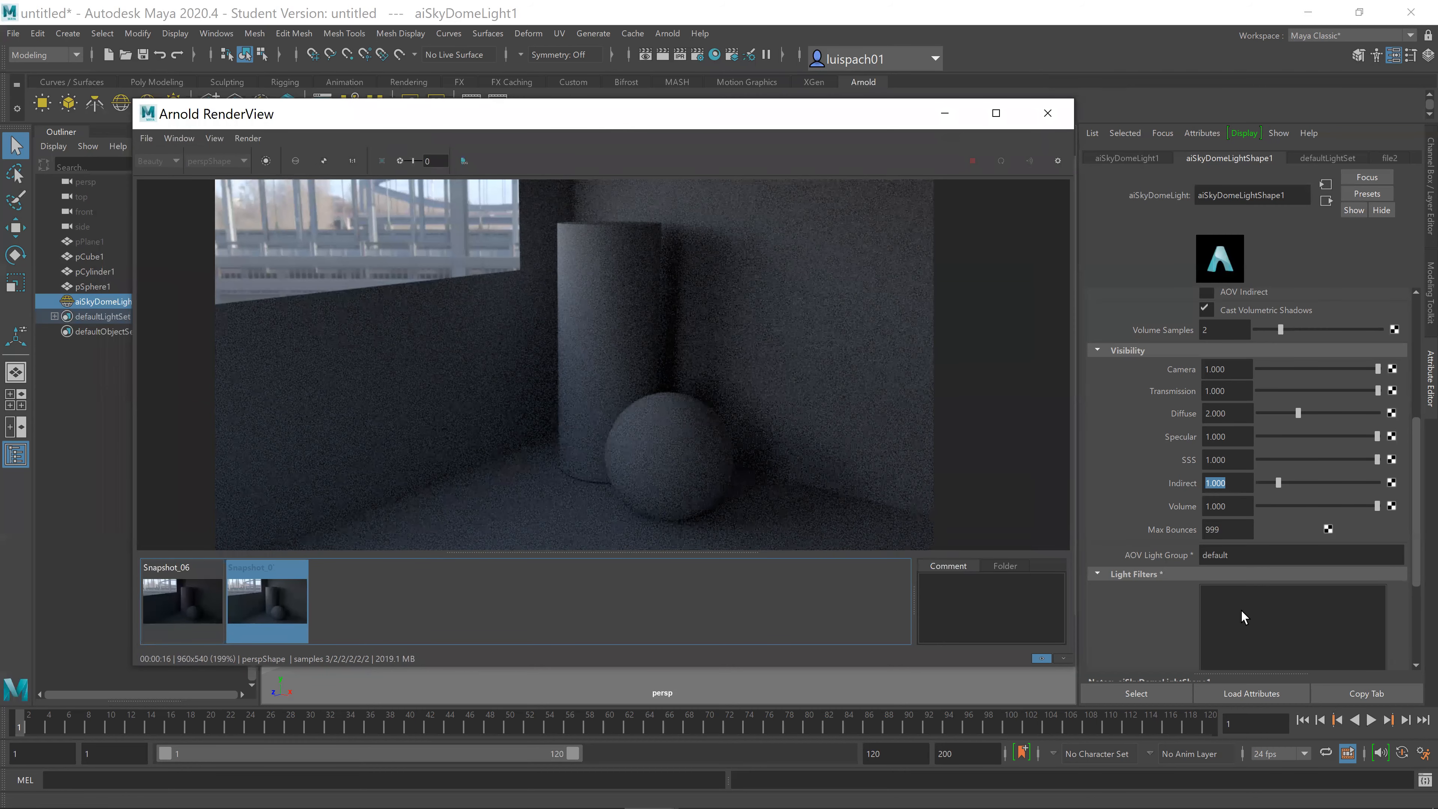
# Step: Return to the live render and set the sky dome light's Samples to 4
pyautogui.scroll(2, 1157, 488)
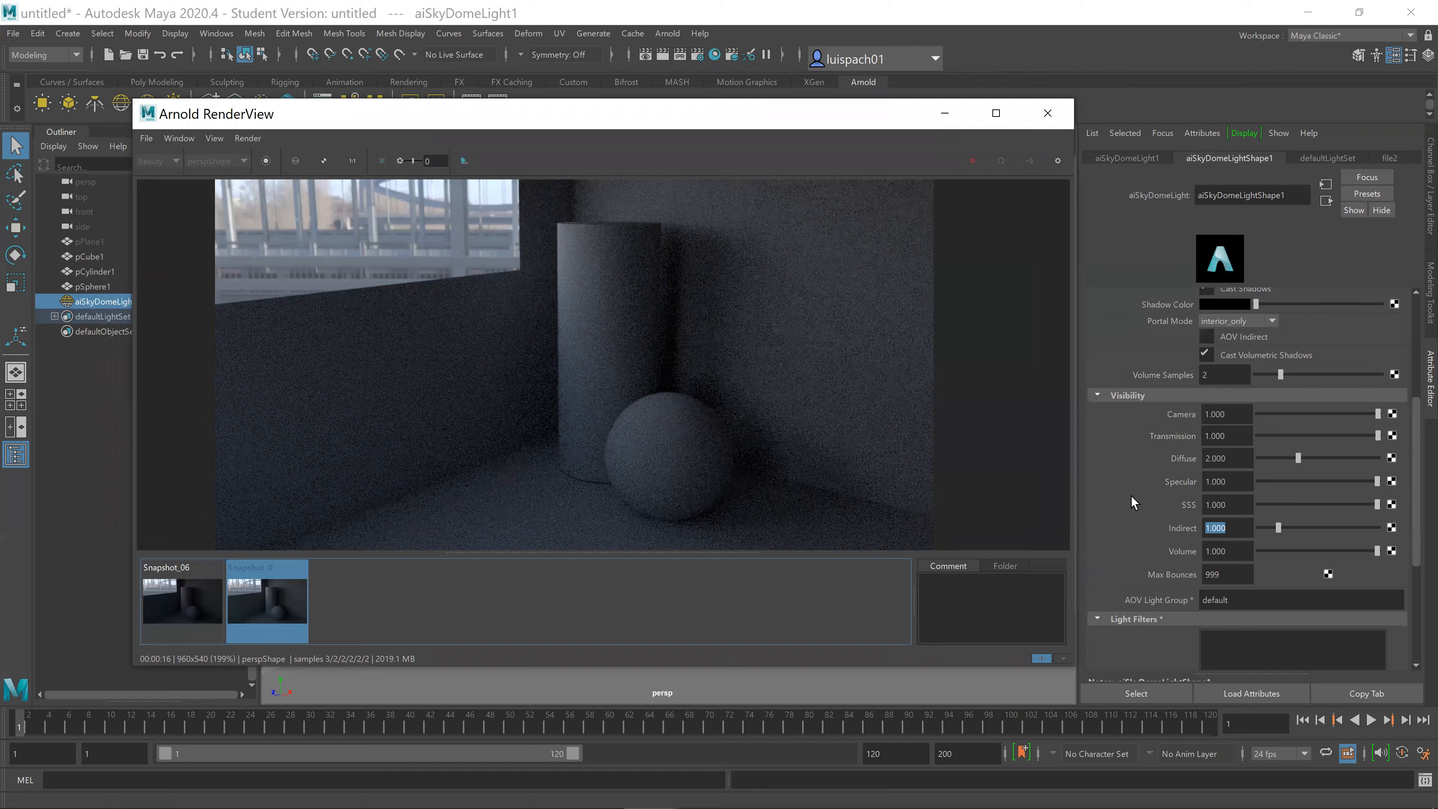
pyautogui.scroll(4, 1112, 497)
pyautogui.scroll(-13, 1137, 492)
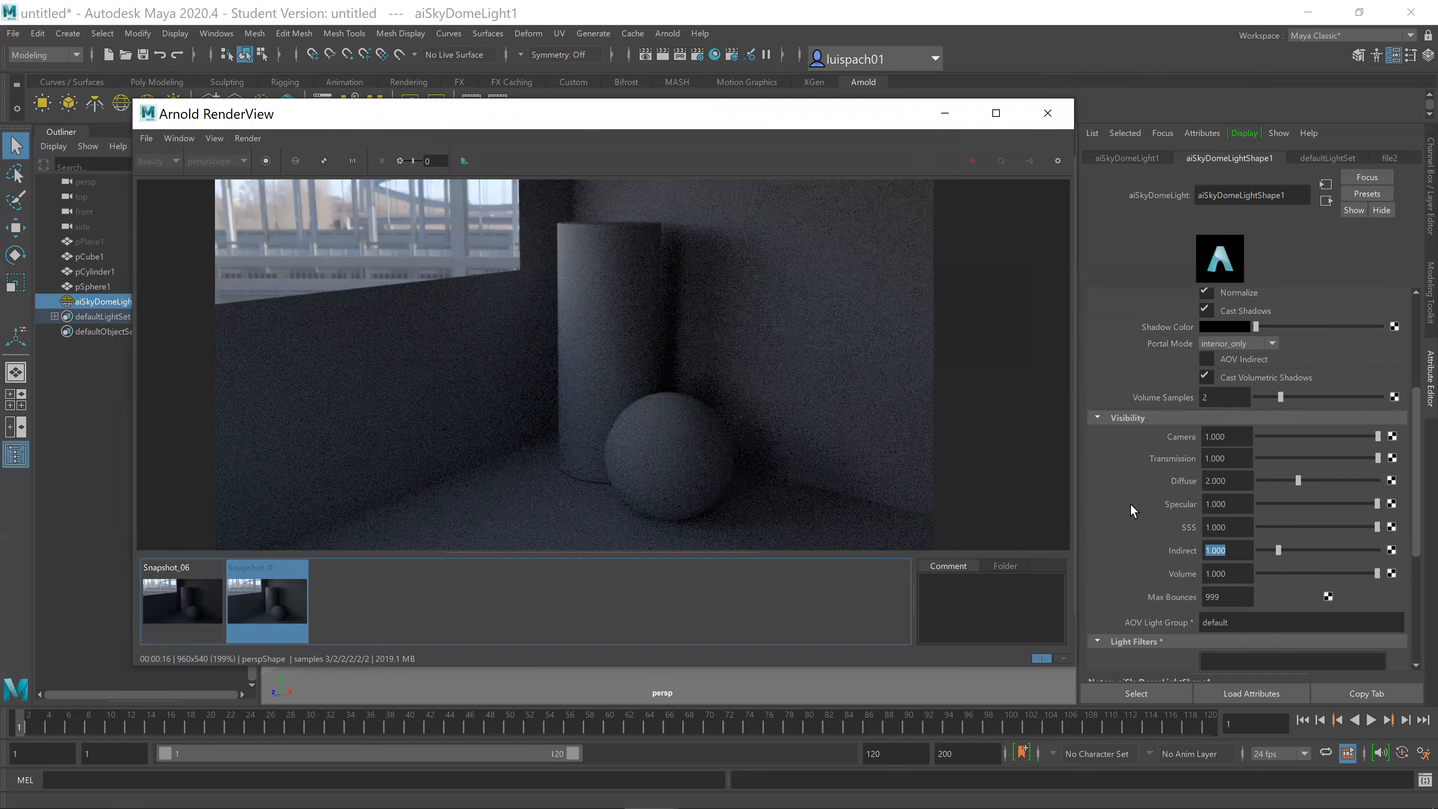
pyautogui.scroll(13, 1147, 558)
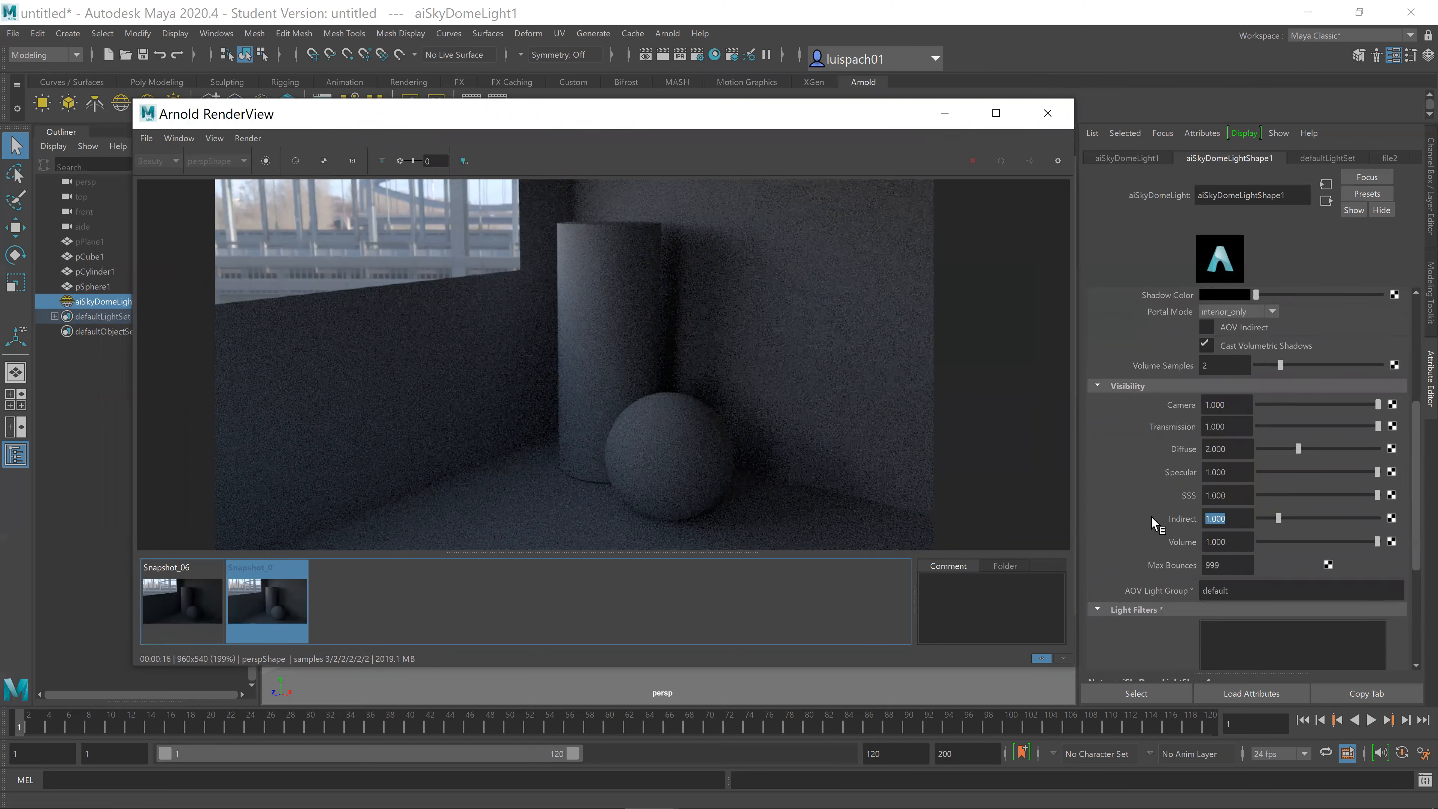
pyautogui.scroll(3, 1133, 538)
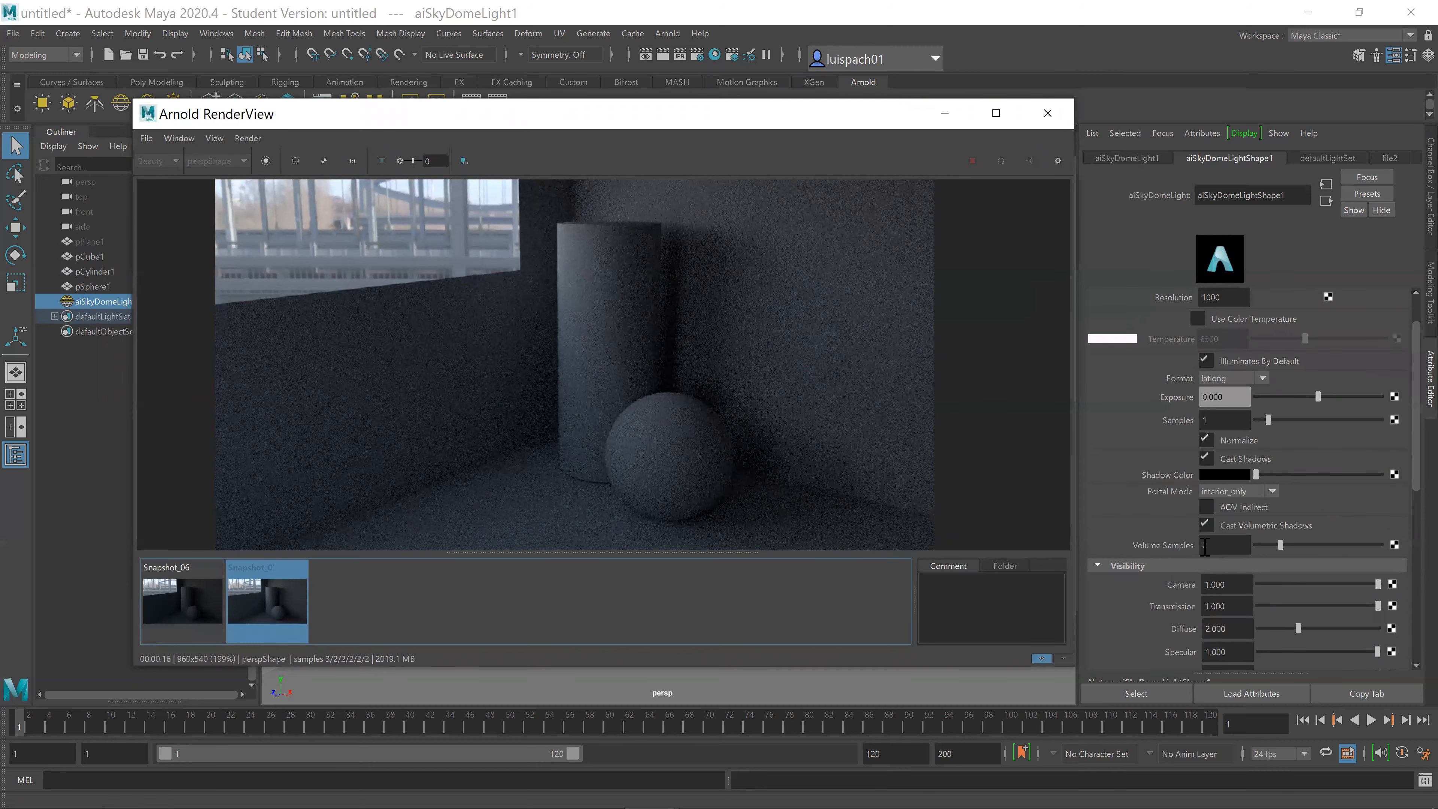
pyautogui.scroll(3, 1231, 422)
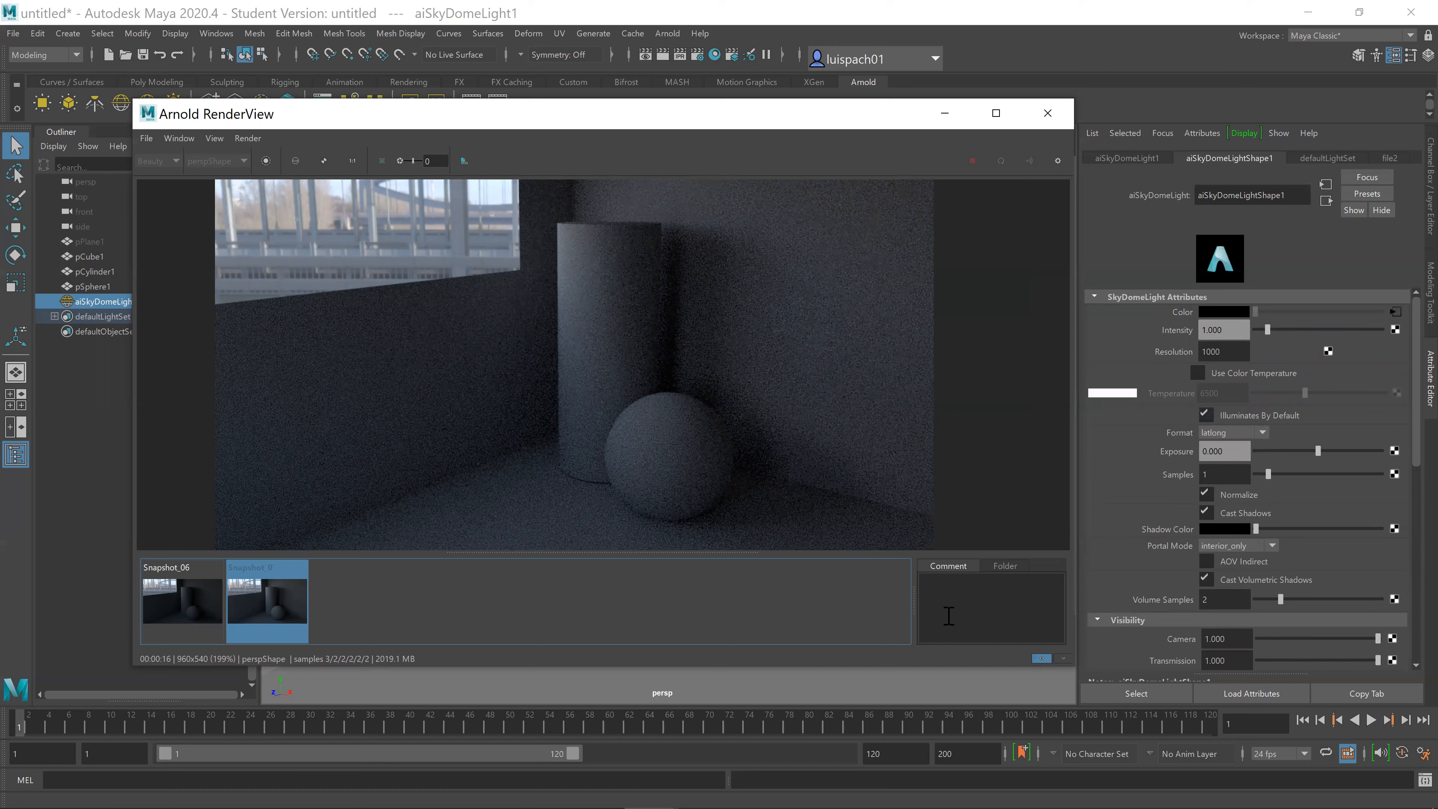
pyautogui.click(1044, 659)
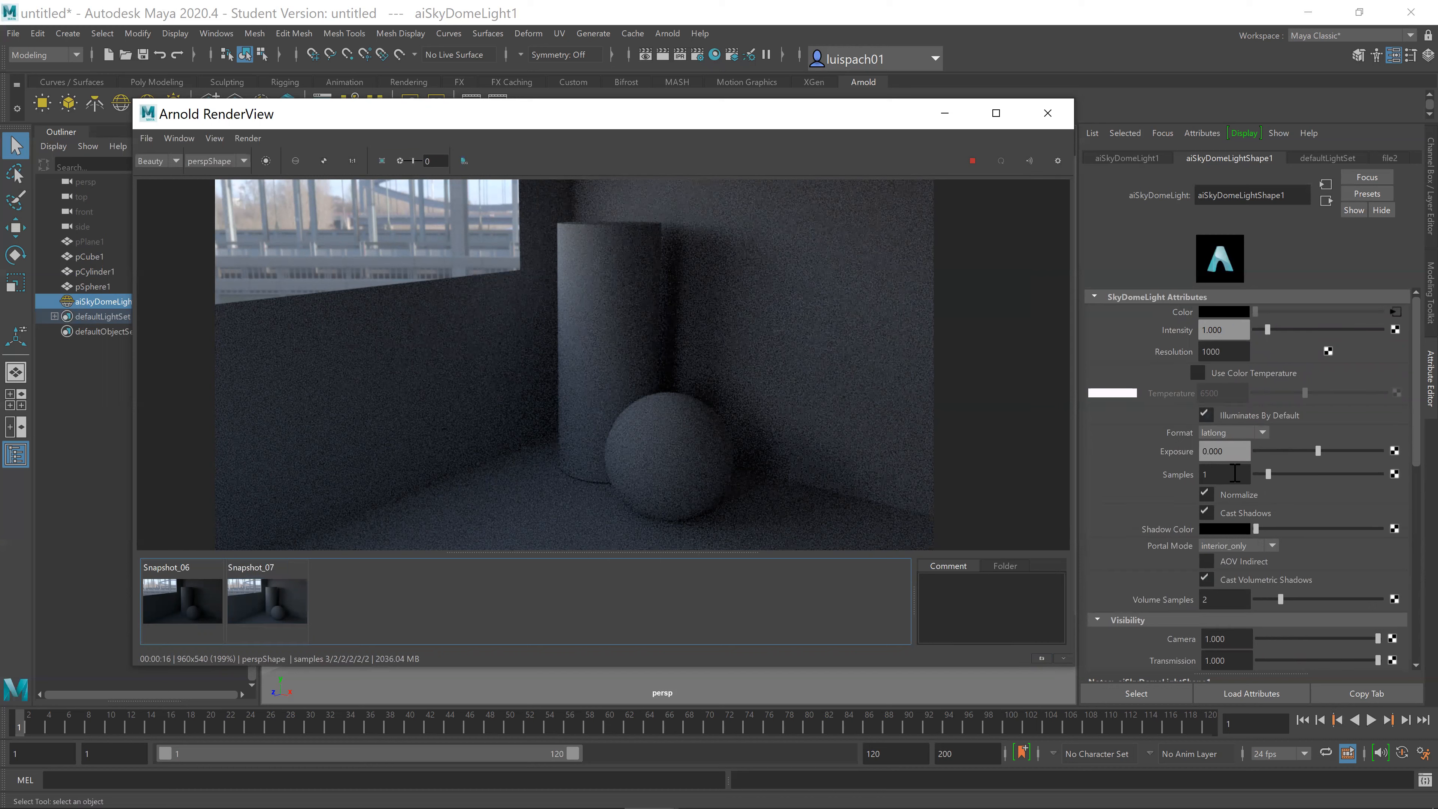
pyautogui.doubleClick(1235, 473)
pyautogui.write('4')
pyautogui.press('Return')
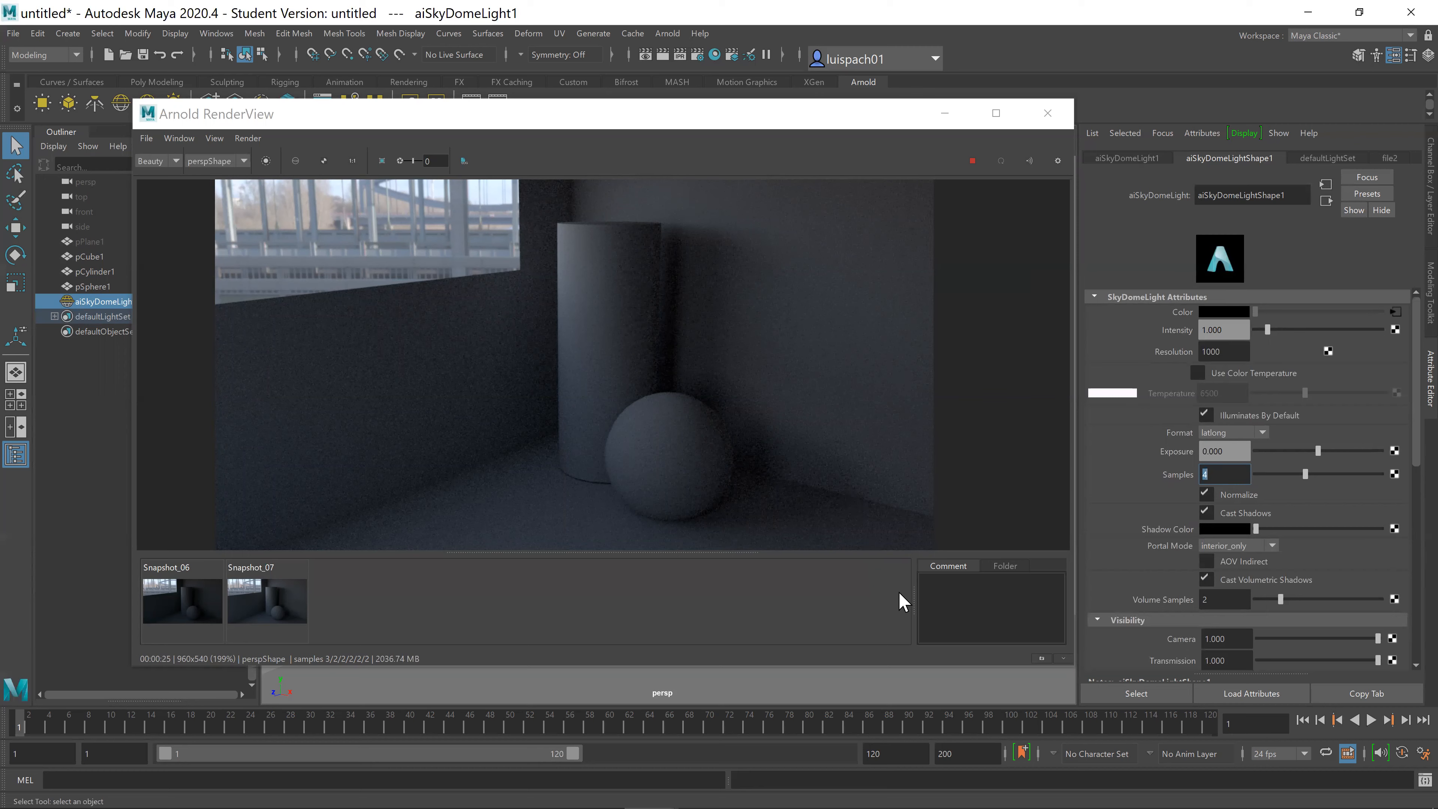
# Step: Store a snapshot of the 4-sample render and compare its noise with the previous snapshot
pyautogui.click(1035, 657)
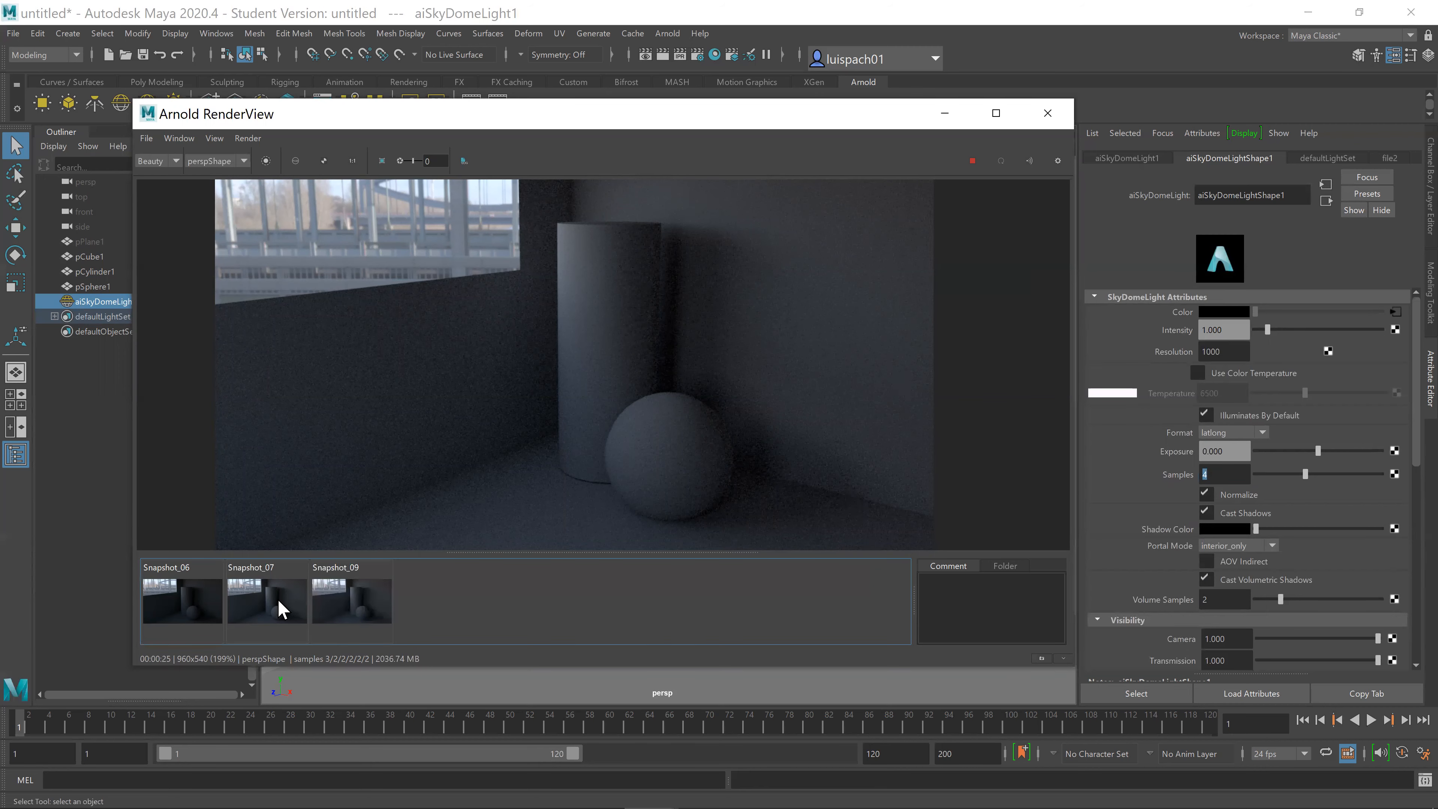
pyautogui.click(344, 604)
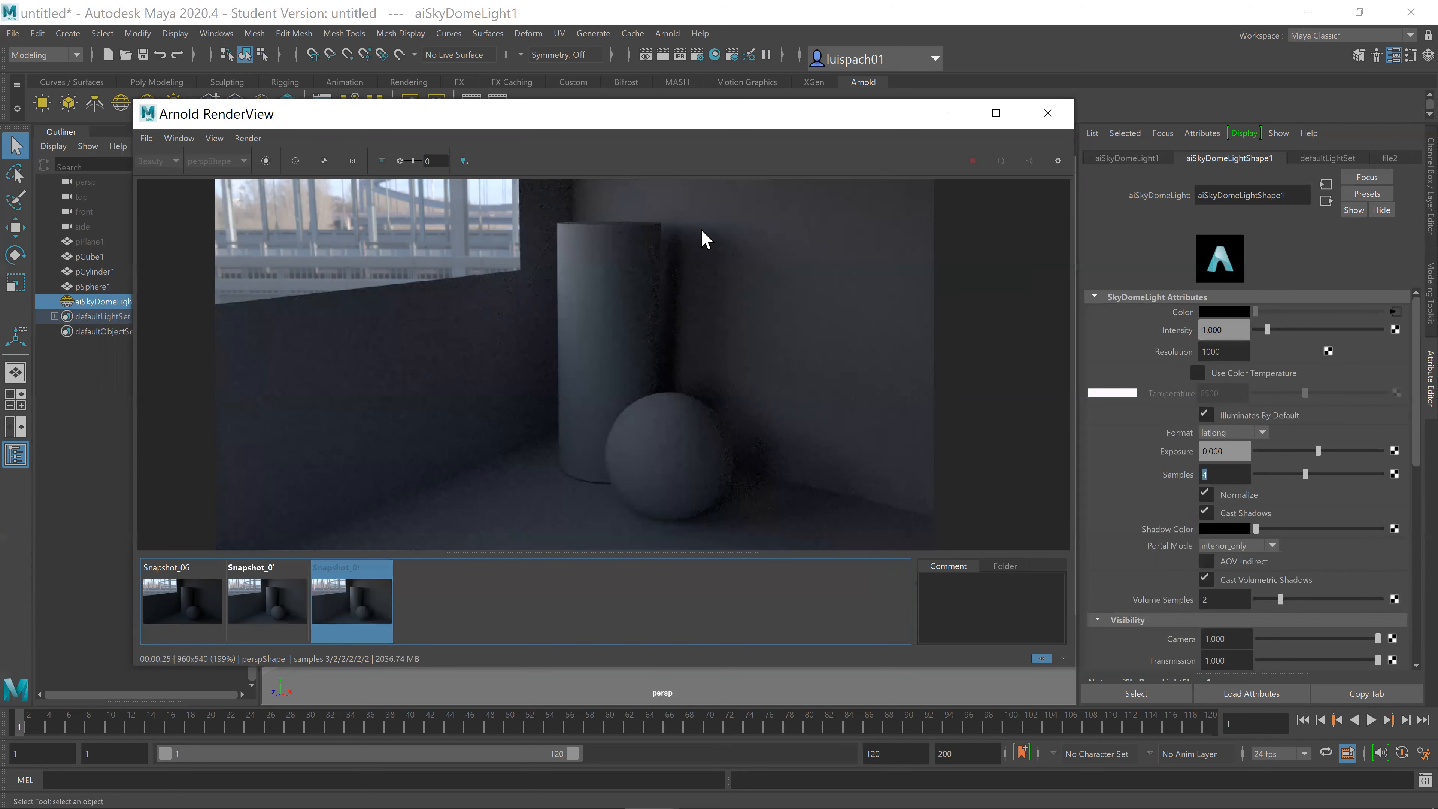
pyautogui.click(284, 598)
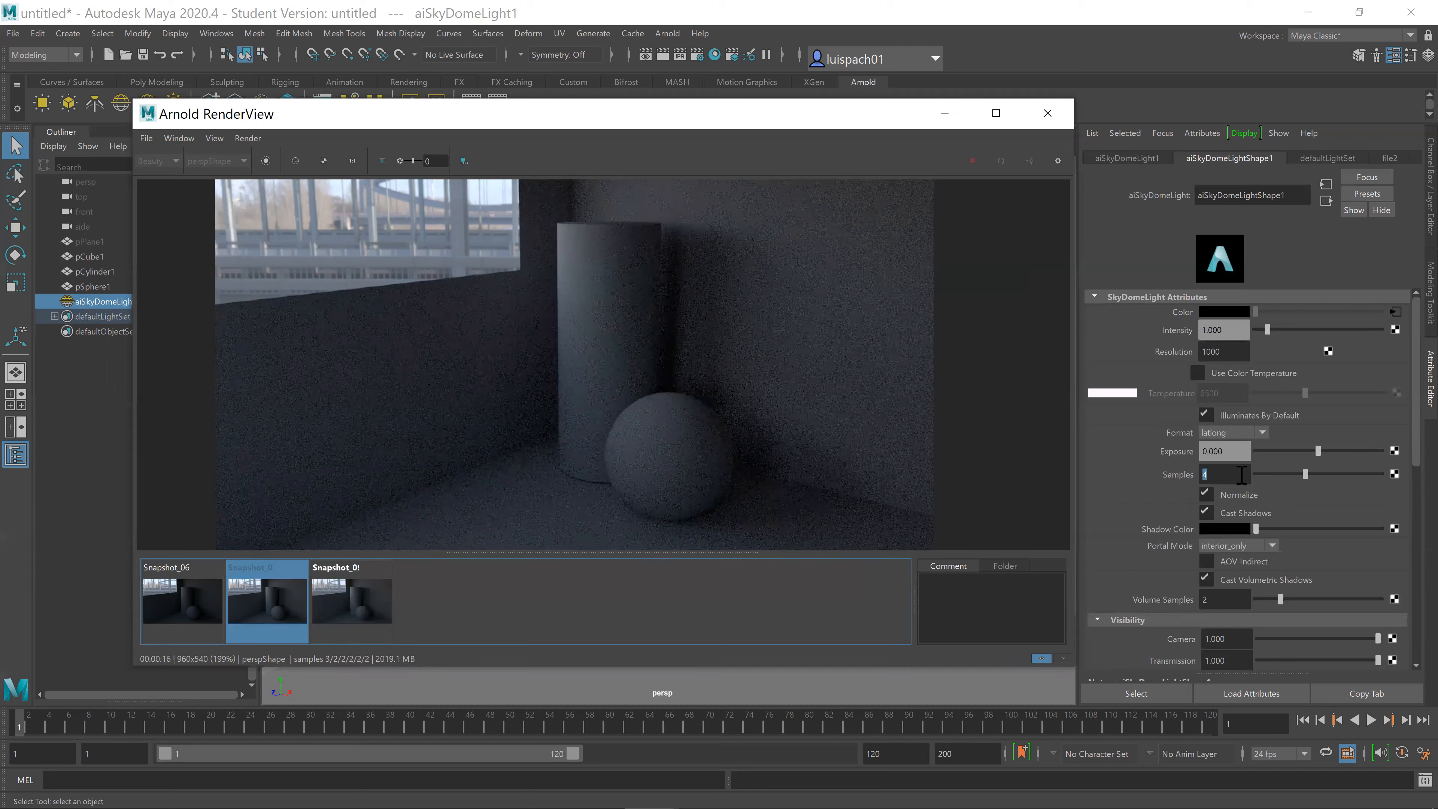
pyautogui.click(376, 604)
pyautogui.click(300, 604)
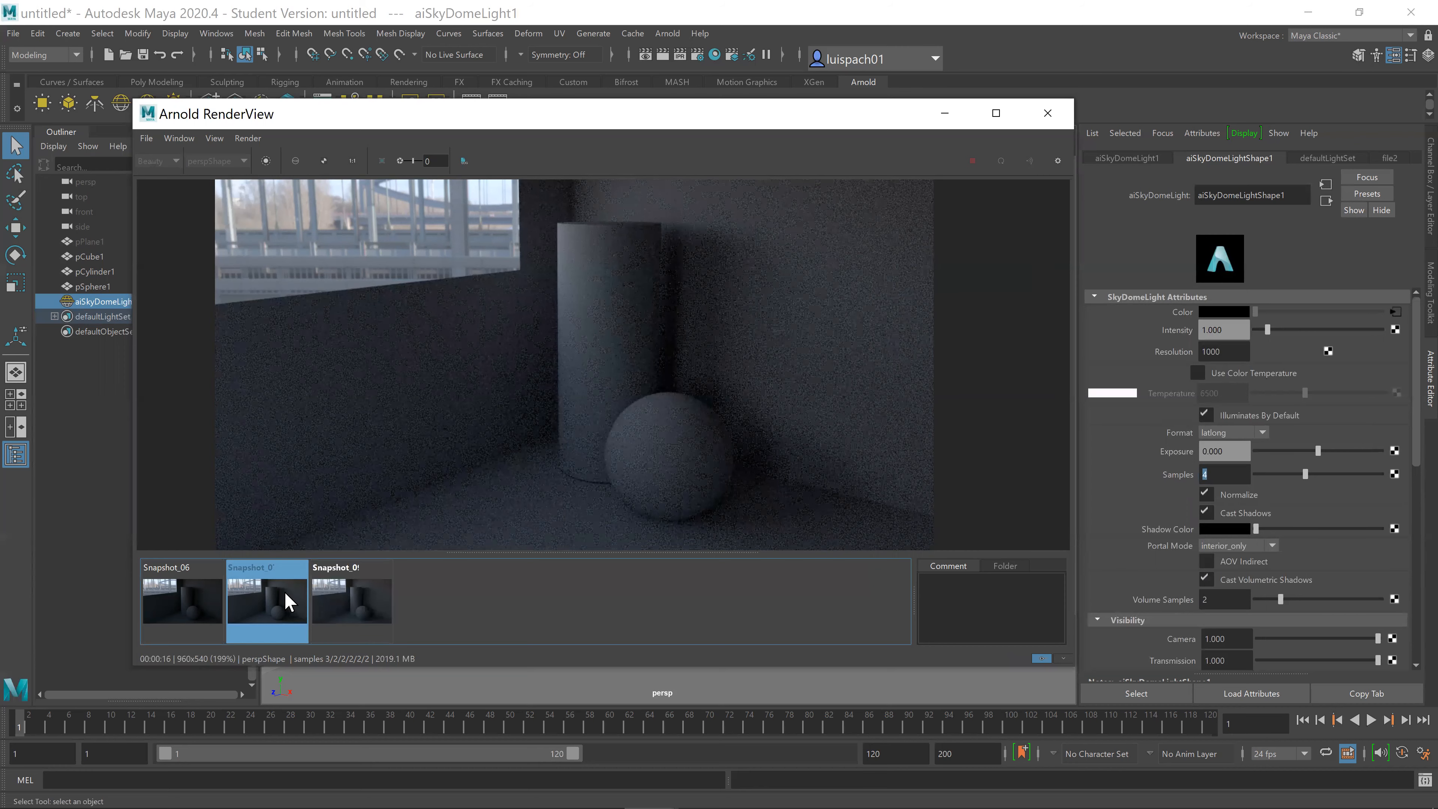
pyautogui.click(351, 600)
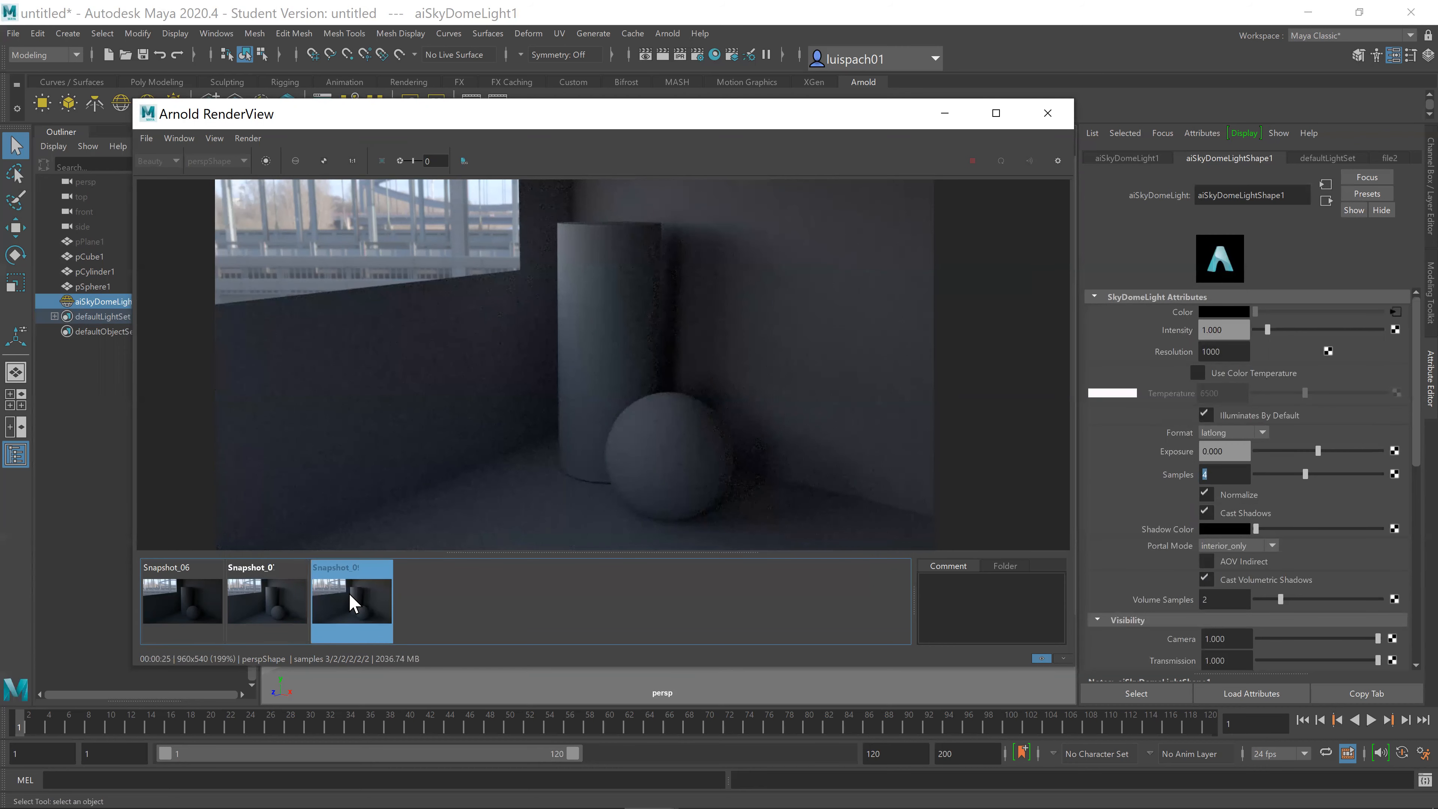
pyautogui.click(252, 593)
pyautogui.click(321, 594)
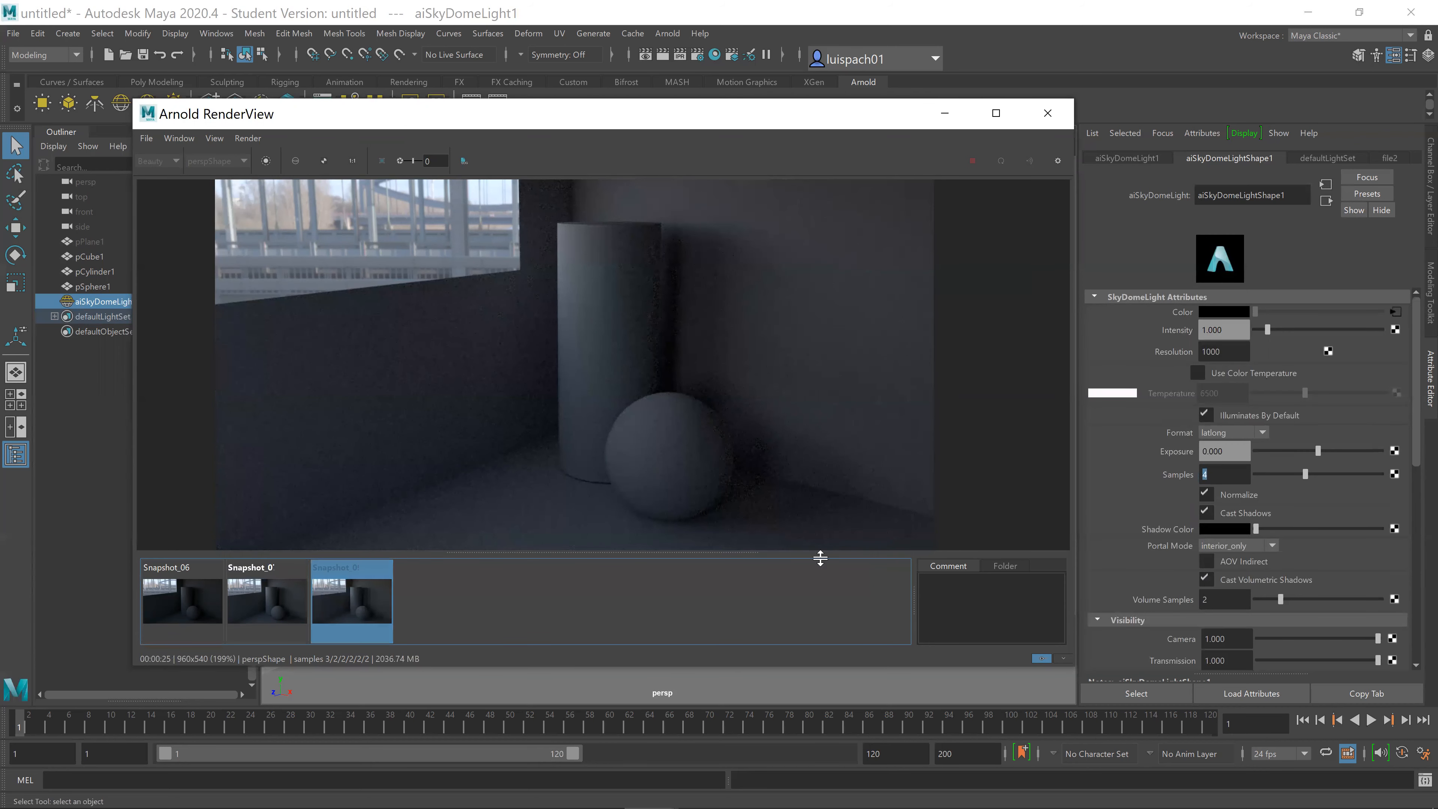
# Step: Try Volume Samples of 5 on the sky dome light and show the live render
pyautogui.click(1248, 601)
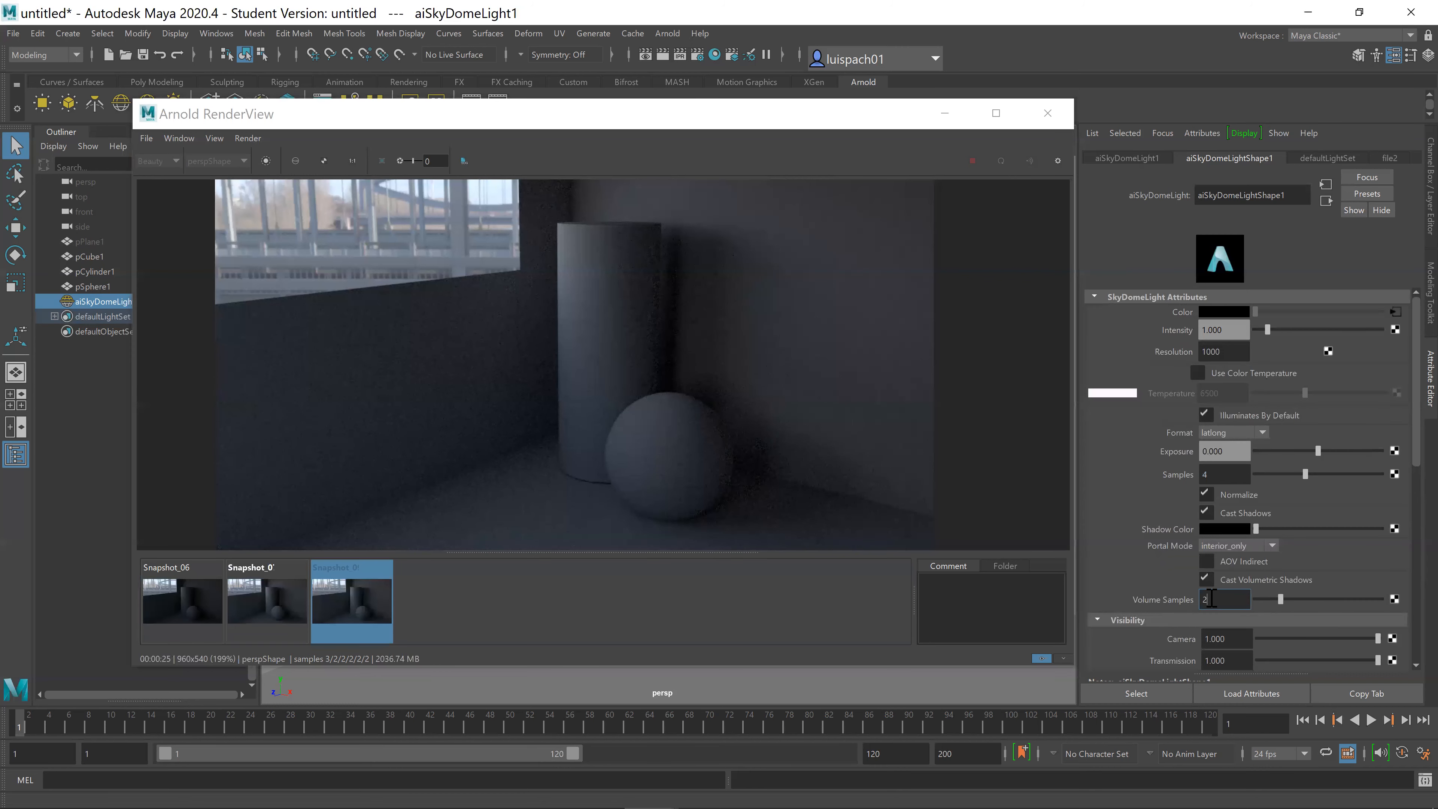
pyautogui.write('5')
pyautogui.press('Return')
pyautogui.click(753, 638)
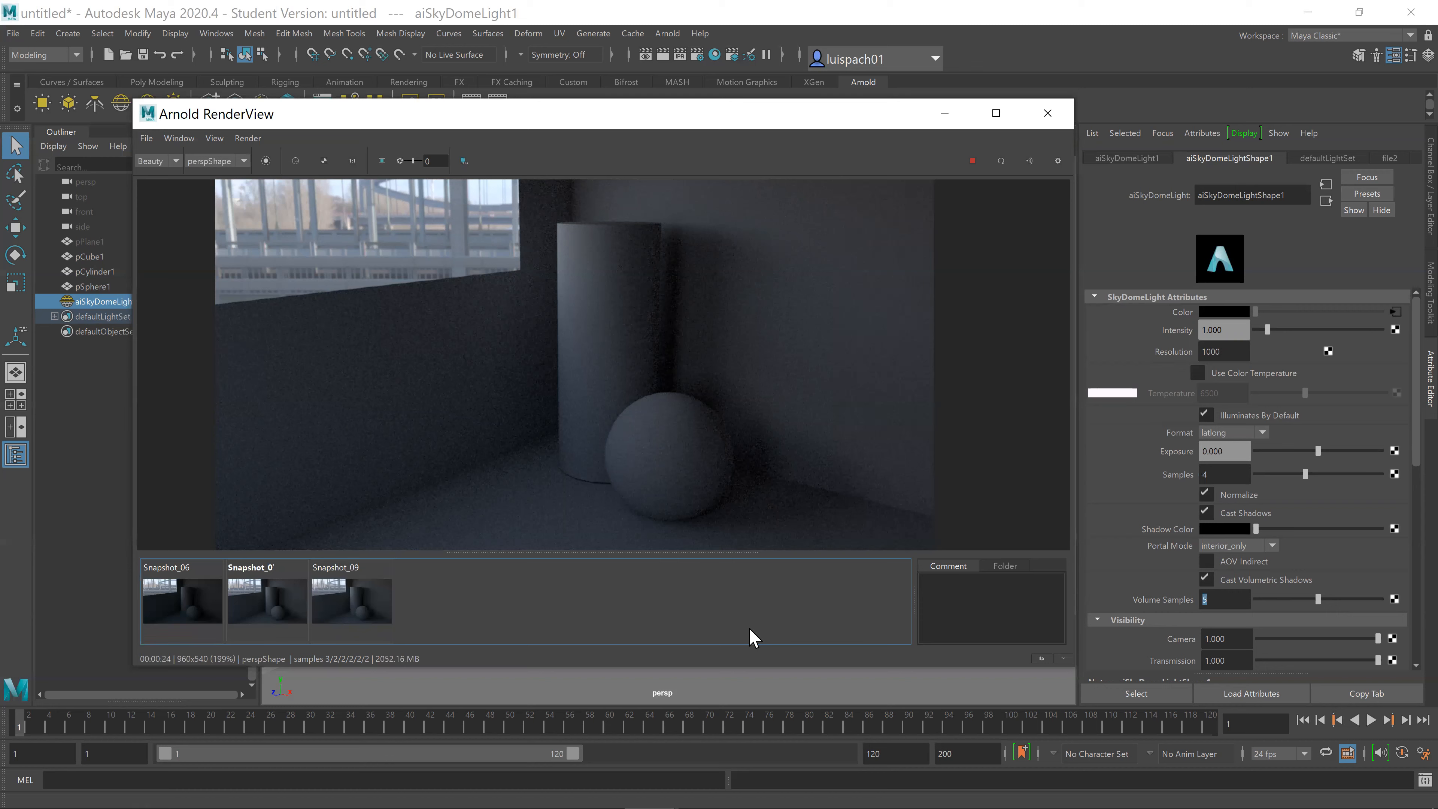
# Step: Store a snapshot of the Volume Samples 5 render and compare it repeatedly with the previous snapshot
pyautogui.click(1042, 659)
pyautogui.click(354, 611)
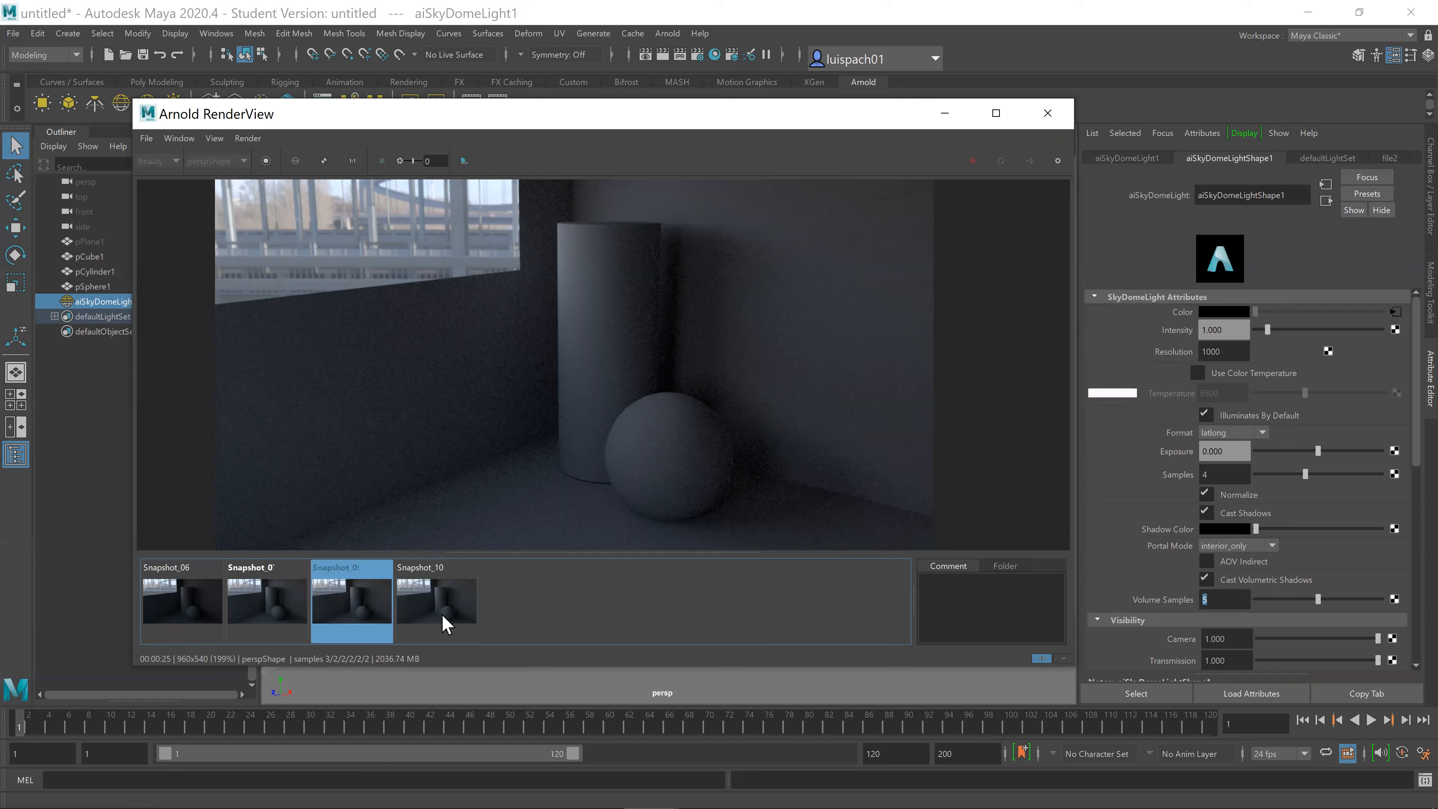
pyautogui.click(445, 623)
pyautogui.click(340, 620)
pyautogui.click(419, 612)
pyautogui.click(334, 614)
pyautogui.click(465, 611)
pyautogui.click(371, 606)
pyautogui.click(472, 604)
pyautogui.click(369, 605)
pyautogui.click(442, 613)
pyautogui.click(373, 616)
pyautogui.click(439, 611)
pyautogui.click(354, 613)
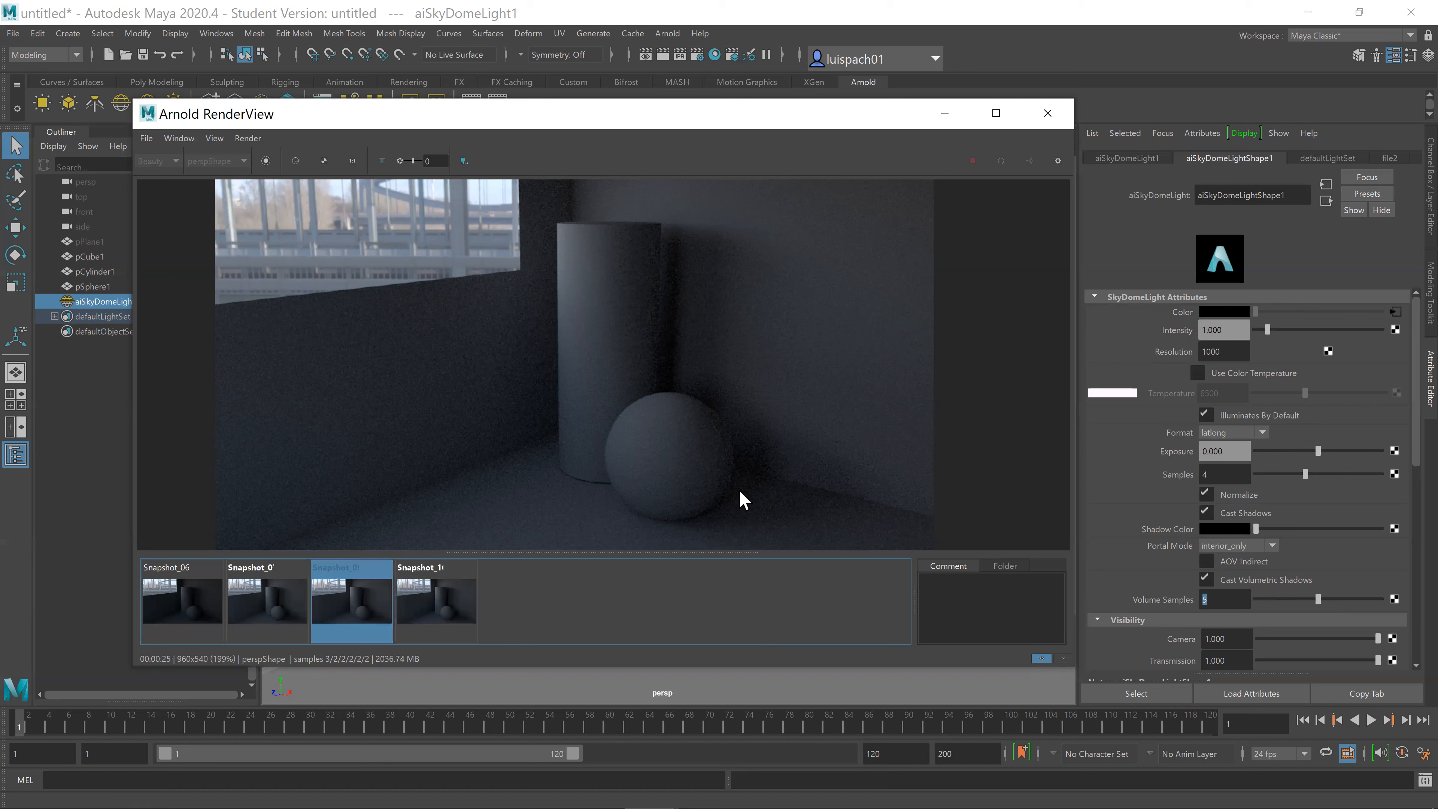
pyautogui.click(440, 593)
pyautogui.click(382, 594)
pyautogui.click(434, 595)
pyautogui.click(379, 595)
pyautogui.click(422, 598)
pyautogui.click(351, 604)
pyautogui.click(459, 604)
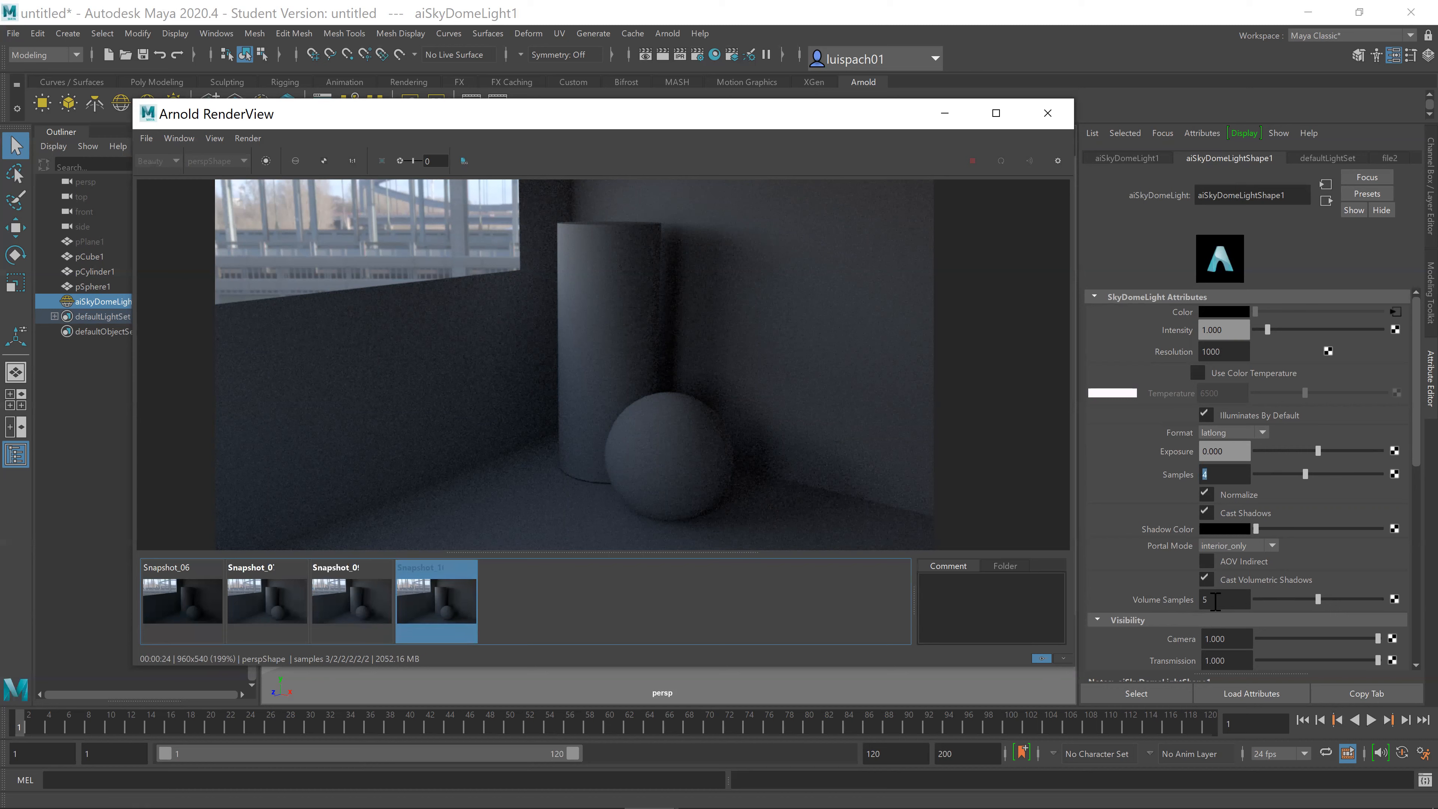
# Step: Set the sky dome light's Volume Samples back to 2 and delete the newest snapshot
pyautogui.click(1214, 599)
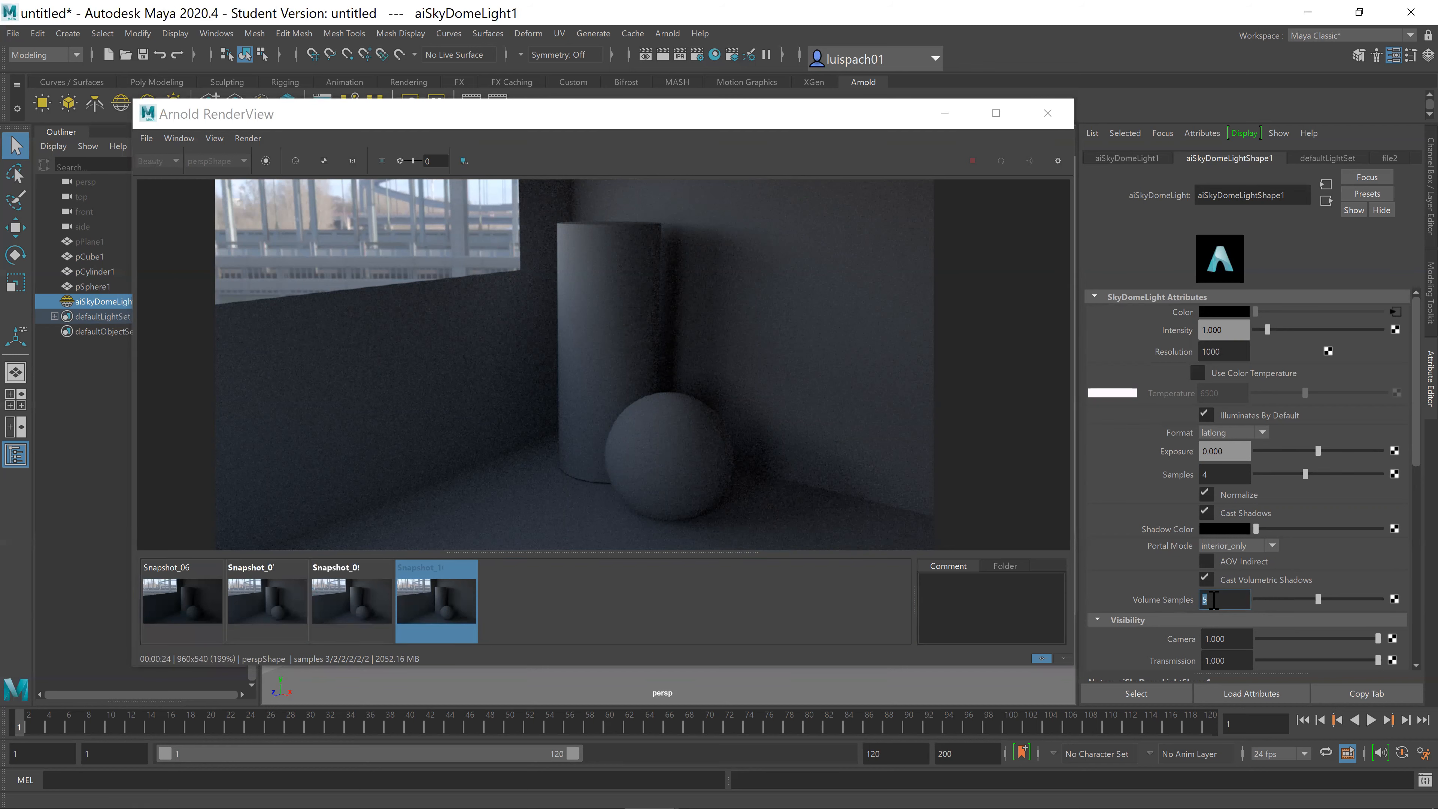
pyautogui.press('Return')
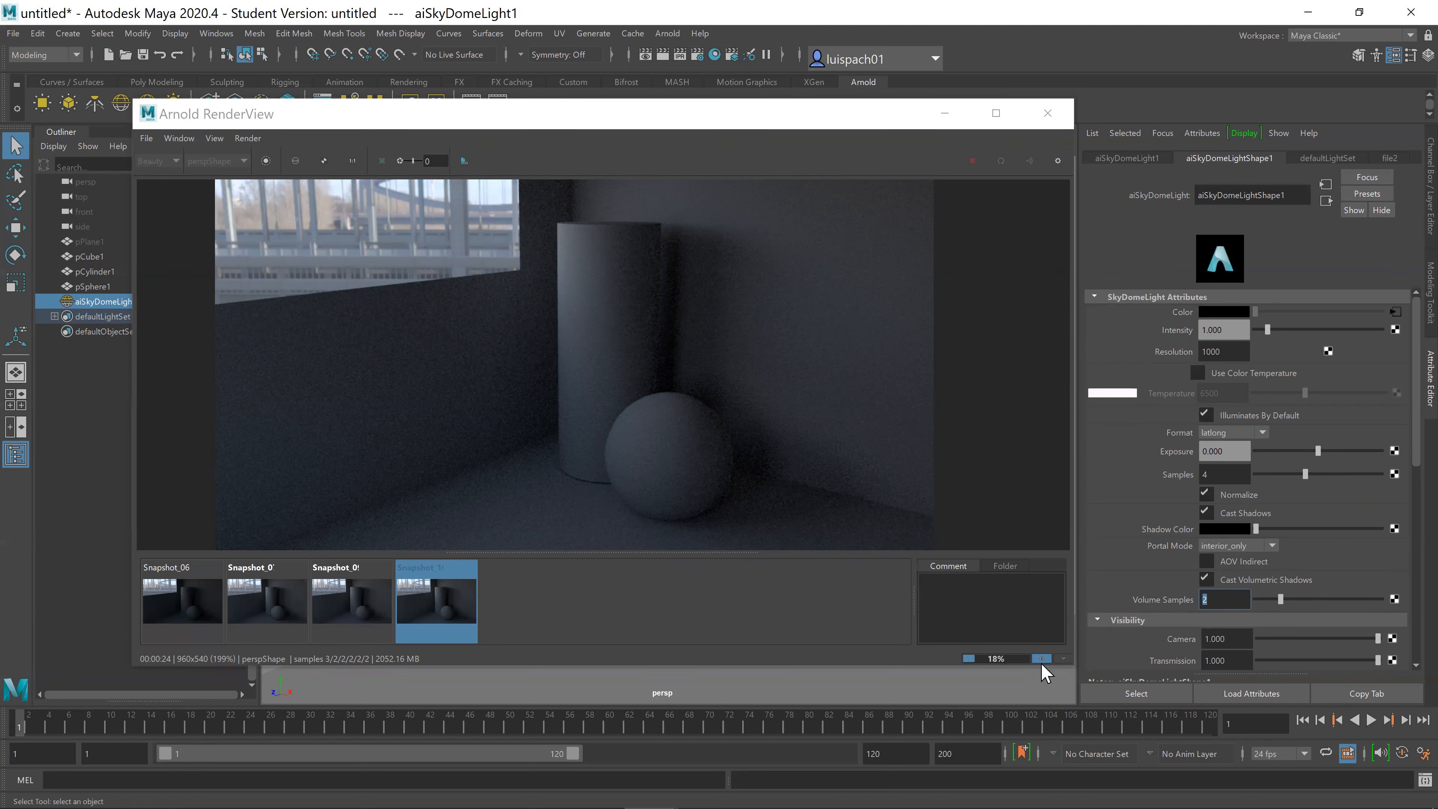
pyautogui.click(431, 599)
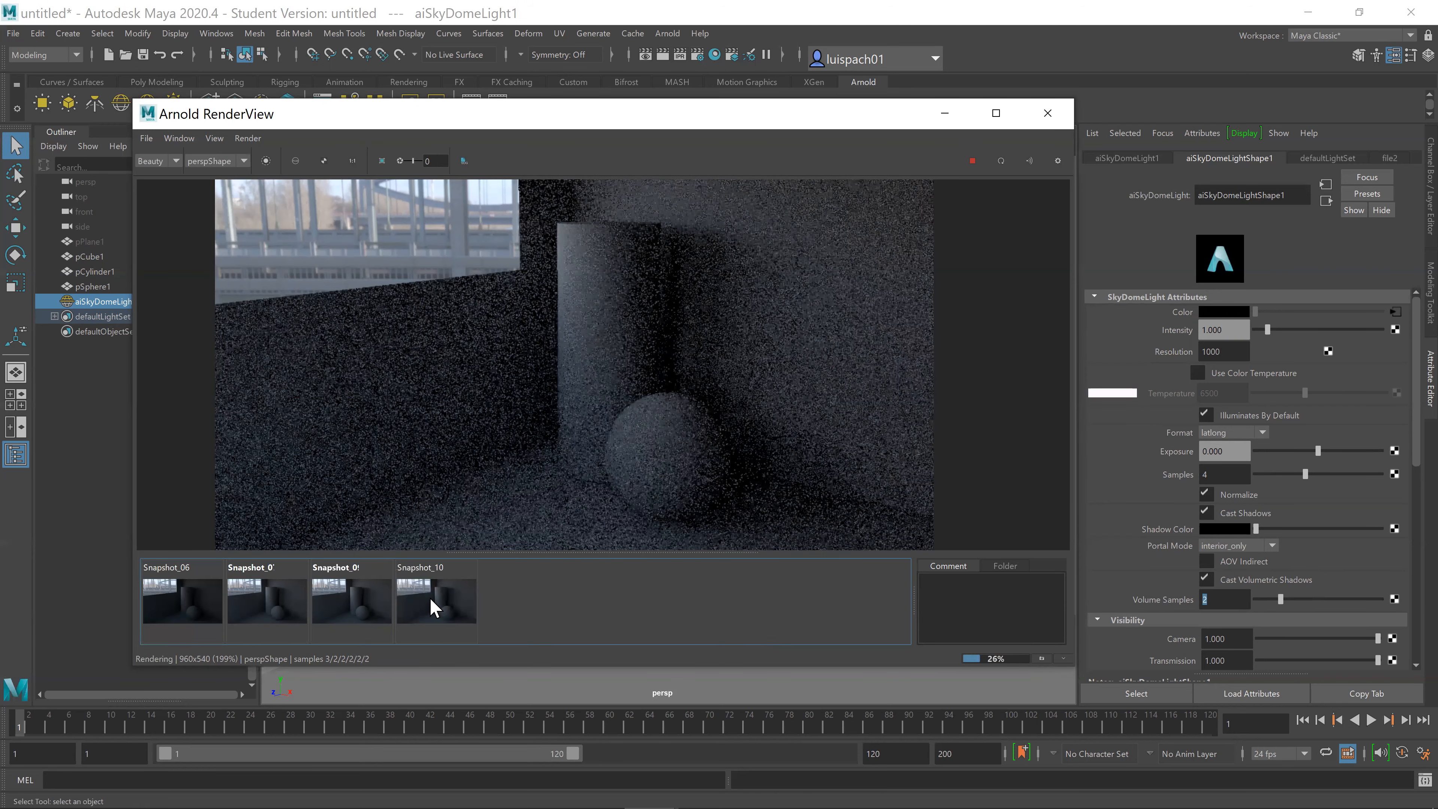
pyautogui.click(431, 605)
pyautogui.press('Delete')
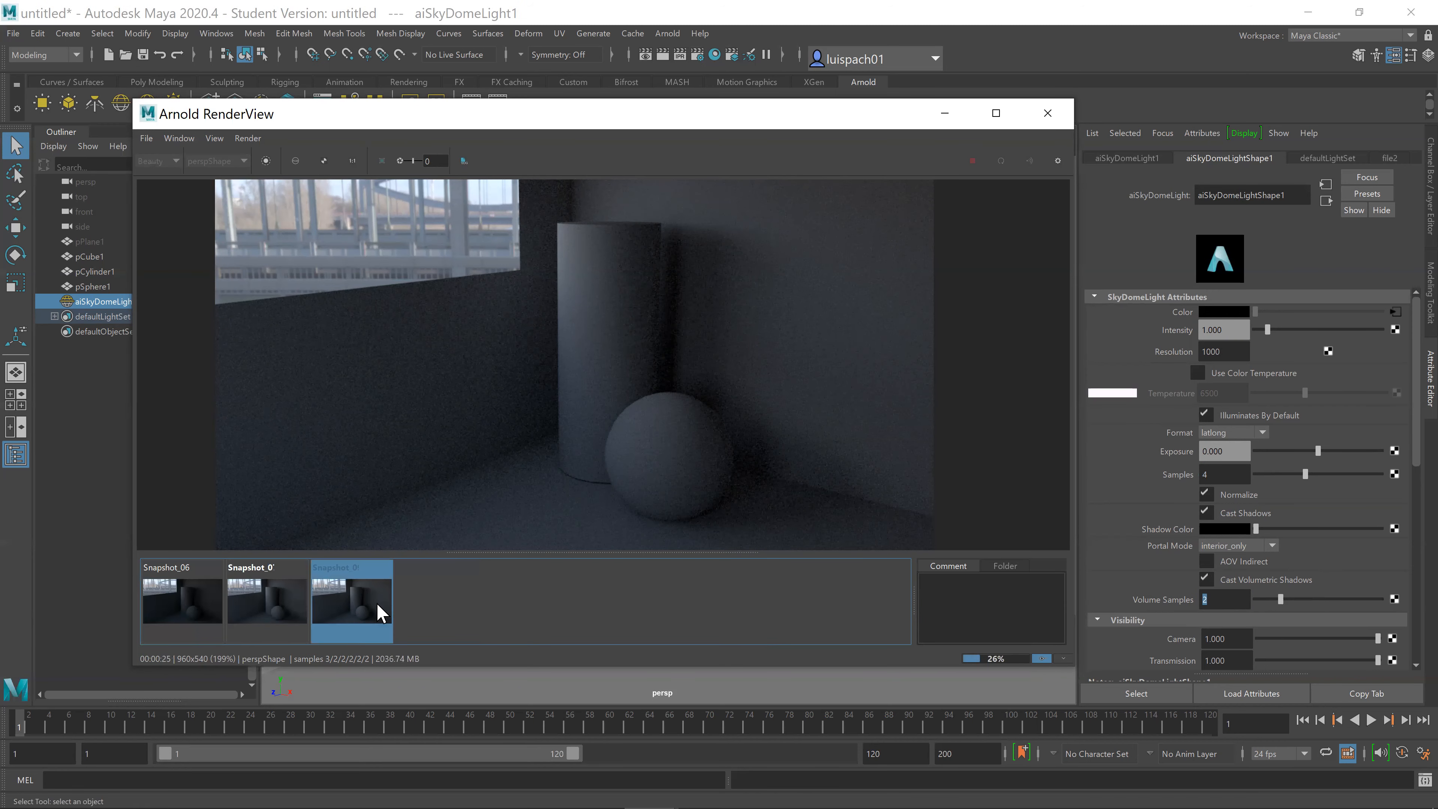
# Step: Compare the three remaining render snapshots for differences in brightness and noise
pyautogui.click(281, 610)
pyautogui.click(183, 604)
pyautogui.click(281, 610)
pyautogui.click(206, 610)
pyautogui.click(266, 609)
pyautogui.click(334, 610)
# Step: Return to the live render and close the Arnold RenderView
pyautogui.click(1041, 659)
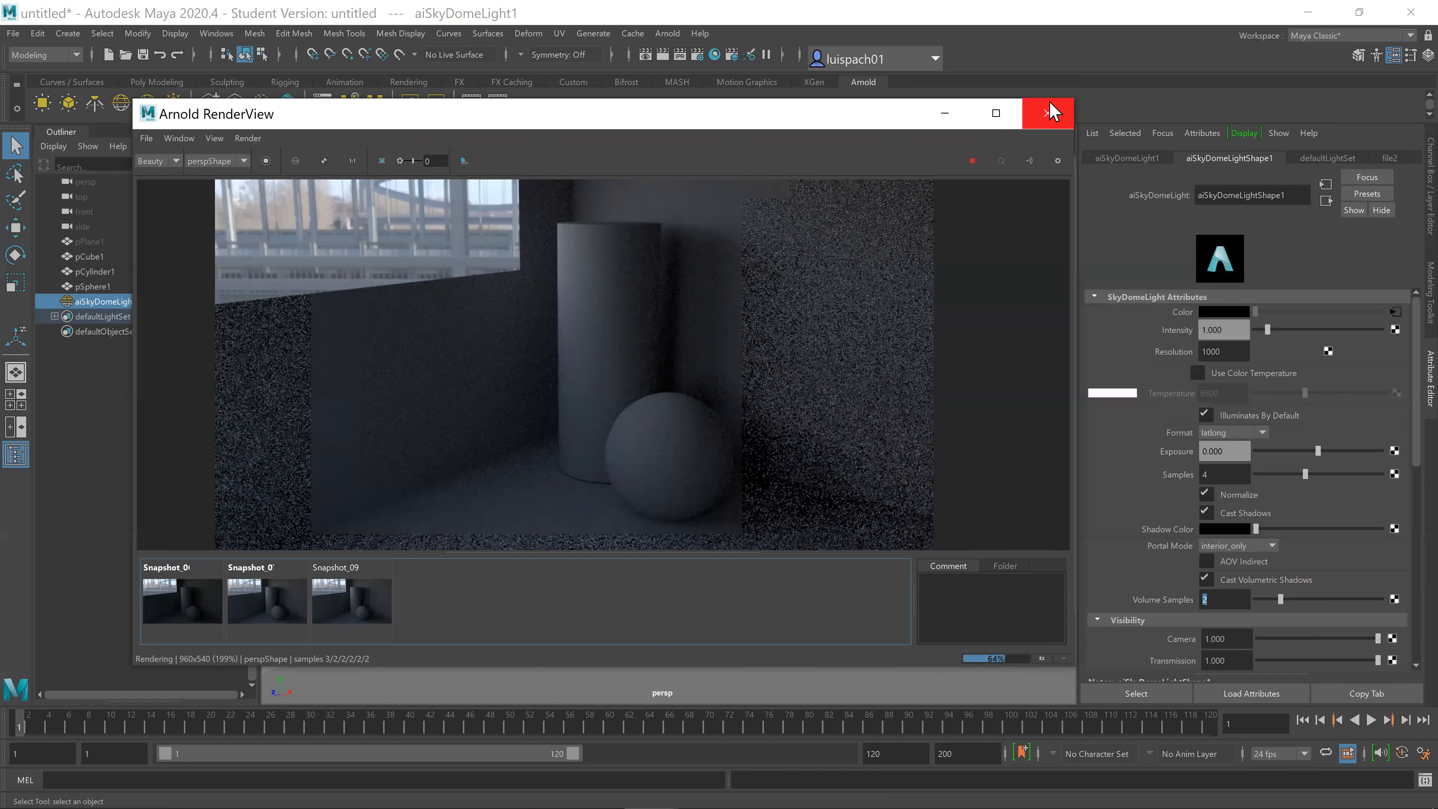
pyautogui.click(1048, 113)
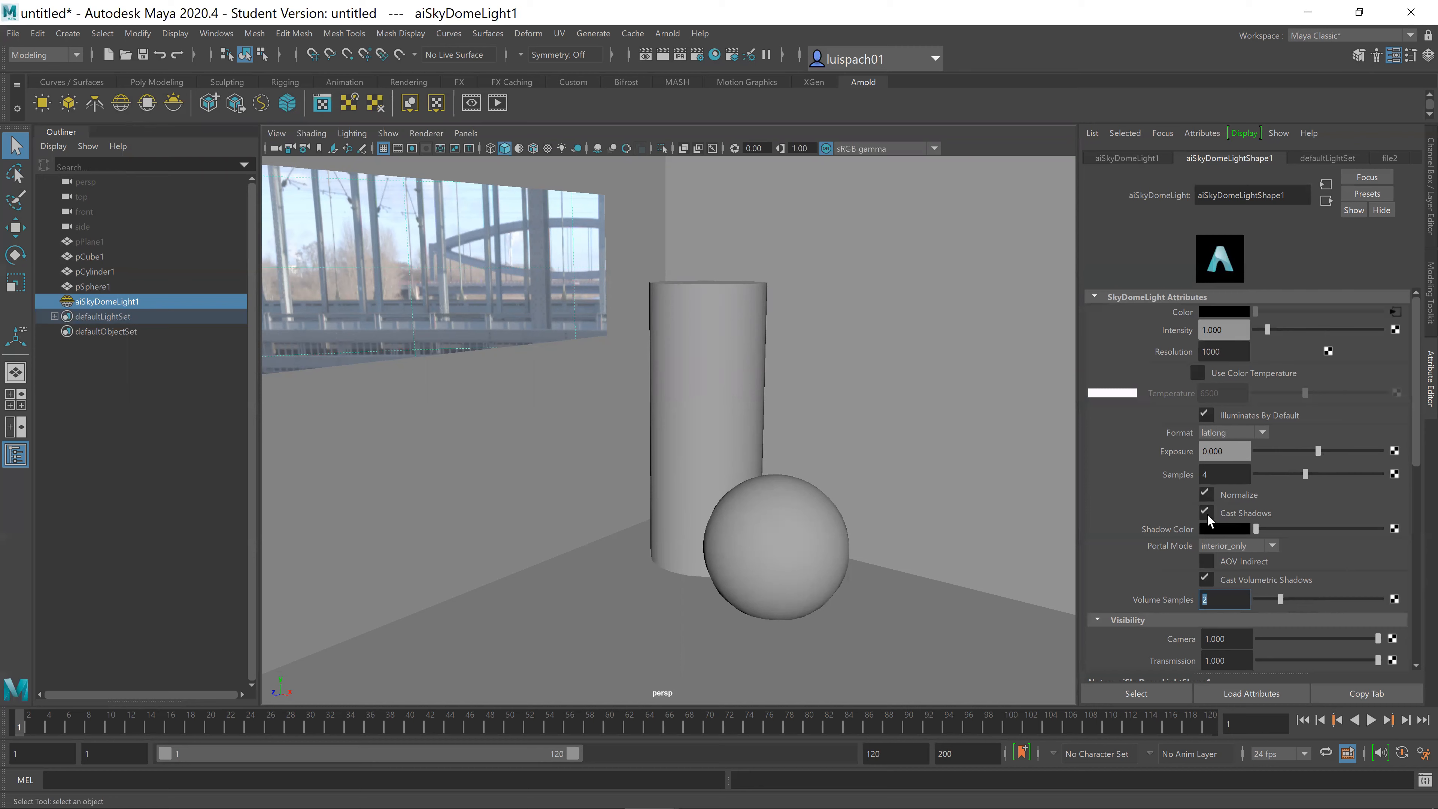
pyautogui.scroll(-5, 1122, 587)
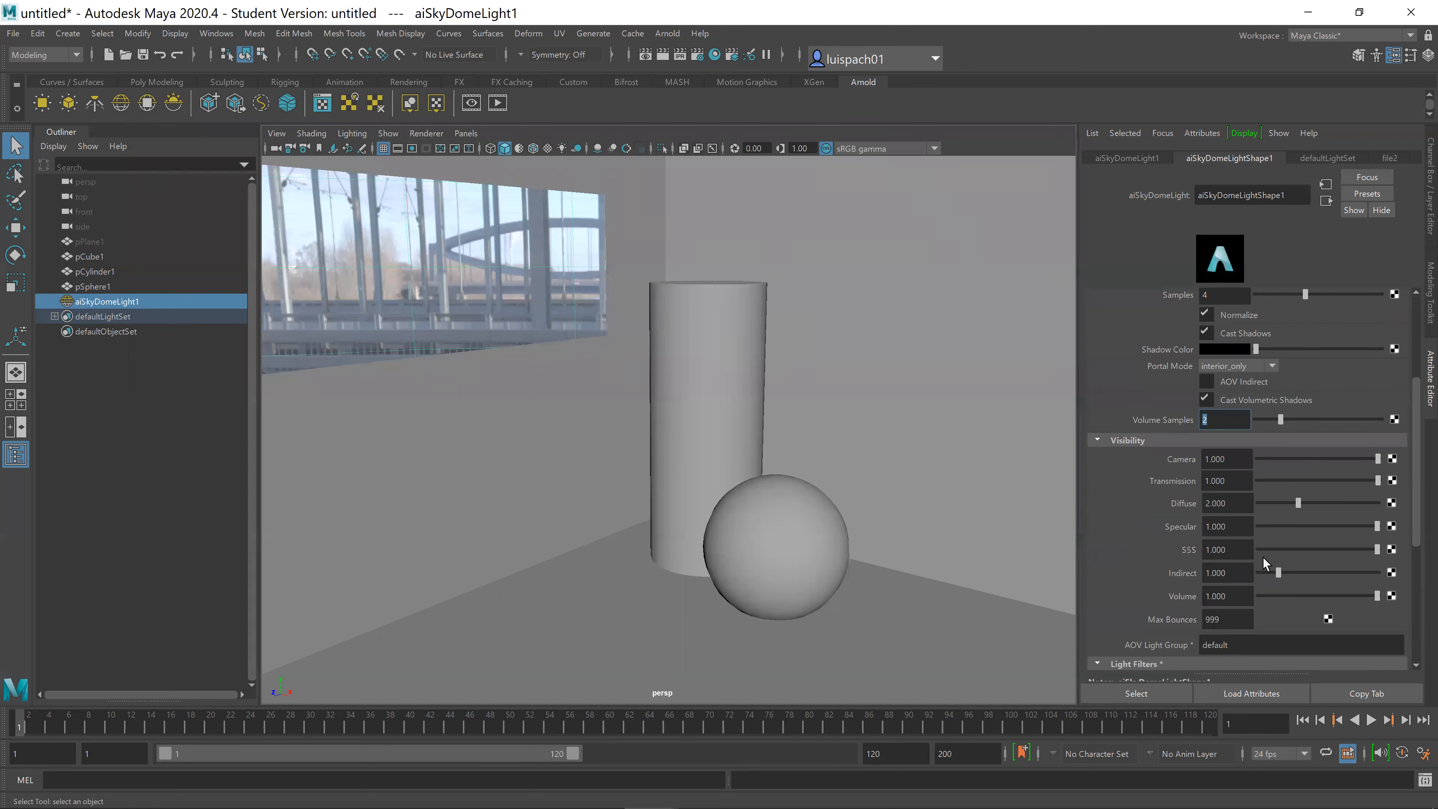
pyautogui.scroll(5, 1163, 593)
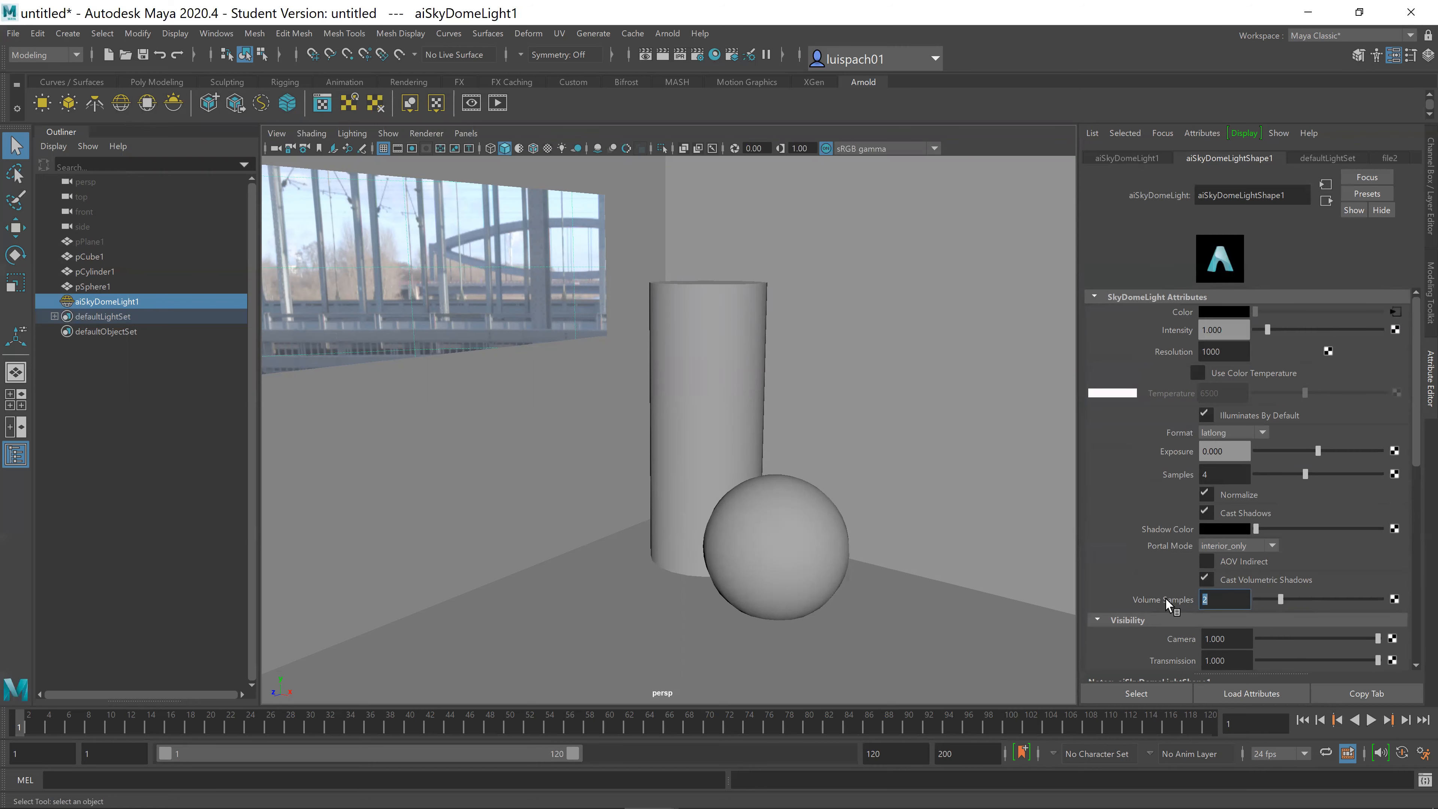
# Step: Select the room cube and open the attributes of its lambert1 material
pyautogui.click(856, 311)
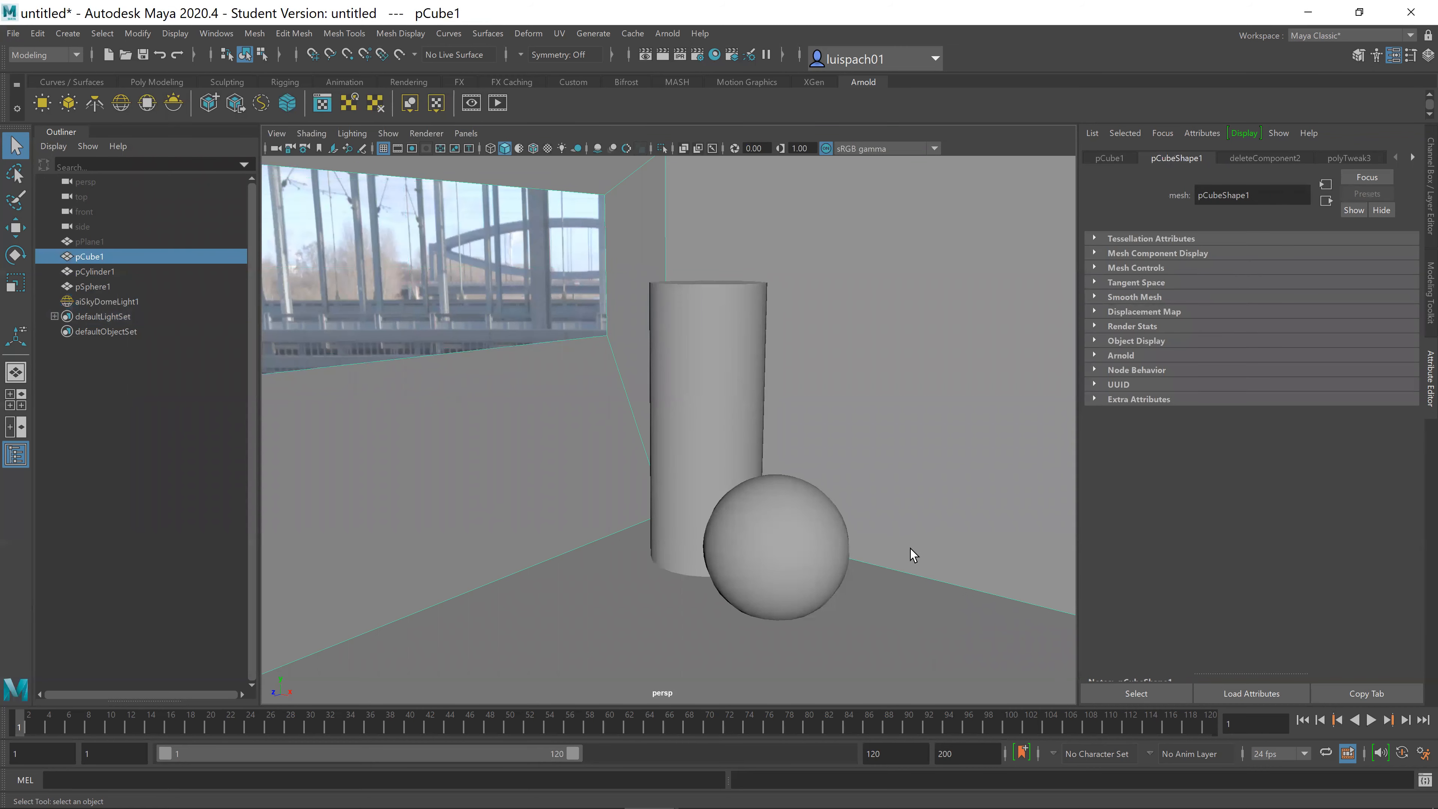
pyautogui.click(1412, 158)
pyautogui.click(1412, 157)
pyautogui.click(1412, 158)
pyautogui.click(1412, 158)
pyautogui.click(1359, 159)
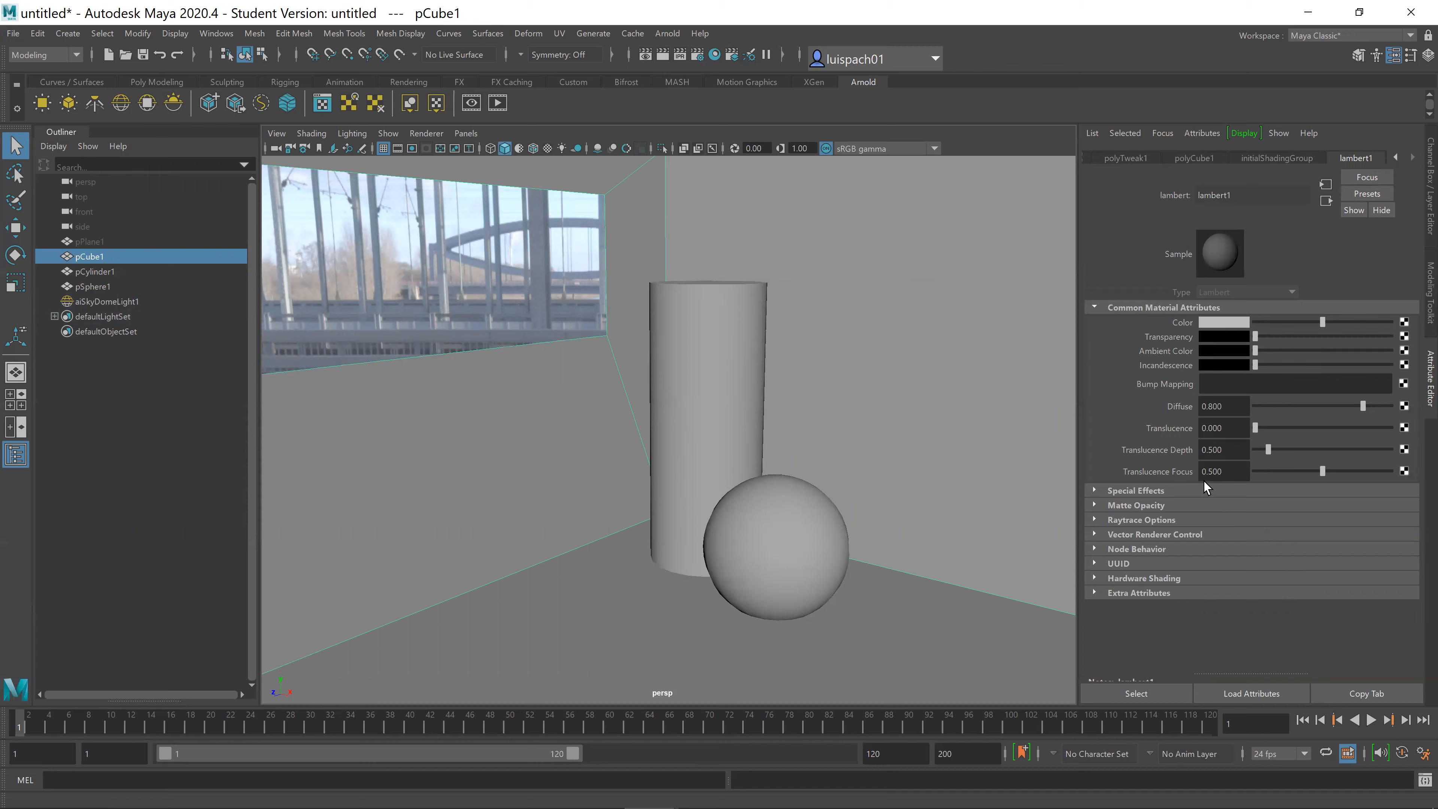
# Step: Examine the Matte Opacity and Raytrace Options attributes of the lambert1 material
pyautogui.click(1158, 519)
pyautogui.scroll(-2, 1142, 608)
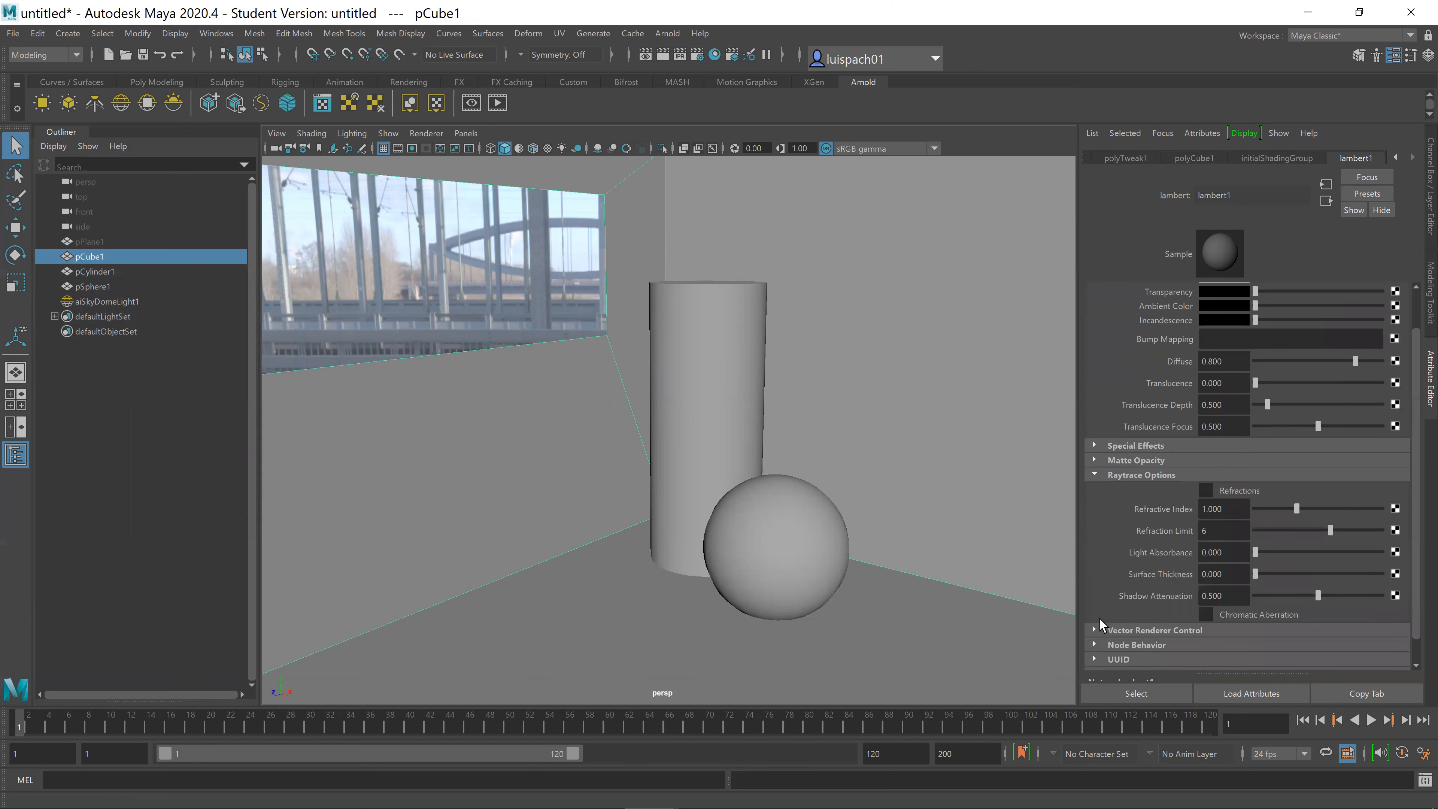
pyautogui.click(1134, 464)
pyautogui.click(1115, 442)
pyautogui.click(1115, 445)
pyautogui.scroll(-3, 1110, 584)
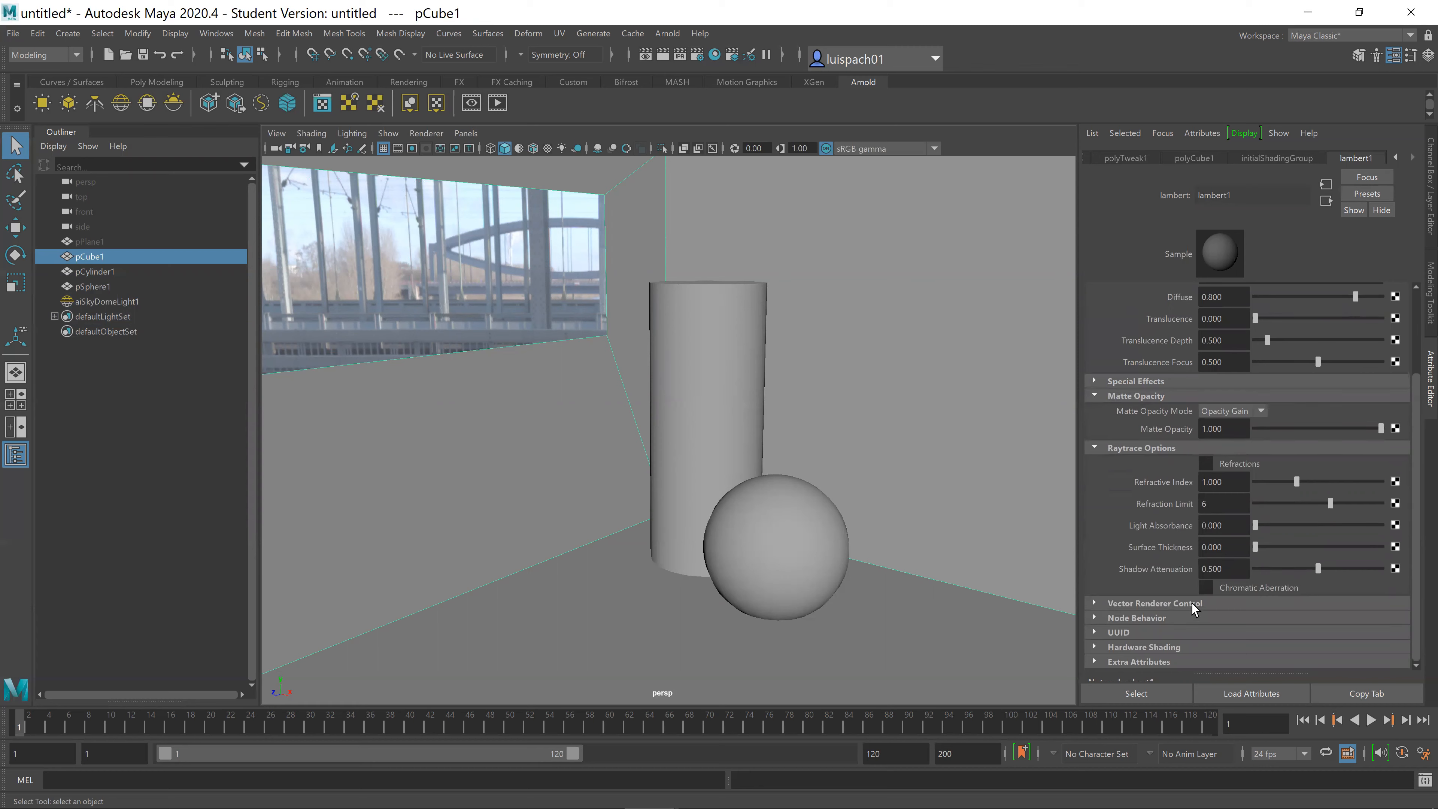
pyautogui.scroll(5, 1305, 365)
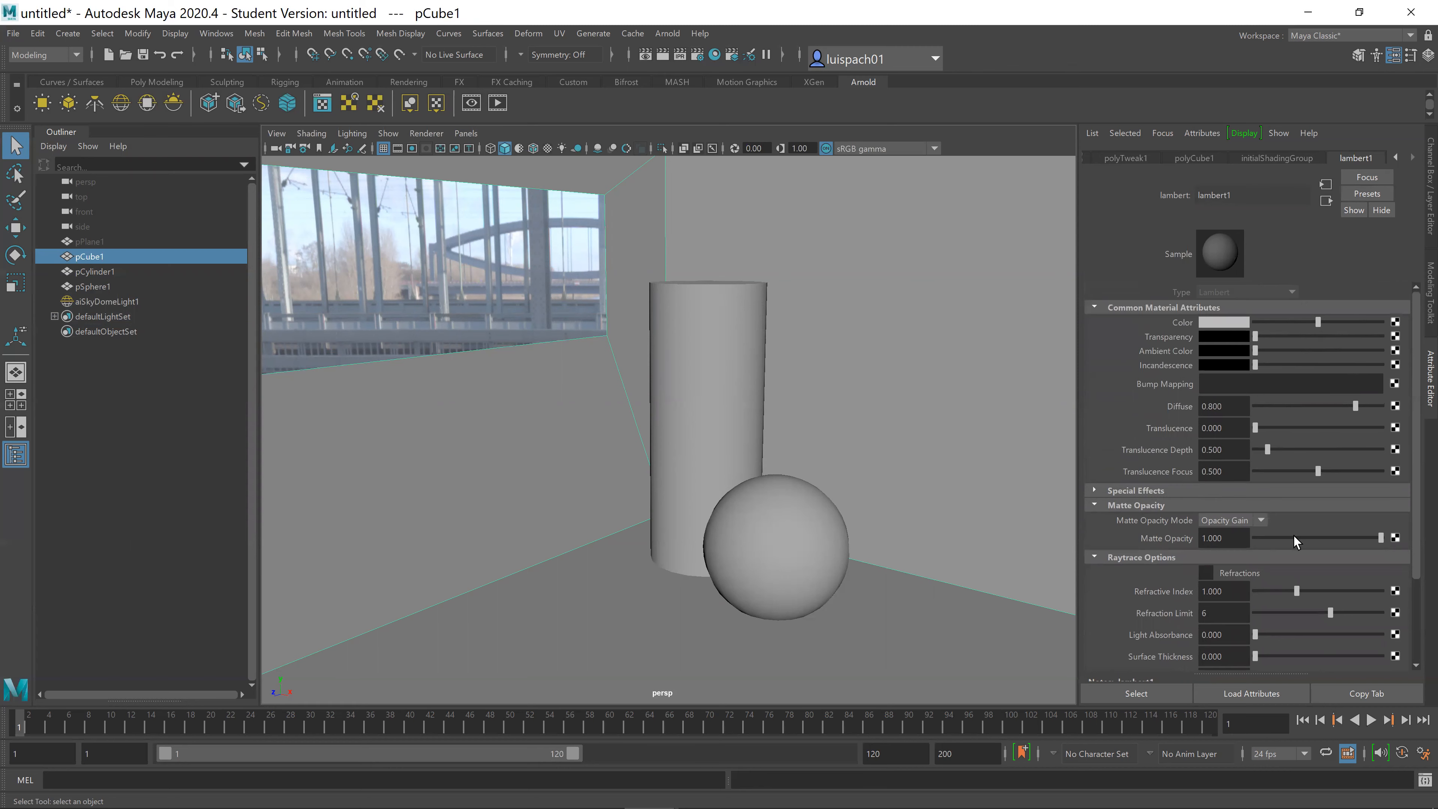
pyautogui.scroll(-5, 1297, 535)
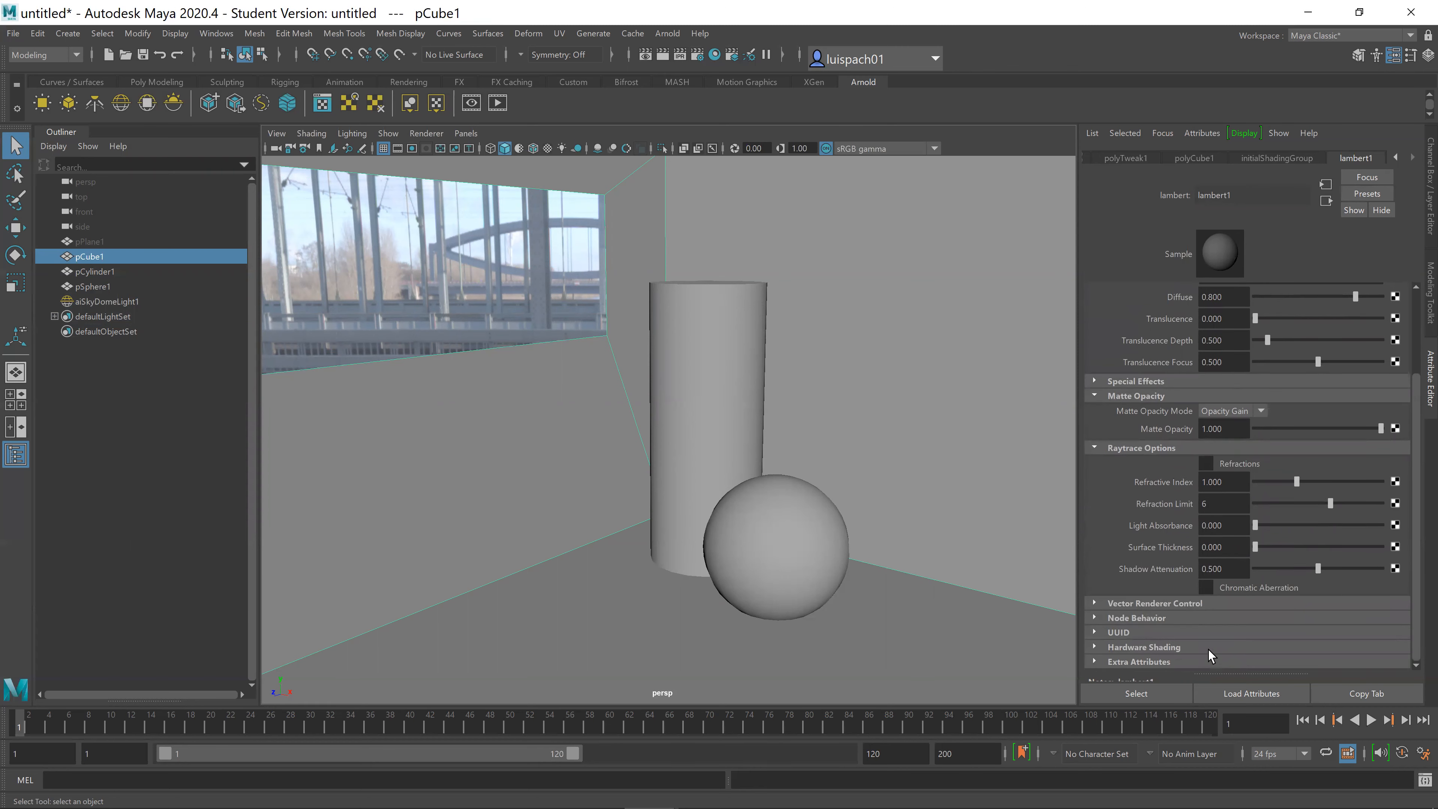
# Step: Set lambert1's Shadow Attenuation to 1 and render the scene in the Arnold RenderView
pyautogui.click(1235, 570)
pyautogui.doubleClick(1236, 570)
pyautogui.click(470, 102)
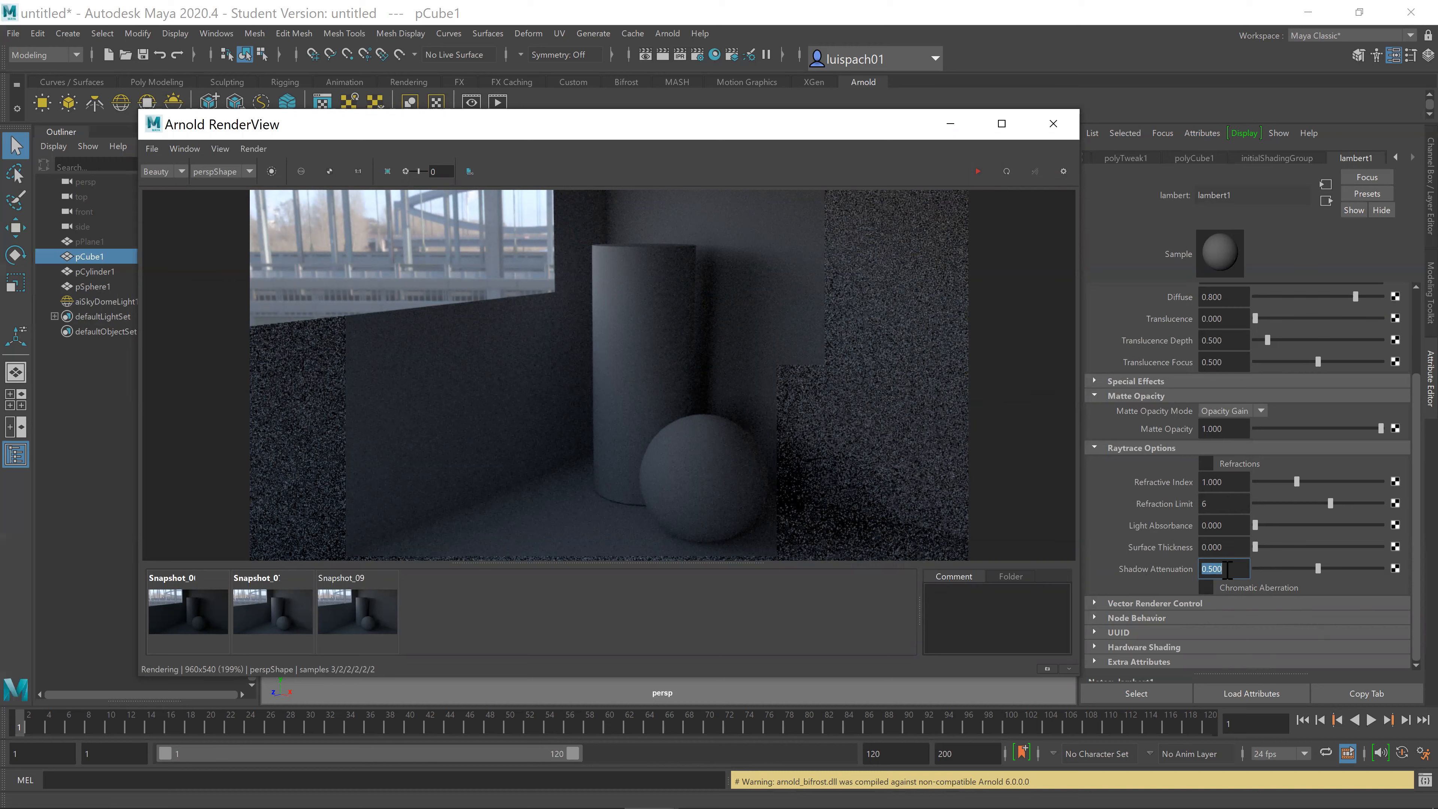
pyautogui.write('1')
pyautogui.press('Return')
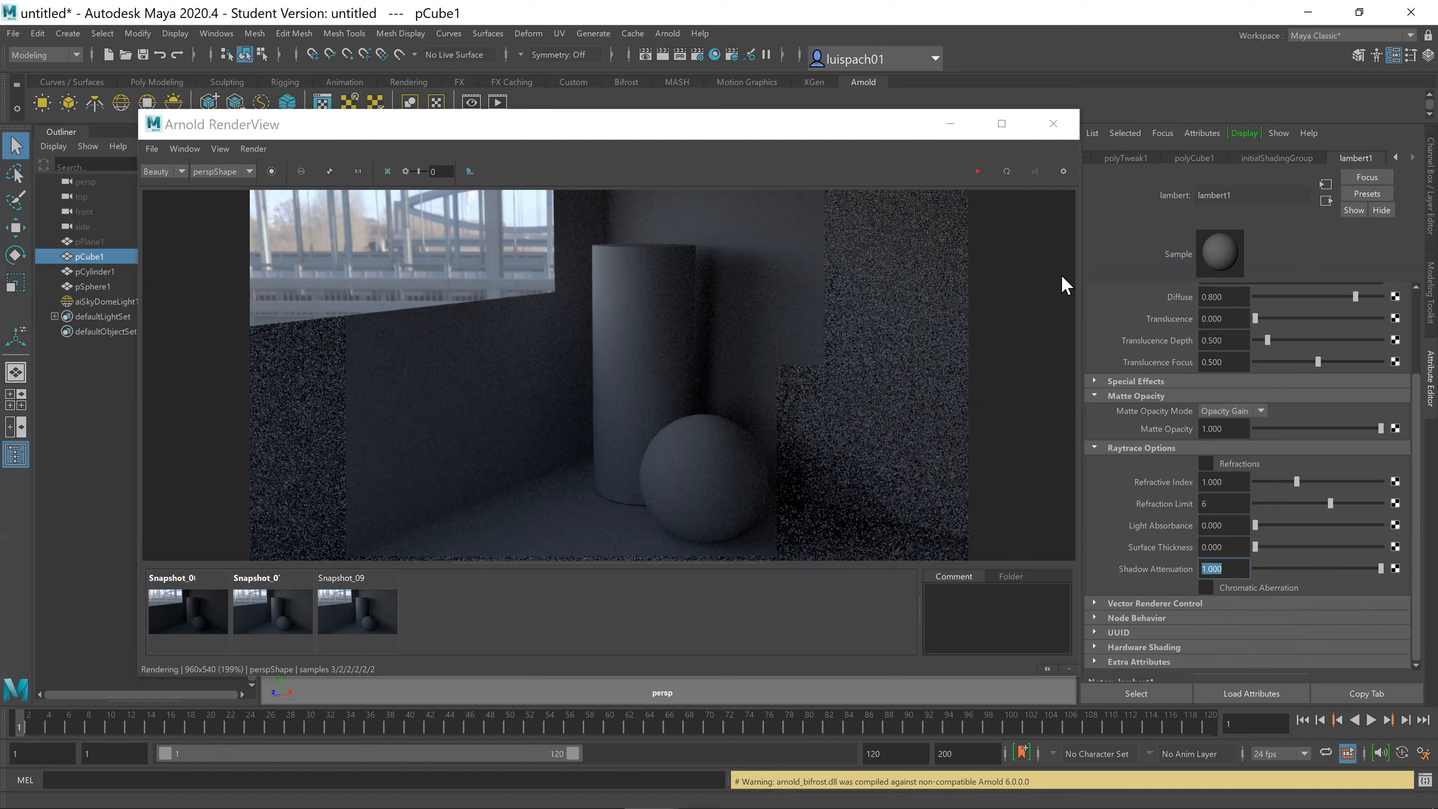
pyautogui.click(978, 171)
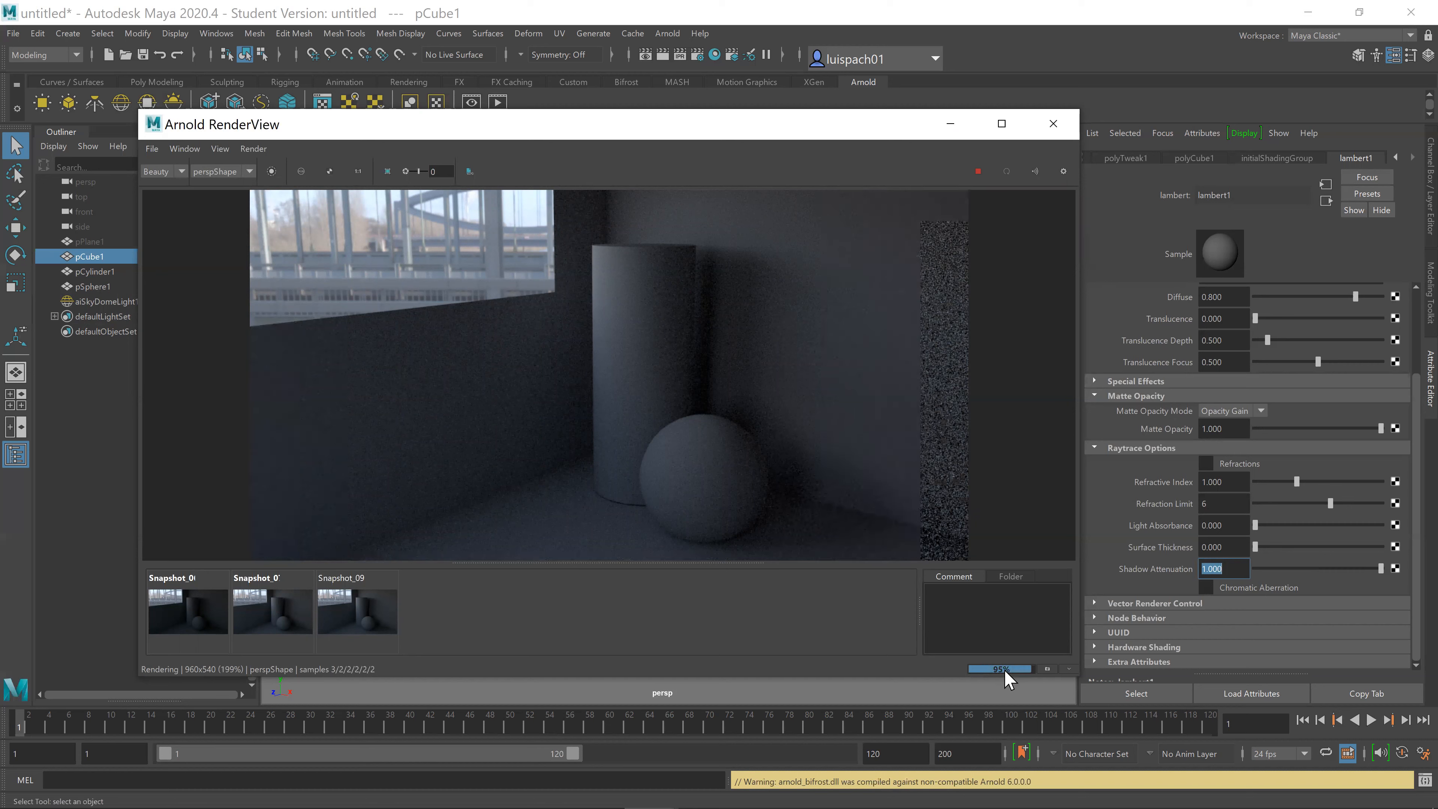
# Step: Compare a snapshot of the new render with the previous one, delete the new snapshot and return to the live render
pyautogui.click(375, 614)
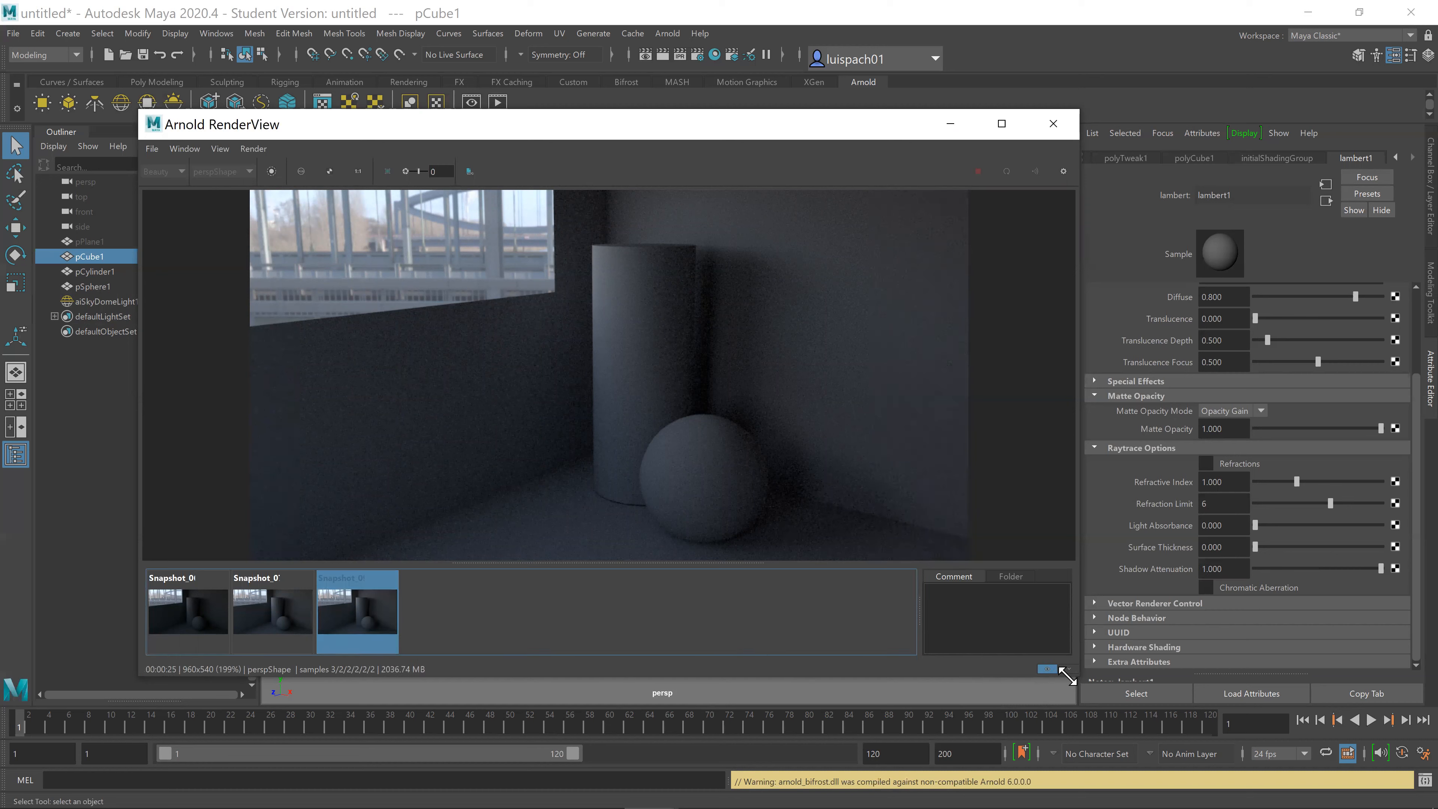
pyautogui.click(1049, 667)
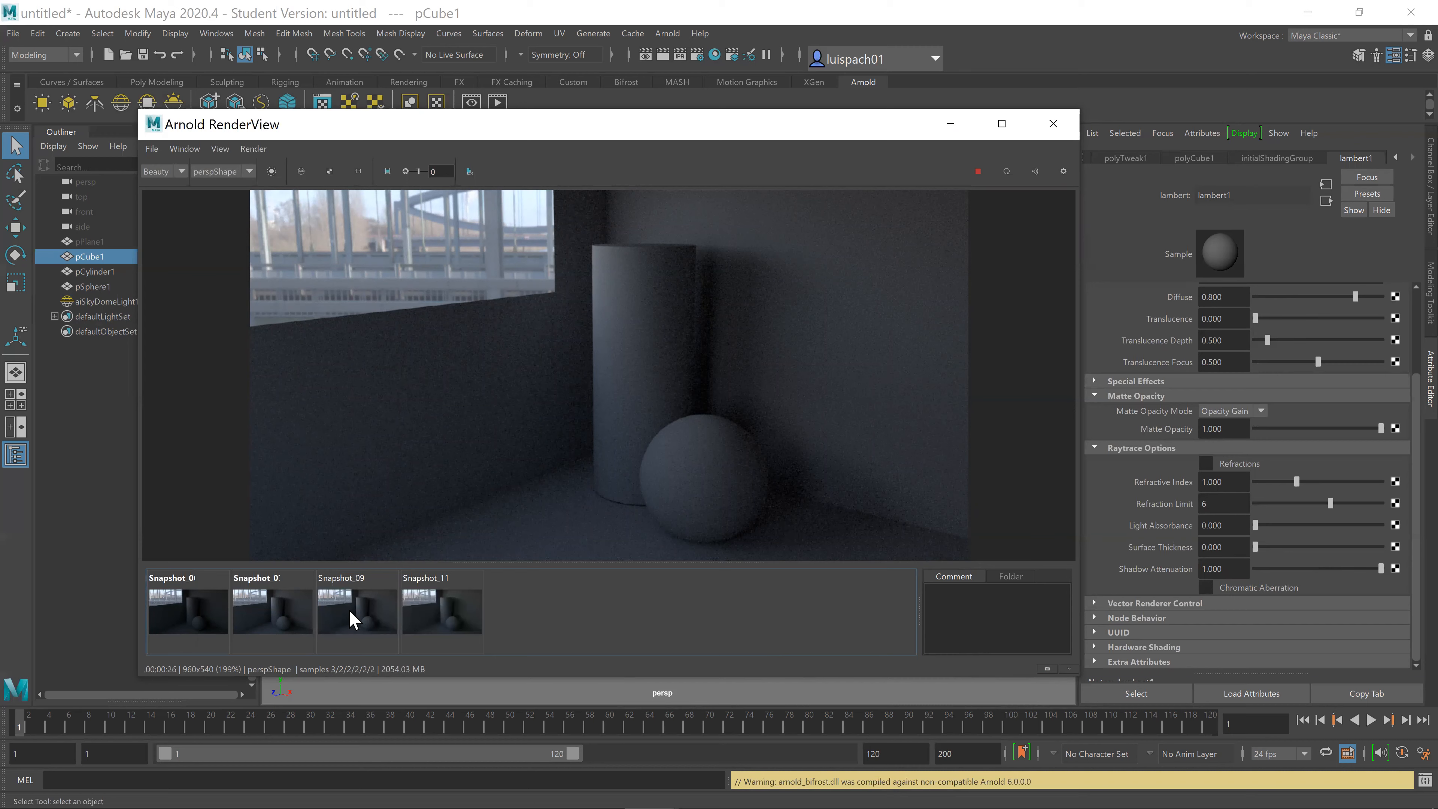
pyautogui.click(439, 618)
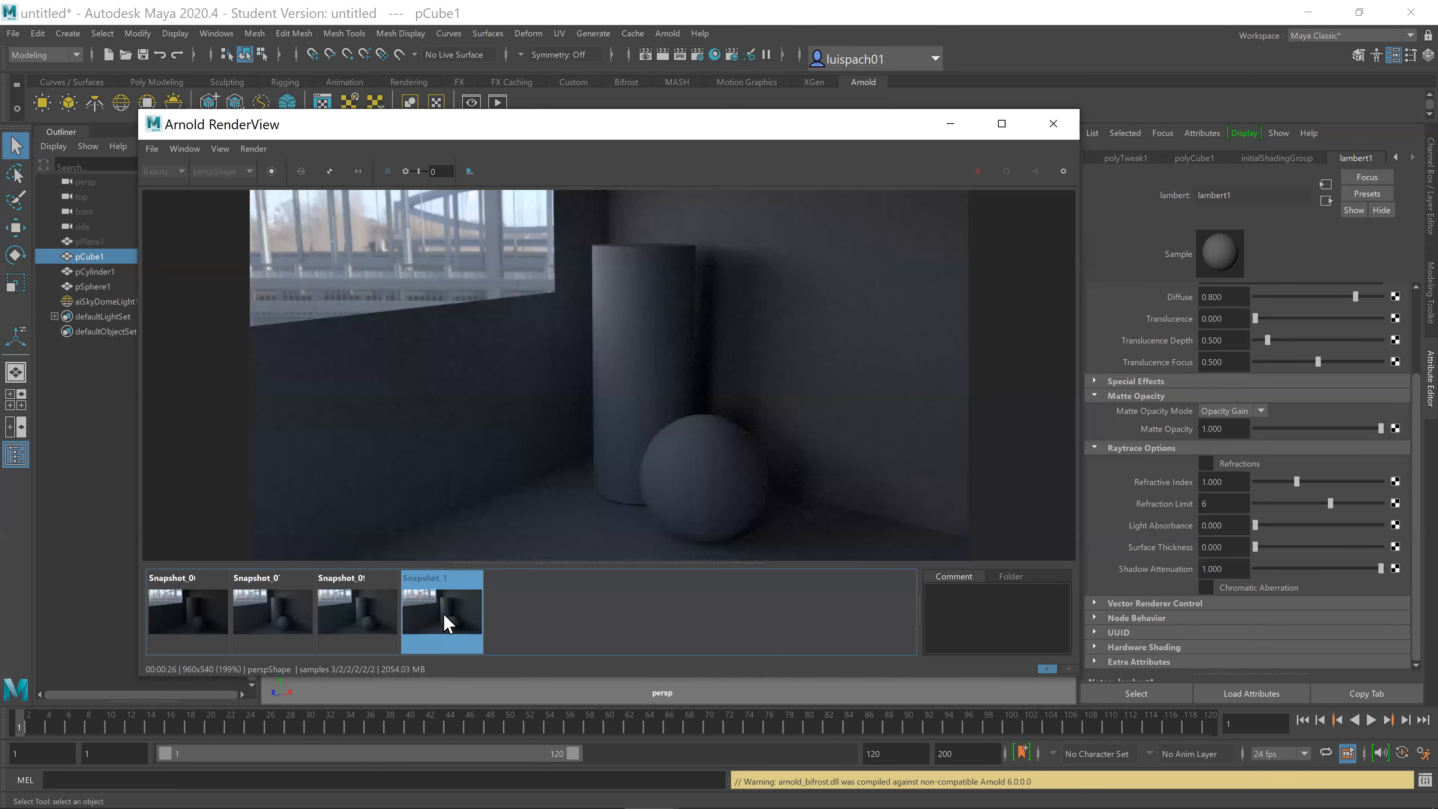
pyautogui.press('Delete')
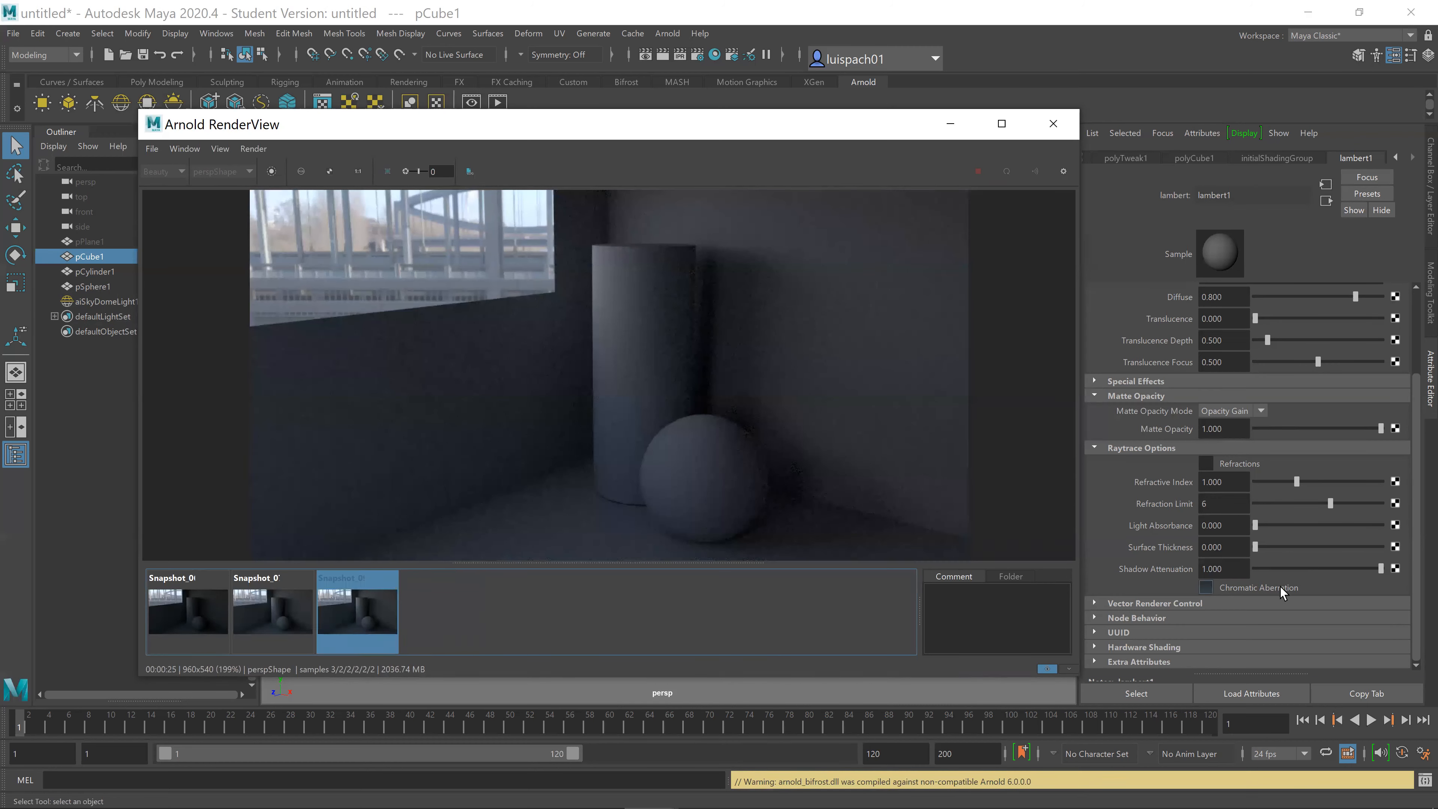
pyautogui.click(1046, 669)
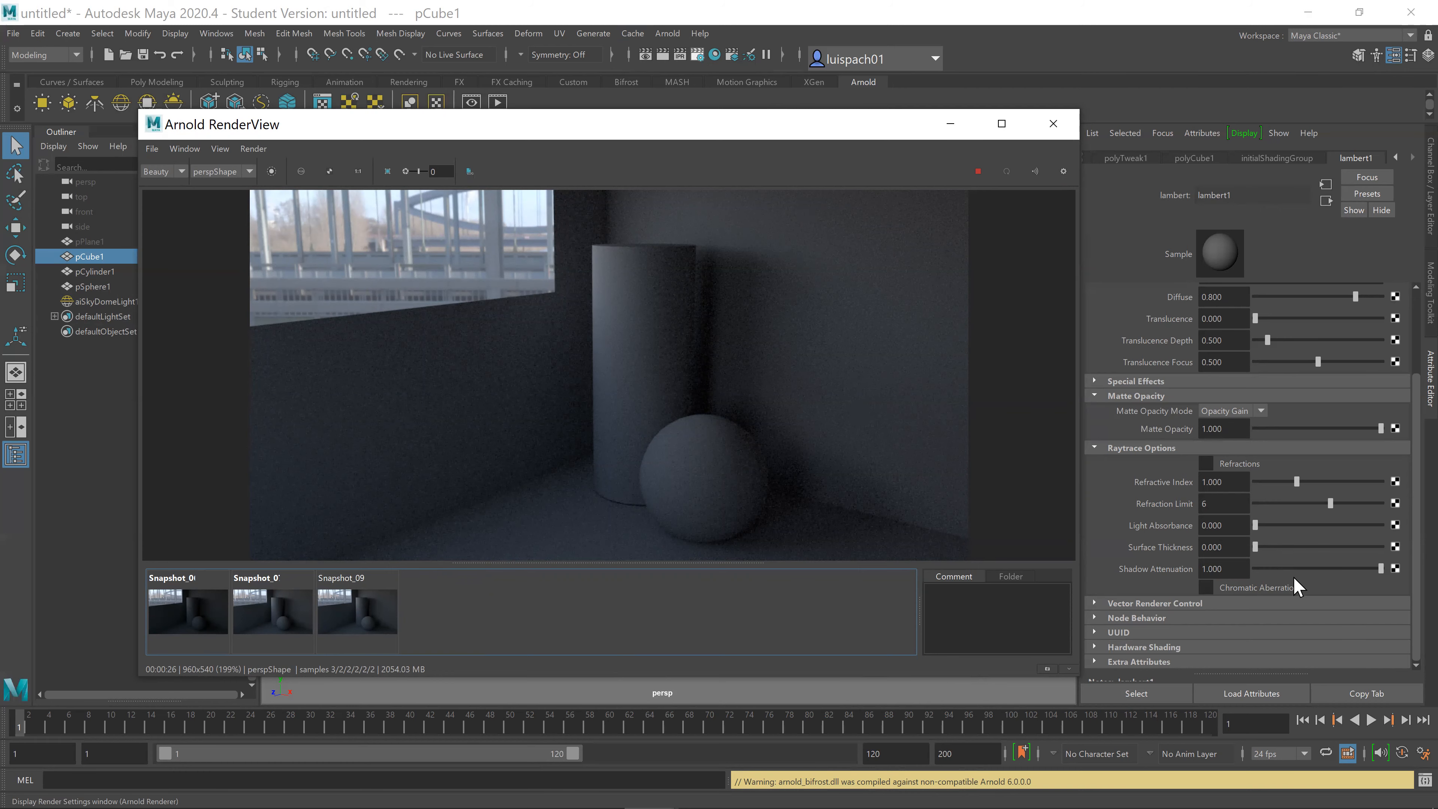
# Step: Review the Common, System, AOVs and Diagnostics sections of the render settings
pyautogui.scroll(-3, 1224, 544)
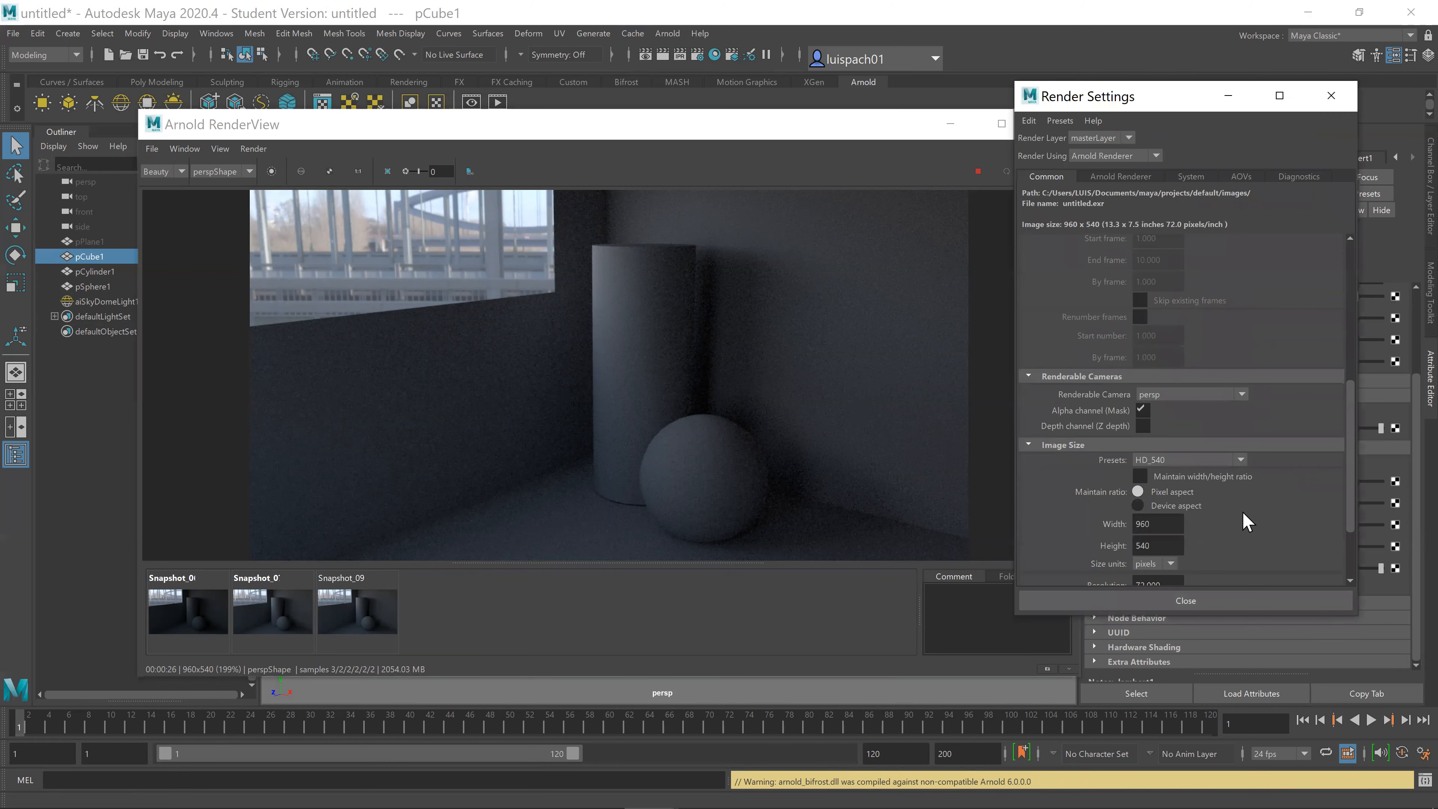
pyautogui.scroll(-4, 1242, 511)
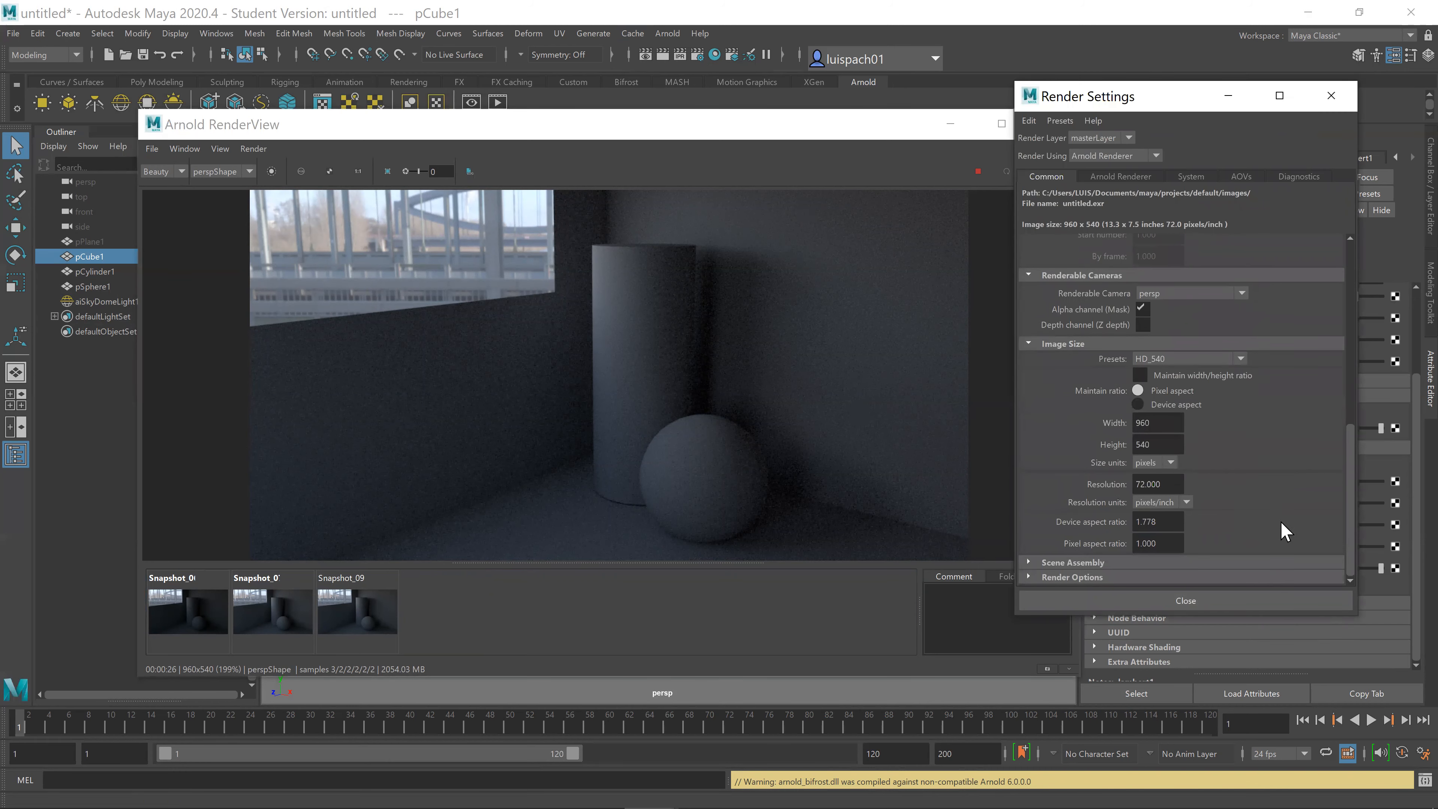
pyautogui.scroll(10, 1253, 520)
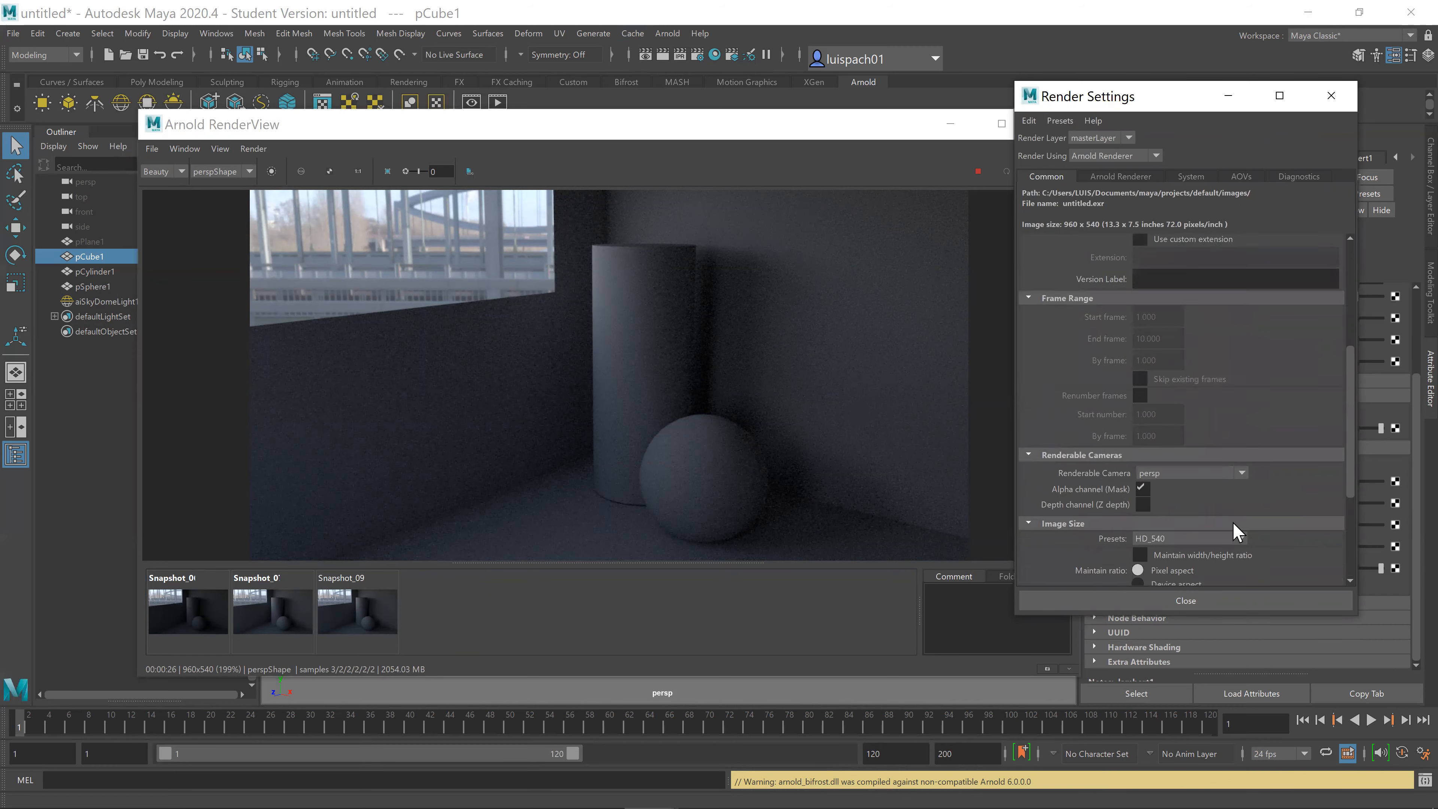
pyautogui.scroll(3, 1253, 497)
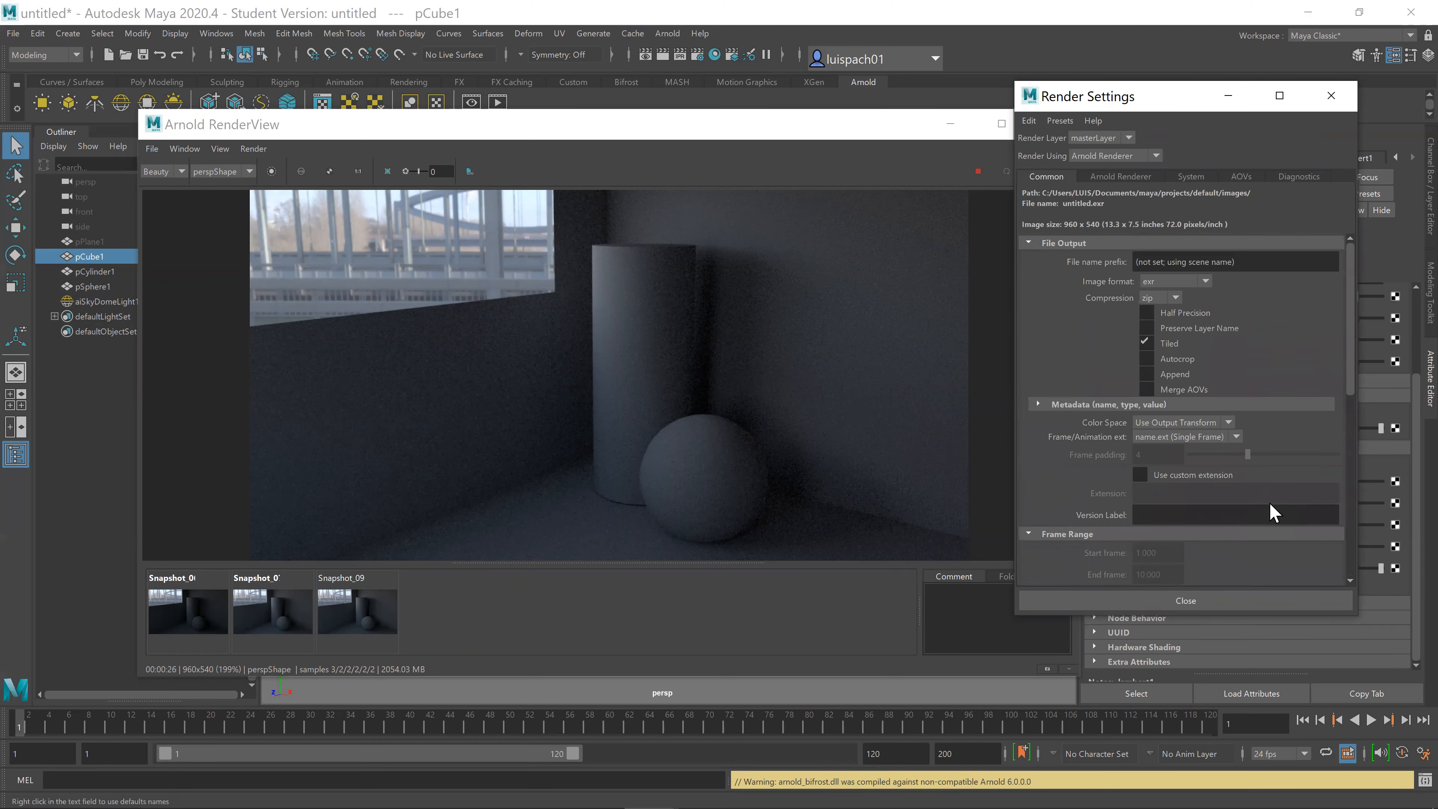
pyautogui.scroll(-15, 1270, 503)
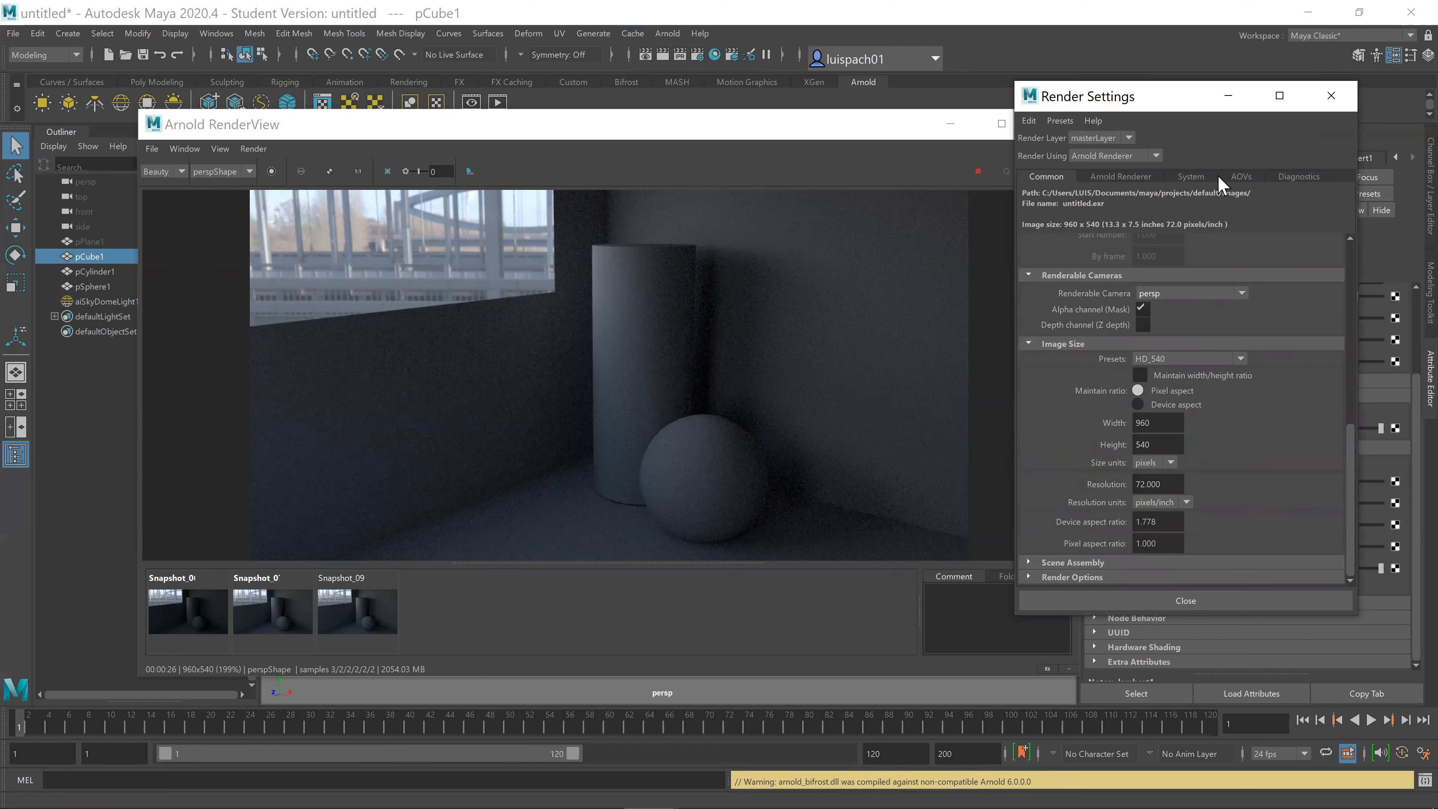
pyautogui.click(1196, 177)
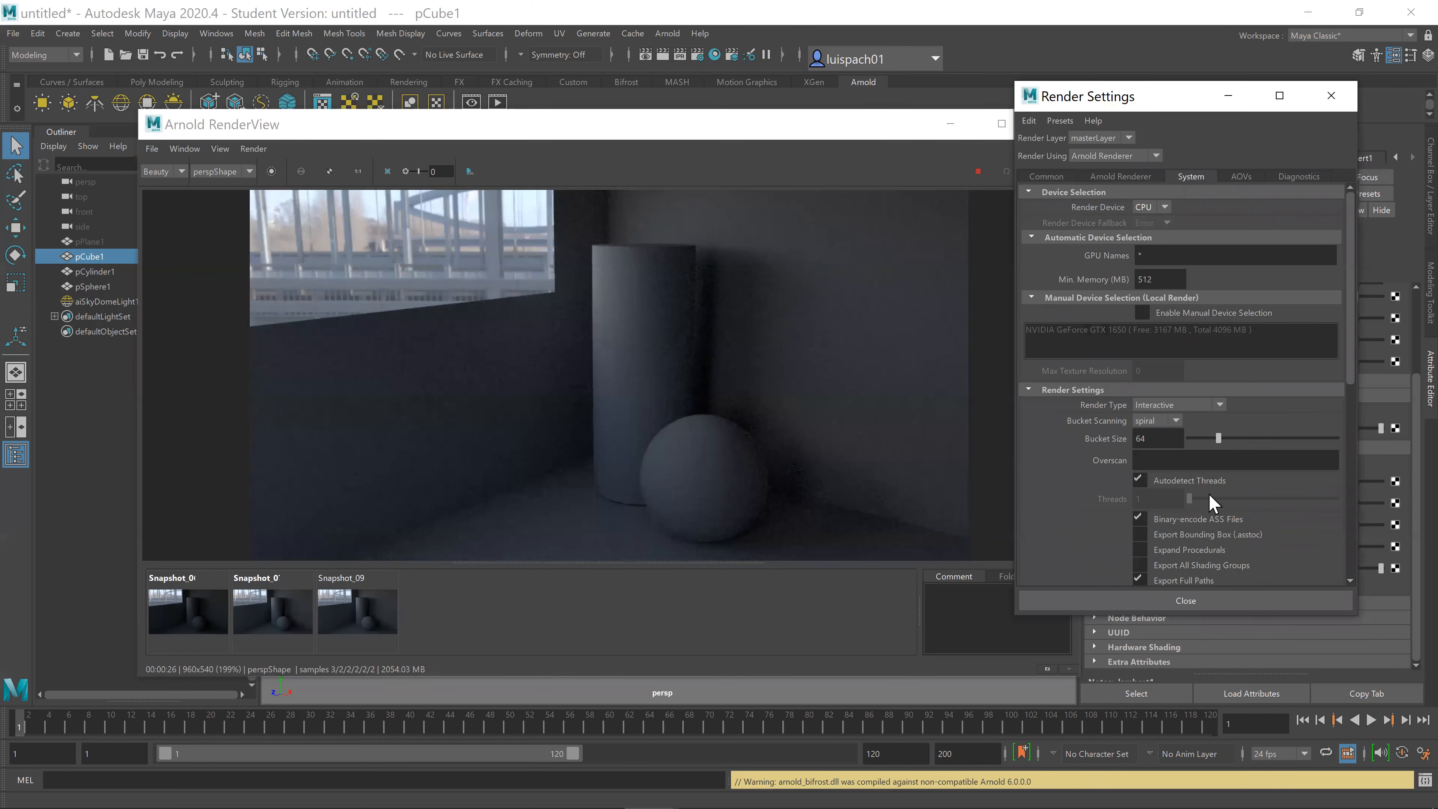
pyautogui.click(1243, 178)
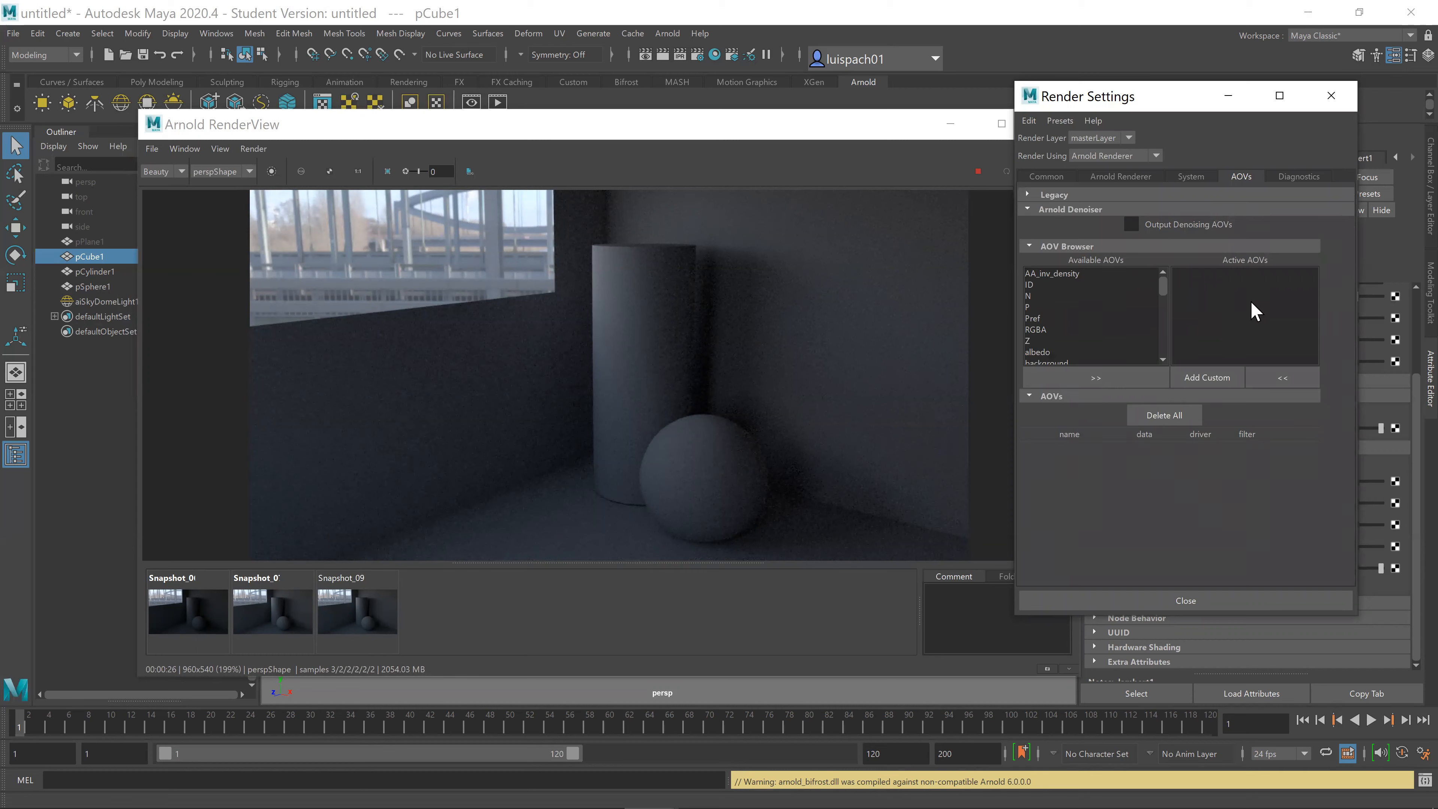
pyautogui.click(1284, 176)
pyautogui.click(1241, 177)
pyautogui.click(1201, 178)
# Step: Inspect the Arnold renderer's Sampling settings, including the Adaptive Sampling and Clamping options
pyautogui.click(1140, 178)
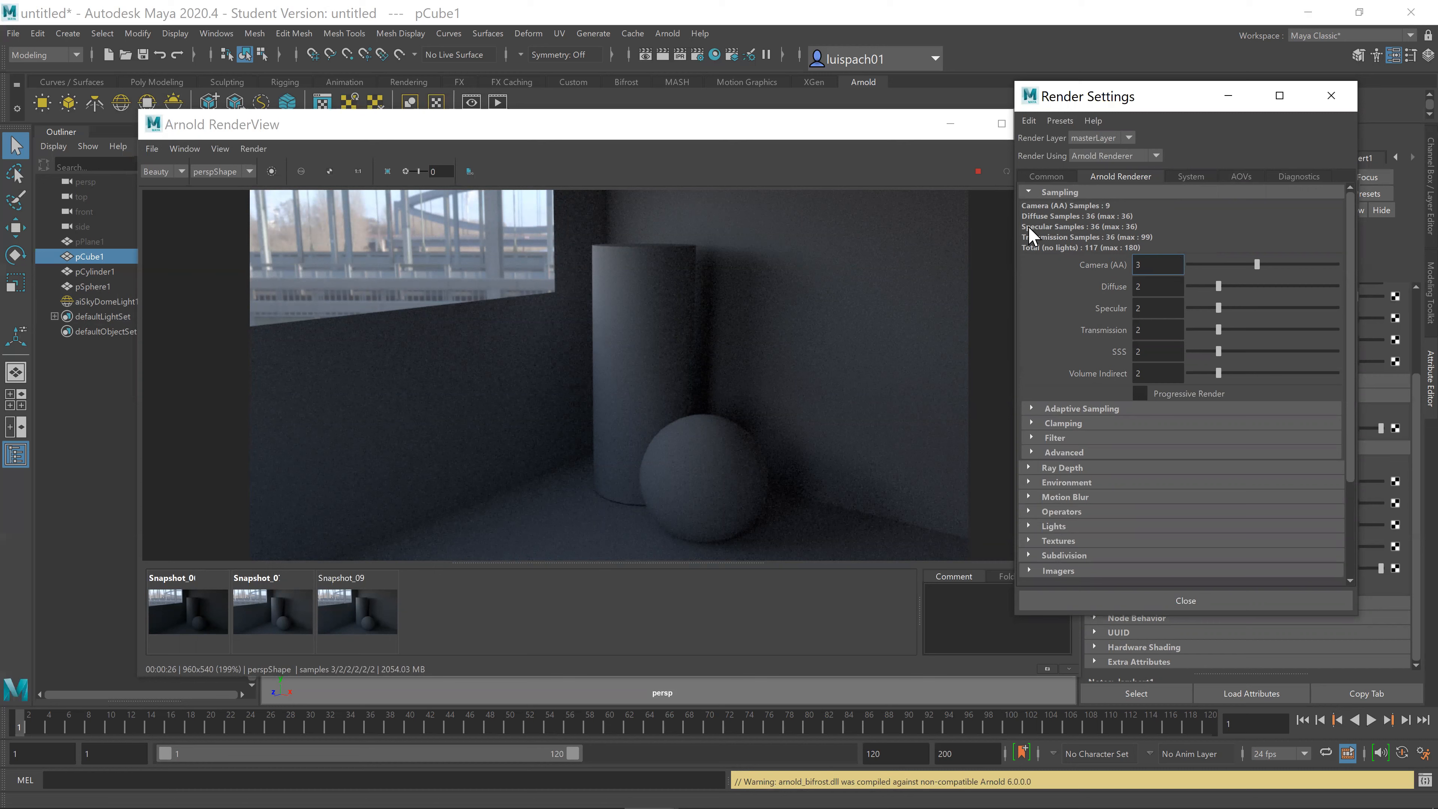
pyautogui.click(1060, 425)
pyautogui.click(1068, 410)
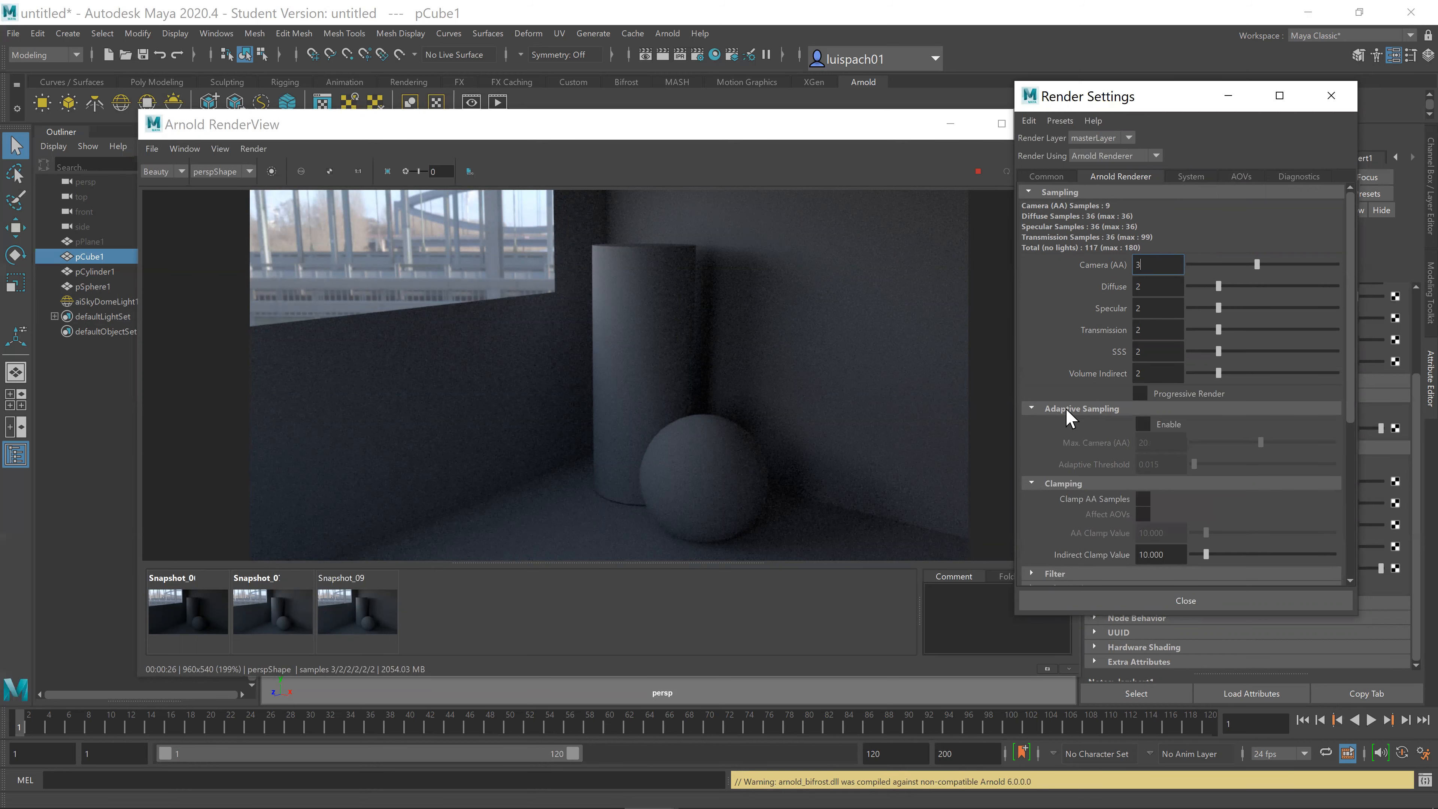
pyautogui.click(1069, 410)
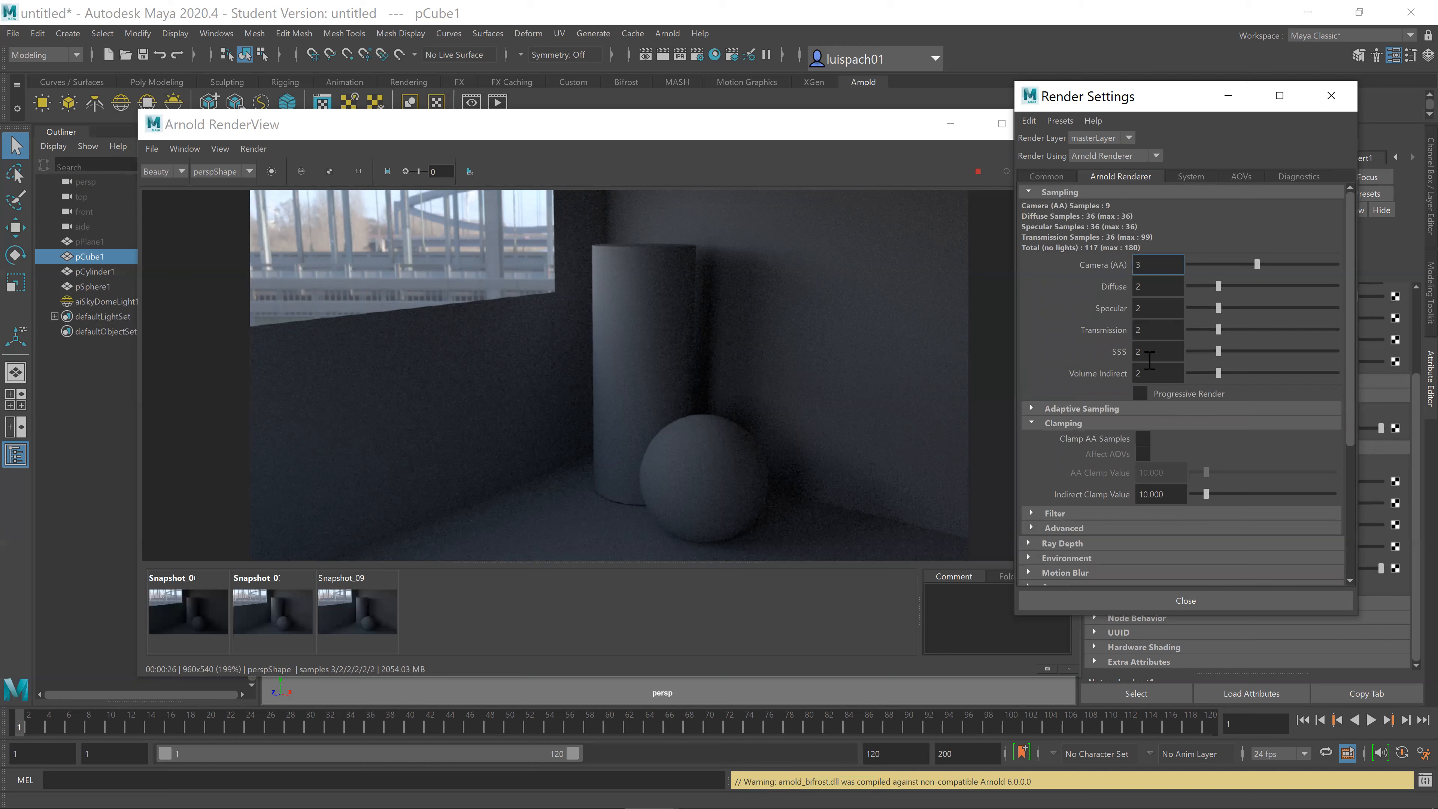
# Step: Set both the Transmission and SSS samples to 0 in the Arnold sampling settings
pyautogui.doubleClick(1145, 287)
pyautogui.doubleClick(1155, 264)
pyautogui.moveTo(1212, 331); pyautogui.dragTo(1171, 329)
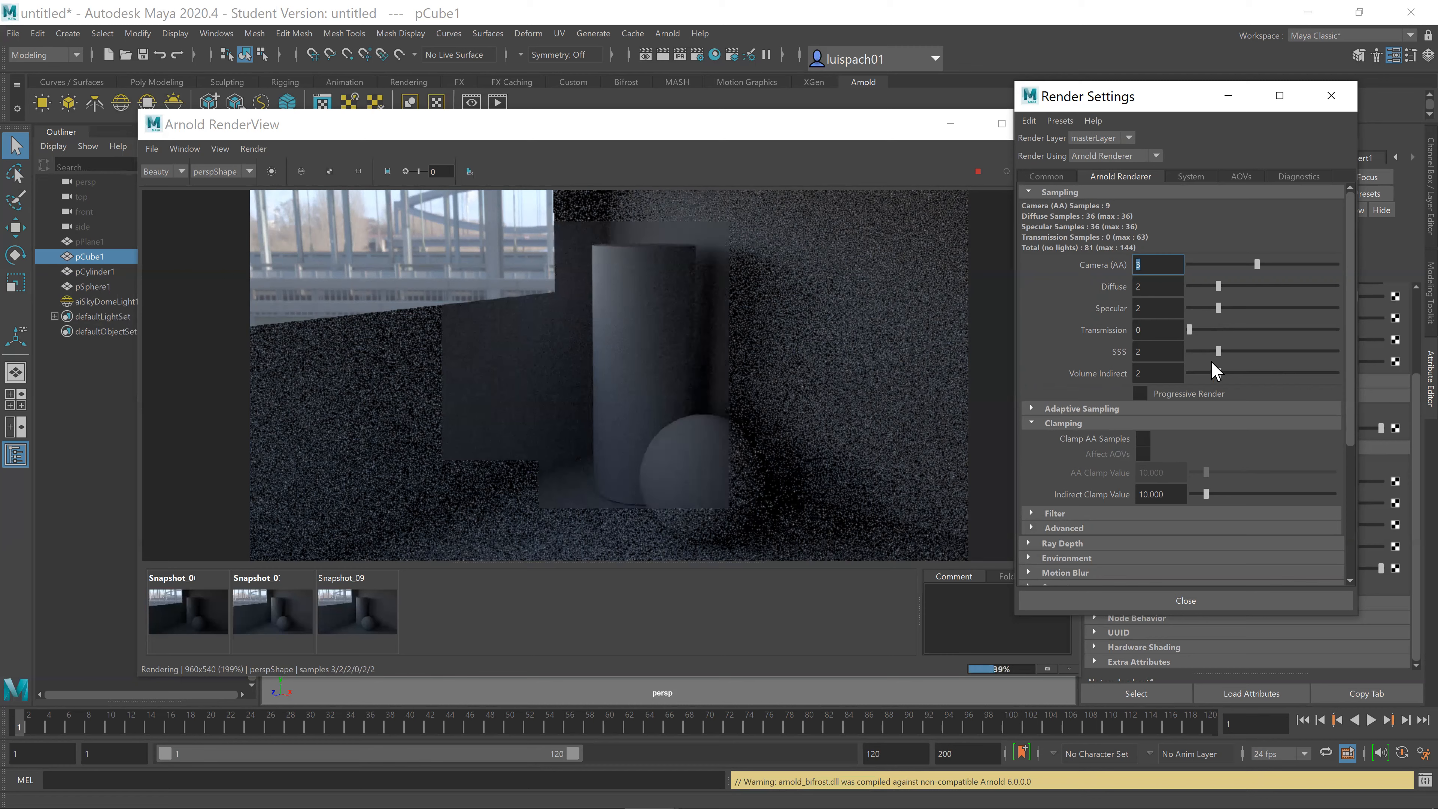
pyautogui.click(1149, 351)
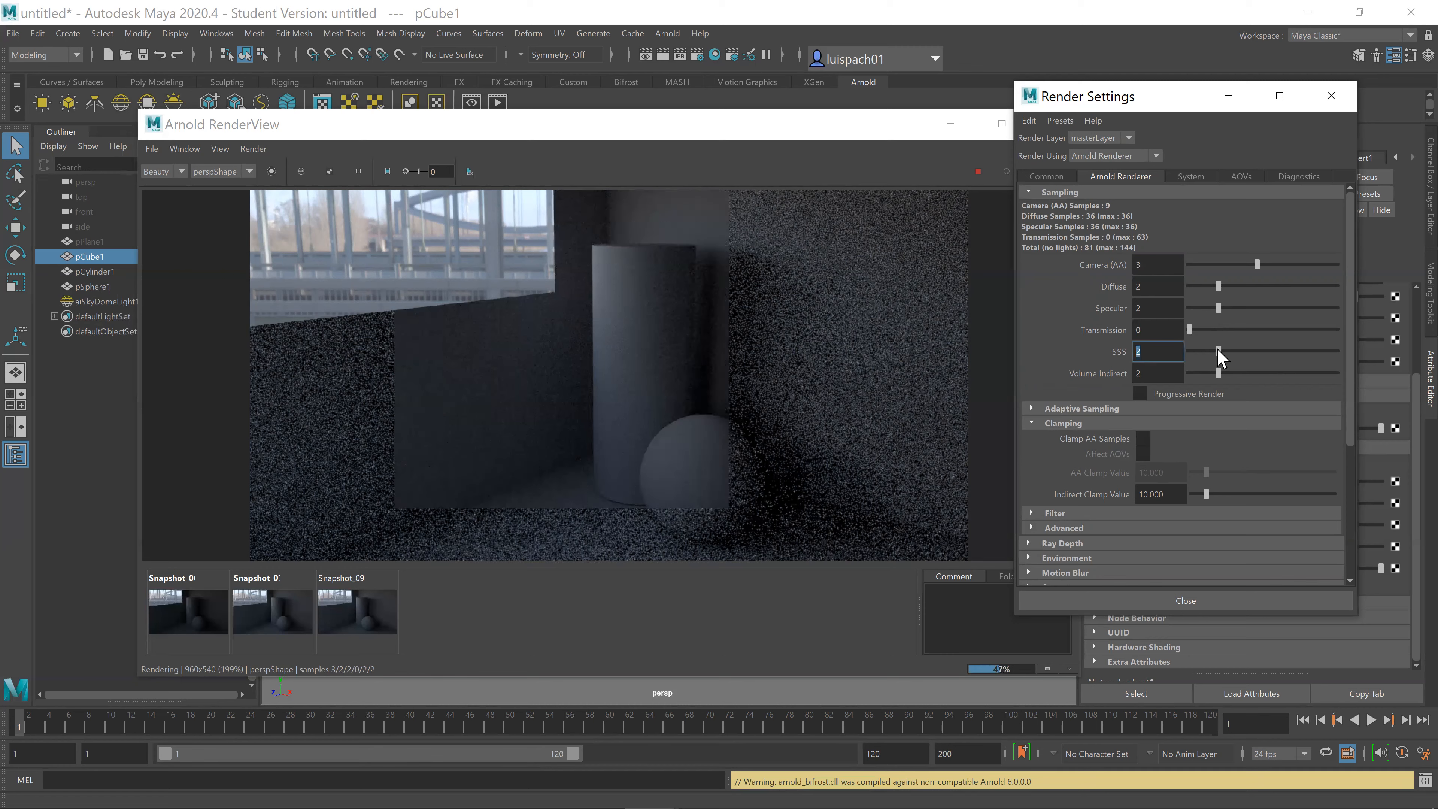
pyautogui.moveTo(1217, 352); pyautogui.dragTo(1189, 353)
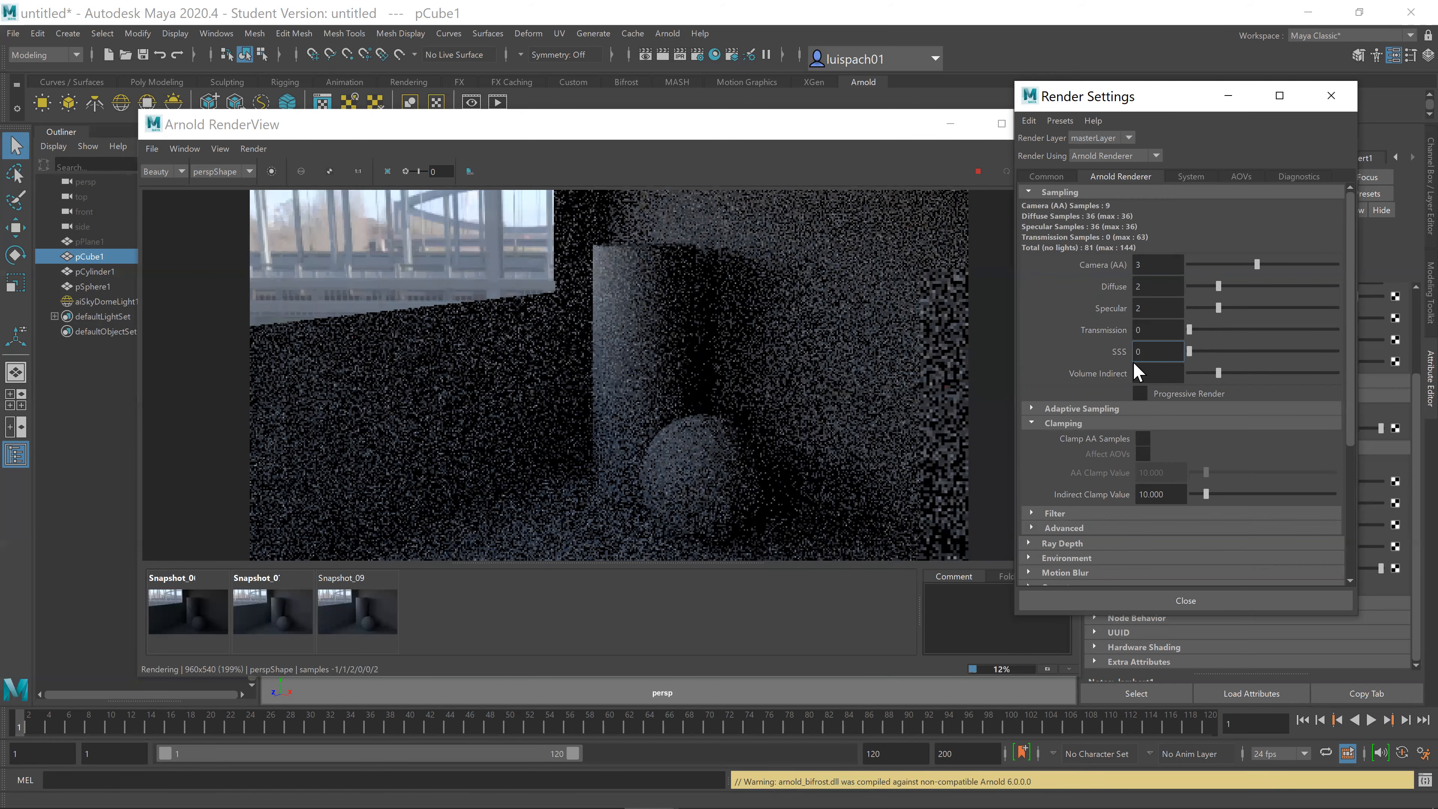
# Step: Set the Specular samples to 4 in the Arnold sampling settings
pyautogui.click(1157, 308)
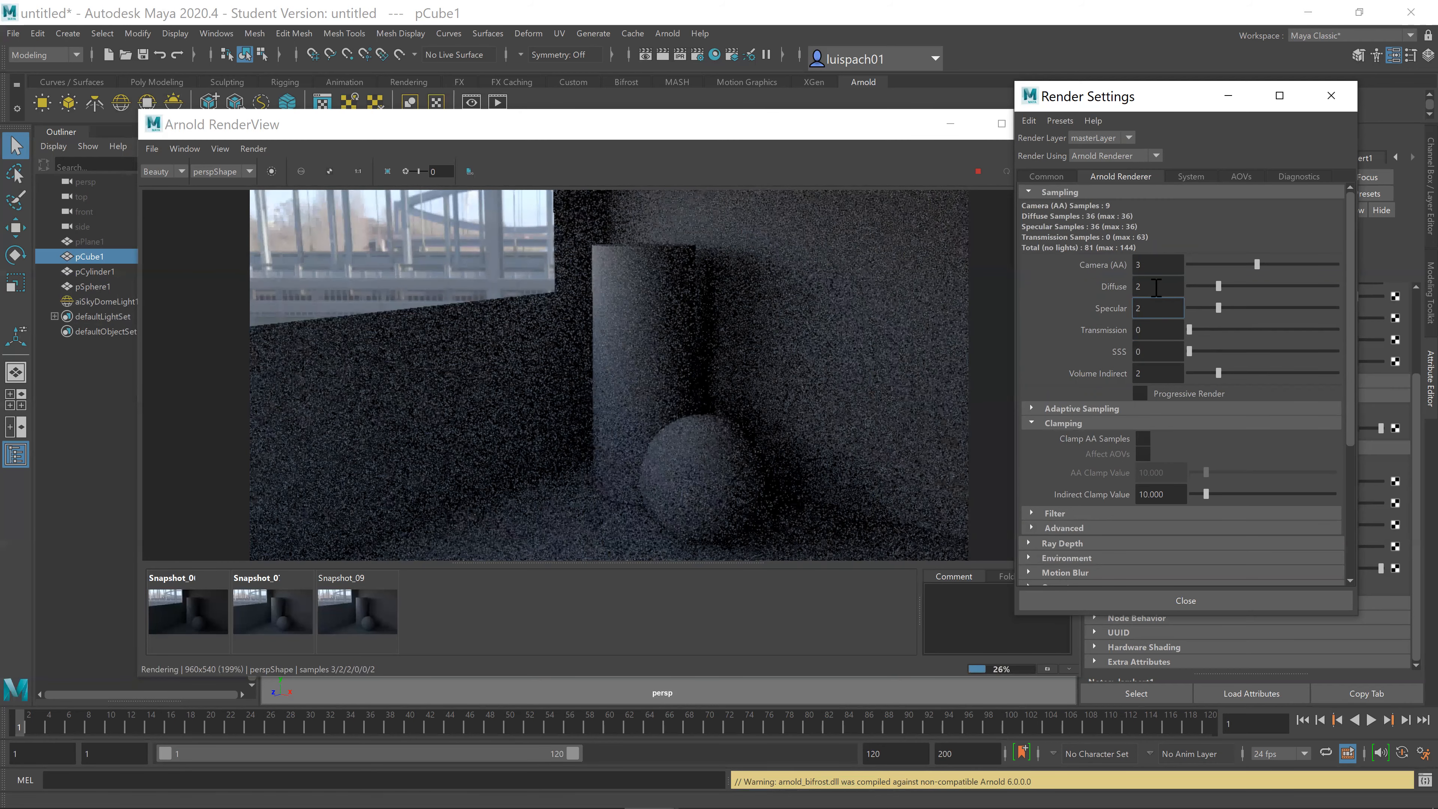
pyautogui.click(1156, 287)
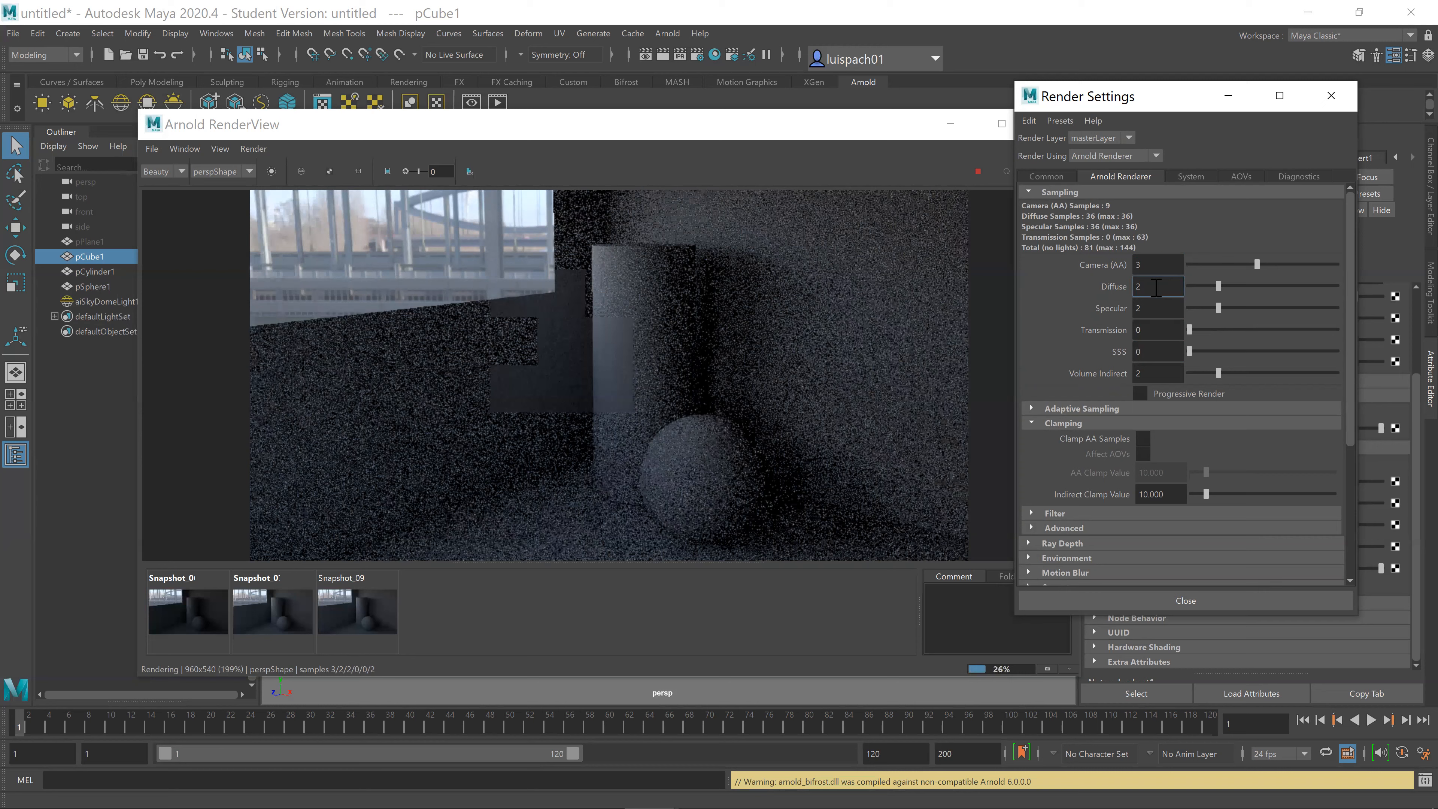
pyautogui.click(1157, 373)
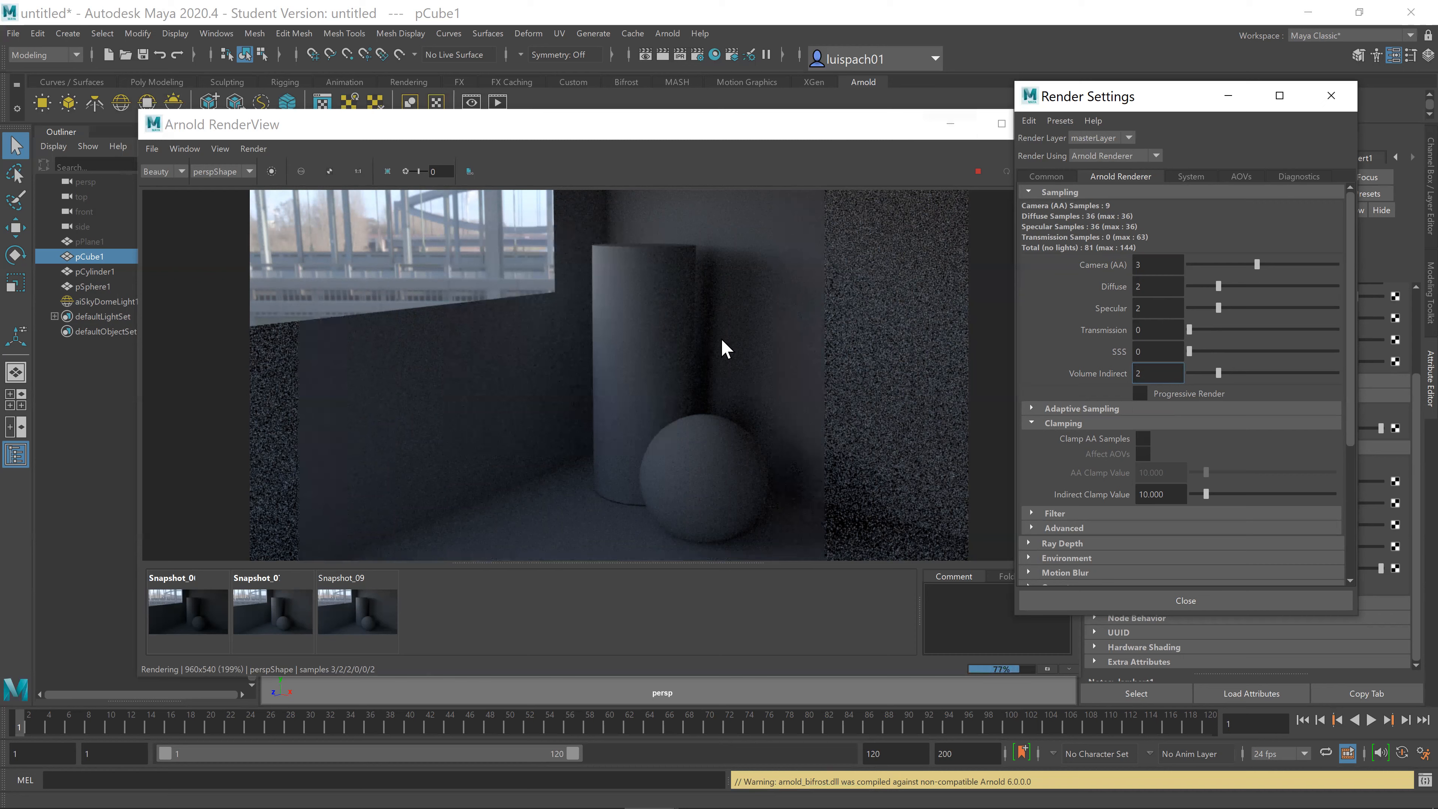
pyautogui.click(1158, 286)
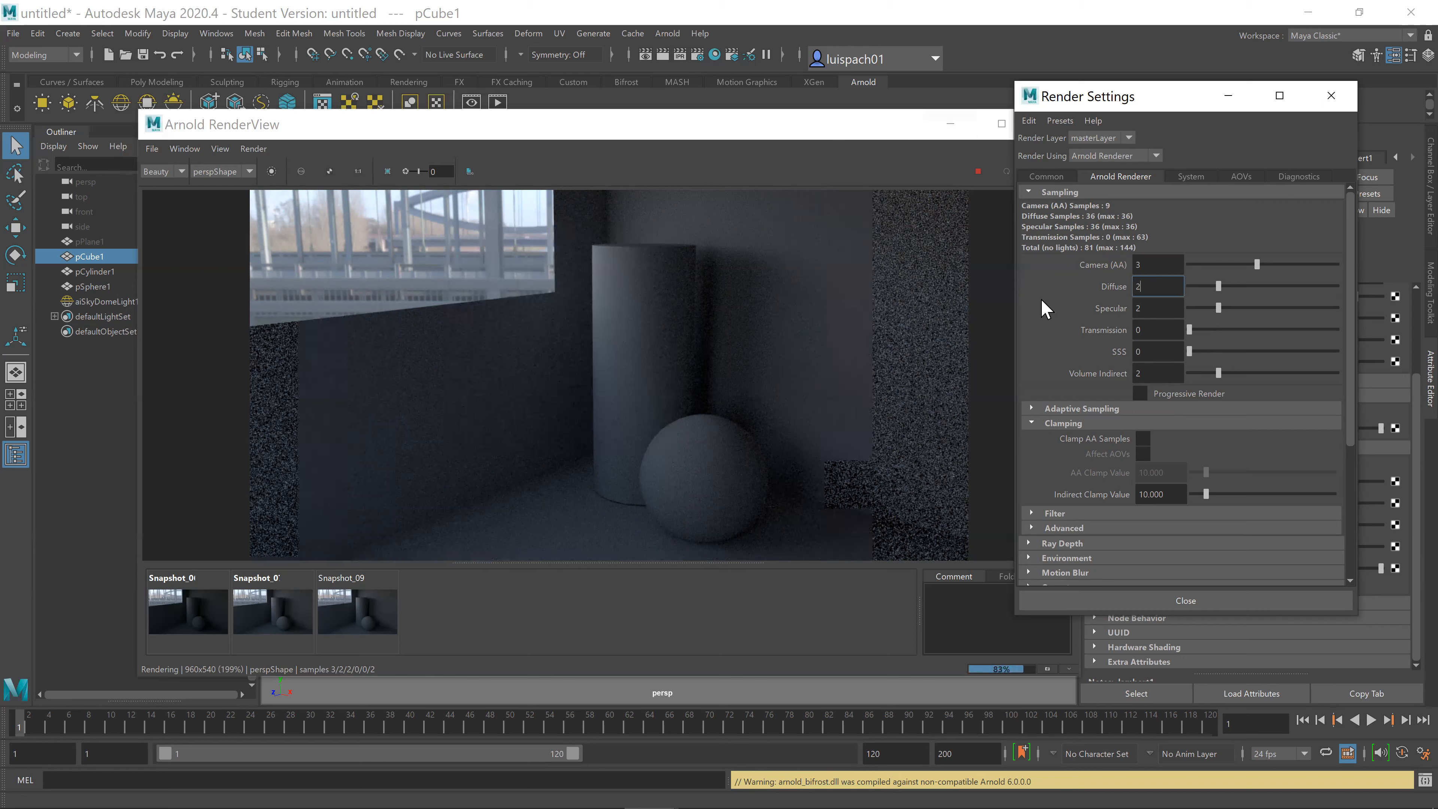
pyautogui.click(1139, 310)
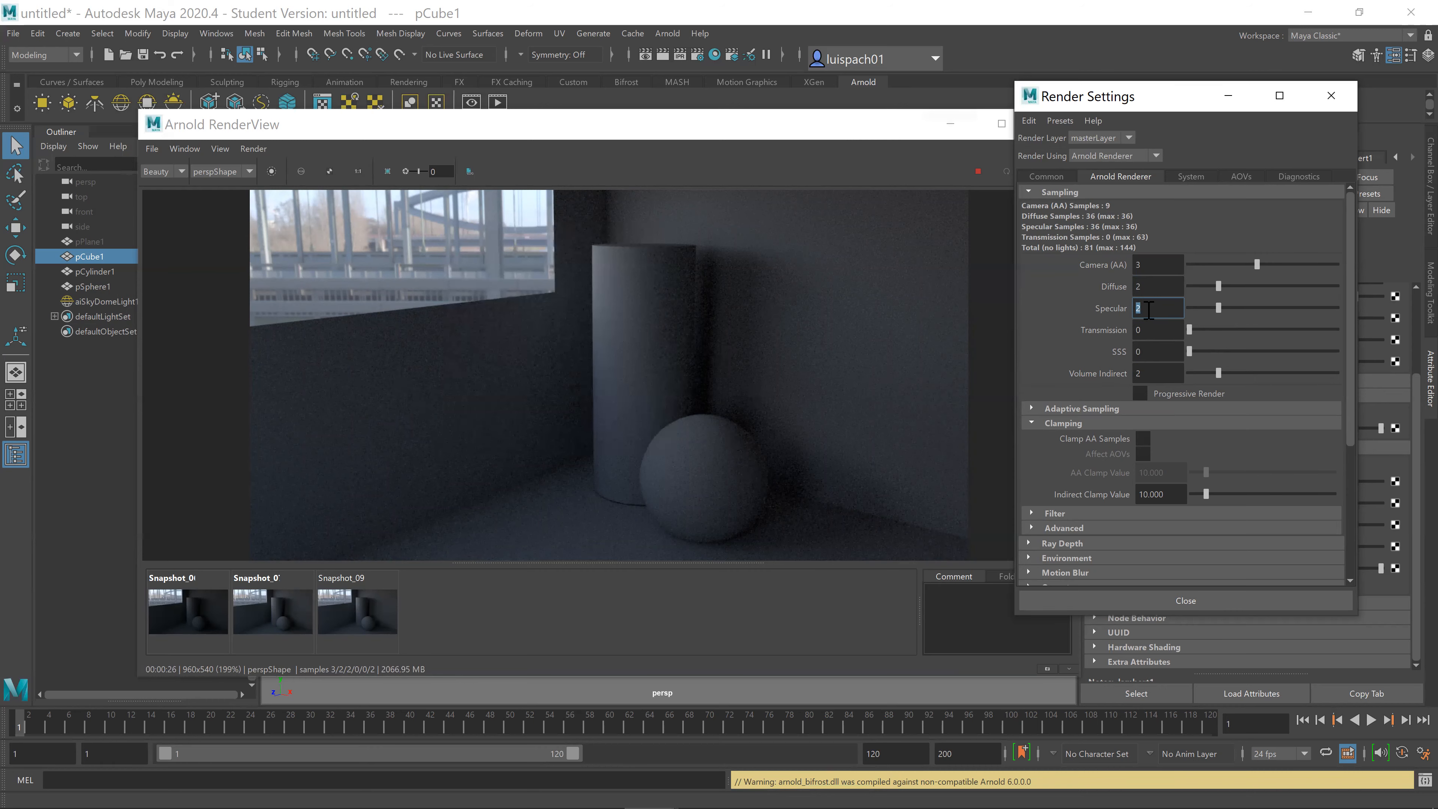
pyautogui.write('4')
pyautogui.press('Return')
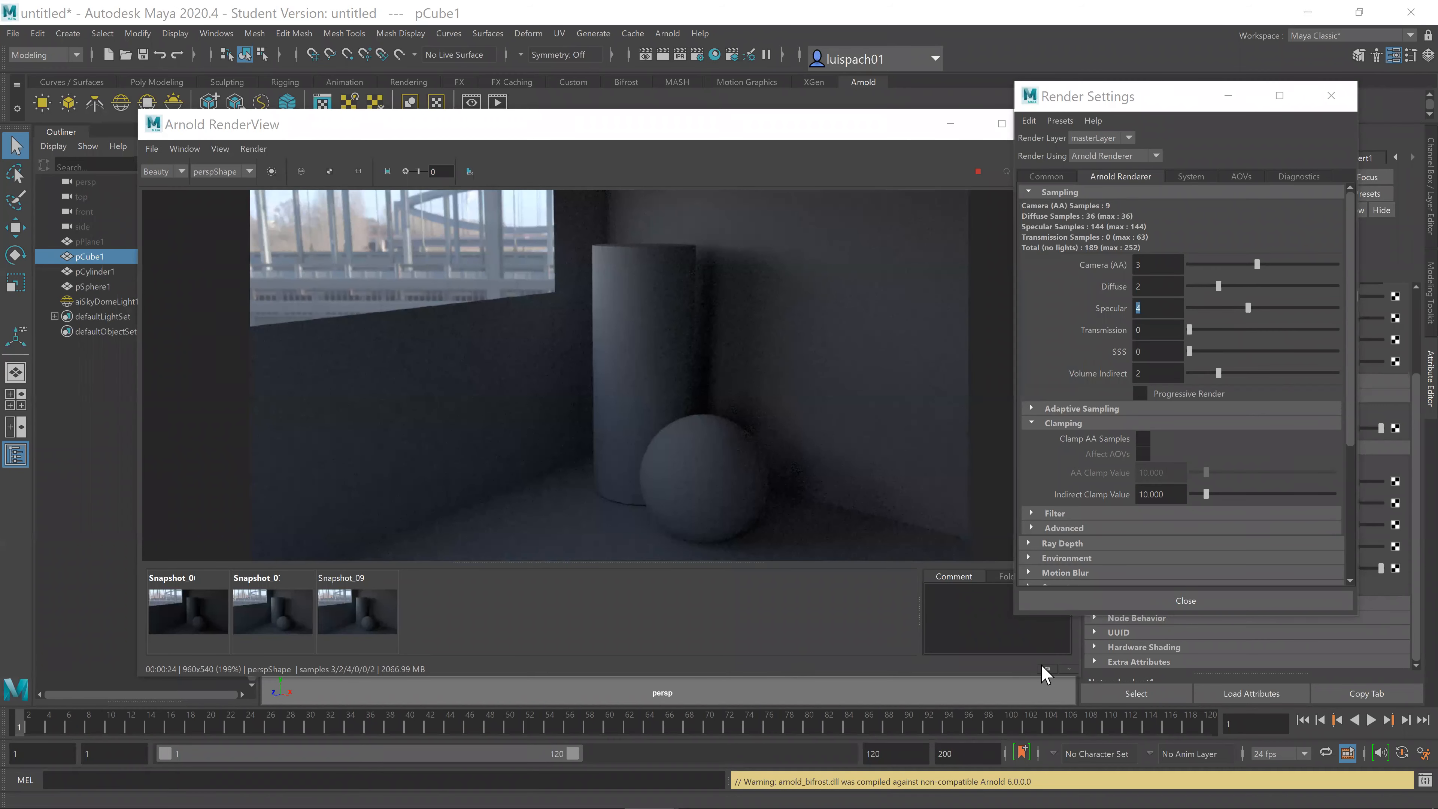
# Step: Compare the newest render snapshot with the previous one and return to the live render with the Specular samples set to 0
pyautogui.click(373, 624)
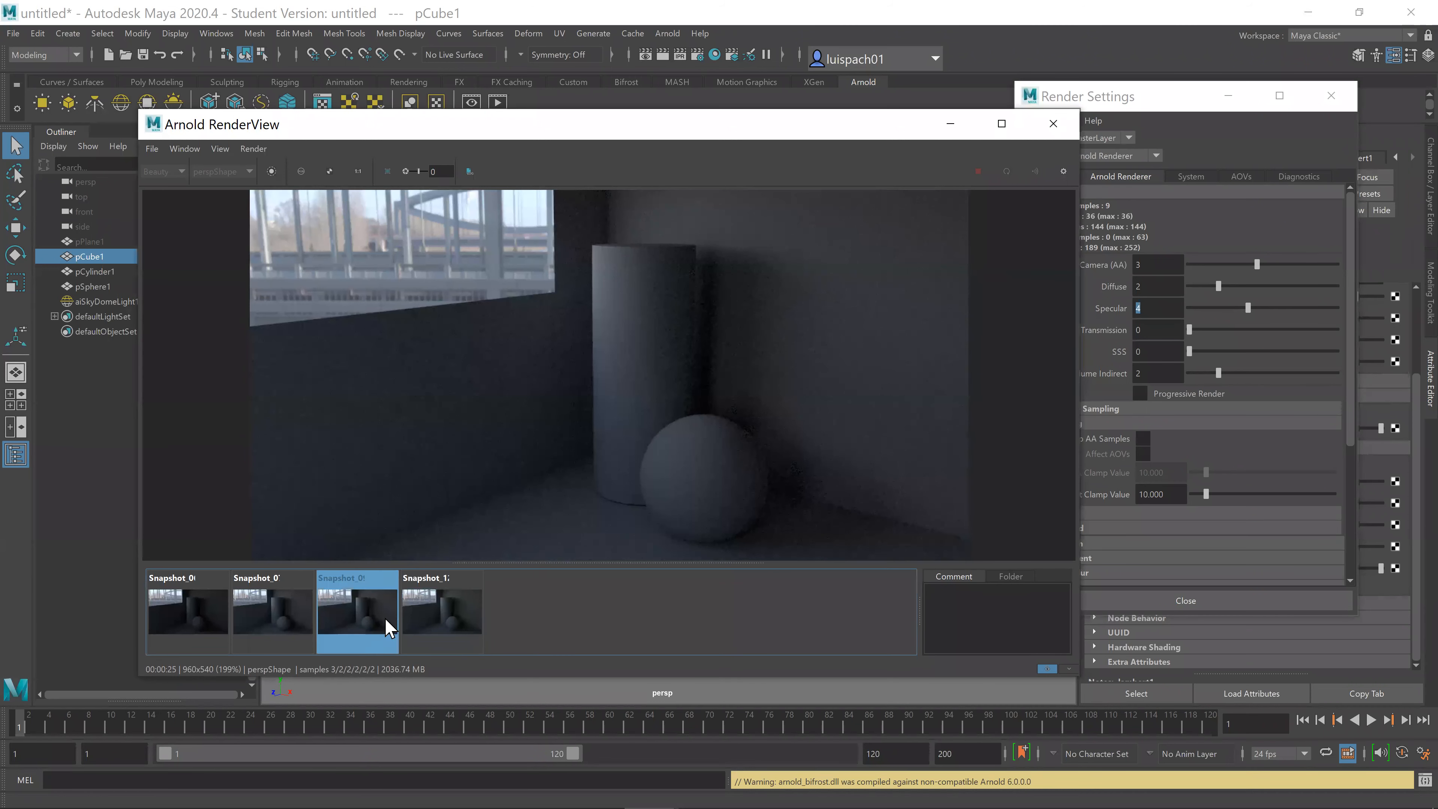
pyautogui.click(454, 619)
pyautogui.click(380, 620)
pyautogui.click(445, 622)
pyautogui.click(361, 617)
pyautogui.click(437, 617)
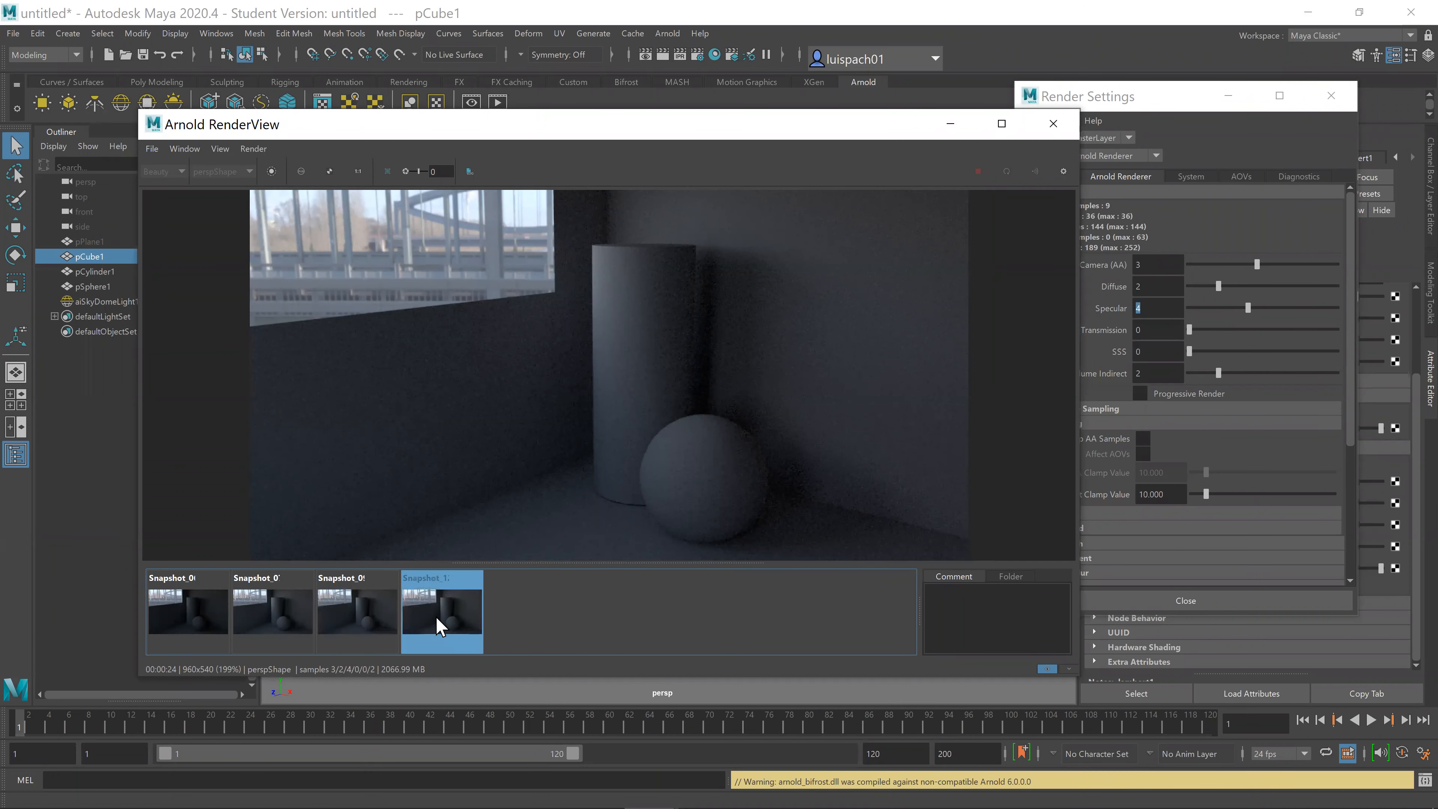
pyautogui.click(357, 612)
pyautogui.click(443, 615)
pyautogui.click(371, 615)
pyautogui.click(459, 614)
pyautogui.click(374, 614)
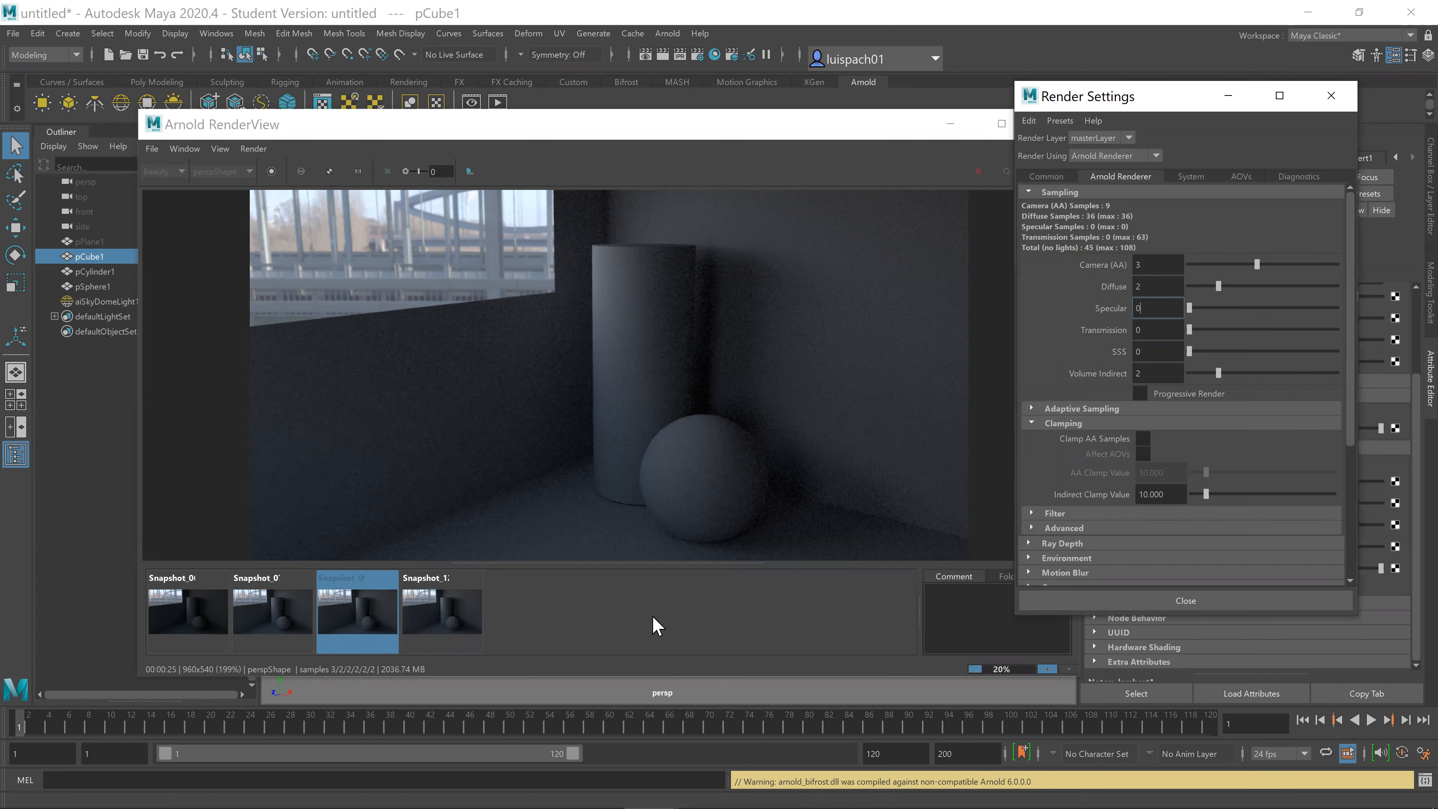
pyautogui.click(1047, 669)
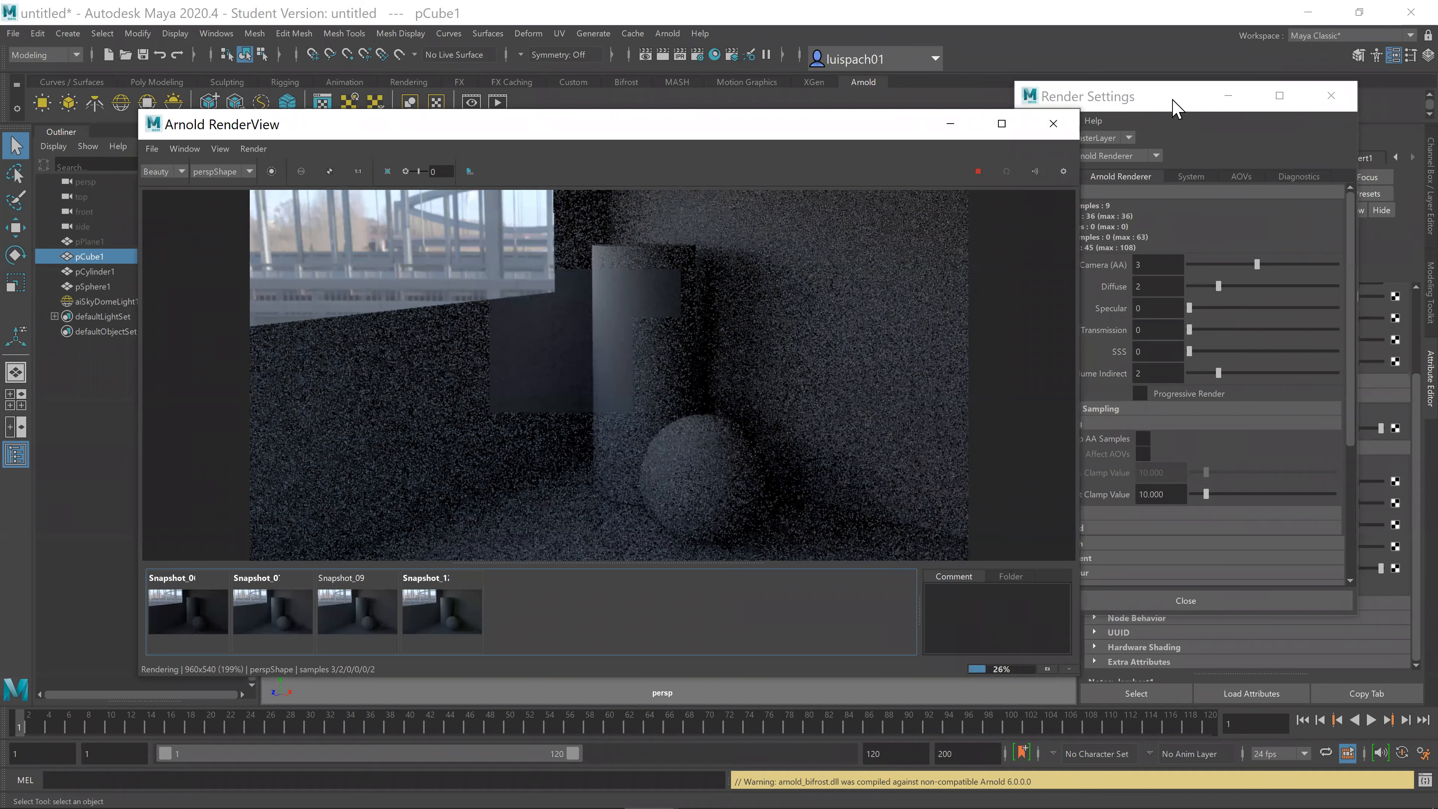
# Step: Review the Camera (AA) and Diffuse sample settings in the Arnold sampling section while the render finishes
pyautogui.moveTo(1149, 99); pyautogui.dragTo(1133, 121)
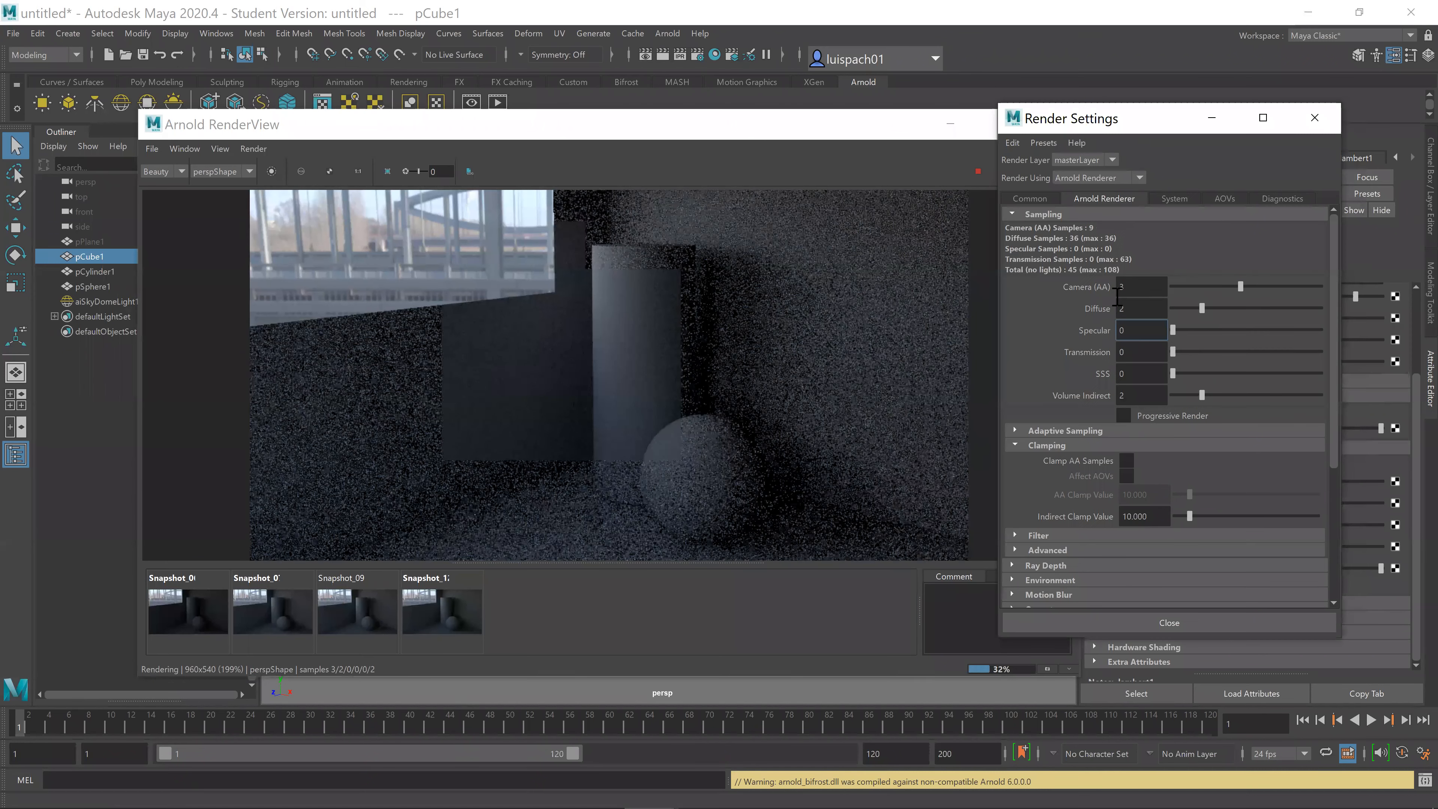
pyautogui.click(1135, 287)
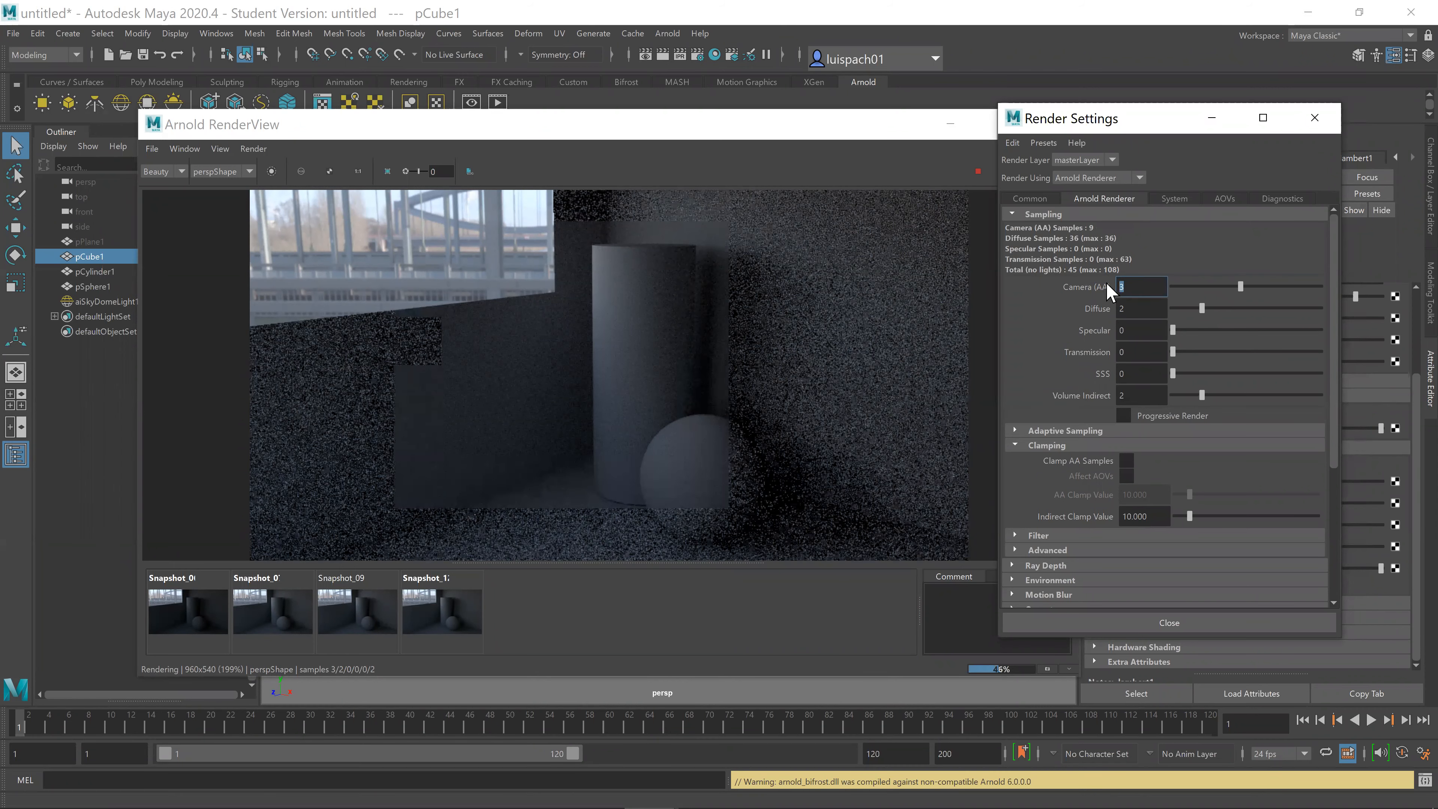
pyautogui.click(1141, 309)
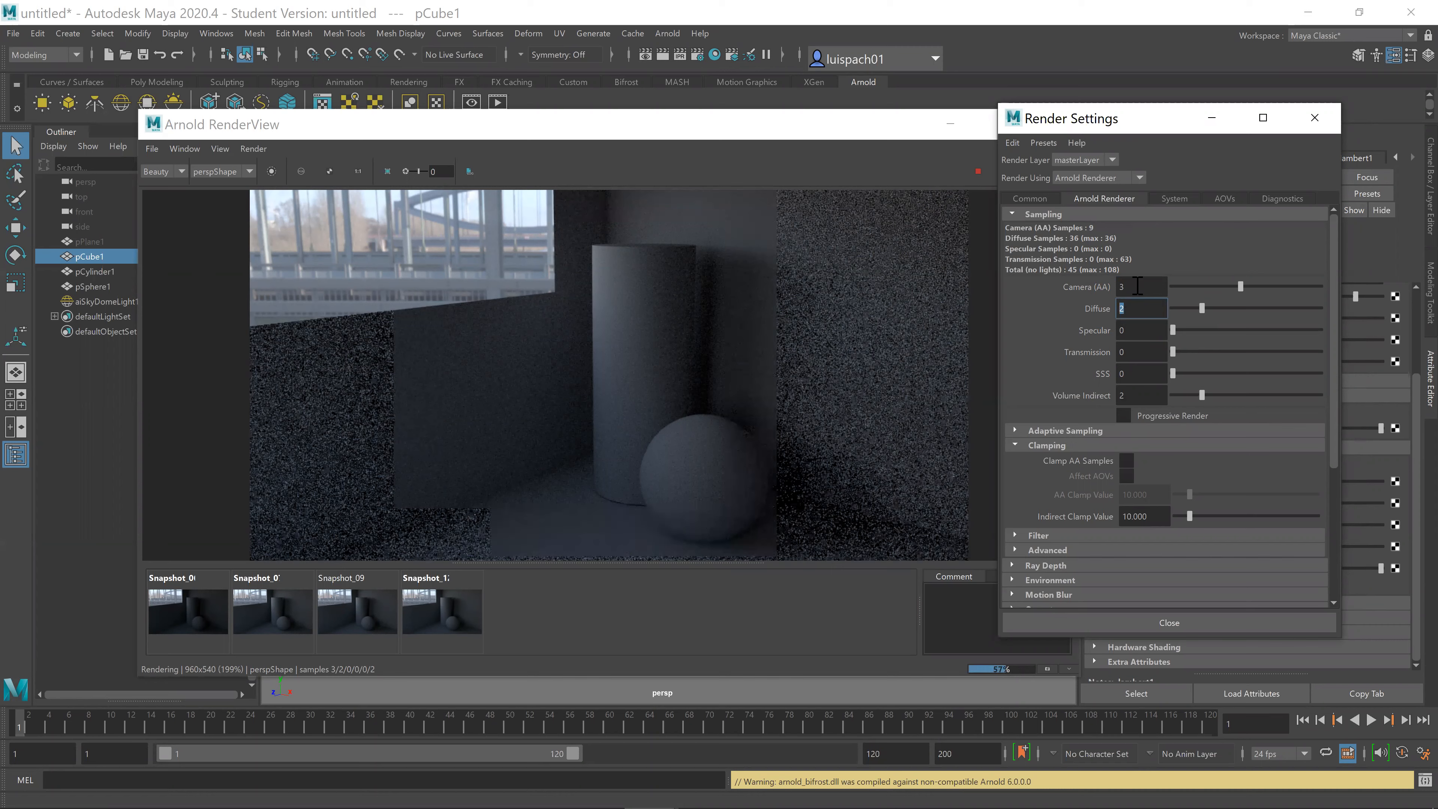
pyautogui.moveTo(1135, 285); pyautogui.dragTo(1095, 282)
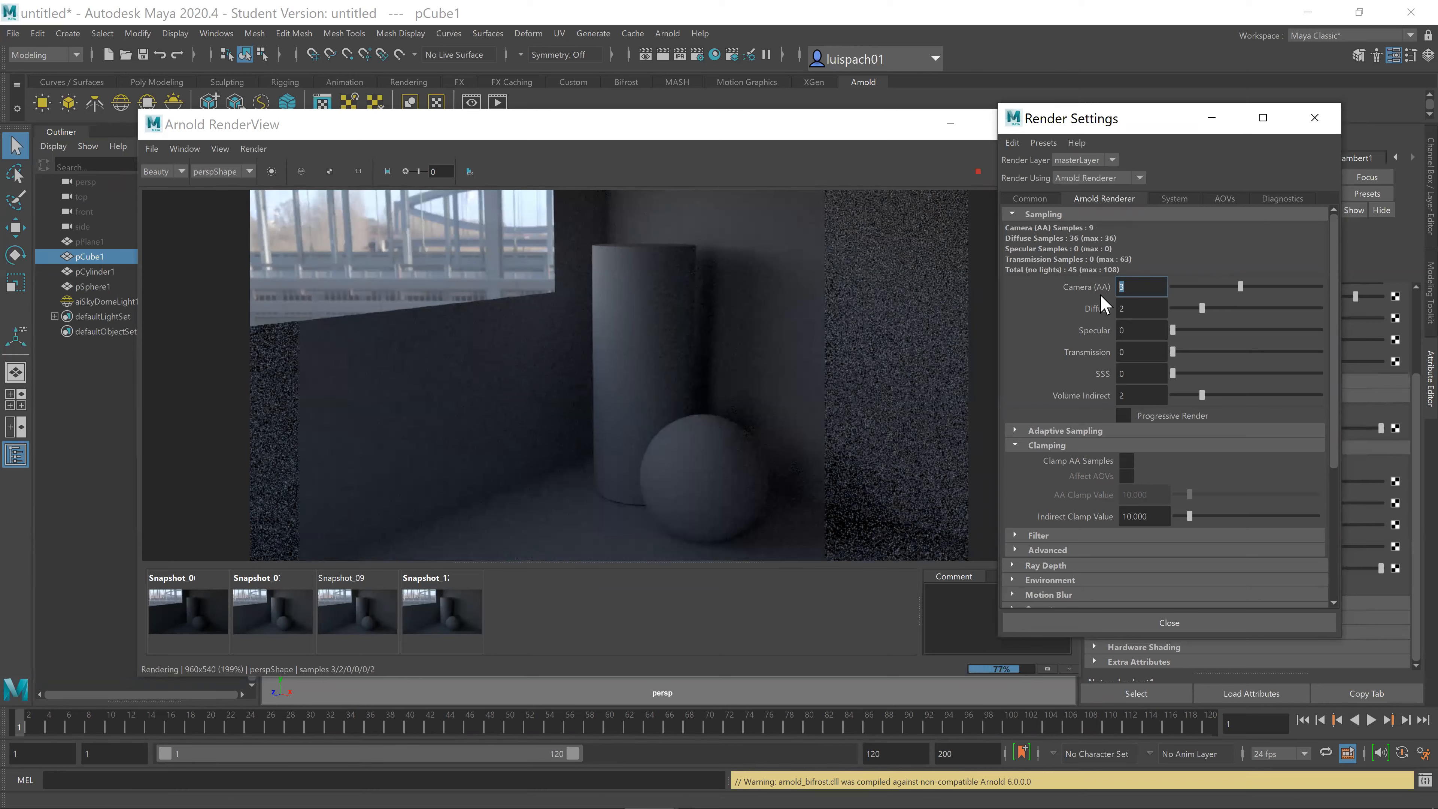
pyautogui.press('Tab')
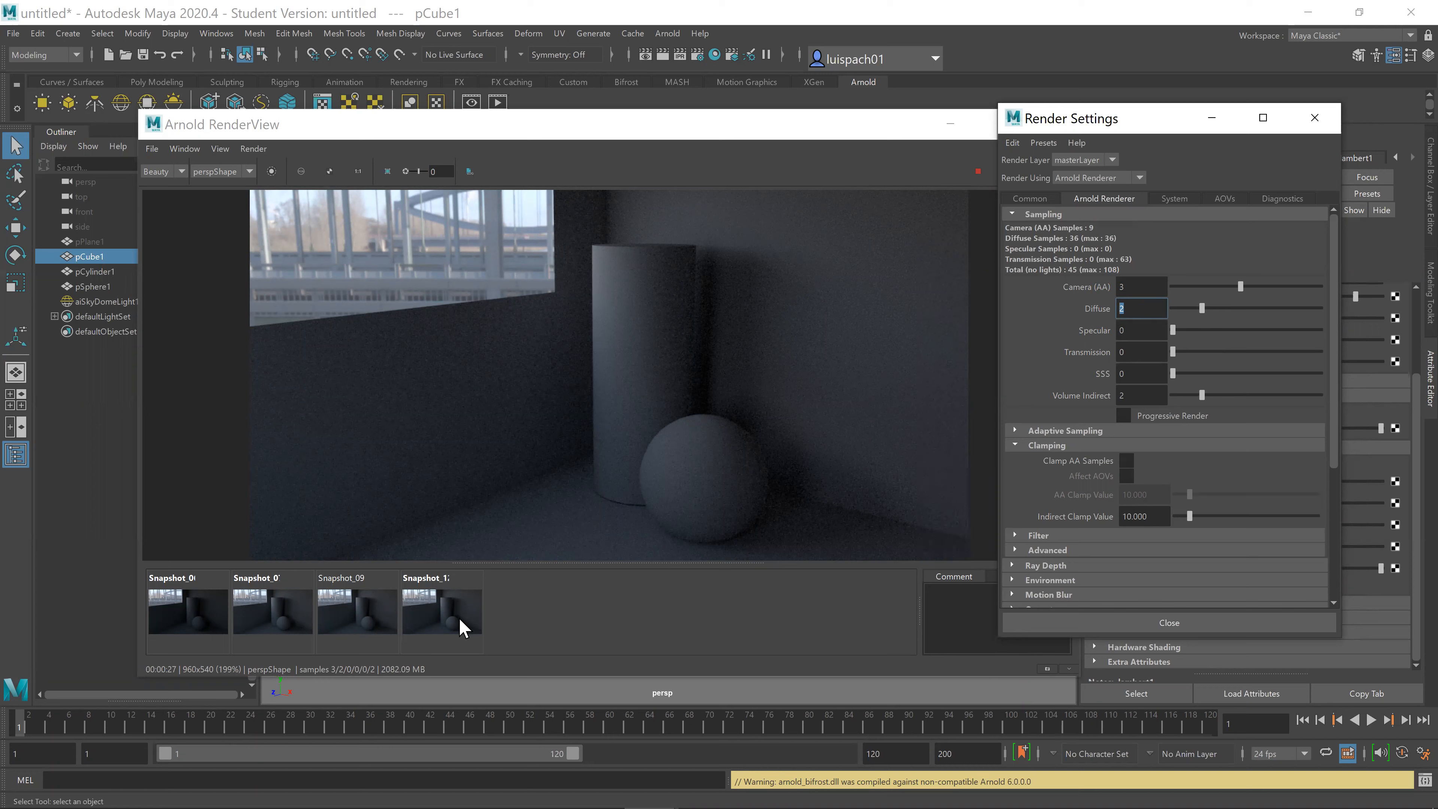
# Step: Store a snapshot of the render with 0 Specular samples, compare it with the earlier snapshots, and delete it
pyautogui.click(1046, 668)
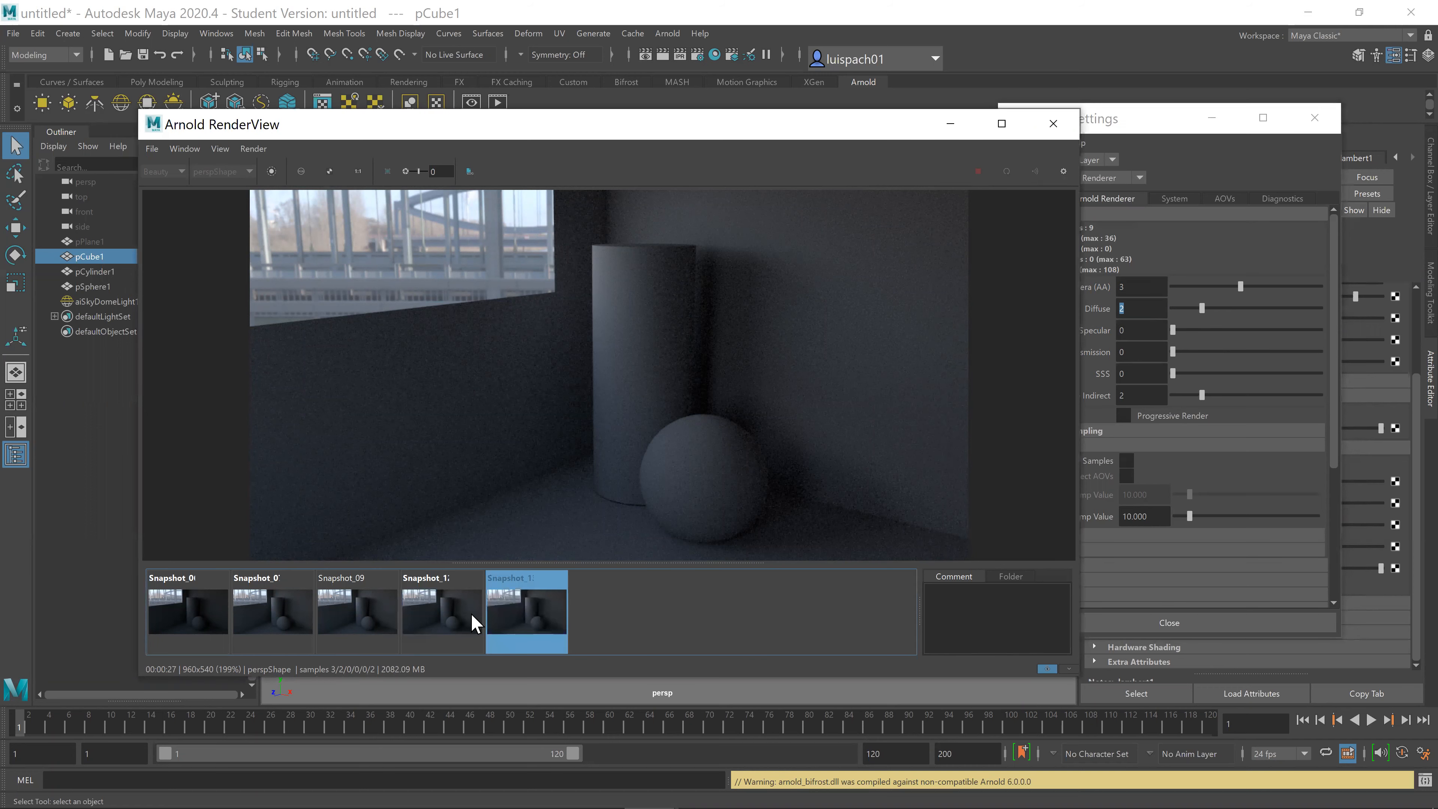
pyautogui.click(433, 619)
pyautogui.click(374, 621)
pyautogui.click(444, 618)
pyautogui.click(524, 611)
pyautogui.press('Delete')
# Step: Compare the snapshot rendered with 4 Specular samples against the earlier ones and delete it
pyautogui.click(371, 616)
pyautogui.click(419, 620)
pyautogui.click(360, 617)
pyautogui.click(274, 617)
pyautogui.click(378, 613)
pyautogui.click(422, 608)
pyautogui.click(355, 604)
pyautogui.click(419, 604)
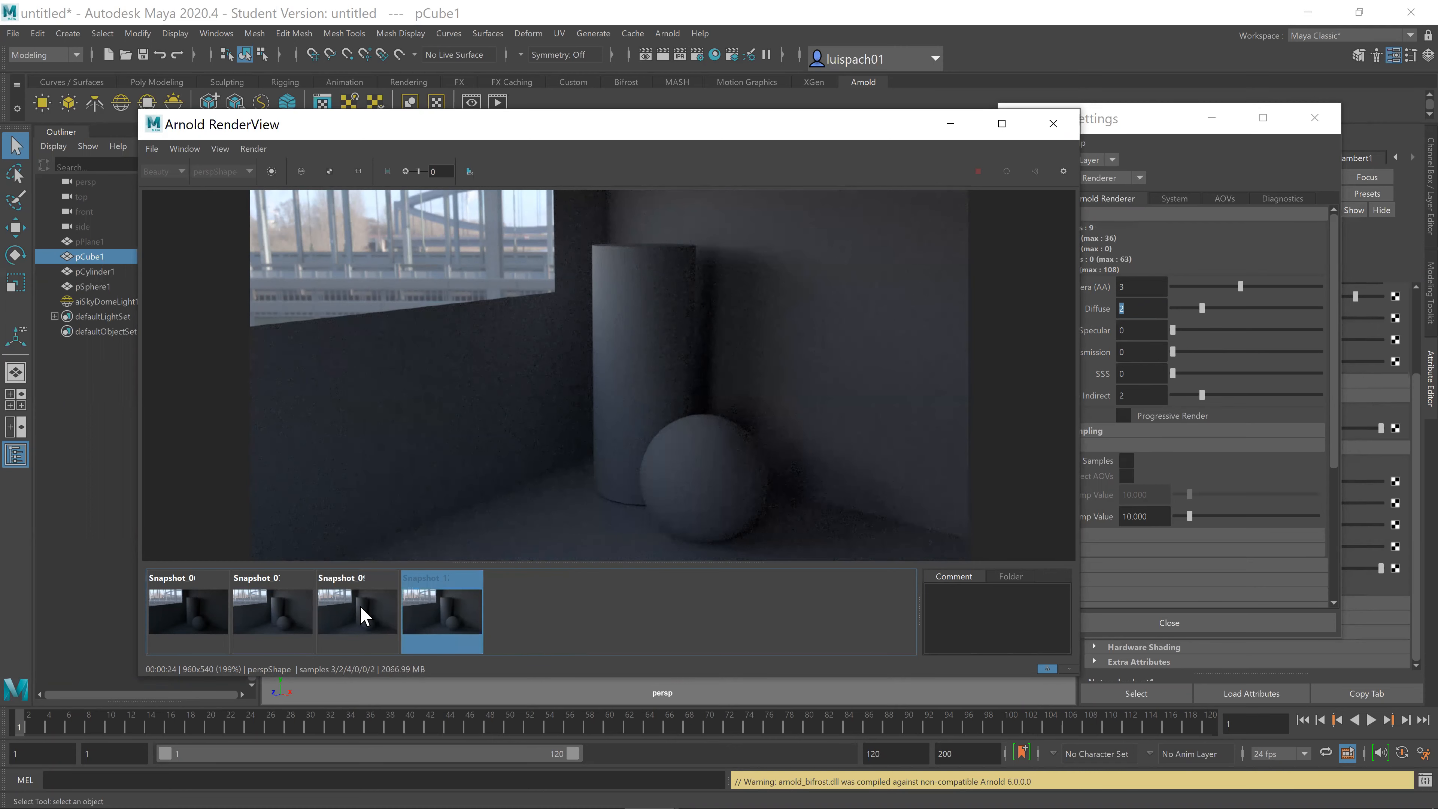
pyautogui.click(362, 607)
pyautogui.click(433, 607)
pyautogui.press('Delete')
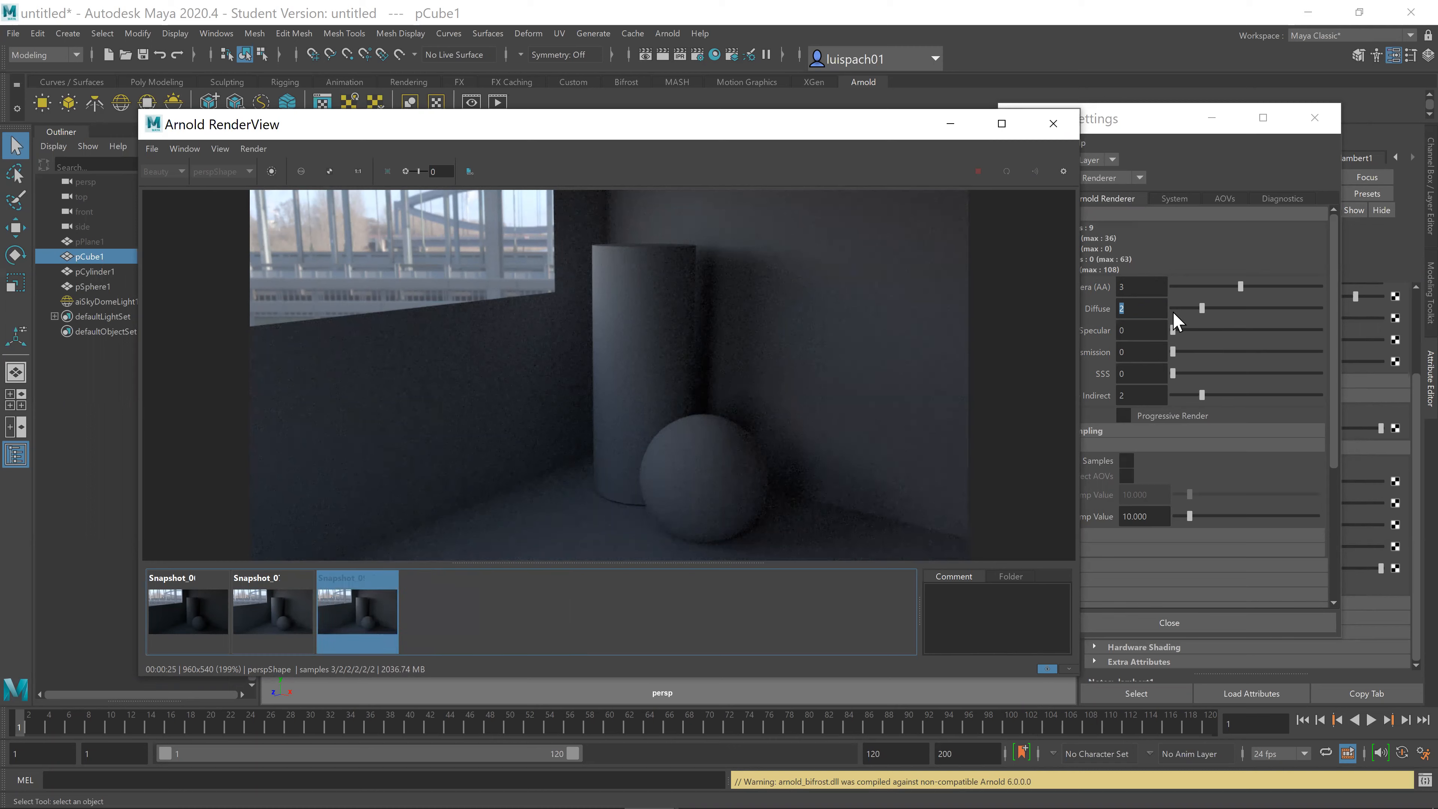
# Step: Set the Diffuse samples to 4 in the Arnold sampling settings and return to the live render
pyautogui.click(1134, 311)
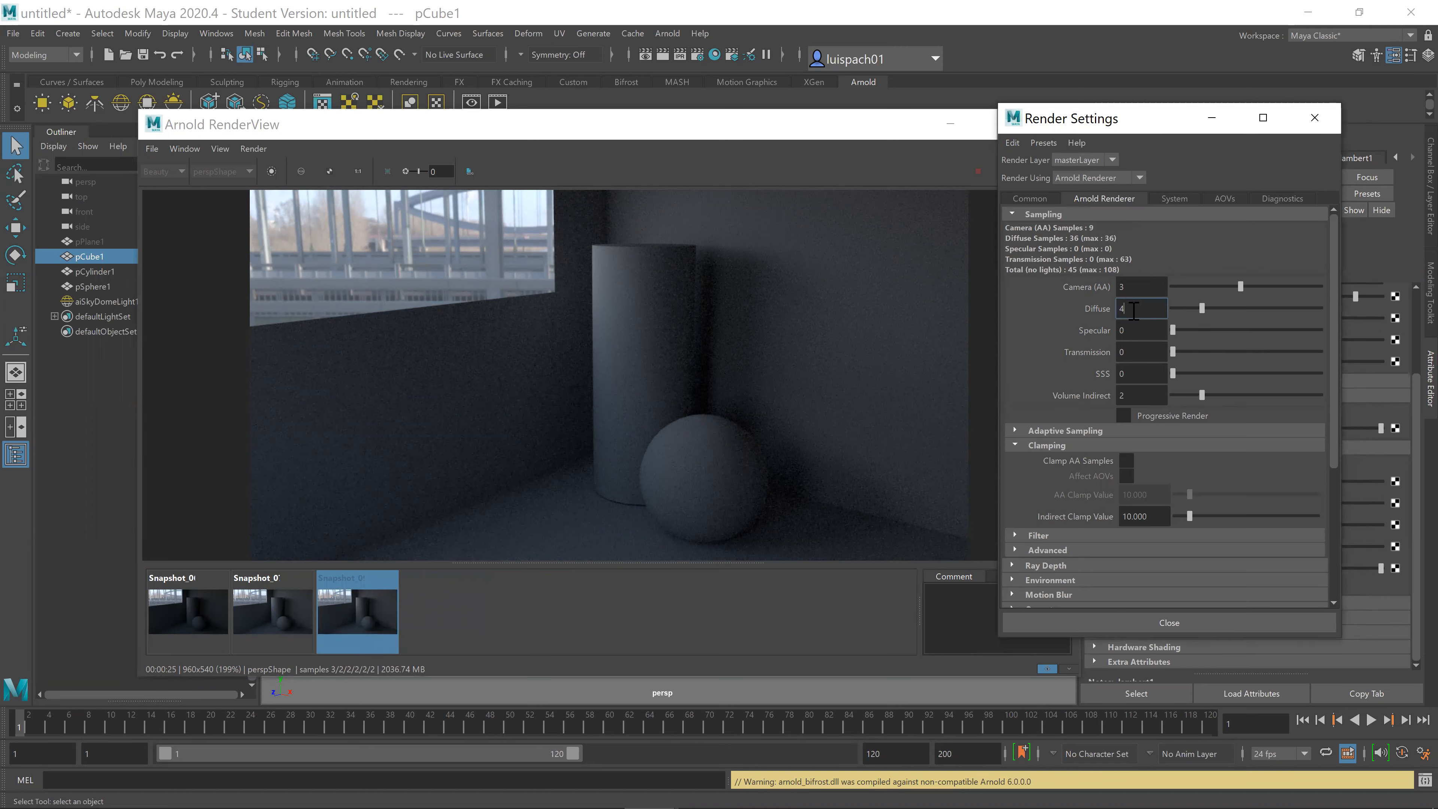
pyautogui.click(1045, 674)
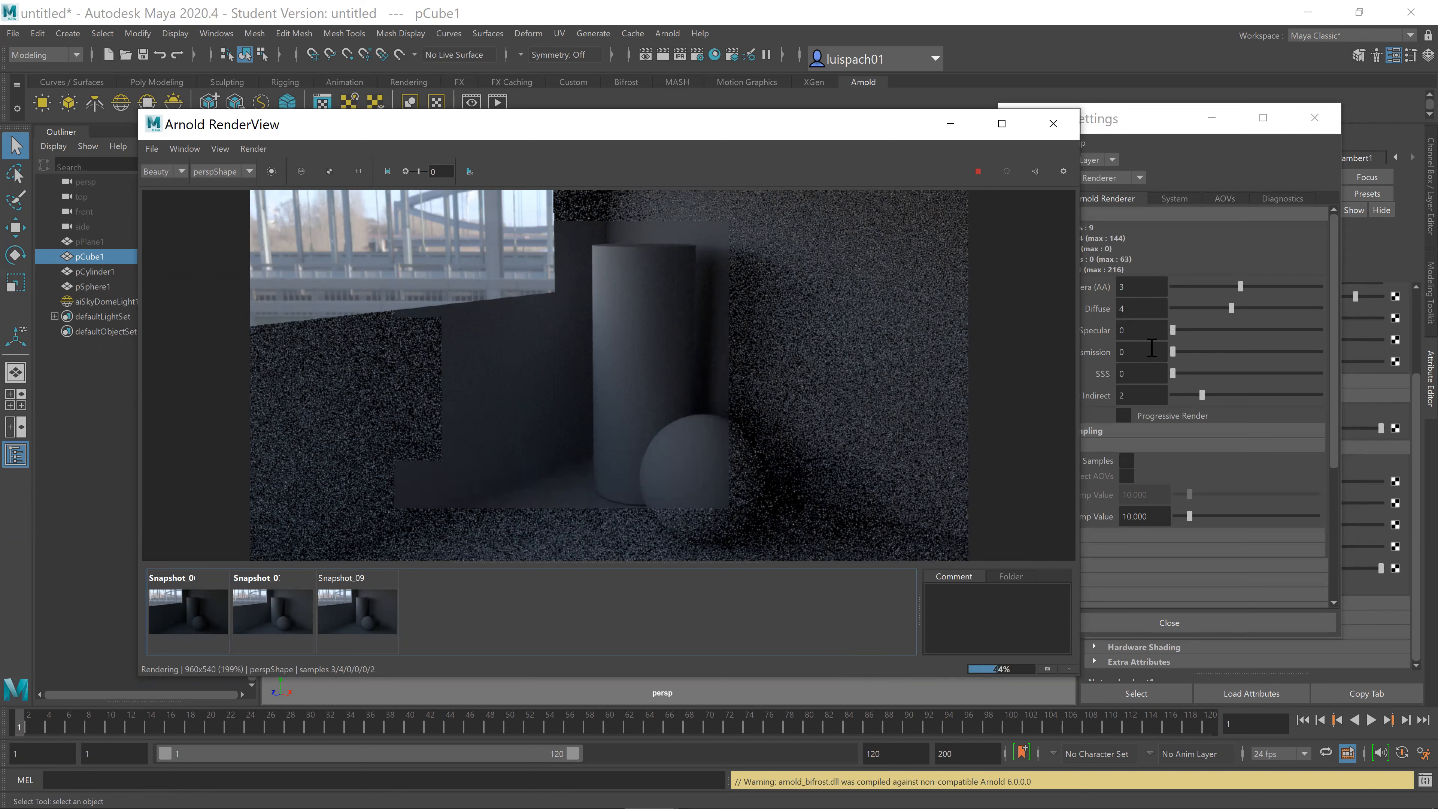
pyautogui.doubleClick(1130, 309)
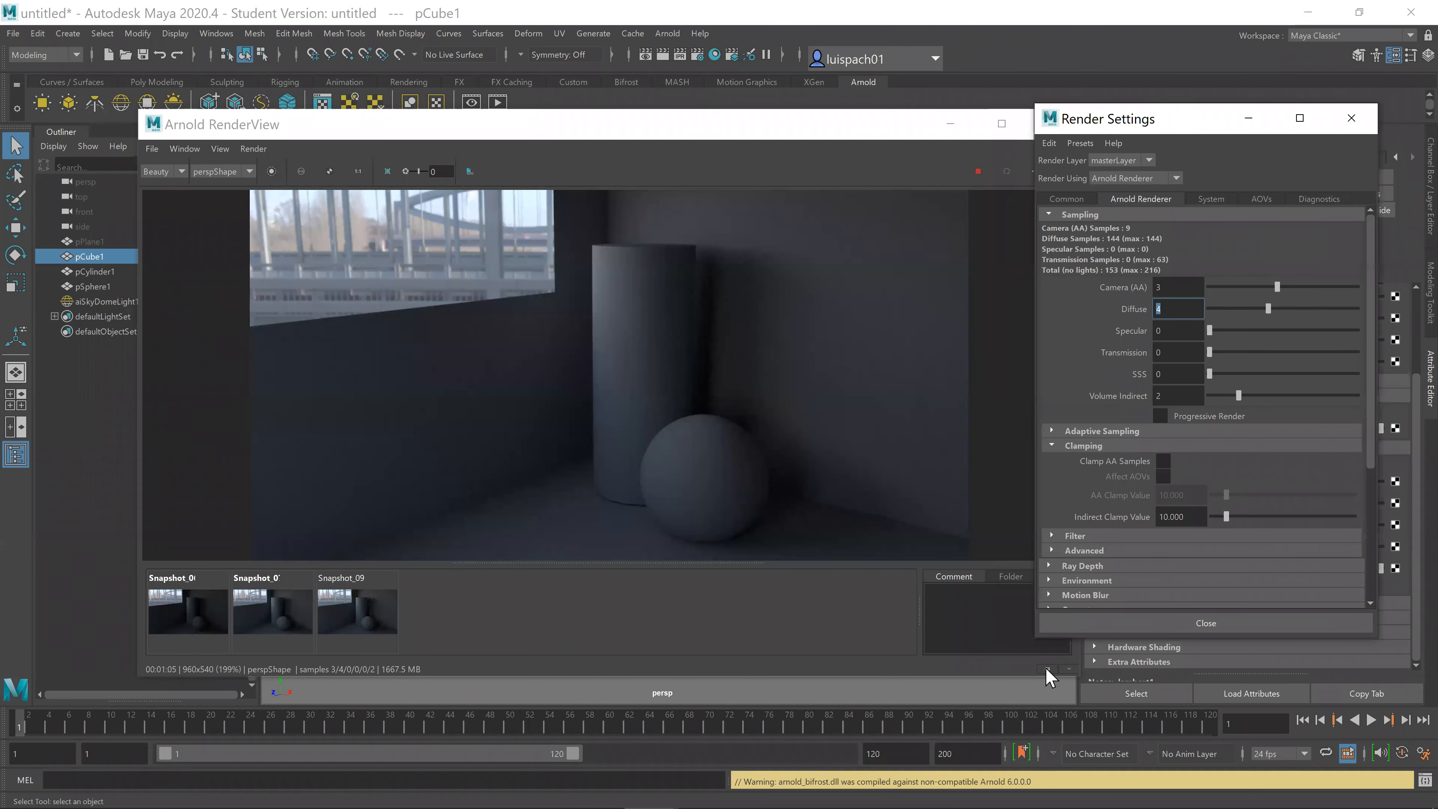
# Step: Store a snapshot of the render with 4 Diffuse samples and compare its noise with the three earlier snapshots
pyautogui.click(1047, 669)
pyautogui.click(272, 612)
pyautogui.click(453, 614)
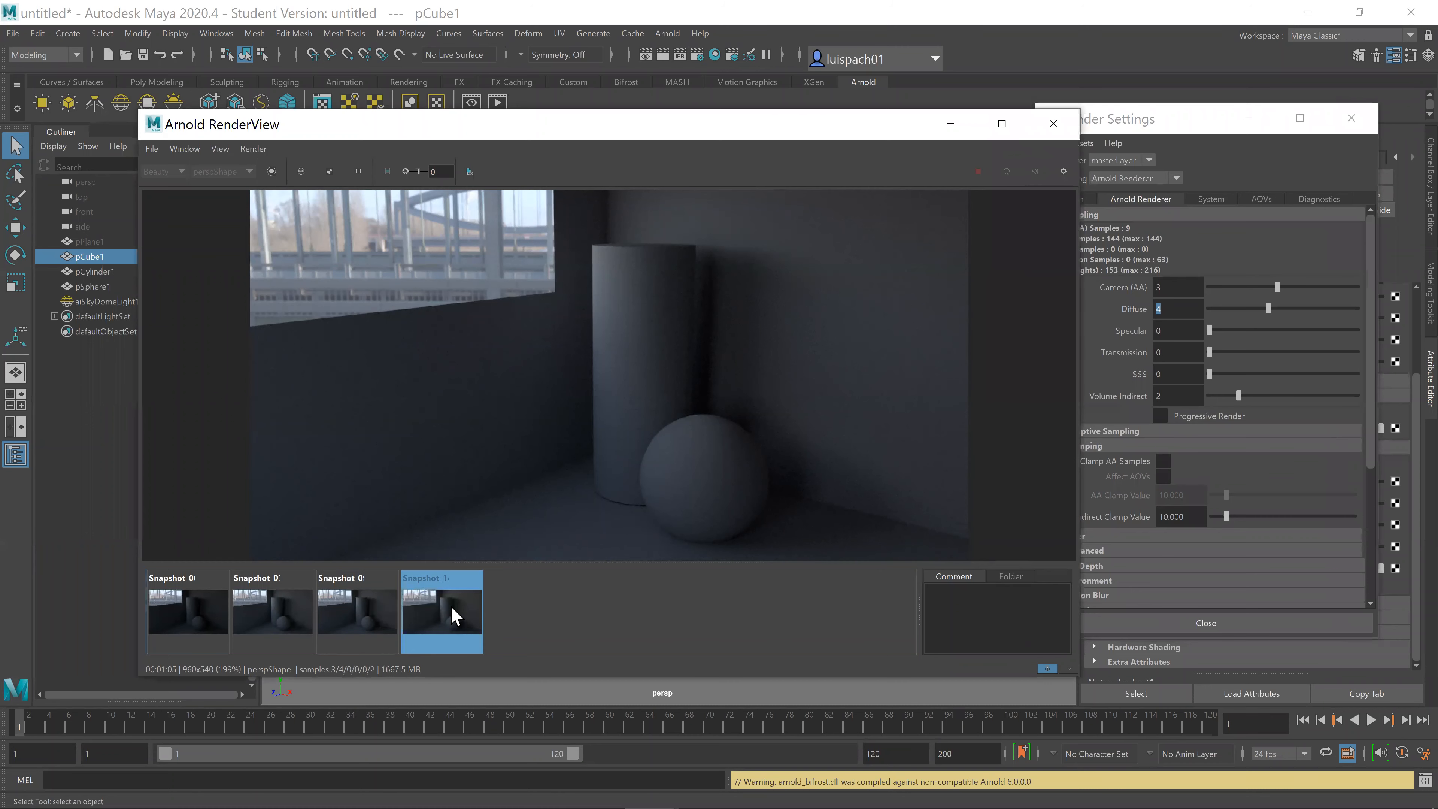
pyautogui.click(195, 618)
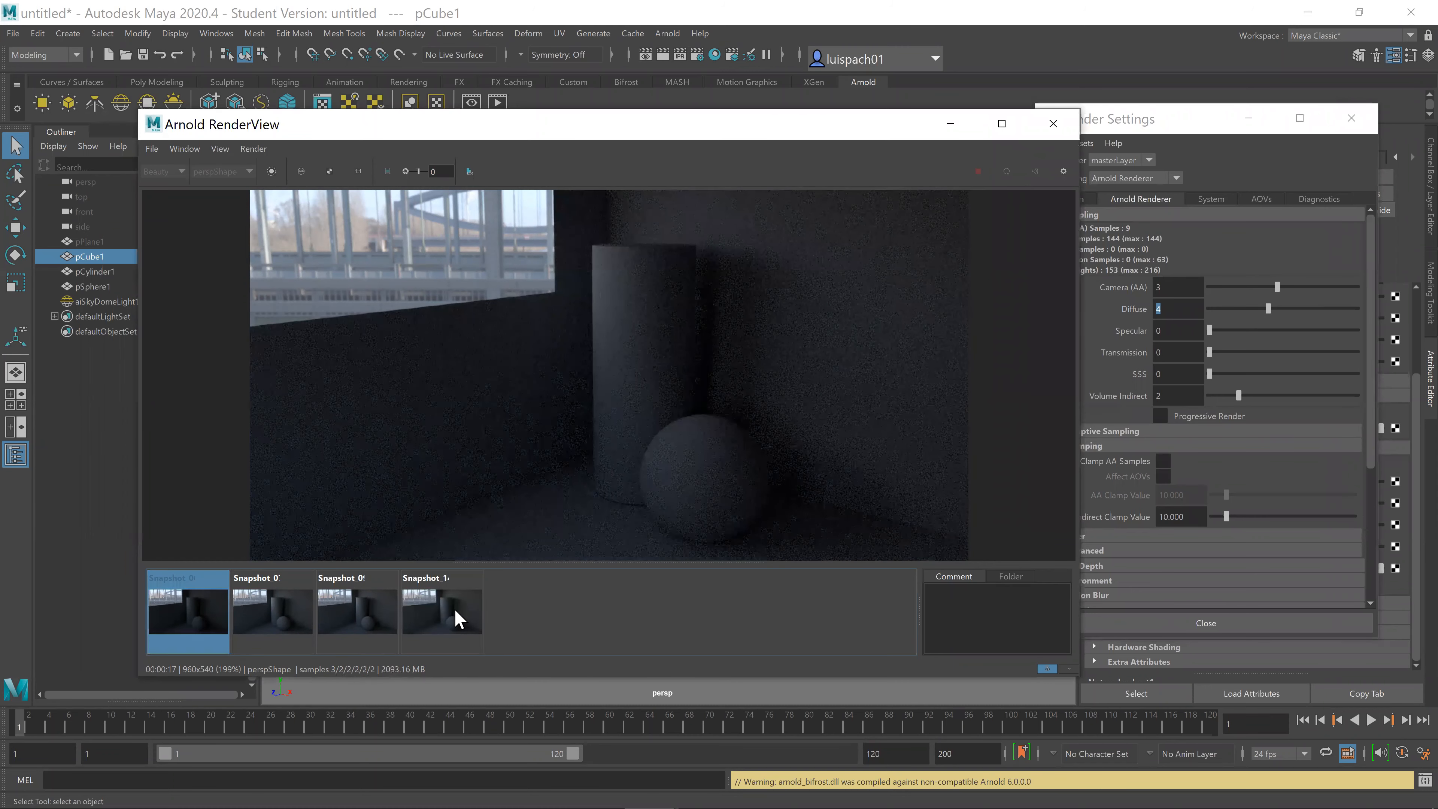
pyautogui.click(456, 612)
pyautogui.click(378, 628)
pyautogui.click(234, 627)
pyautogui.click(370, 623)
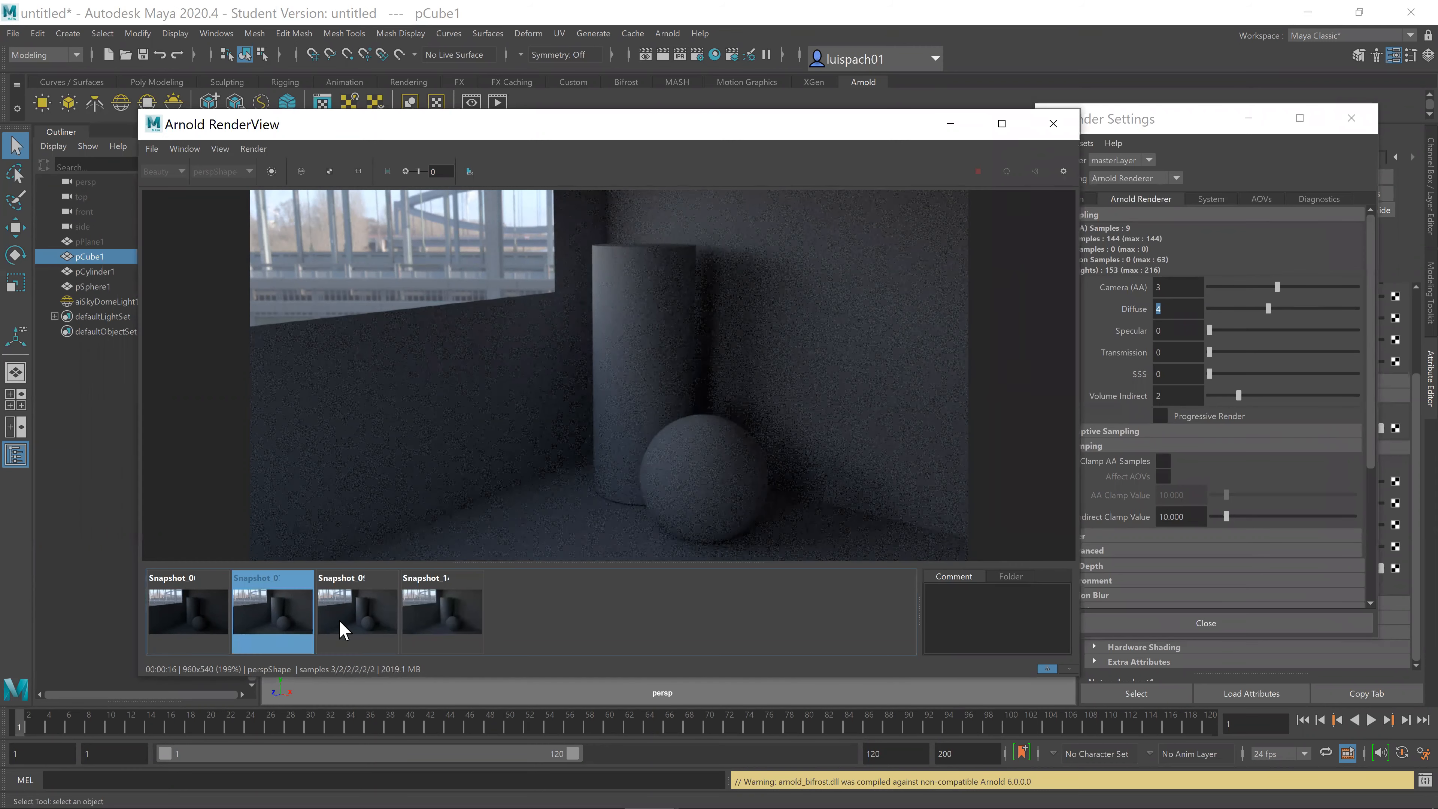
pyautogui.click(272, 628)
pyautogui.click(283, 619)
pyautogui.click(466, 620)
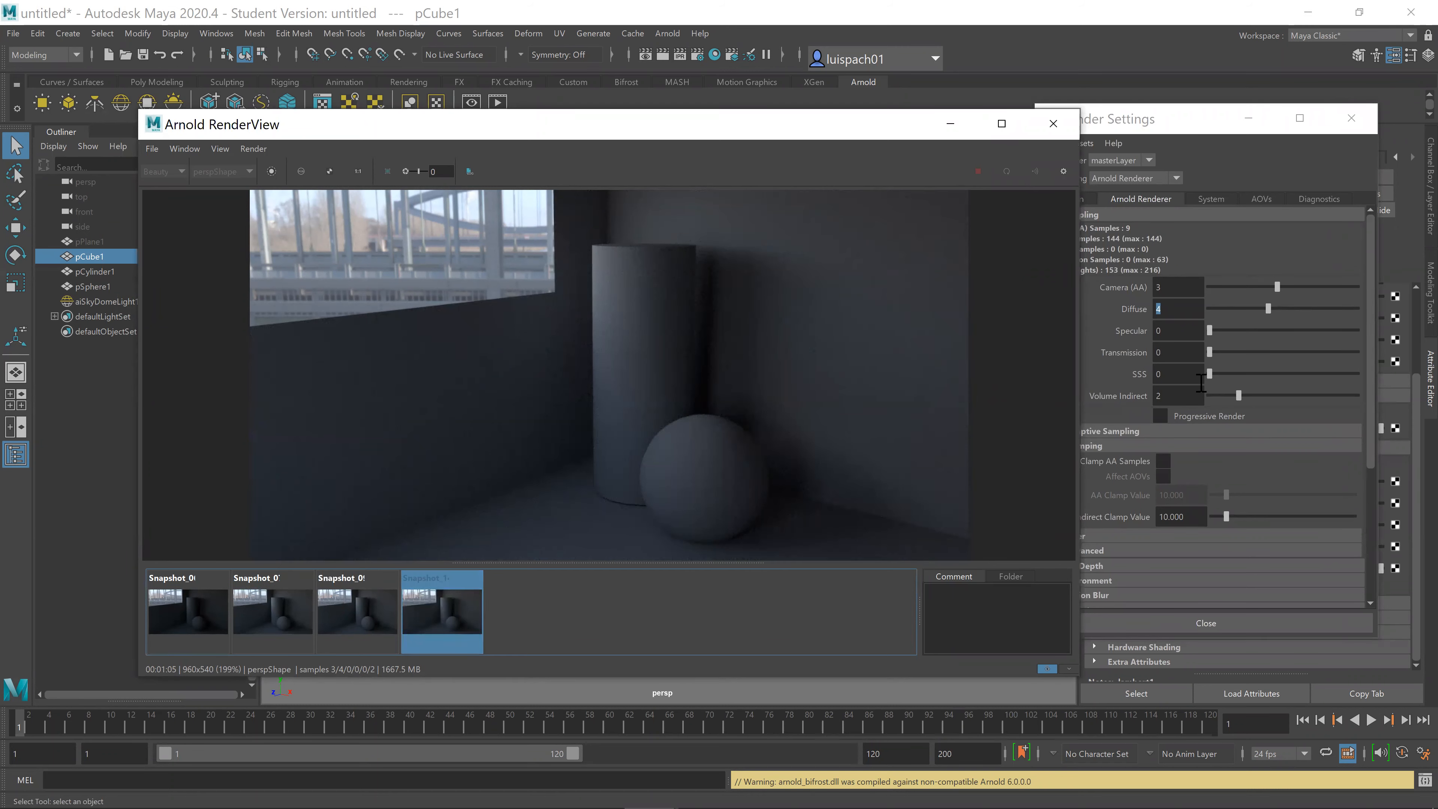
# Step: Set the Volume Indirect samples to 0 and return to the live render
pyautogui.click(1117, 410)
pyautogui.moveTo(1220, 398); pyautogui.dragTo(1195, 398)
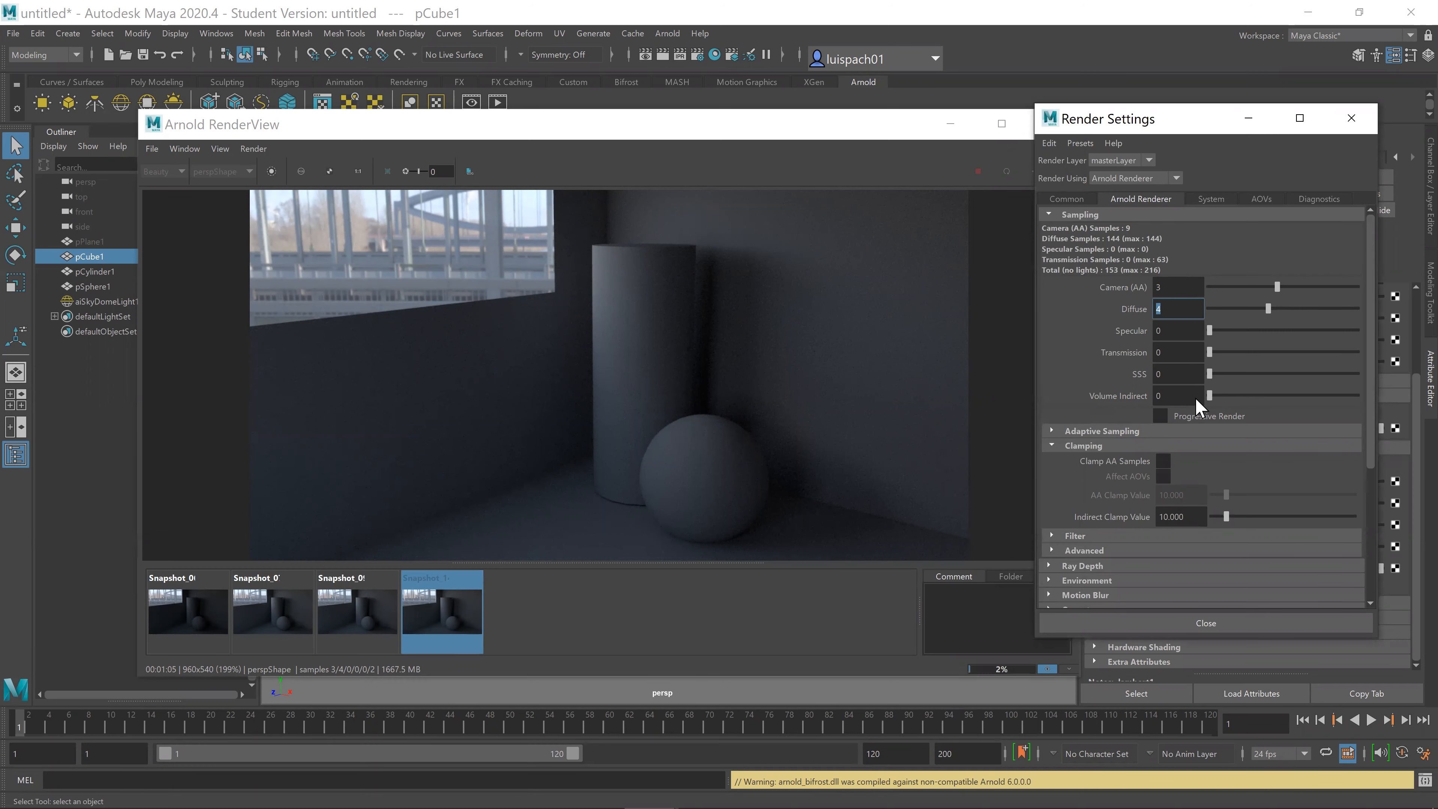
pyautogui.click(1053, 670)
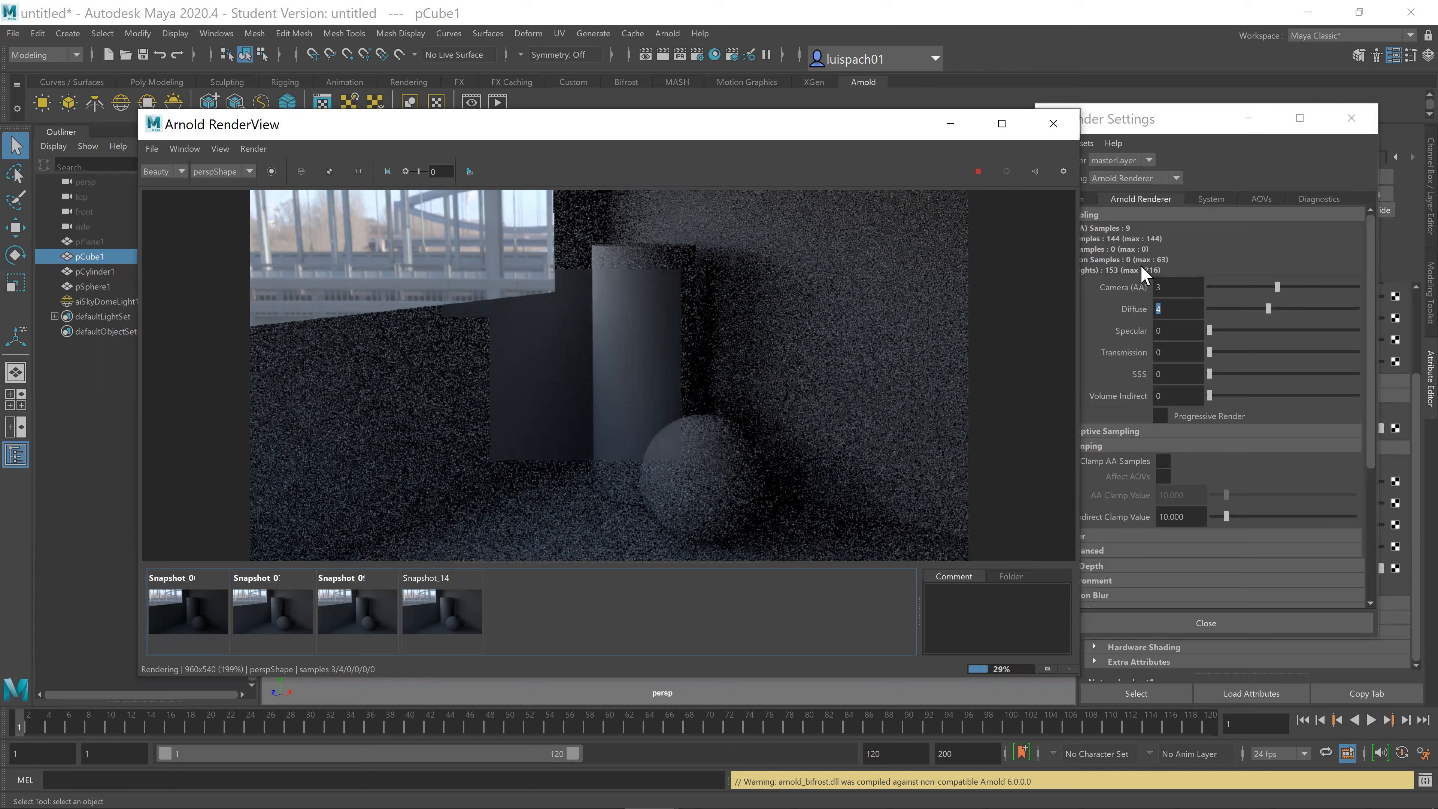
pyautogui.click(1136, 278)
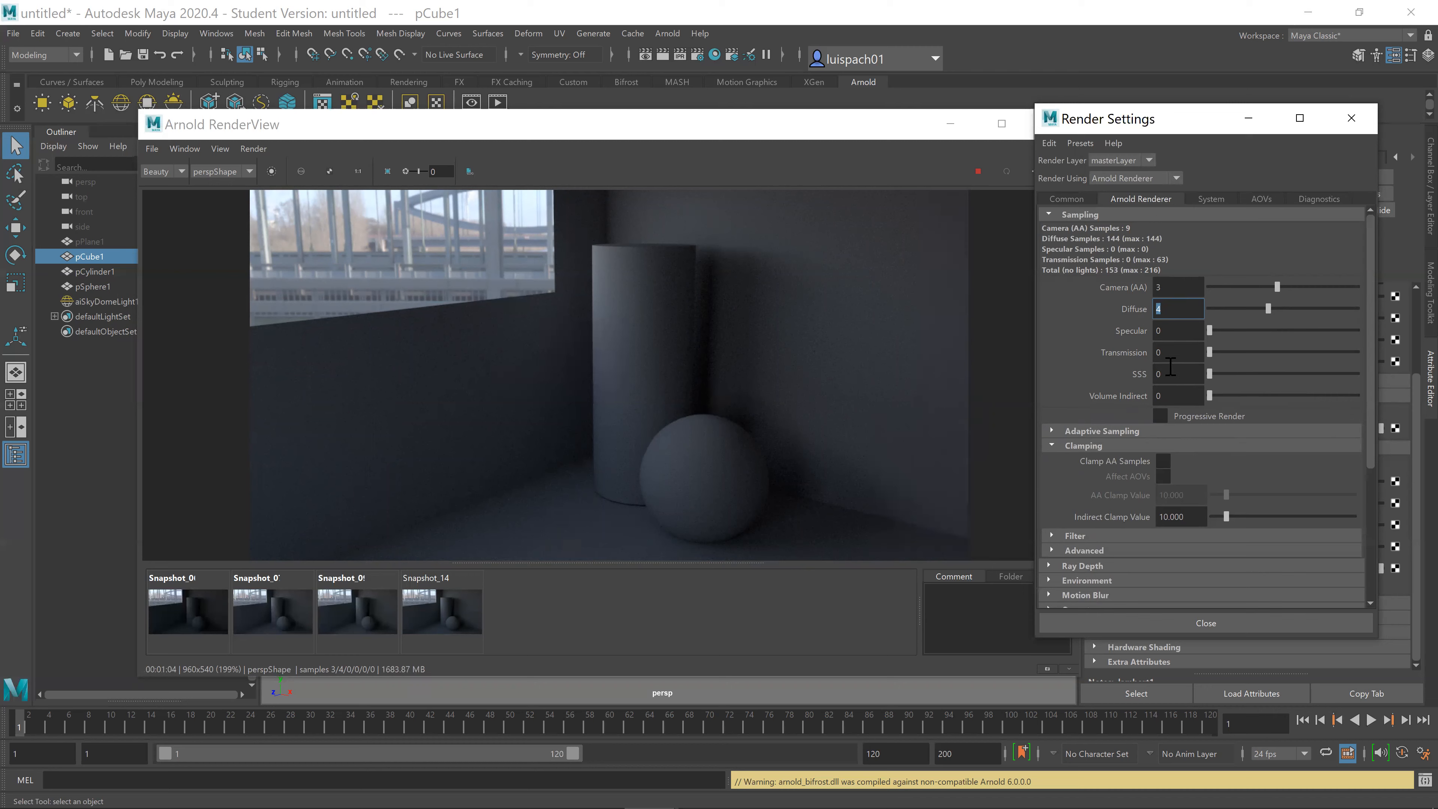
# Step: Store a snapshot of the render with 0 Volume Indirect samples, compare it with the previous one, and delete it
pyautogui.click(1045, 667)
pyautogui.click(511, 616)
pyautogui.click(410, 613)
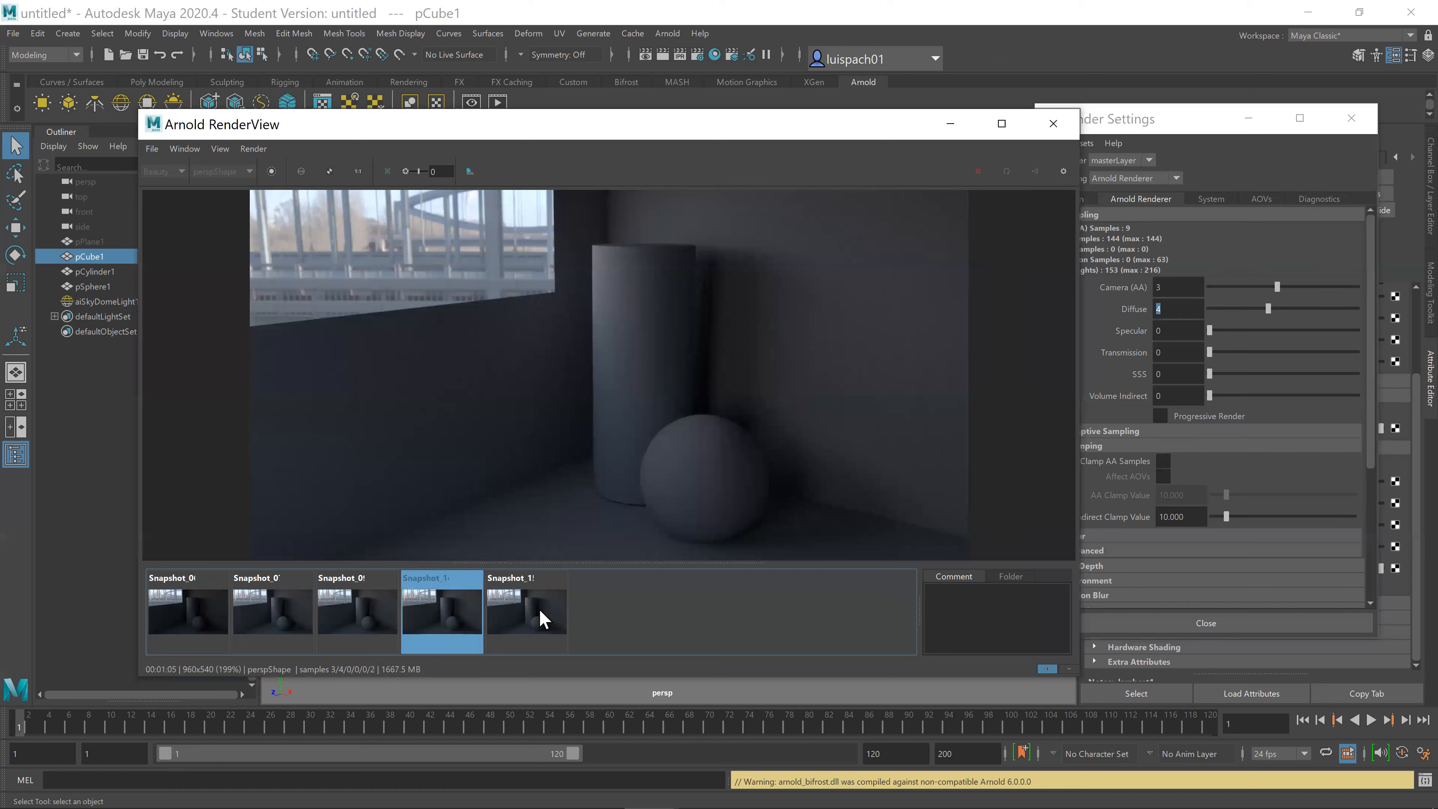
pyautogui.click(527, 617)
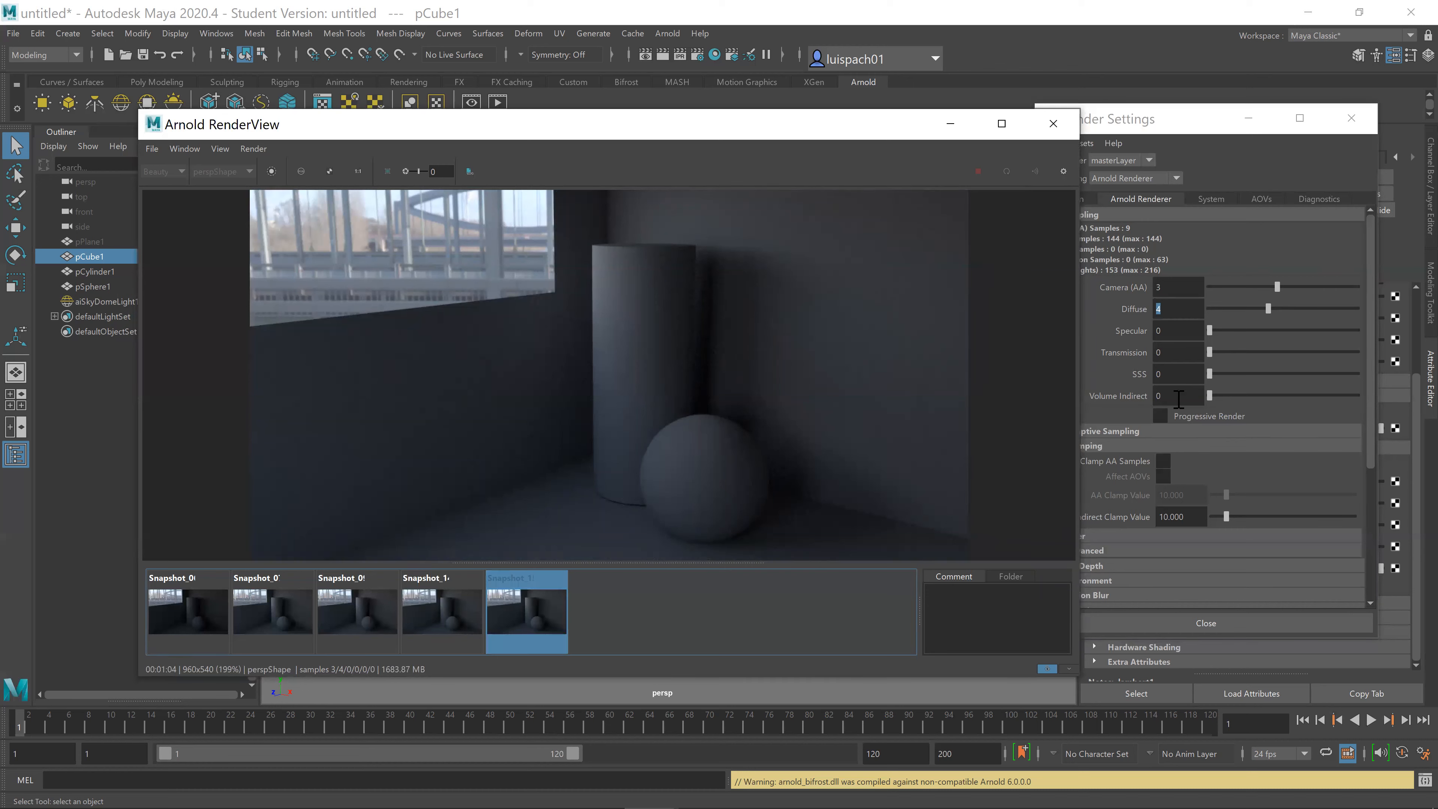
pyautogui.click(463, 604)
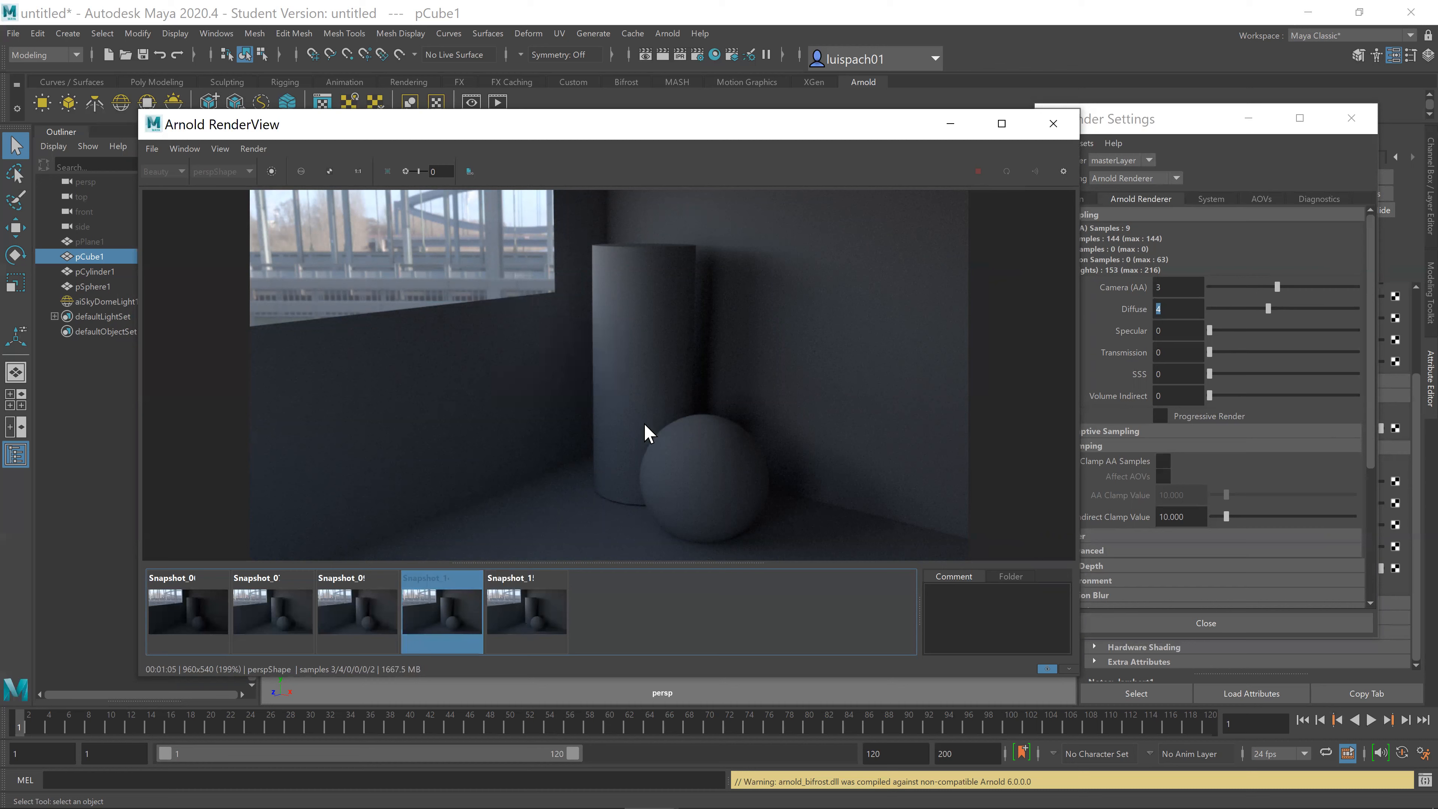
pyautogui.click(528, 620)
pyautogui.press('Delete')
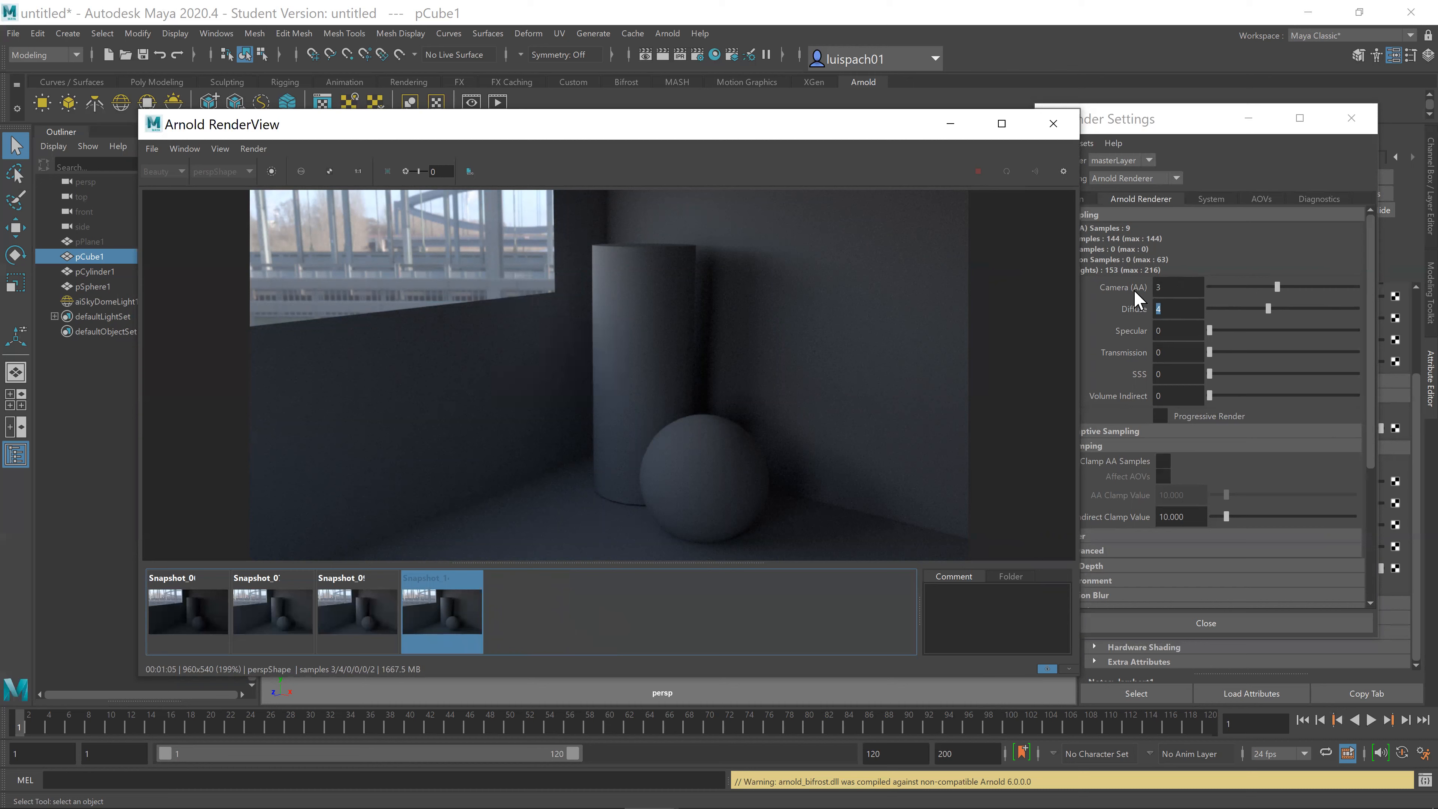
# Step: Set the Camera (AA) samples to 6 and return to the live render
pyautogui.doubleClick(1174, 286)
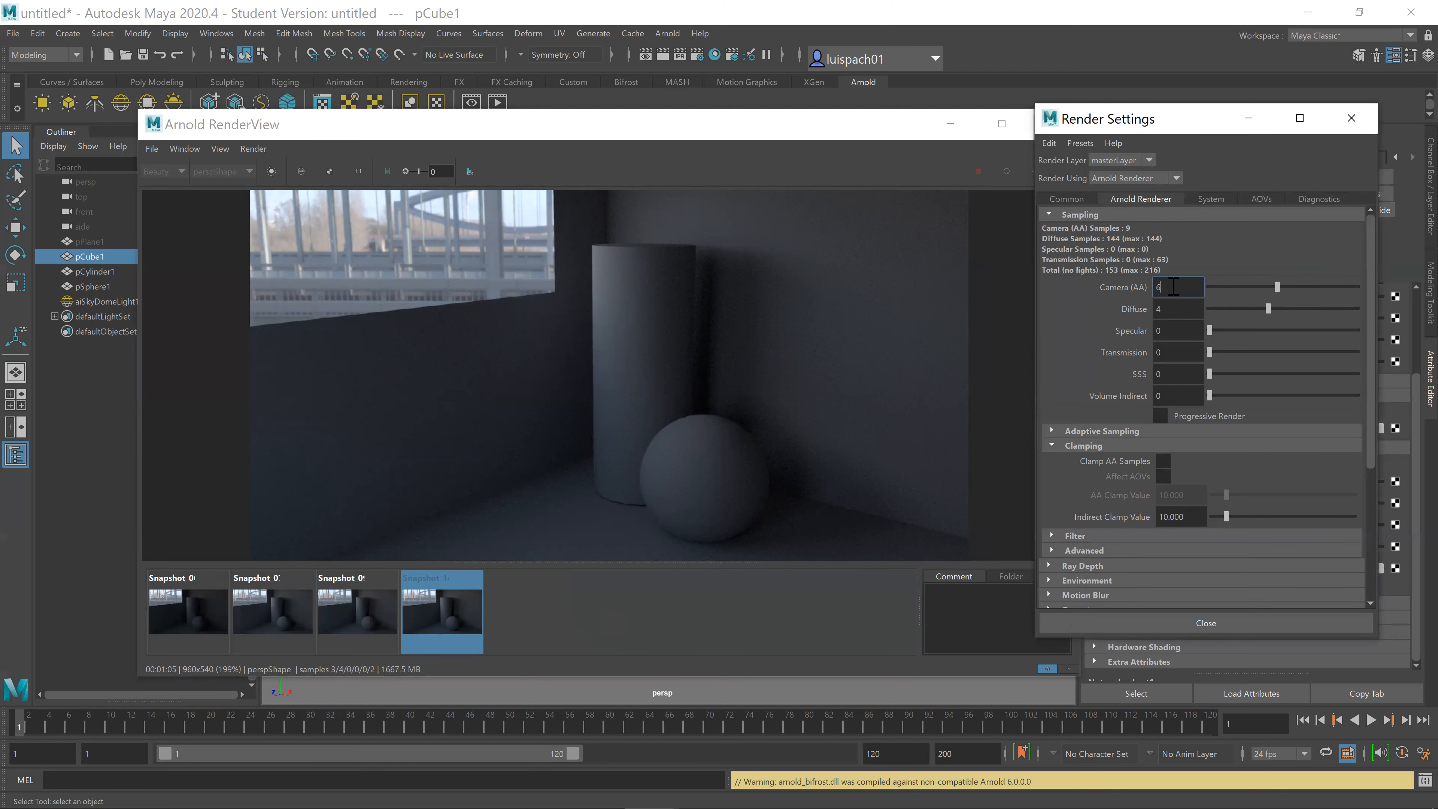
pyautogui.write('6')
pyautogui.press('Return')
pyautogui.click(1046, 670)
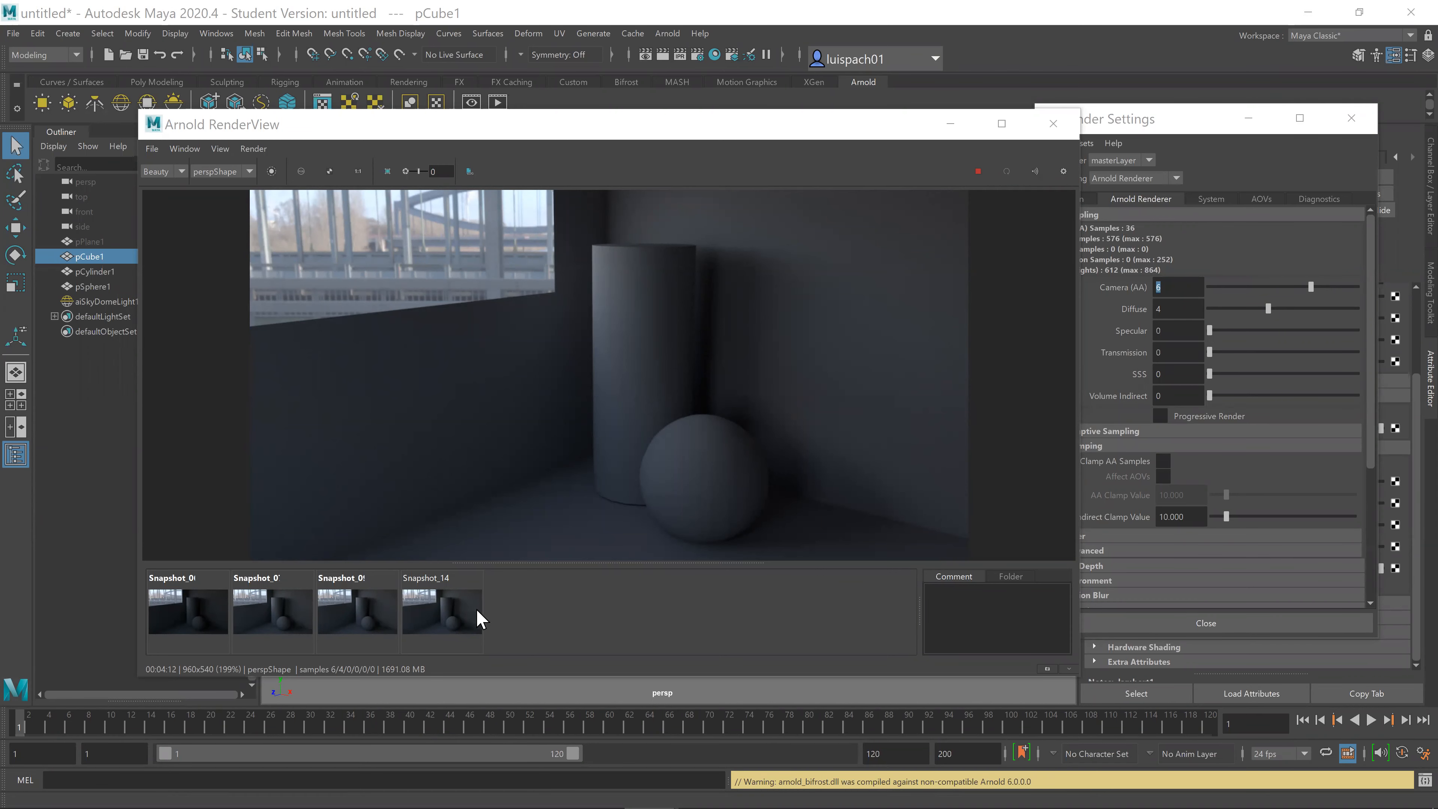
# Step: Store a snapshot of the render with 6 Camera (AA) samples and inspect the cylinder, sphere and walls for noise
pyautogui.click(1047, 669)
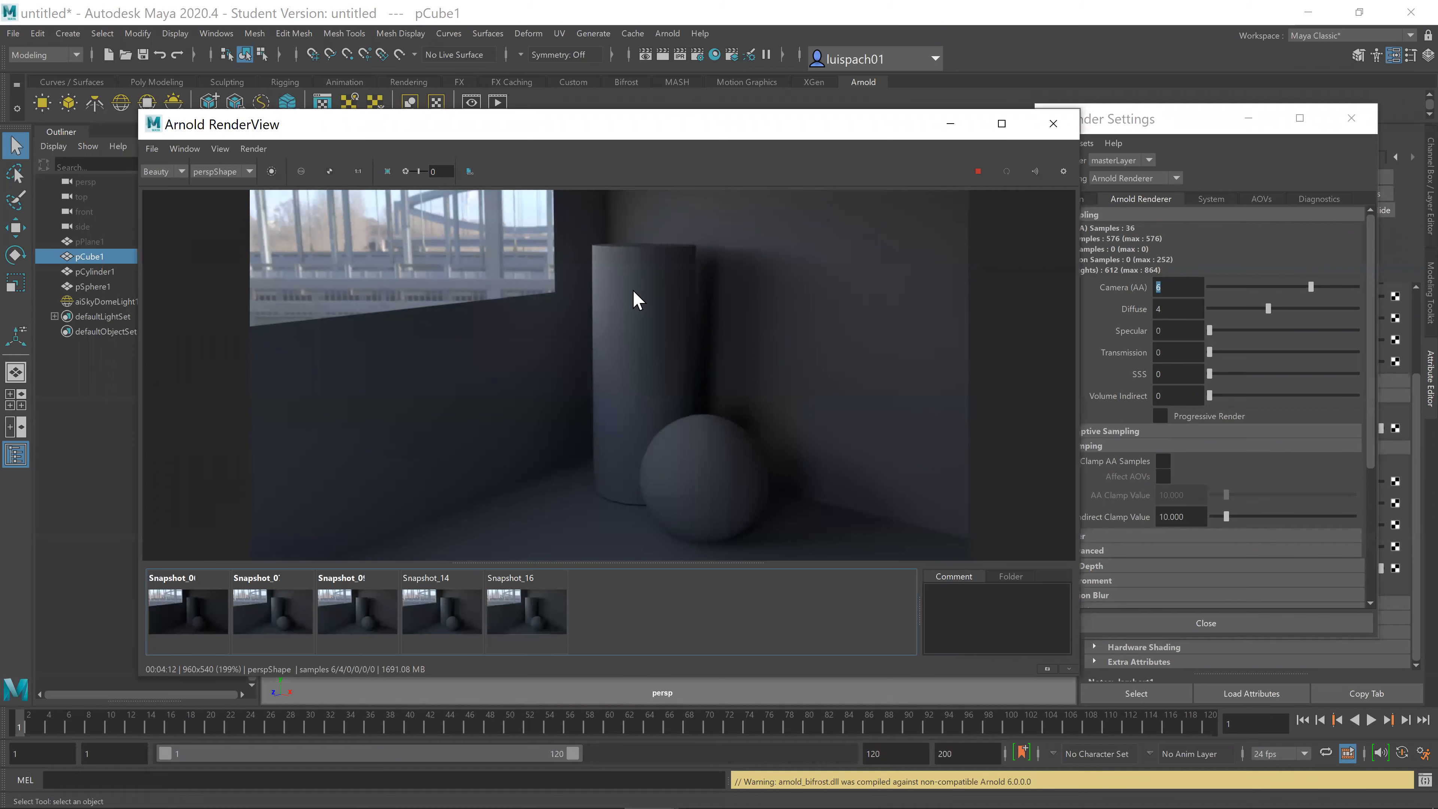
pyautogui.scroll(1, 787, 366)
pyautogui.scroll(-1, 787, 362)
pyautogui.scroll(1, 788, 342)
pyautogui.scroll(1, 789, 345)
pyautogui.scroll(-1, 789, 345)
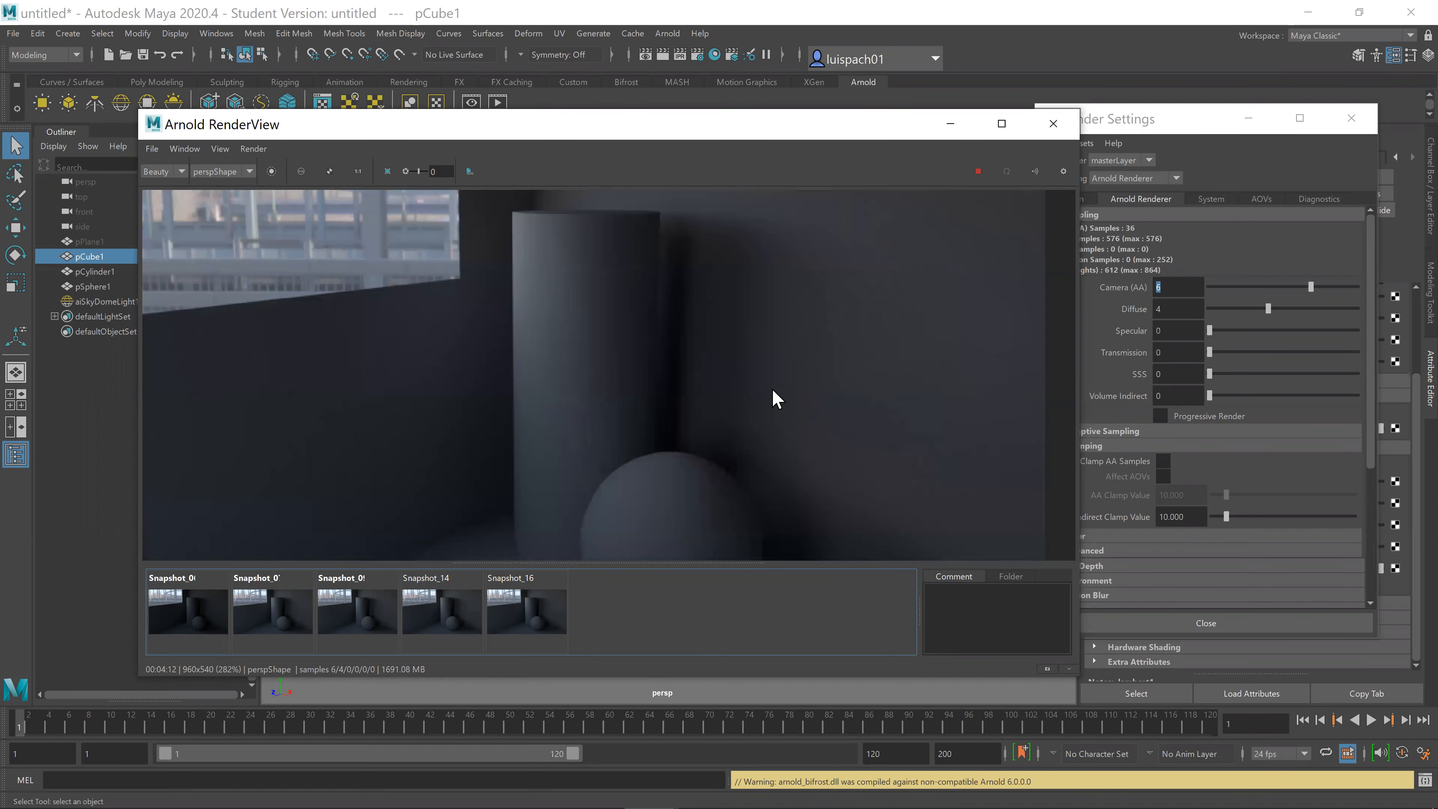
pyautogui.scroll(-1, 764, 419)
pyautogui.scroll(-1, 787, 399)
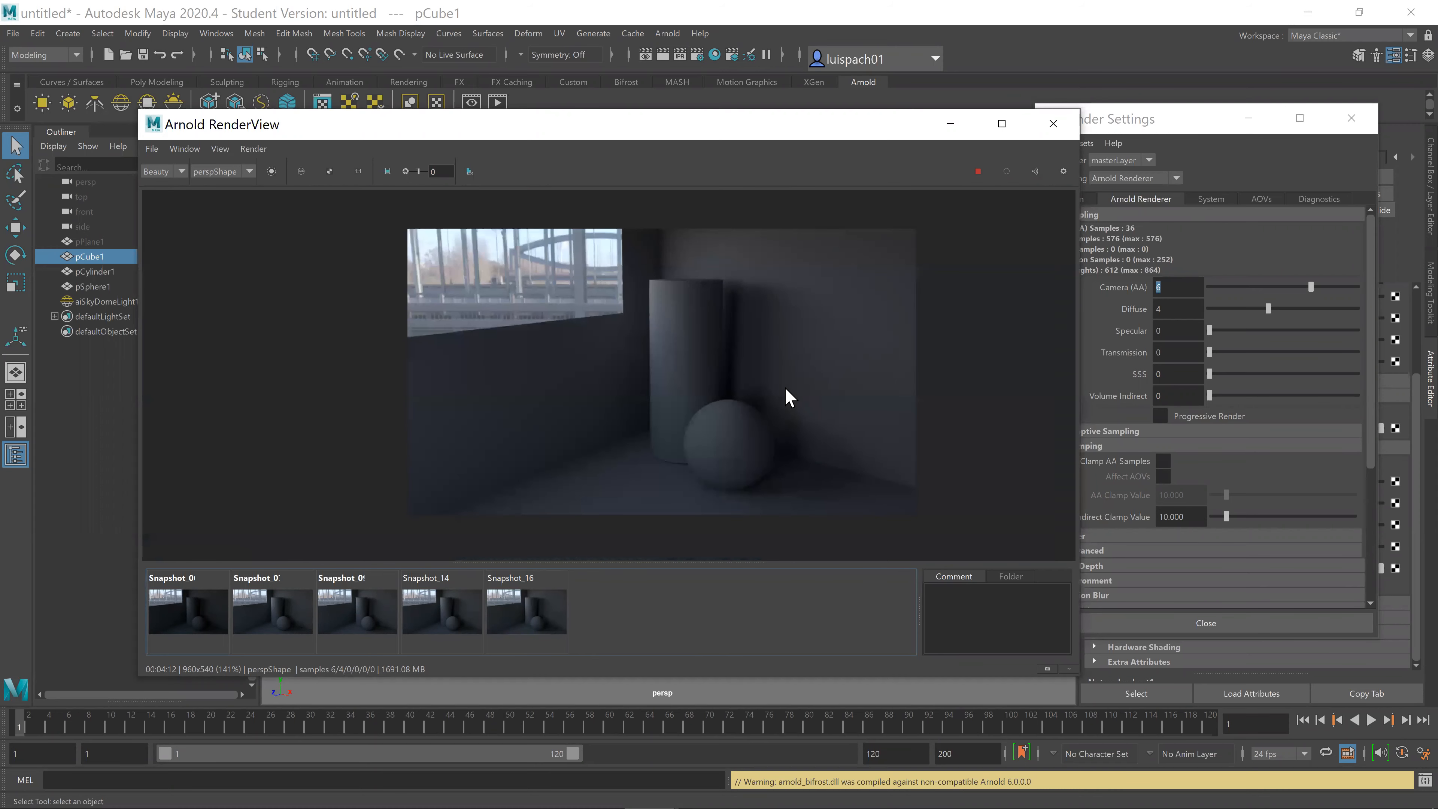
pyautogui.scroll(1, 787, 398)
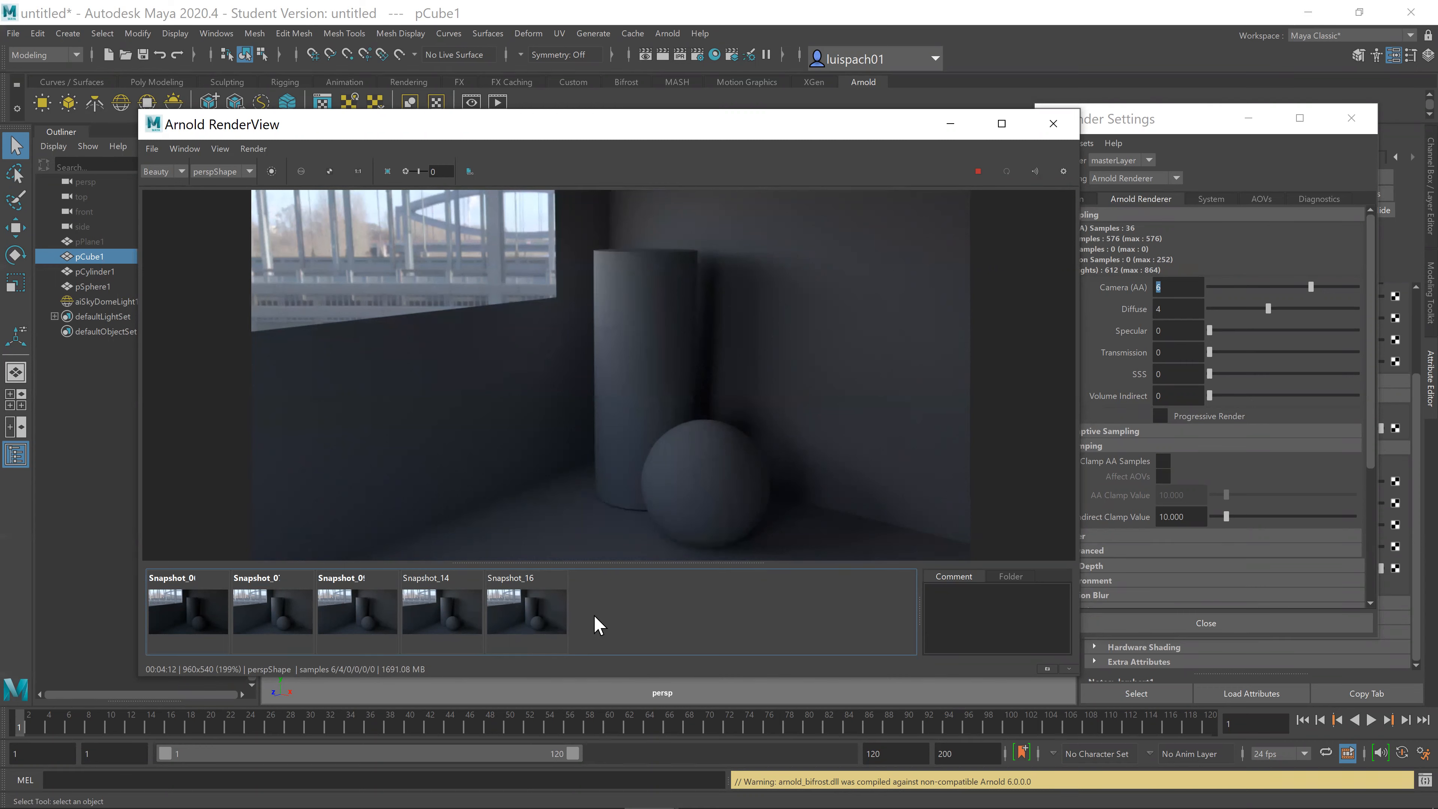
# Step: Compare the snapshot rendered with 6 Camera (AA) samples against the one rendered with 3
pyautogui.click(464, 609)
pyautogui.click(532, 614)
pyautogui.click(531, 612)
pyautogui.click(504, 608)
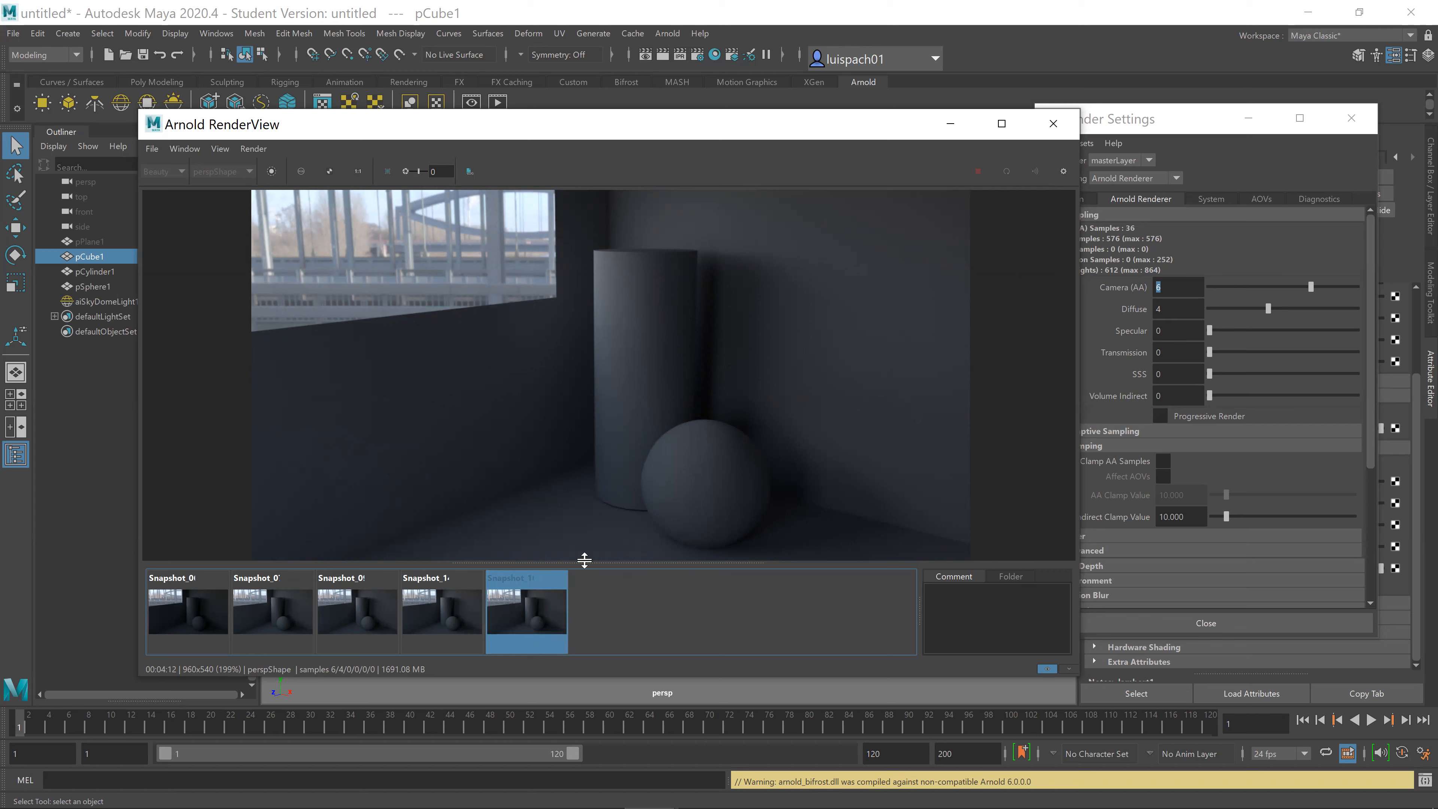
pyautogui.click(460, 616)
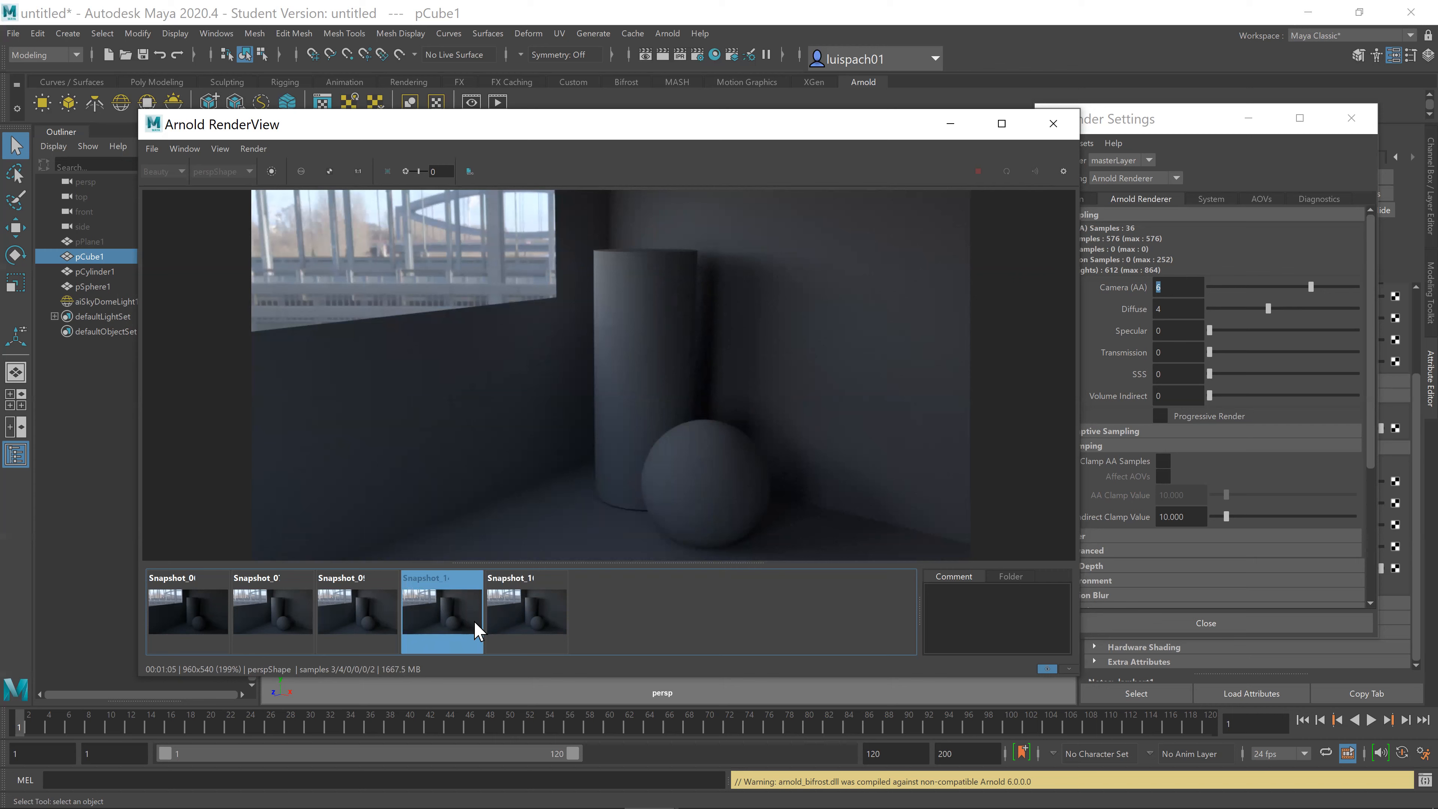
# Step: Review all stored snapshots from oldest to newest for noise and render time, ending on the newest one
pyautogui.click(378, 607)
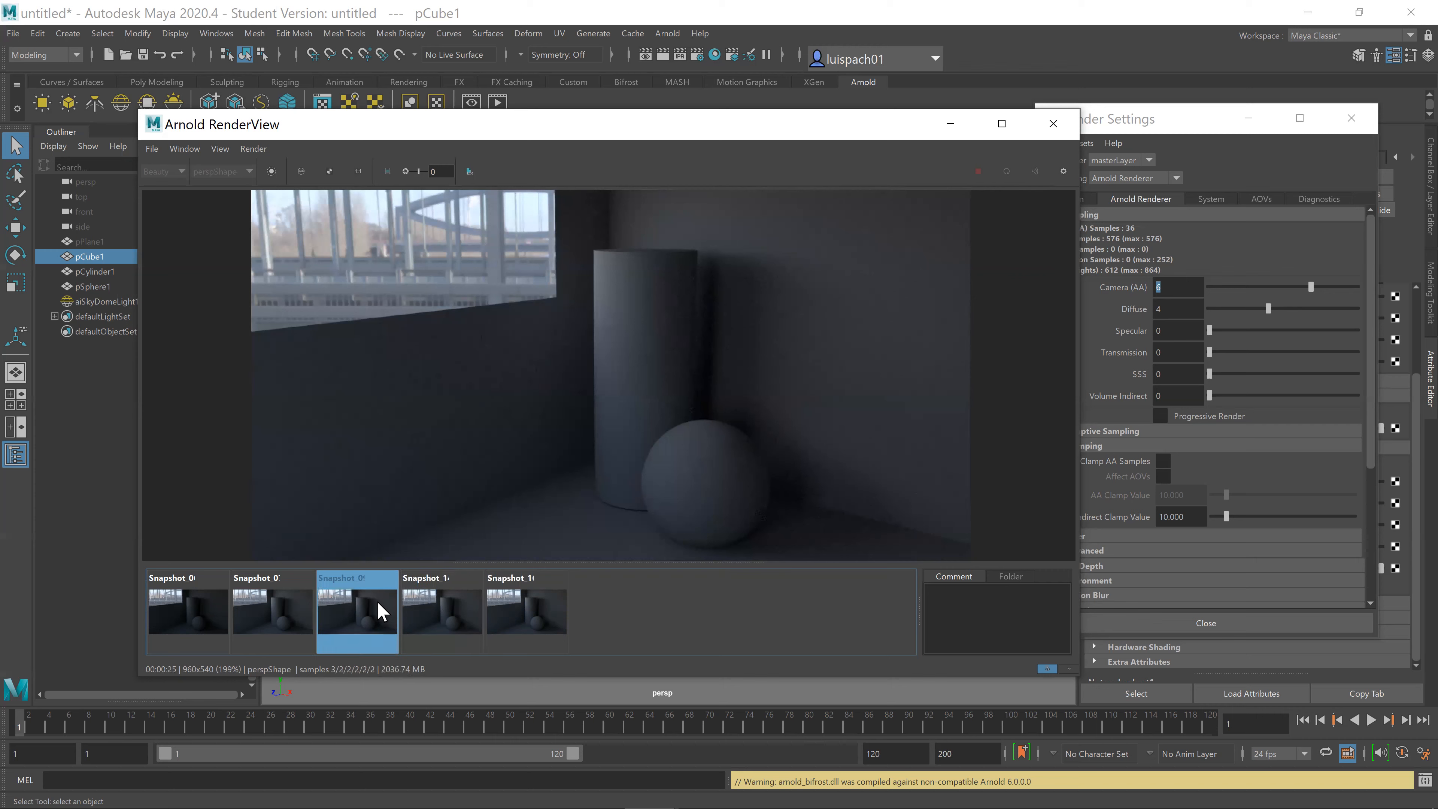
pyautogui.click(285, 620)
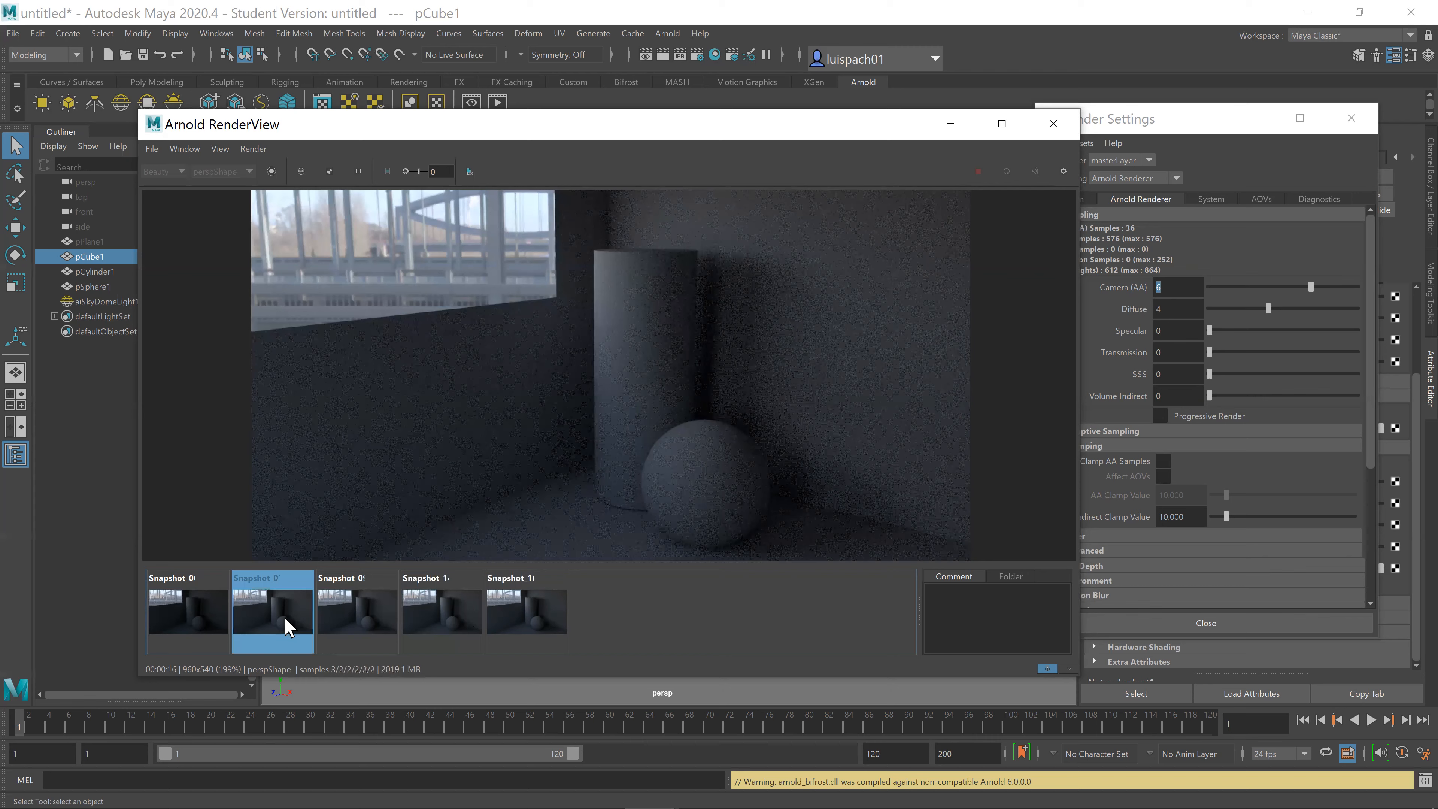
pyautogui.click(214, 616)
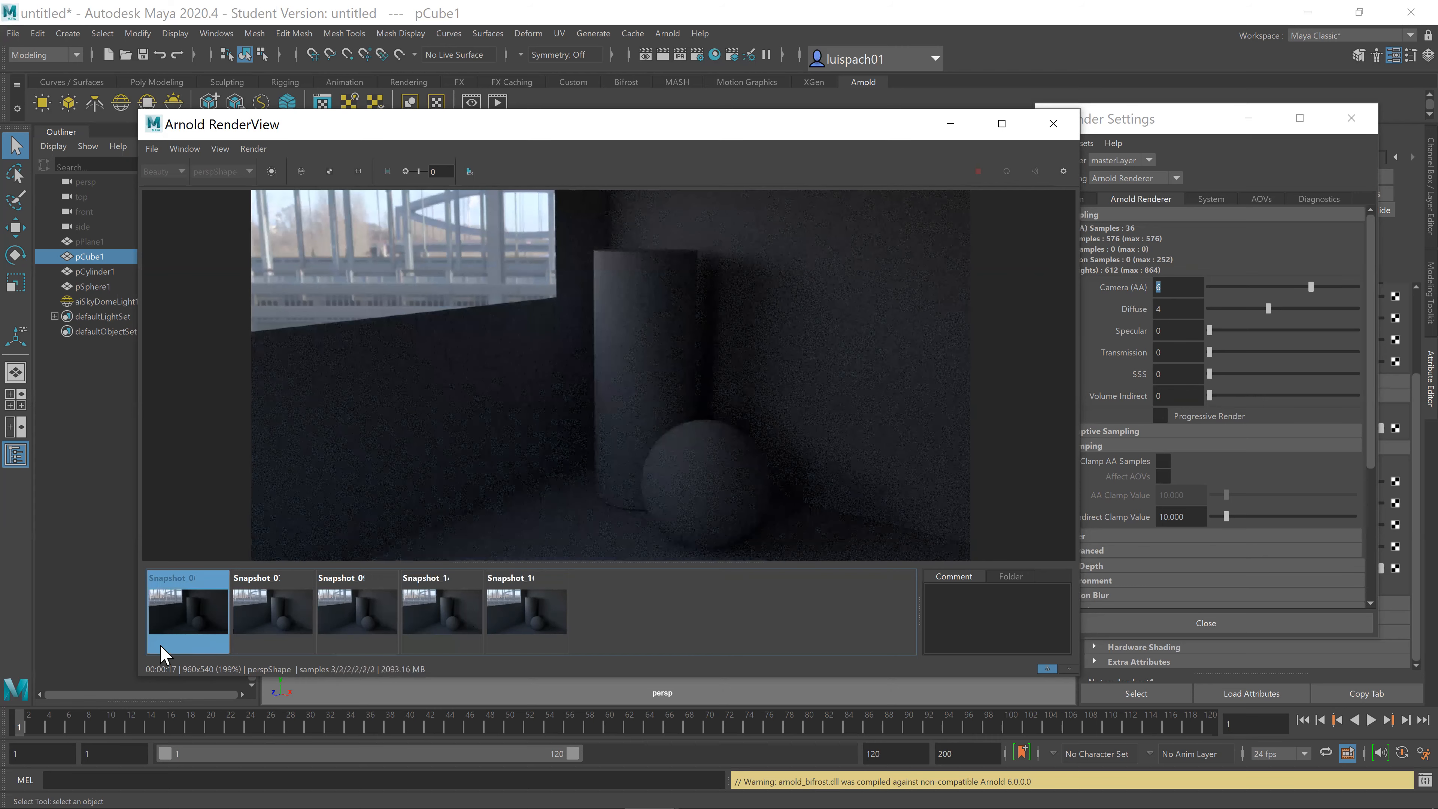
pyautogui.click(283, 621)
pyautogui.click(356, 620)
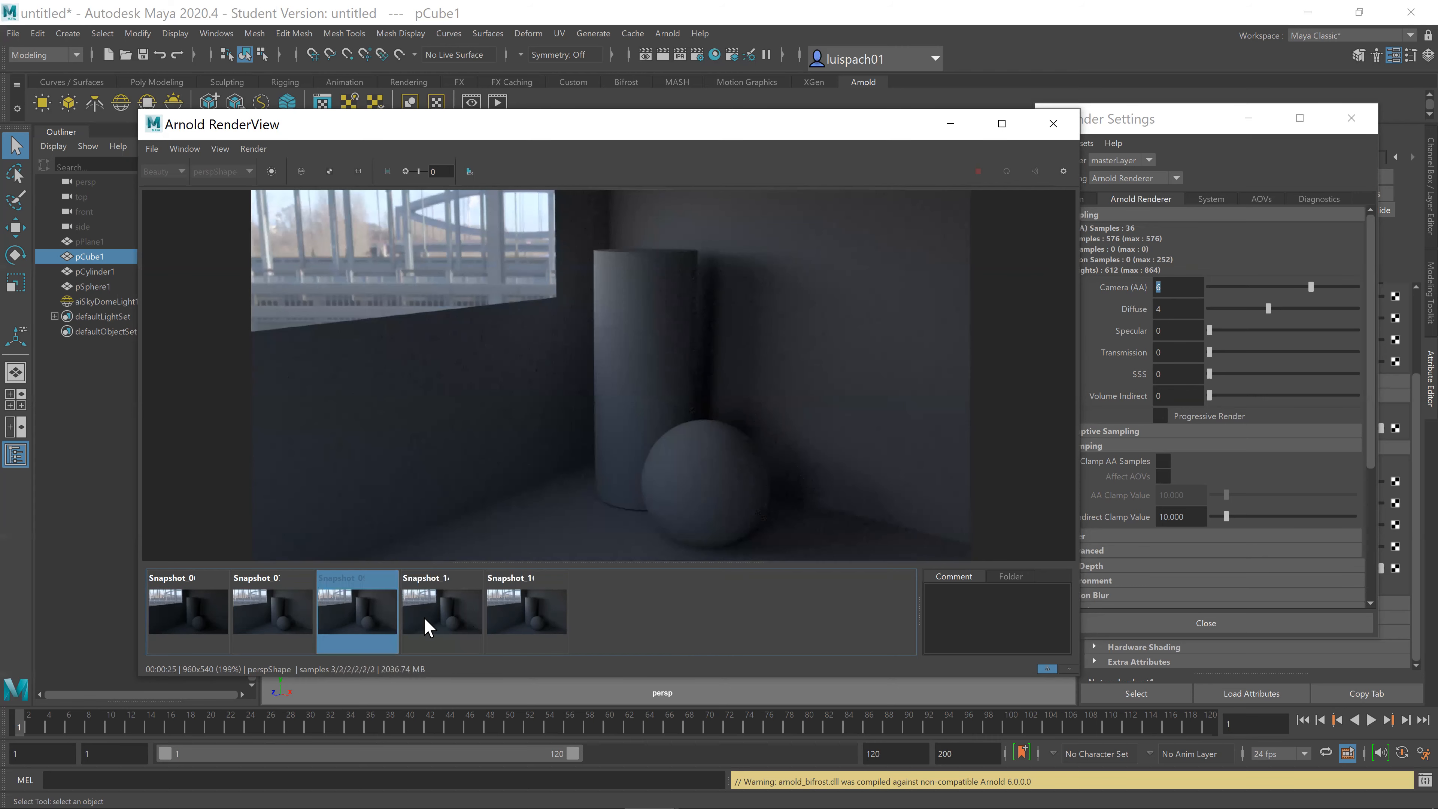
pyautogui.click(430, 619)
pyautogui.click(528, 628)
pyautogui.click(466, 623)
pyautogui.click(468, 623)
pyautogui.click(499, 624)
pyautogui.click(425, 625)
pyautogui.click(557, 630)
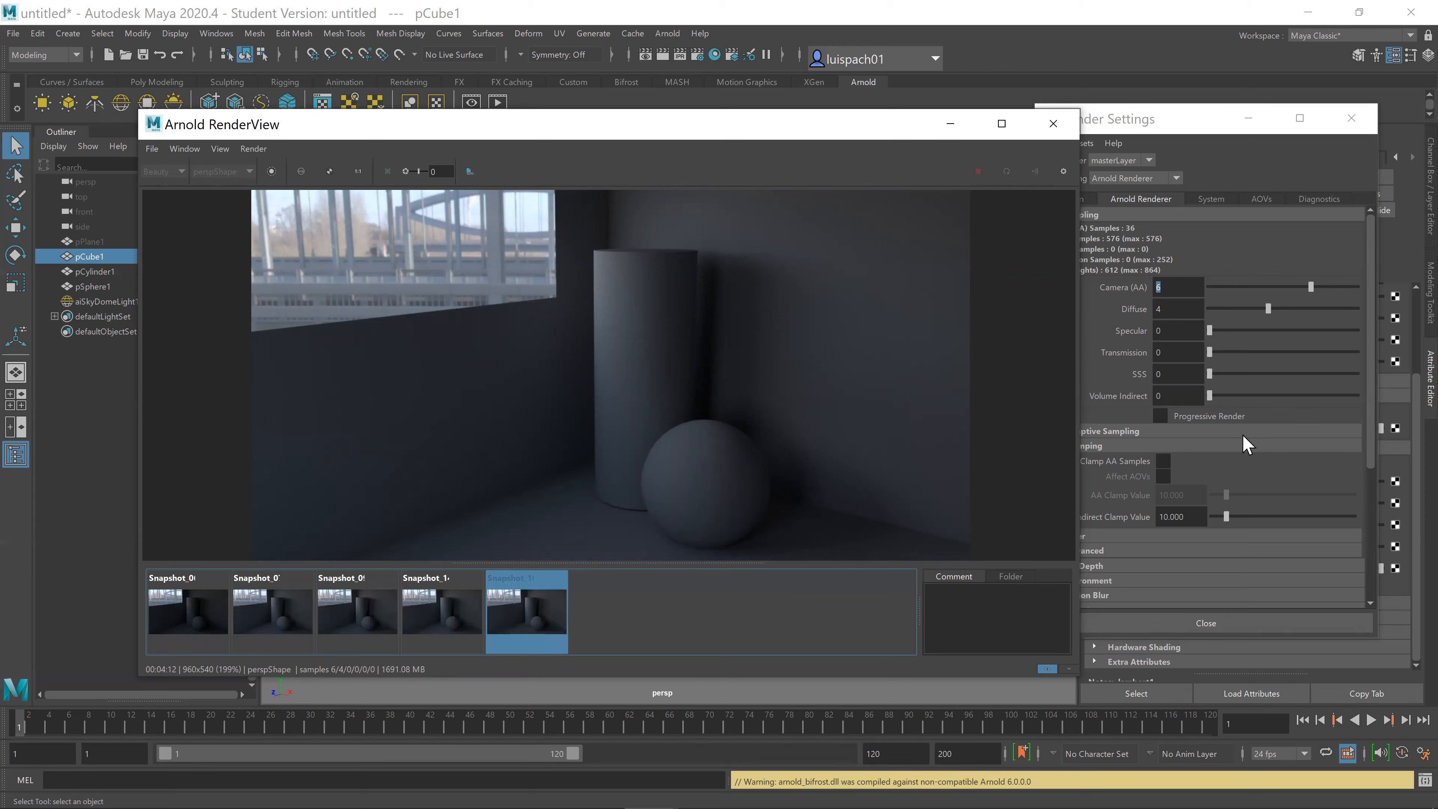
# Step: Return to the live render, set the Indirect Clamp Value to 15 and watch the image re-render
pyautogui.scroll(-1, 1246, 445)
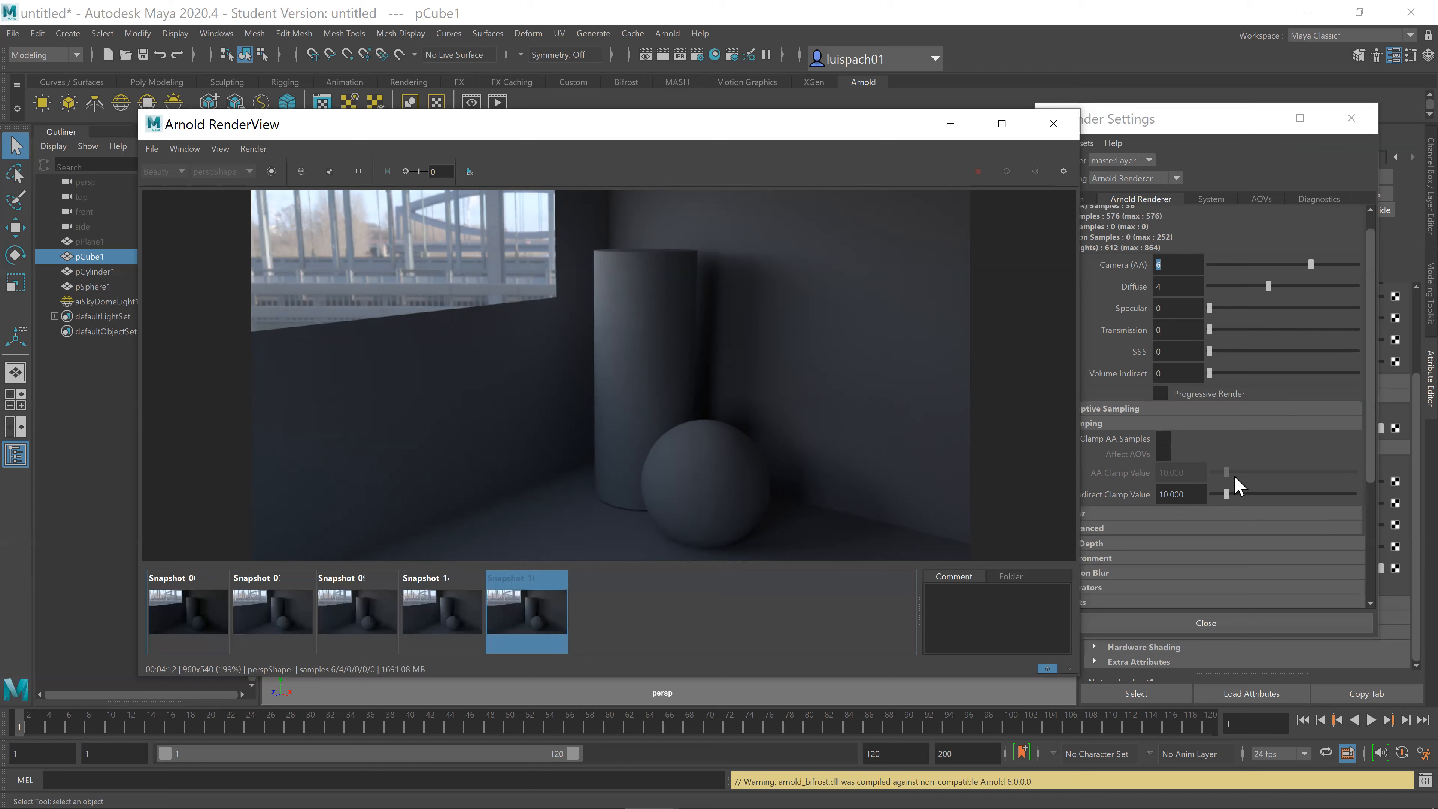
pyautogui.click(1202, 497)
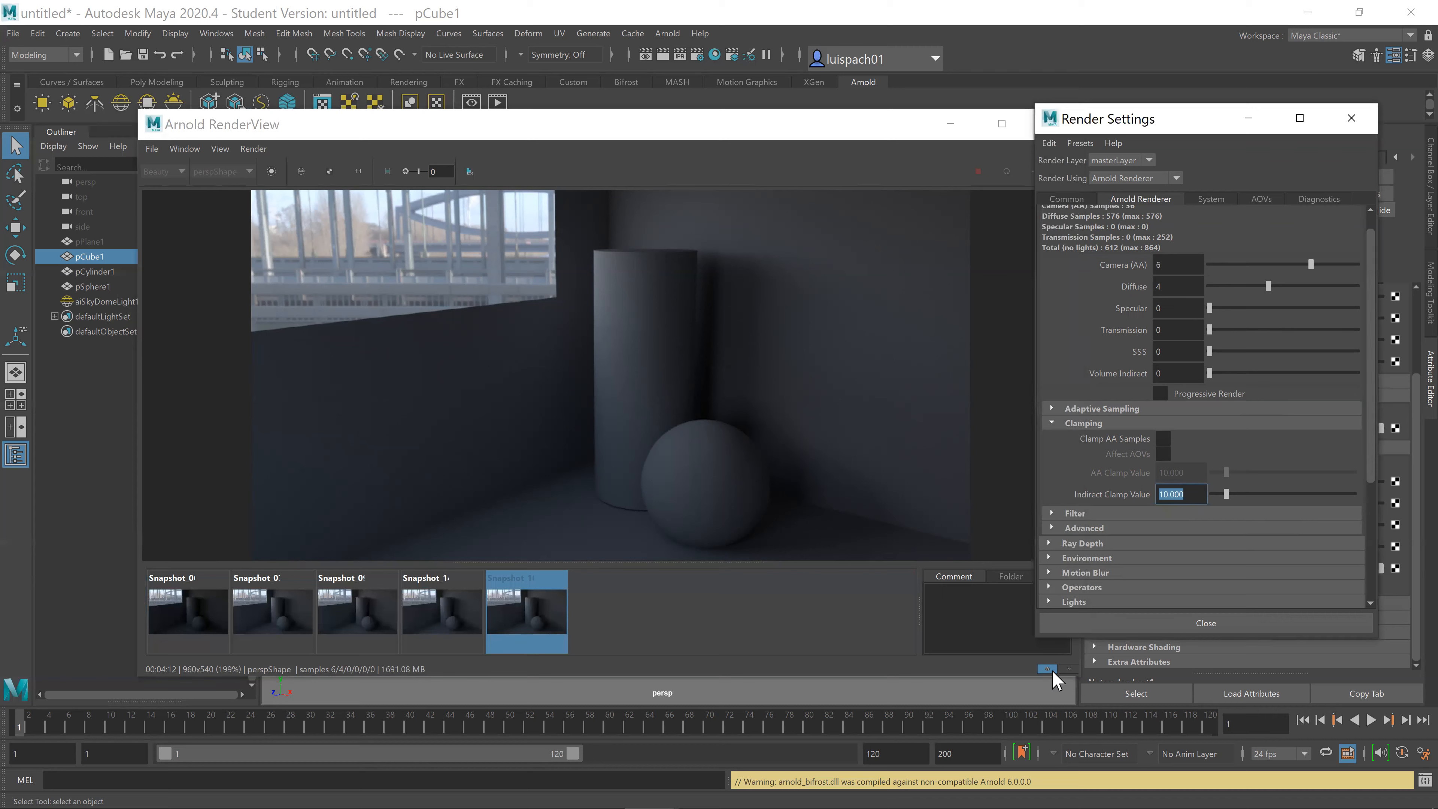
pyautogui.click(1048, 669)
pyautogui.click(1184, 496)
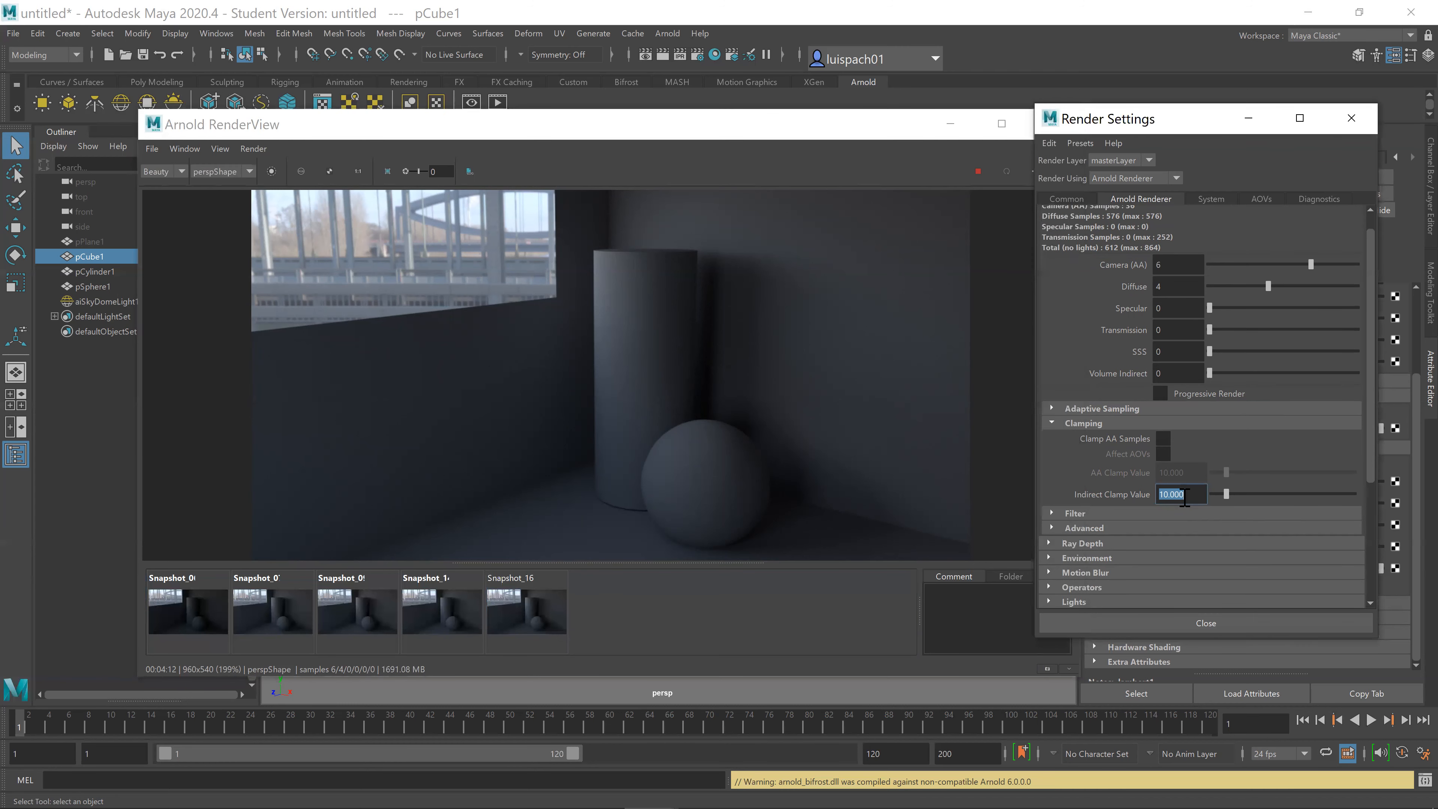
pyautogui.write('15')
pyautogui.press('Return')
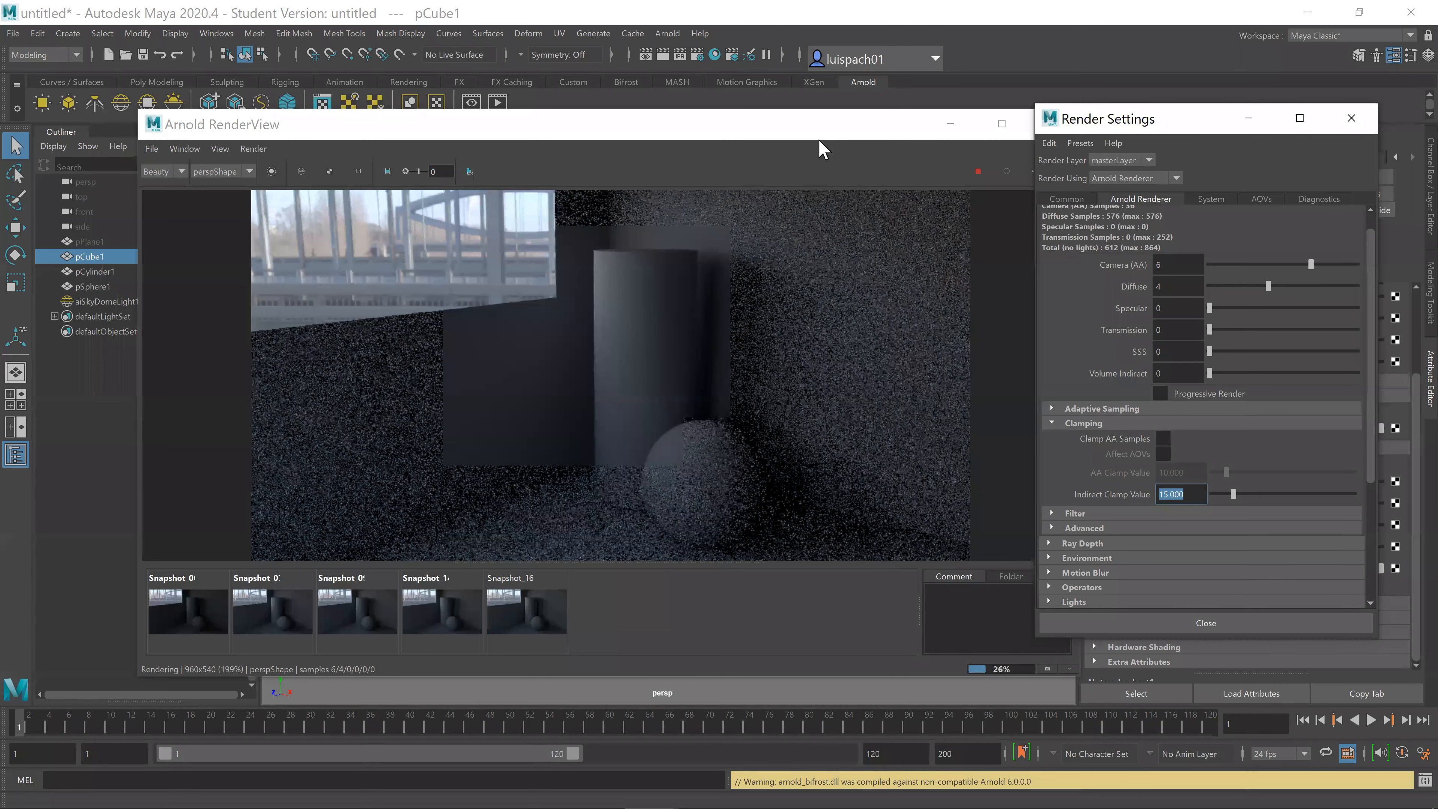
pyautogui.click(822, 450)
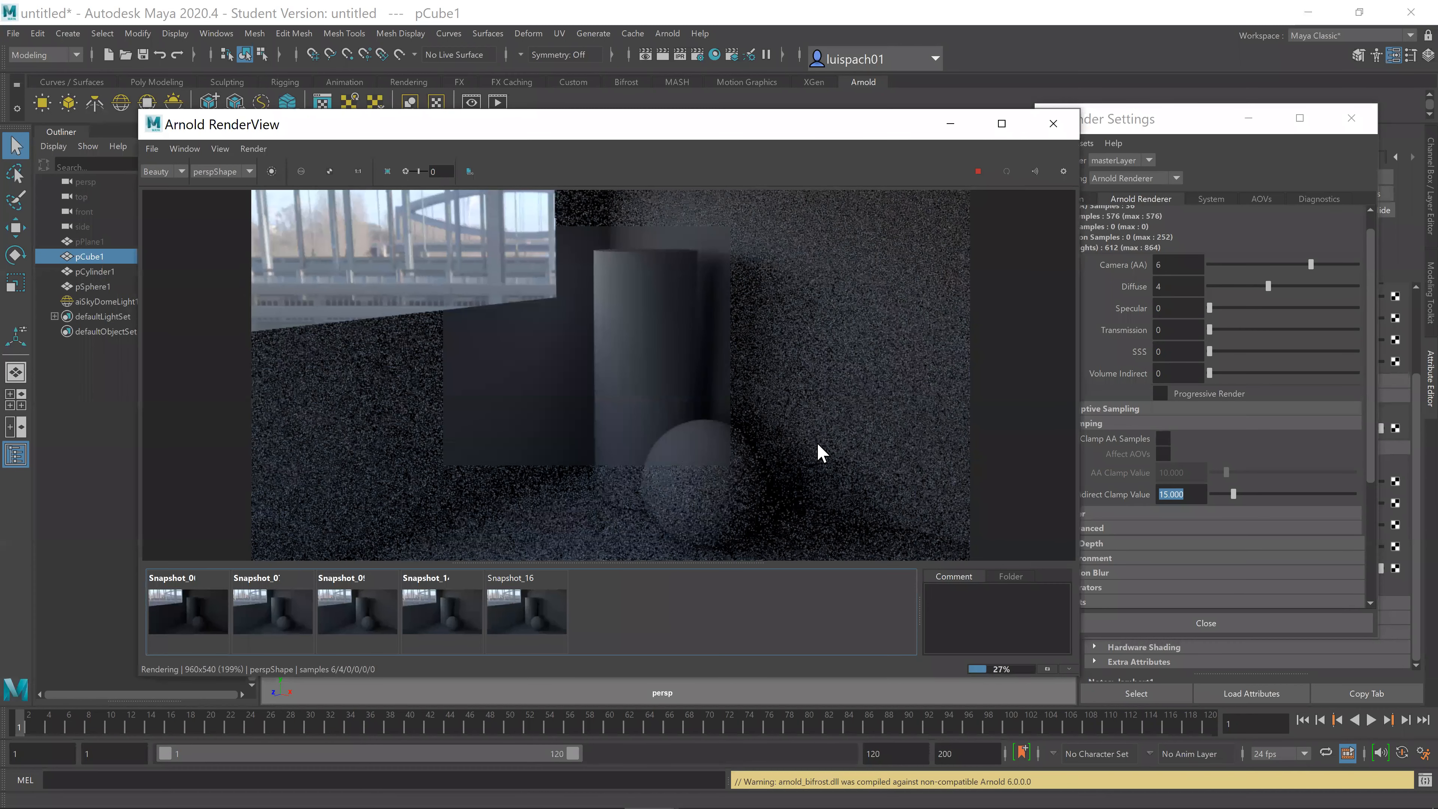
# Step: Show the newest stored snapshot and set the Indirect Clamp Value to 10
pyautogui.click(526, 619)
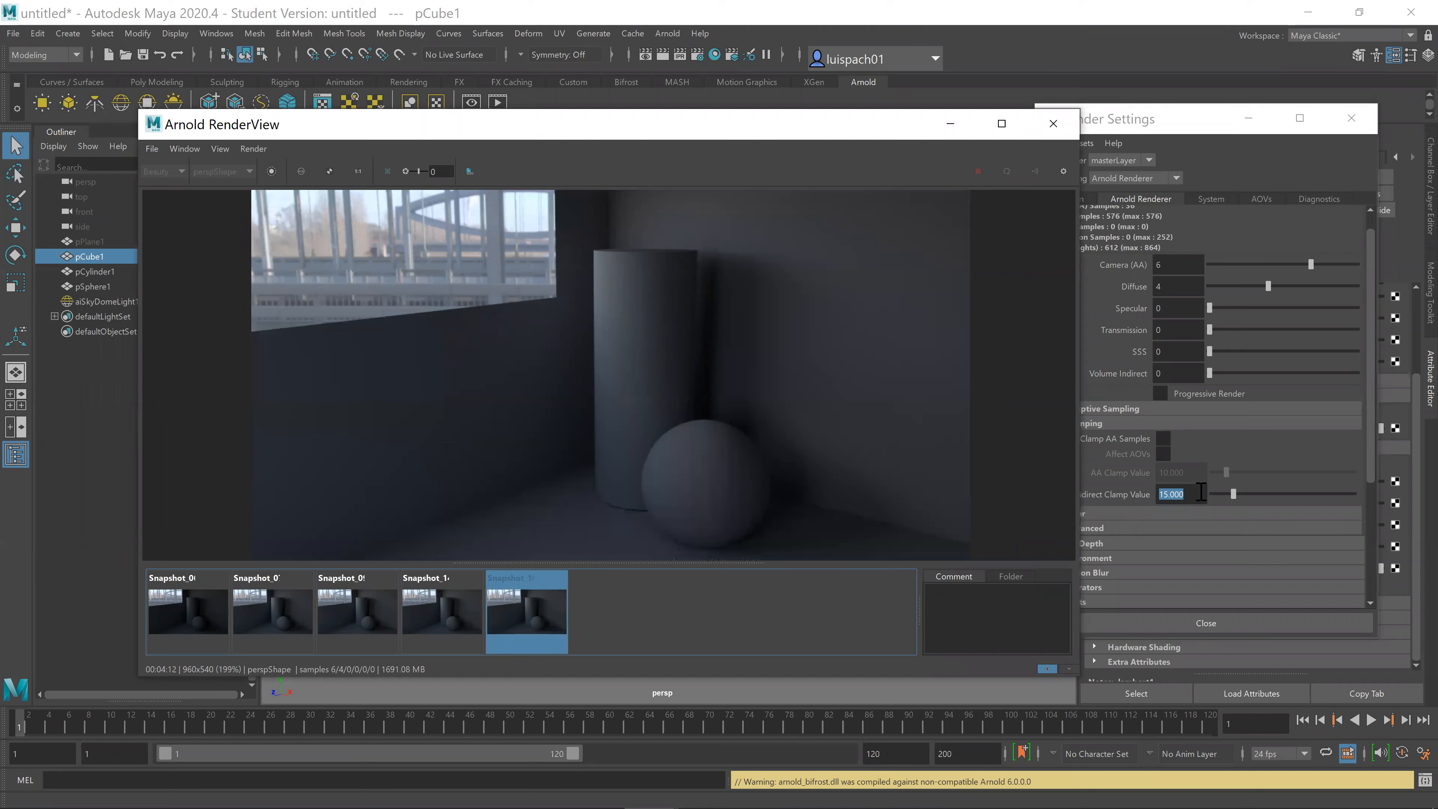
pyautogui.write('10')
pyautogui.press('Return')
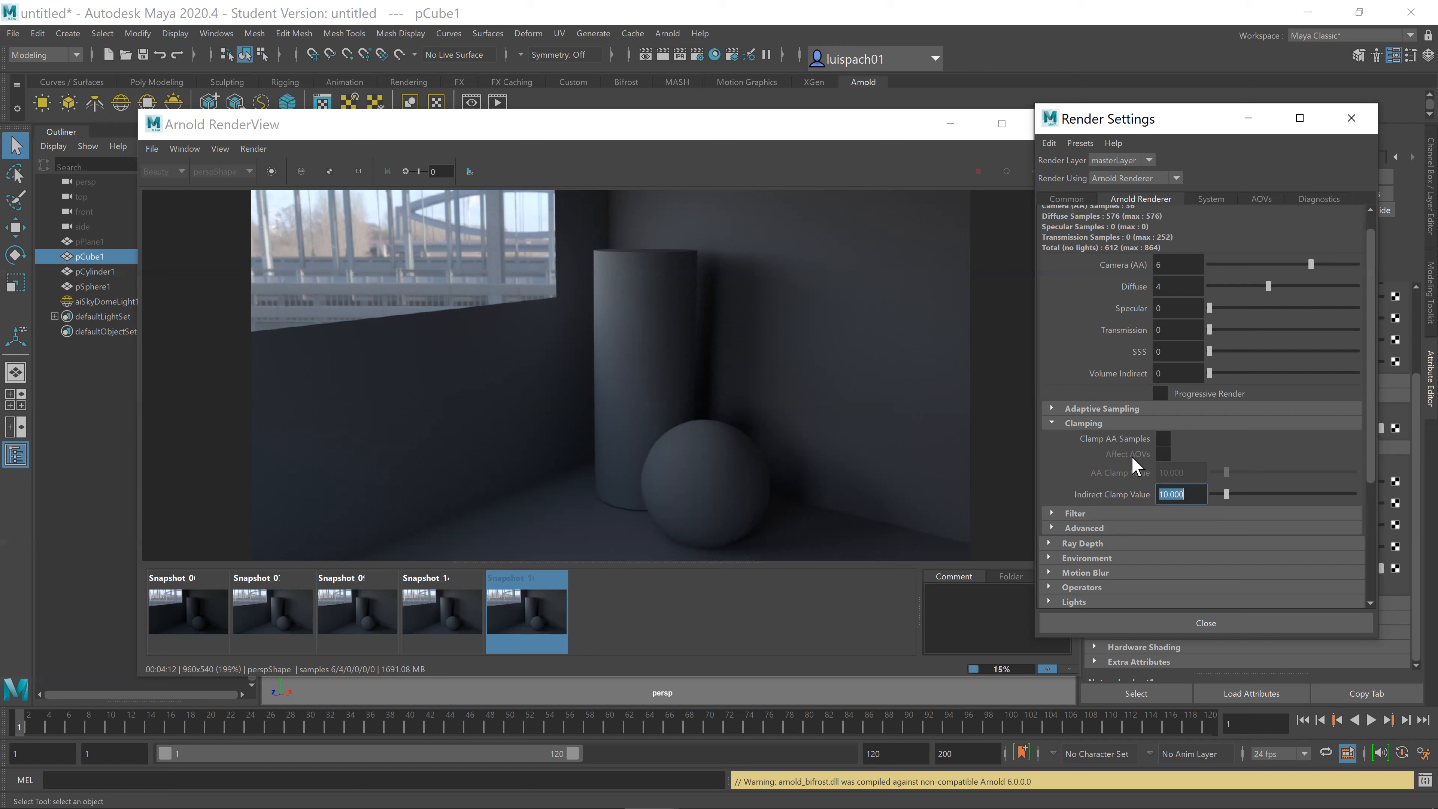
# Step: Expand the Ray Depth settings of the Arnold Renderer below the clamping options
pyautogui.scroll(-3, 1169, 482)
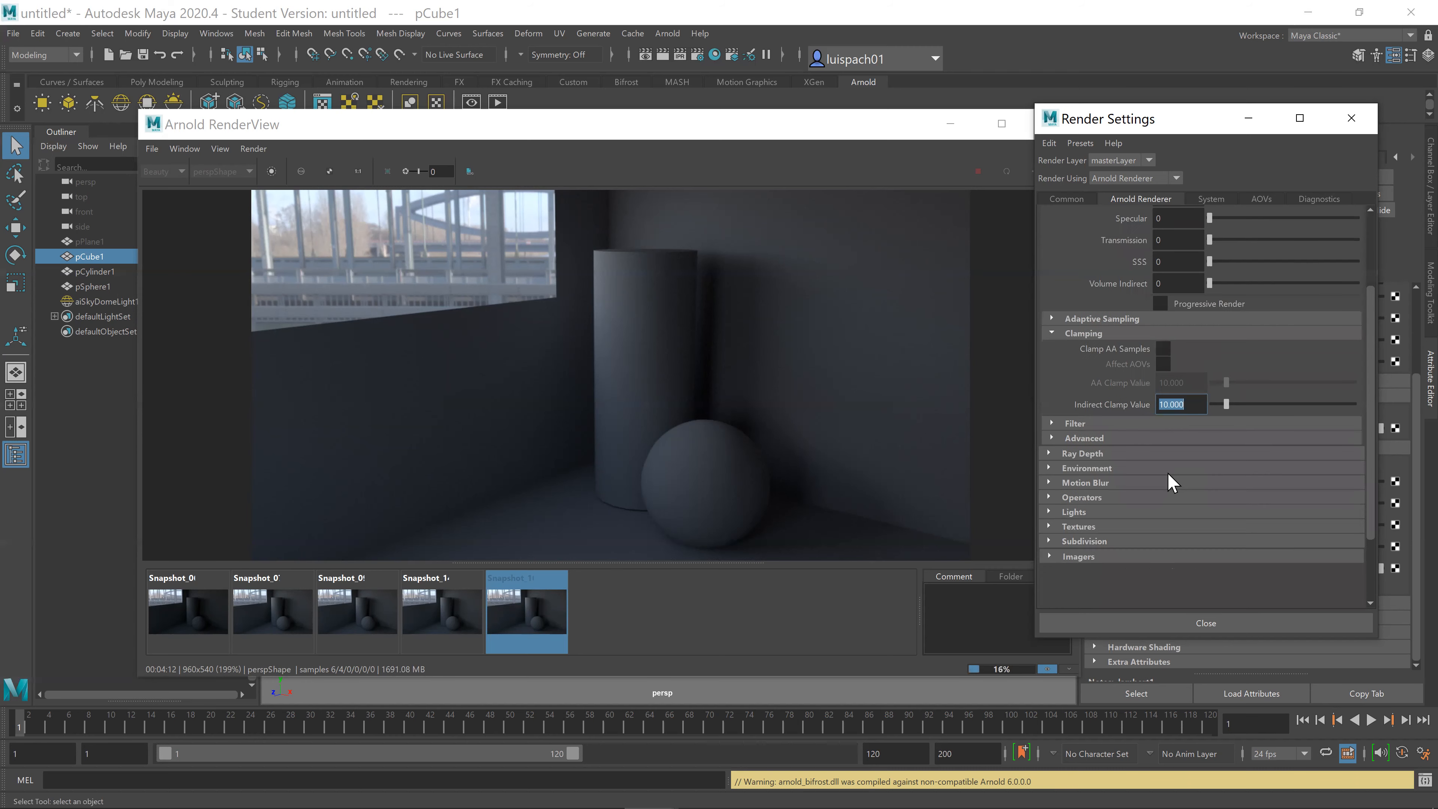
pyautogui.scroll(-2, 1170, 482)
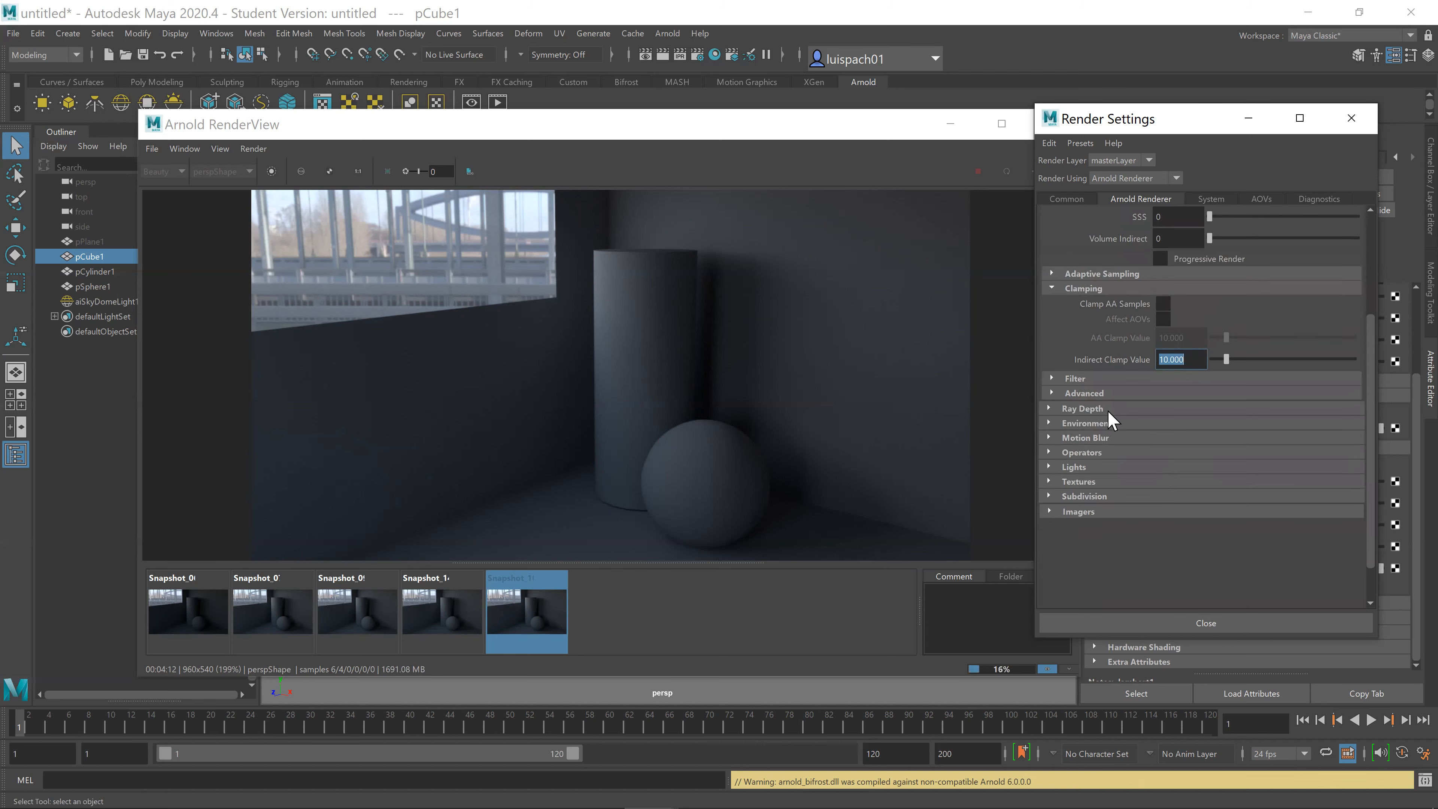
pyautogui.click(1056, 408)
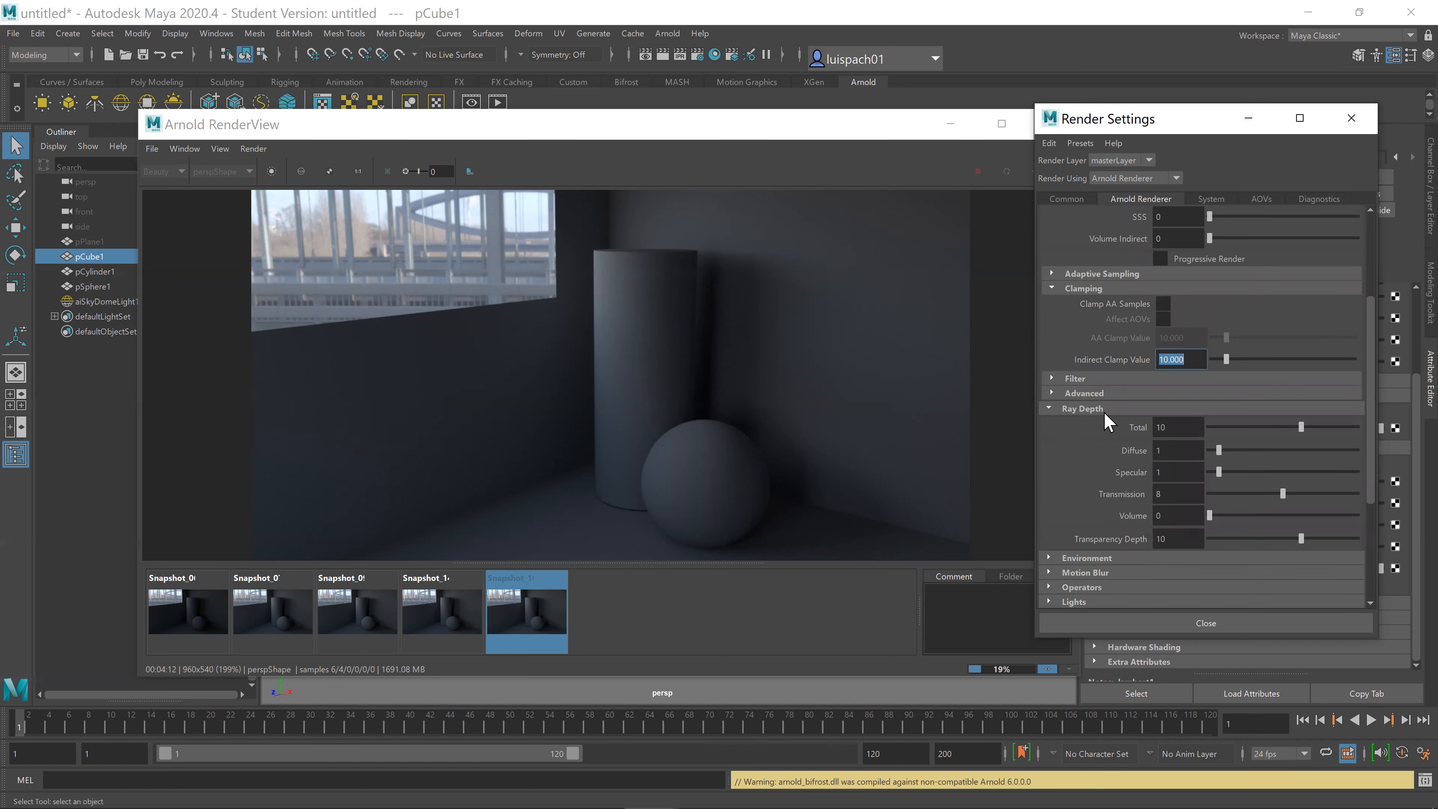
pyautogui.click(1082, 412)
pyautogui.click(1064, 412)
# Step: Examine the Sampling, Clamping and Ray Depth settings together, and bring the render view back to the front
pyautogui.scroll(3, 1189, 286)
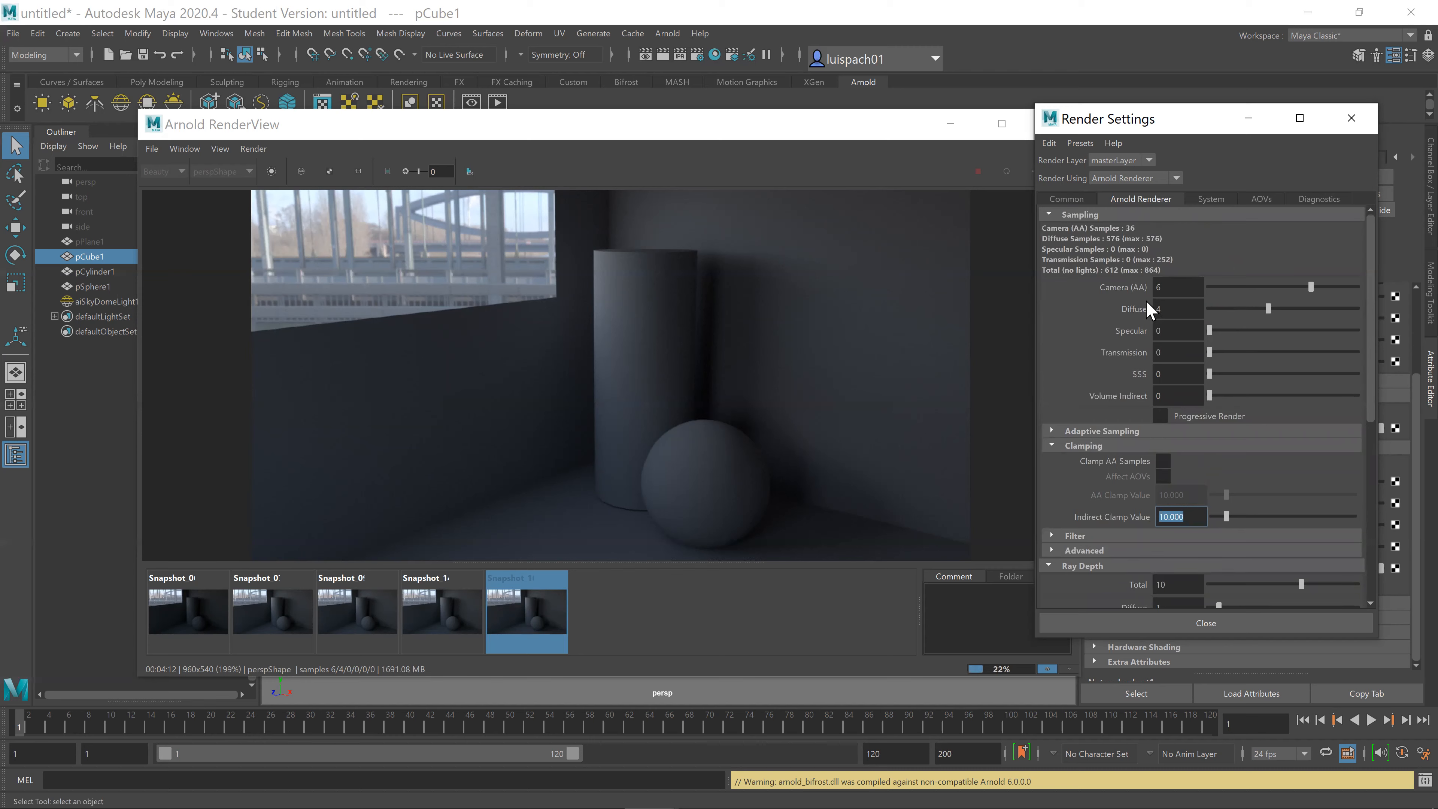
pyautogui.scroll(-3, 1134, 431)
pyautogui.scroll(1, 1084, 428)
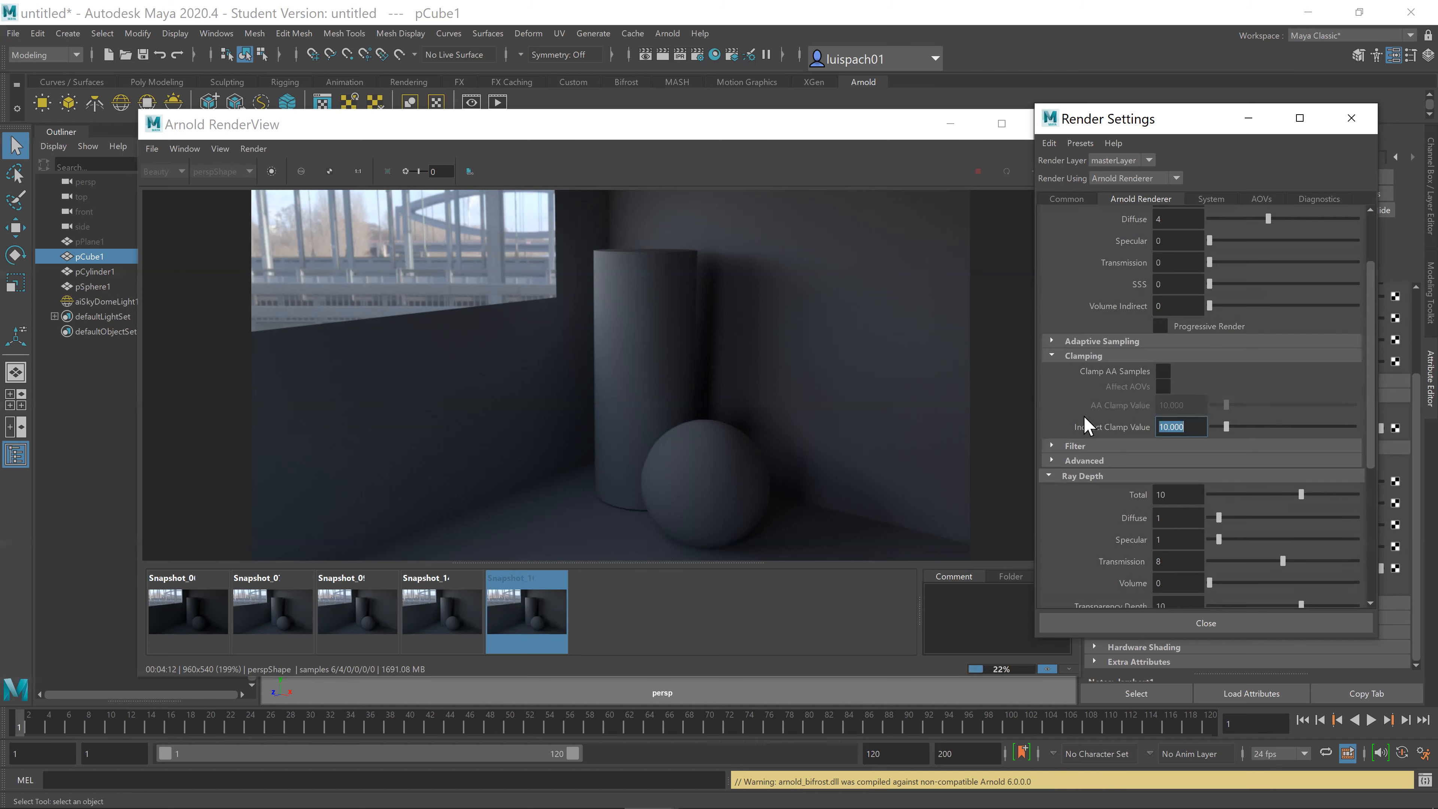
pyautogui.scroll(-2, 1084, 417)
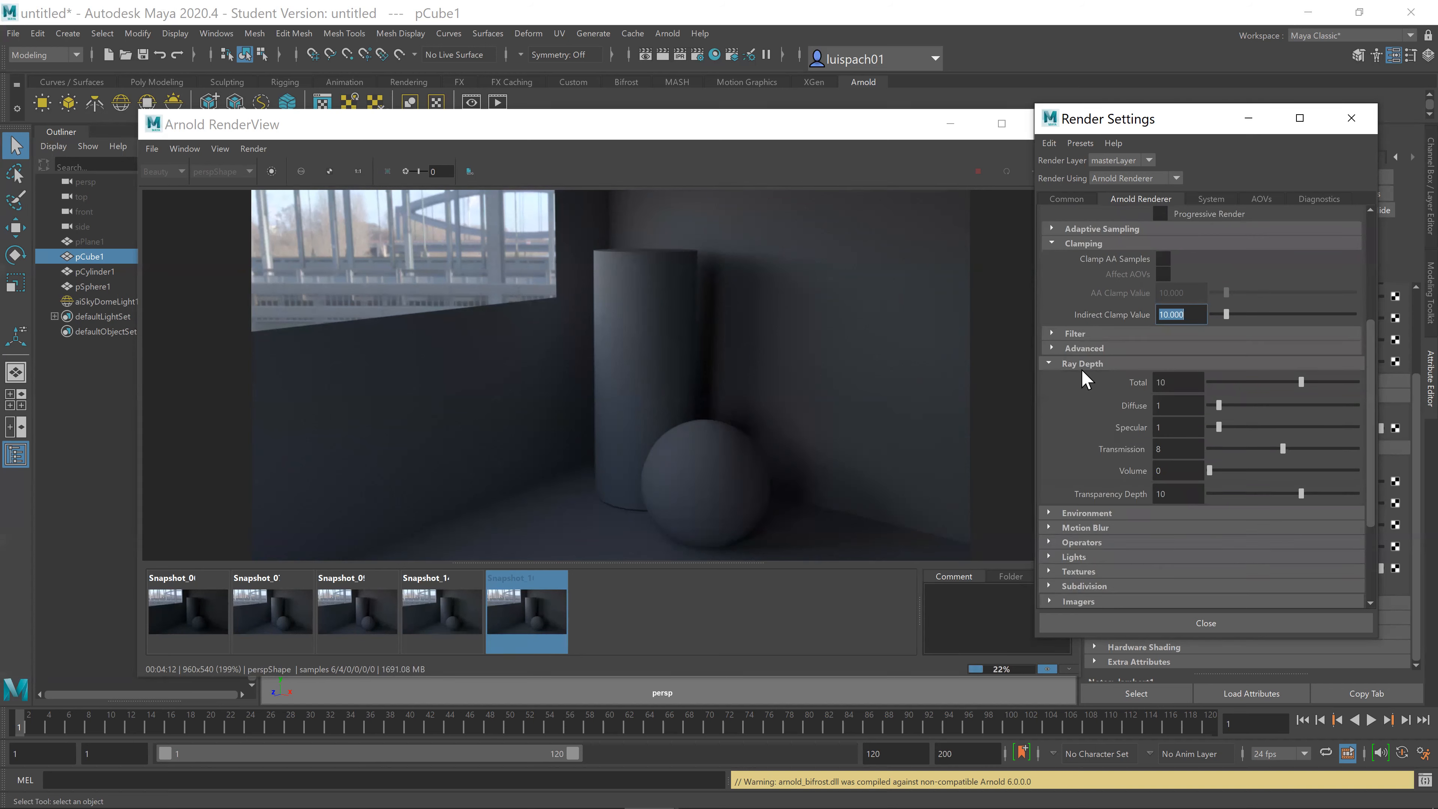
pyautogui.scroll(3, 1128, 468)
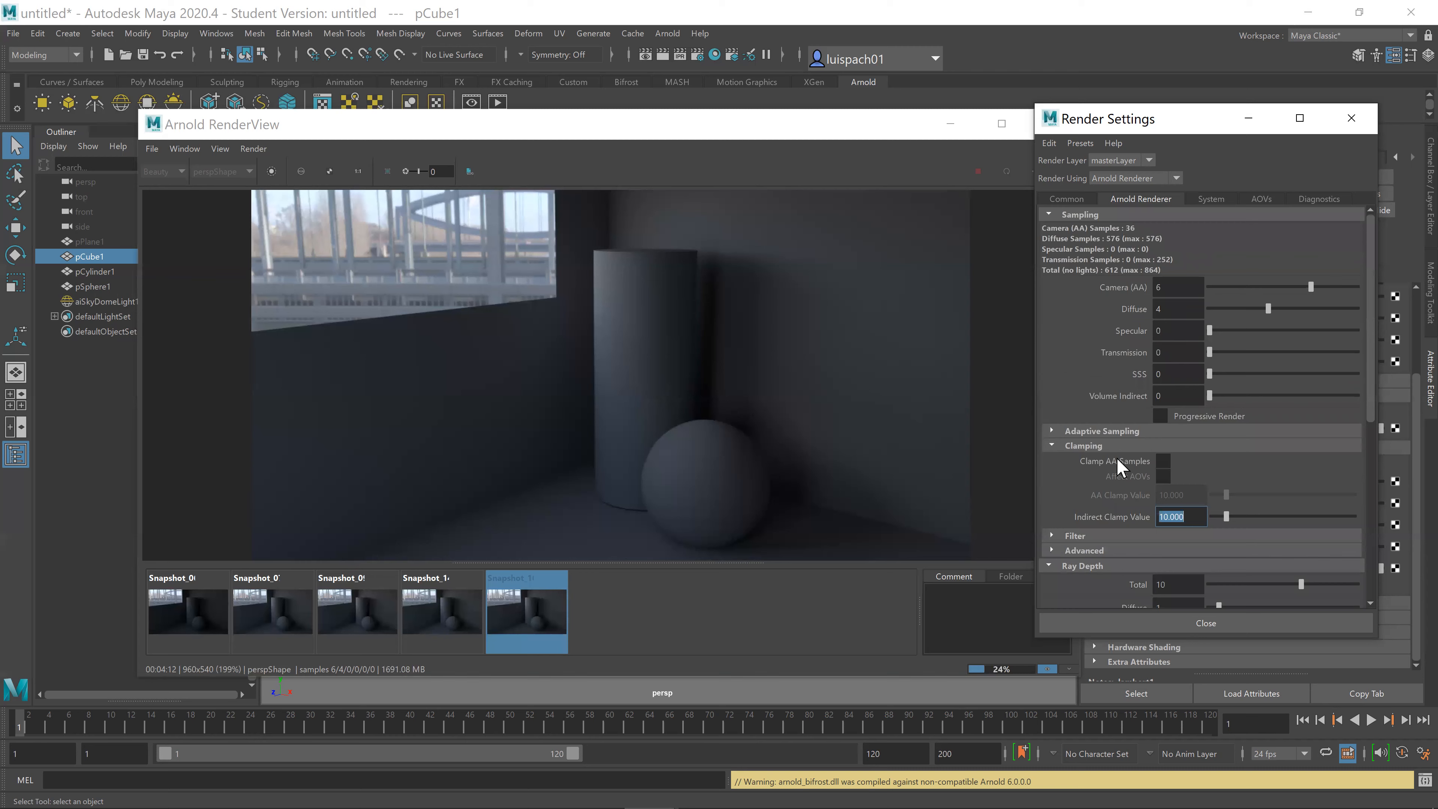
pyautogui.scroll(-1, 1162, 523)
pyautogui.scroll(-4, 1095, 527)
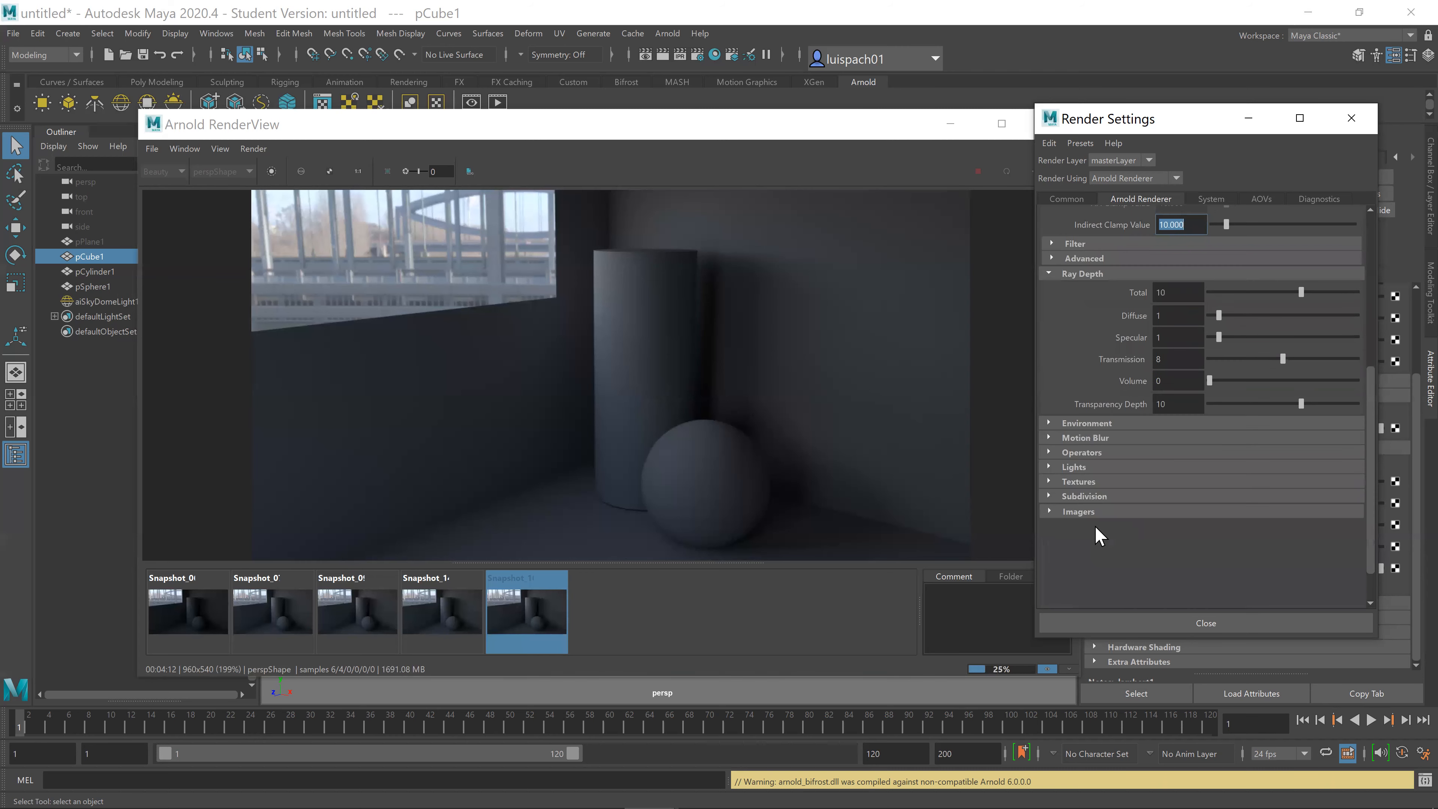
pyautogui.scroll(1, 1096, 525)
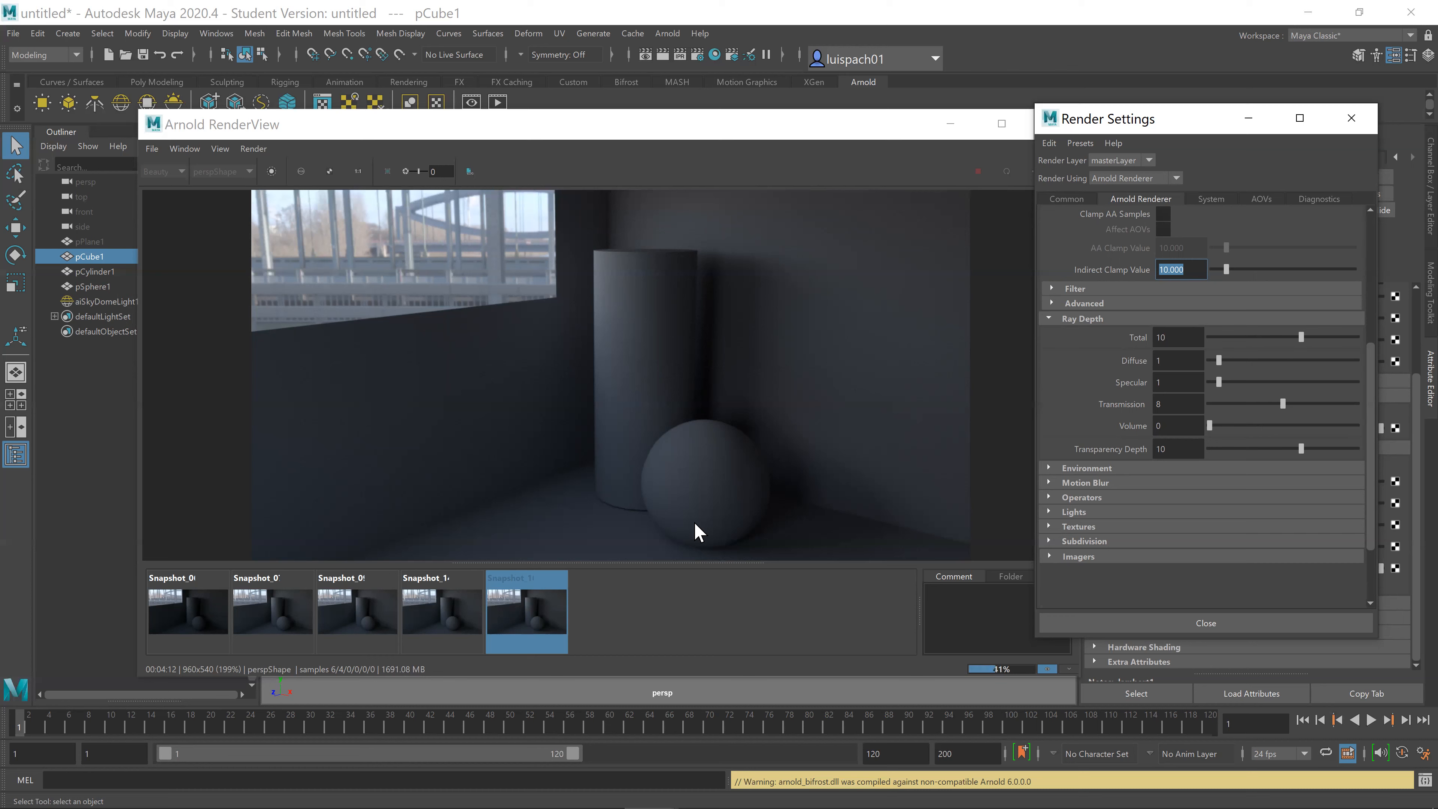
pyautogui.scroll(3, 1085, 496)
pyautogui.scroll(3, 1090, 484)
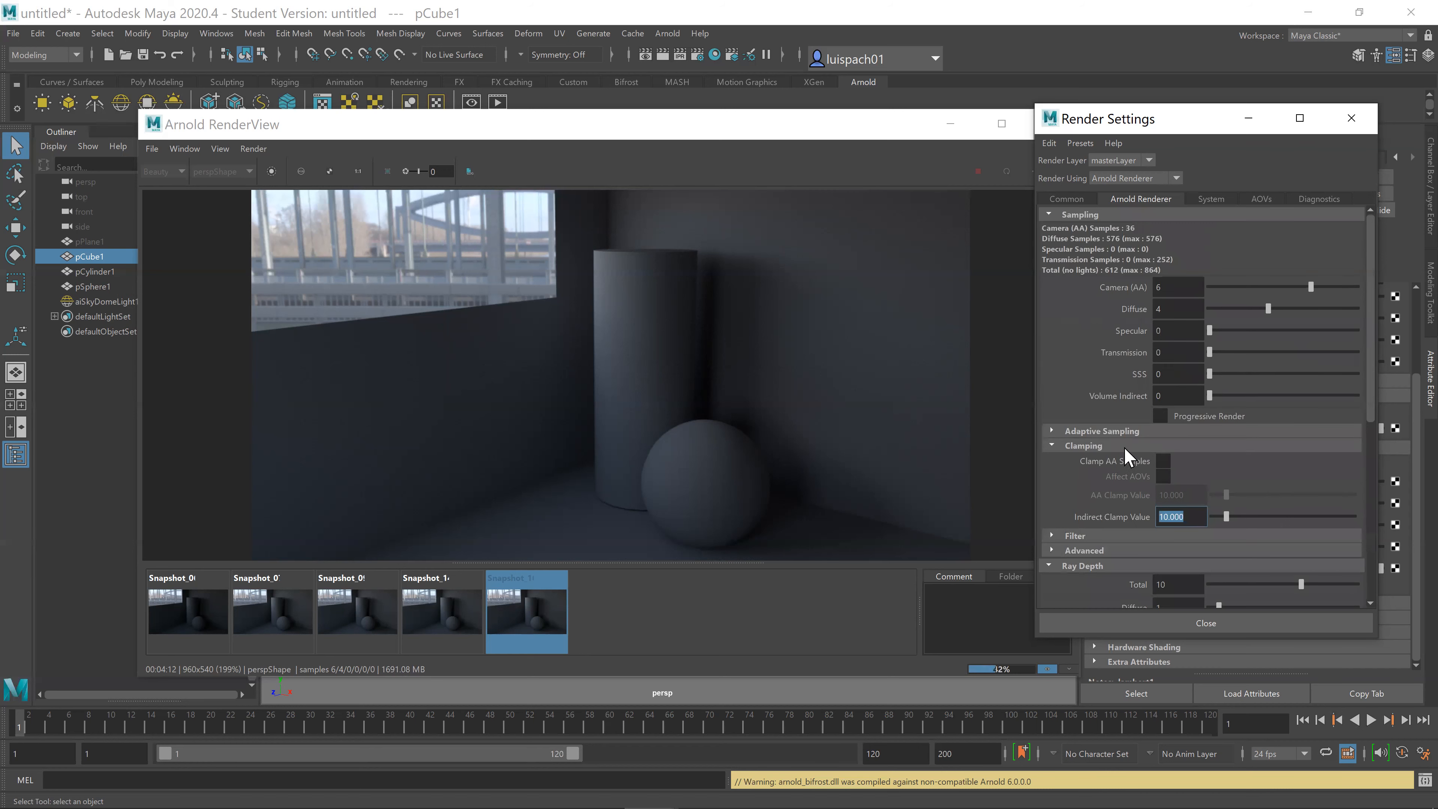
pyautogui.scroll(-6, 1118, 493)
pyautogui.scroll(-2, 1127, 492)
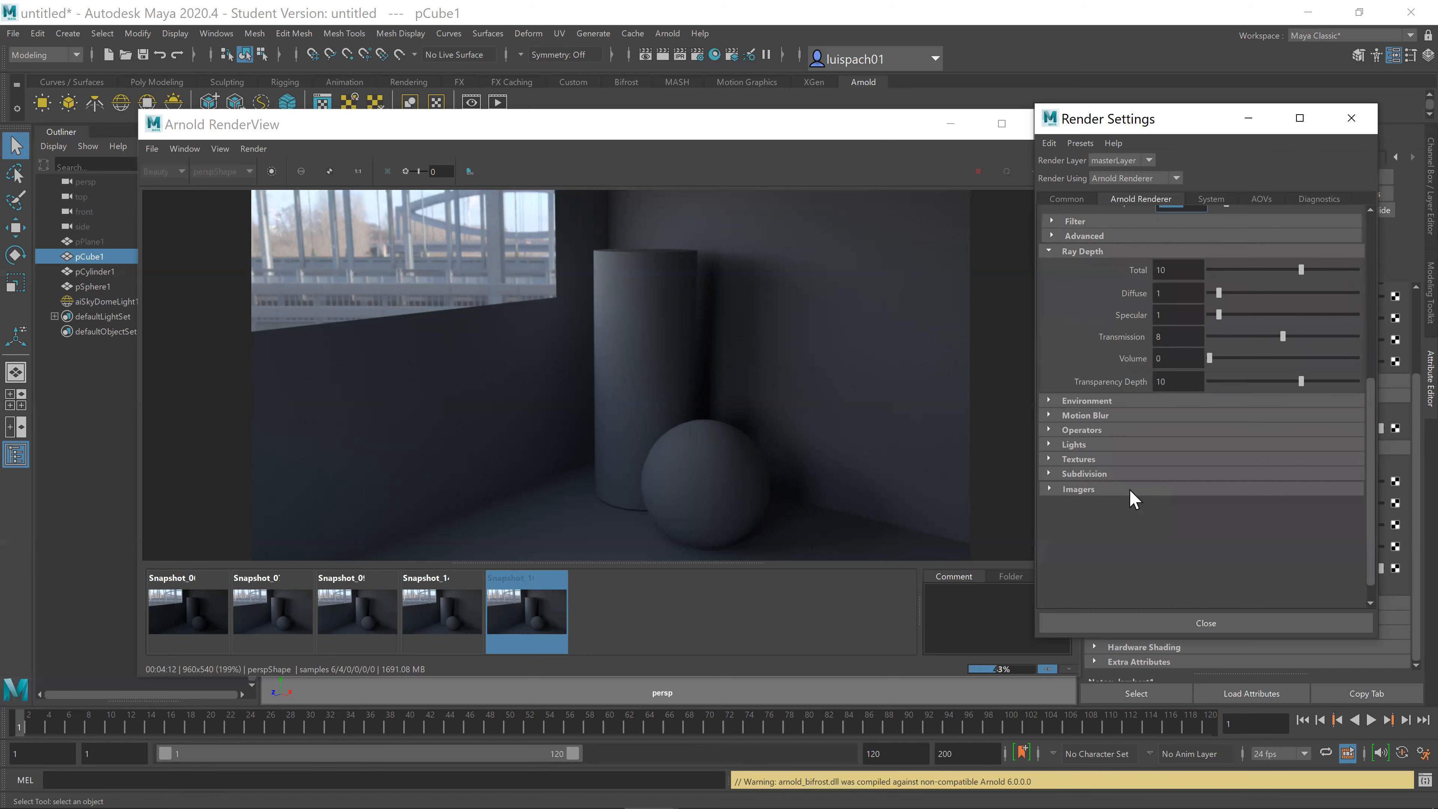
pyautogui.scroll(6, 1115, 513)
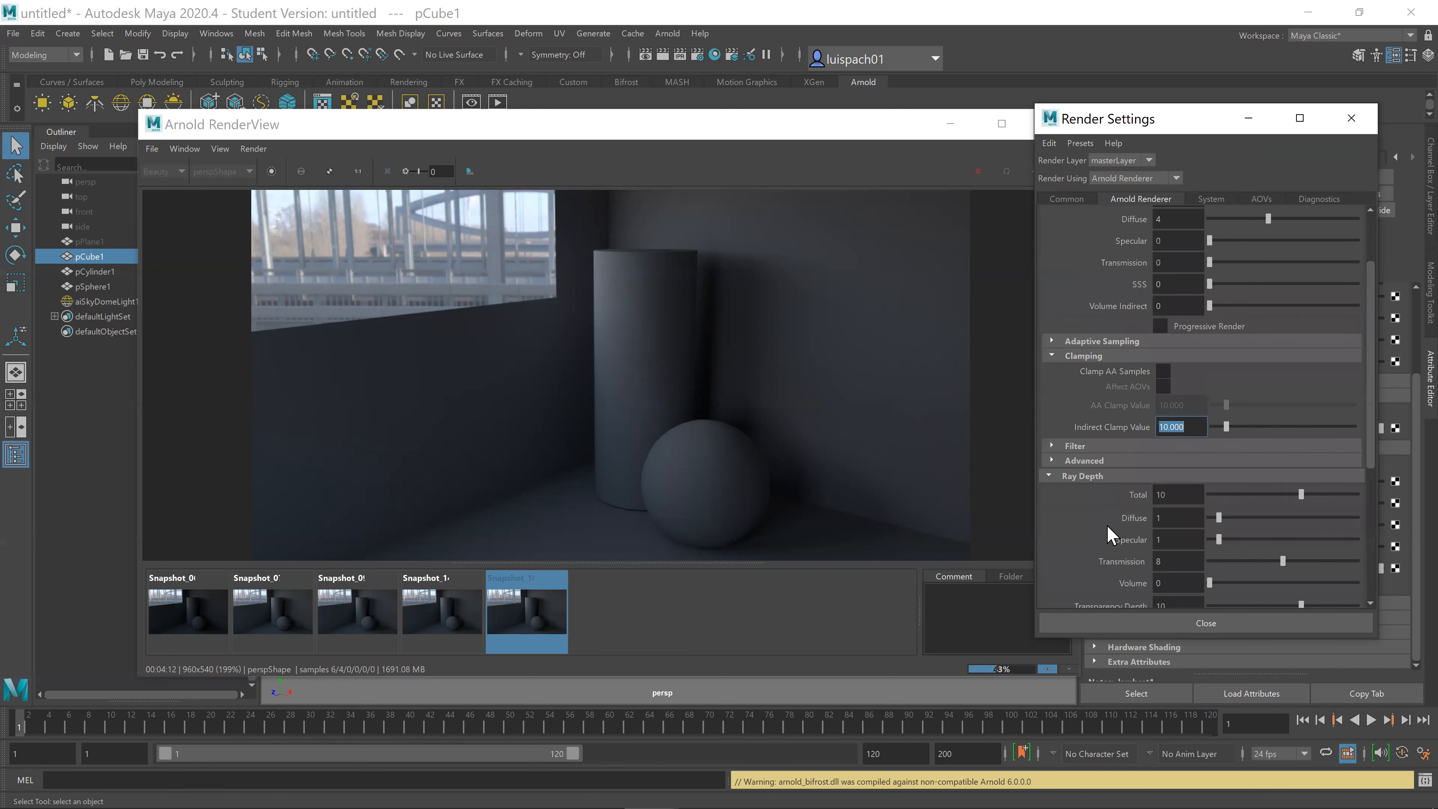
pyautogui.scroll(2, 1093, 504)
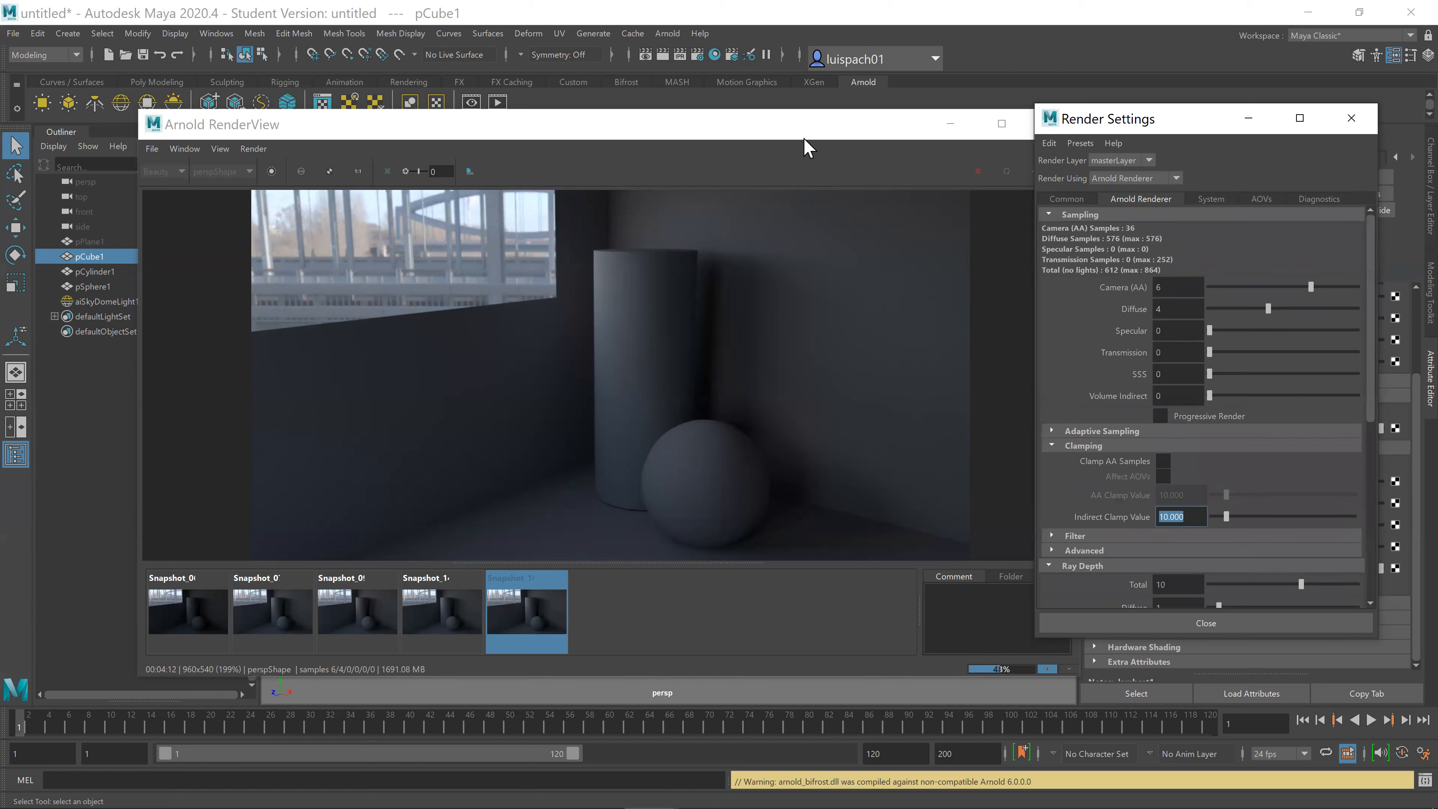
pyautogui.click(269, 135)
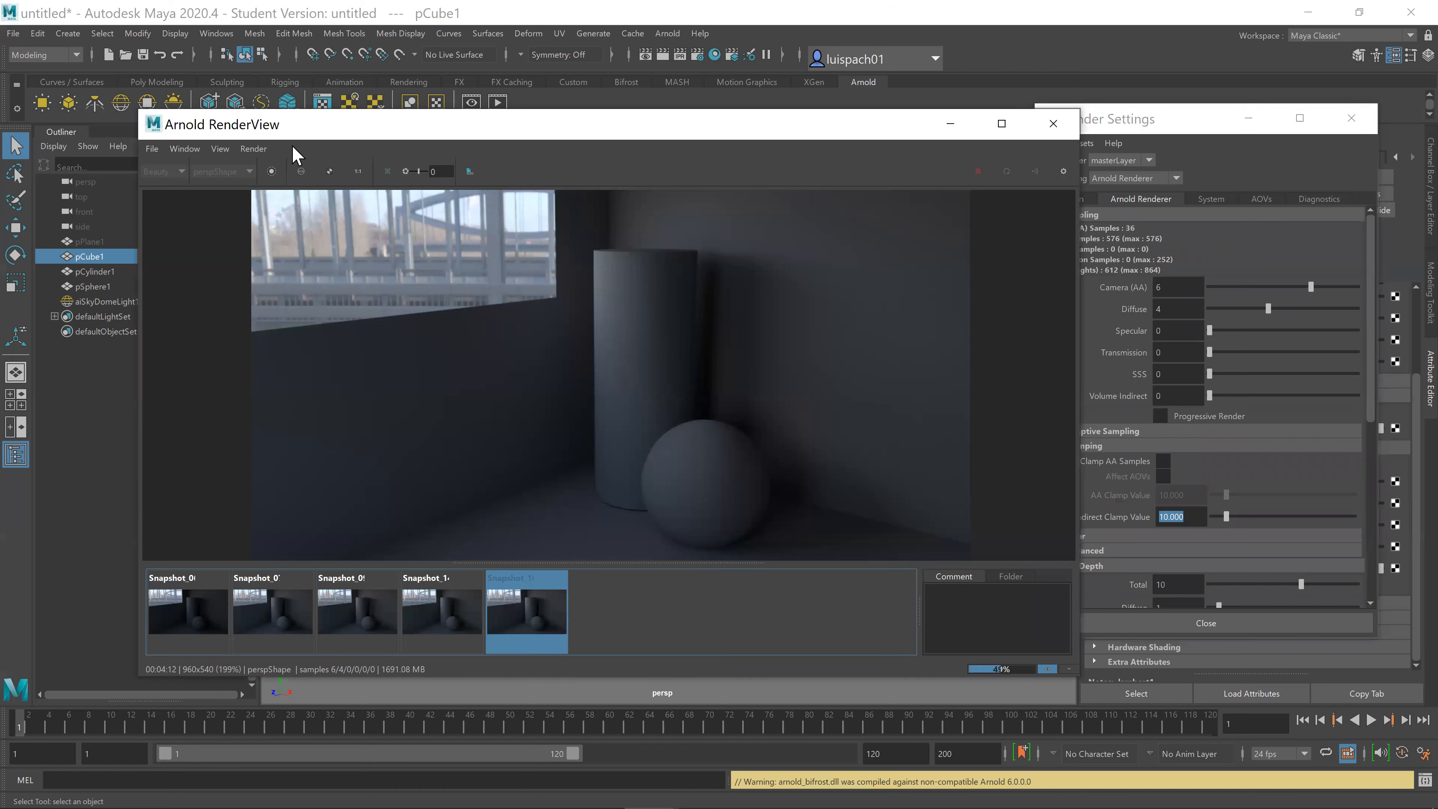